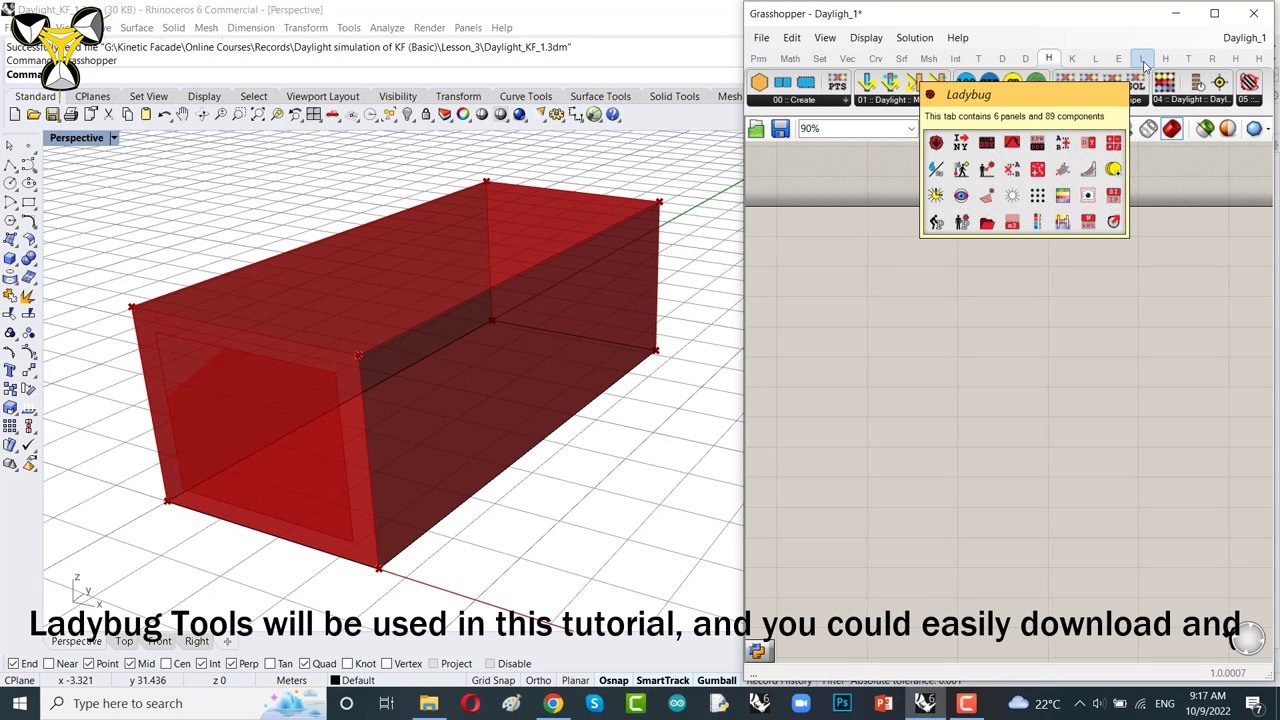
- Show the Ladybug tab's '2 :: Visualize Data' component list
left_click(1142, 60)
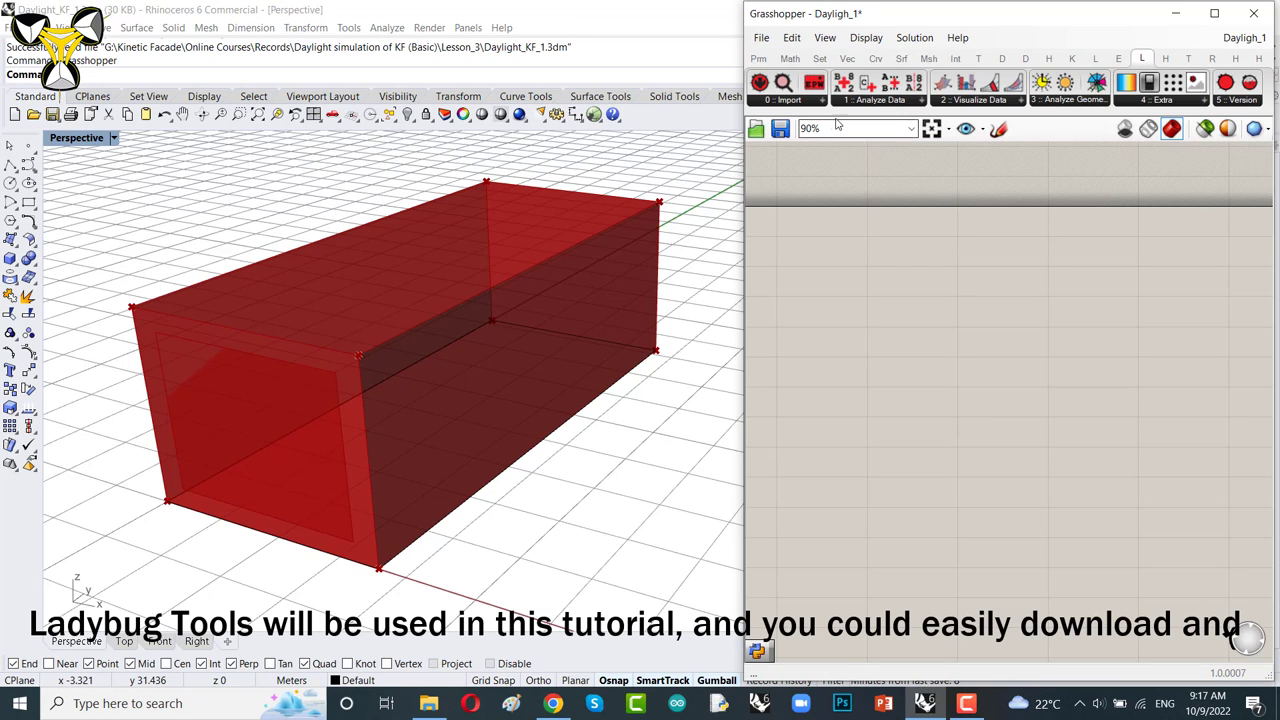
left_click(975, 102)
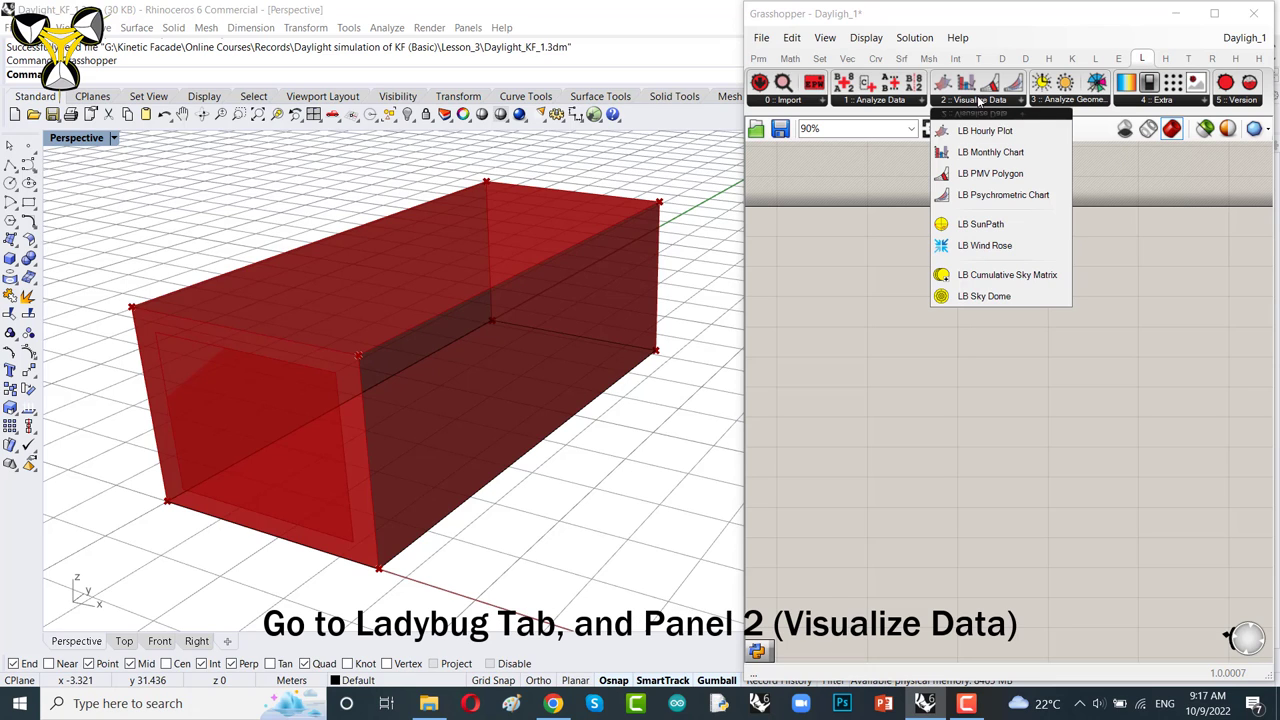
- Place LB SunPath on the canvas below the existing wires and zoom in on its inputs
left_click(985, 227)
left_click(1014, 297)
scroll(1037, 297, "down", 3)
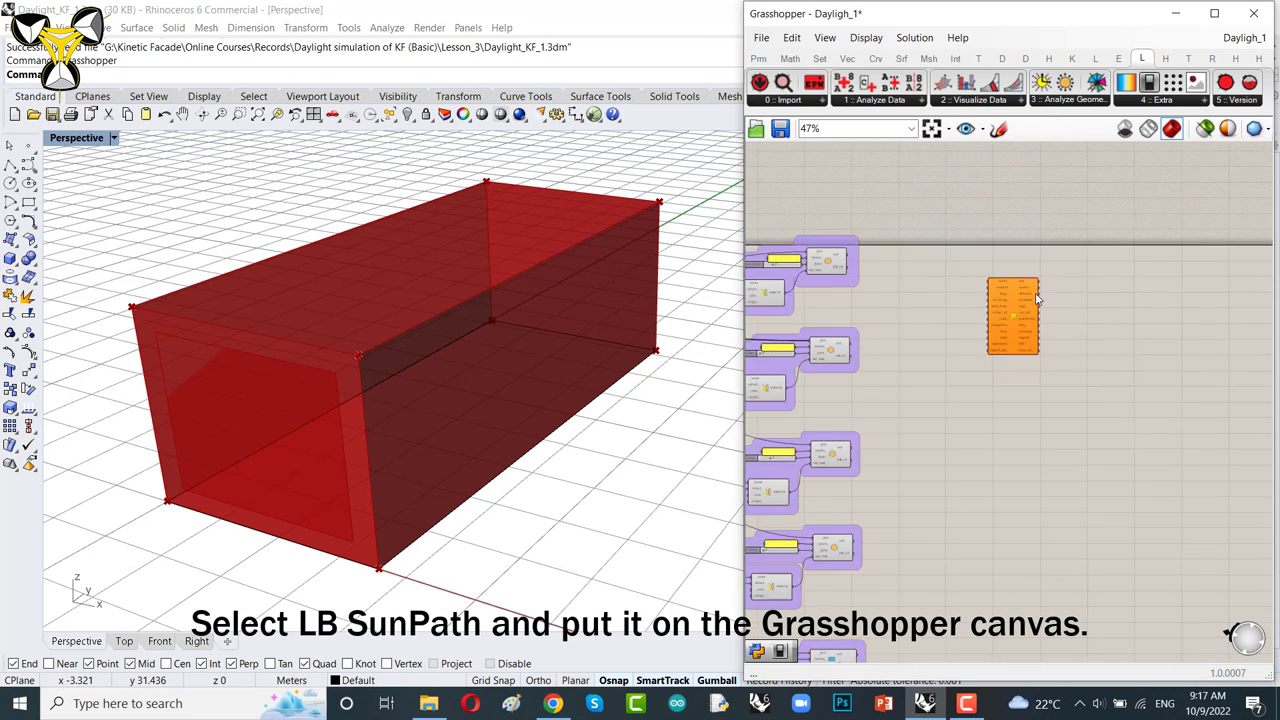
left_click_drag(1037, 297, 1092, 372)
scroll(1104, 237, "down", 4)
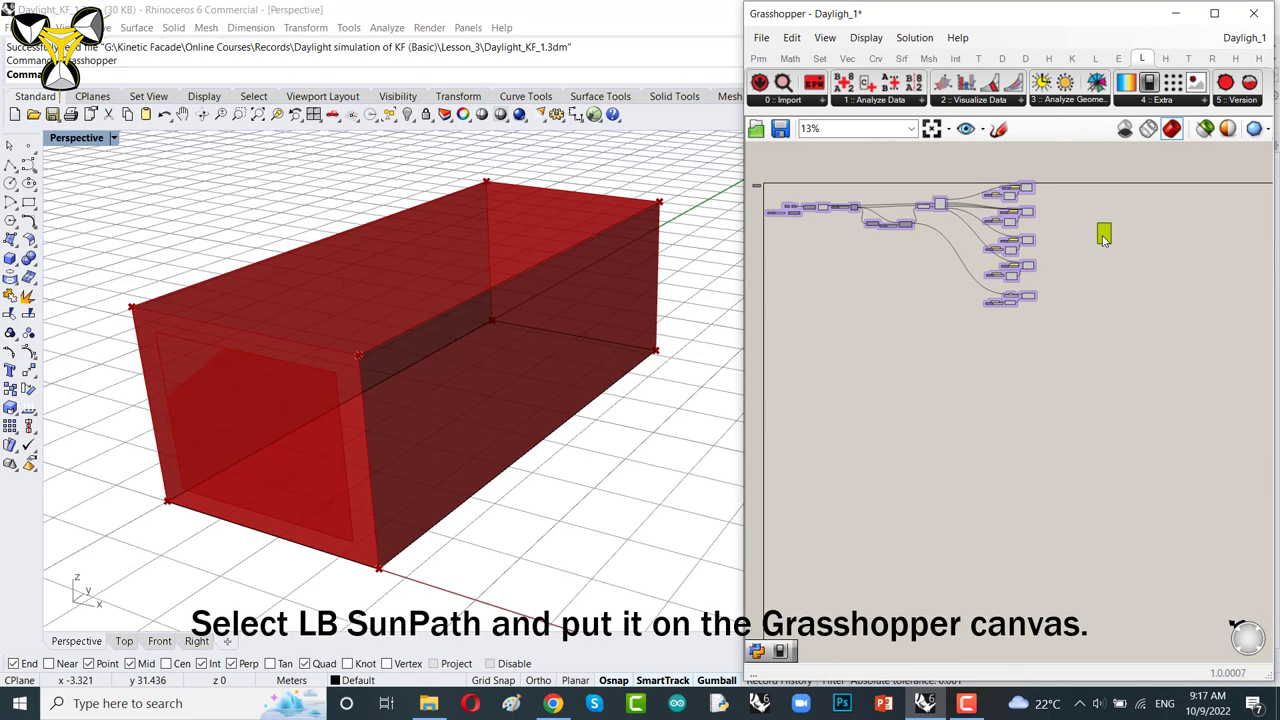
left_click_drag(1104, 237, 837, 281)
scroll(829, 276, "up", 4)
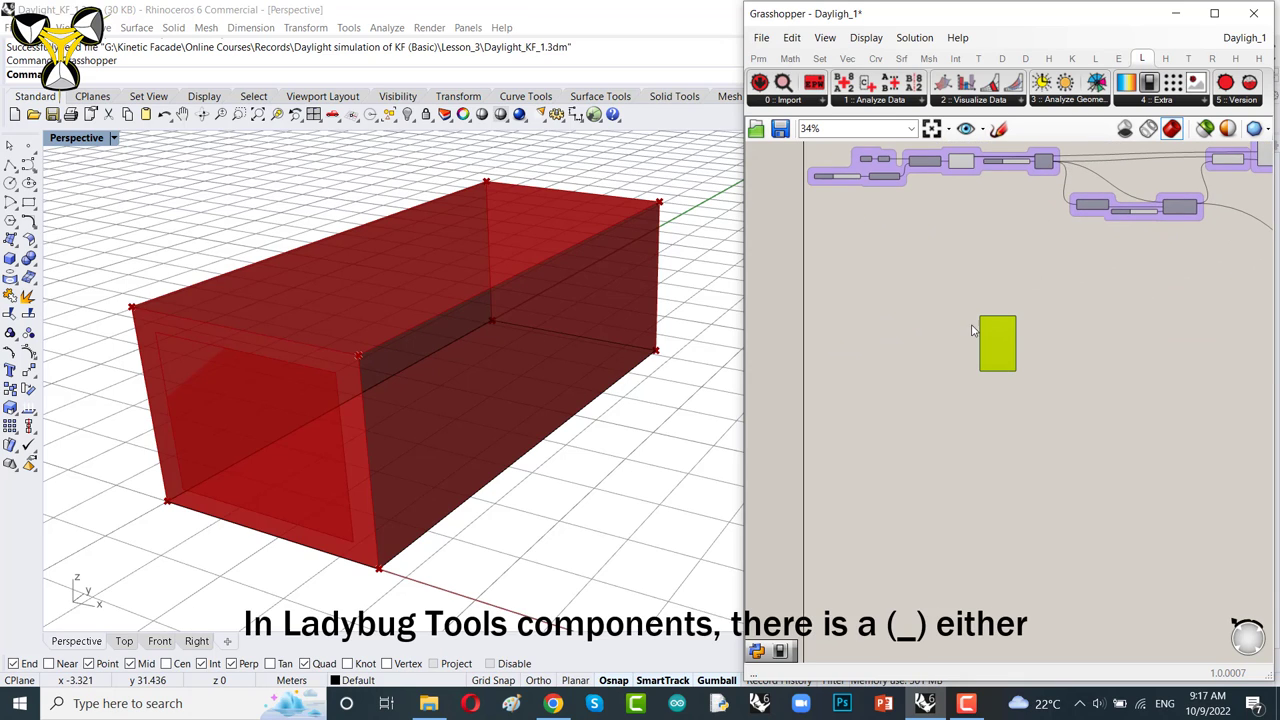
scroll(973, 331, "up", 5)
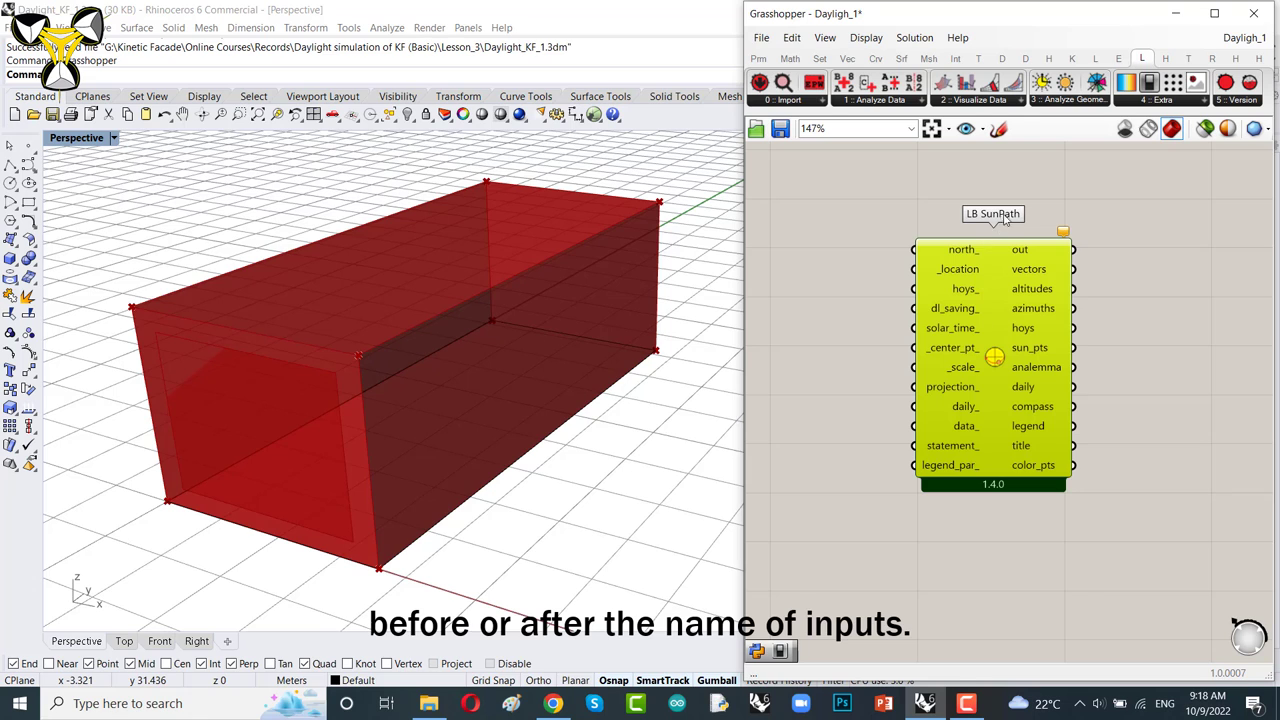
scroll(1016, 224, "down", 4)
scroll(993, 235, "up", 4)
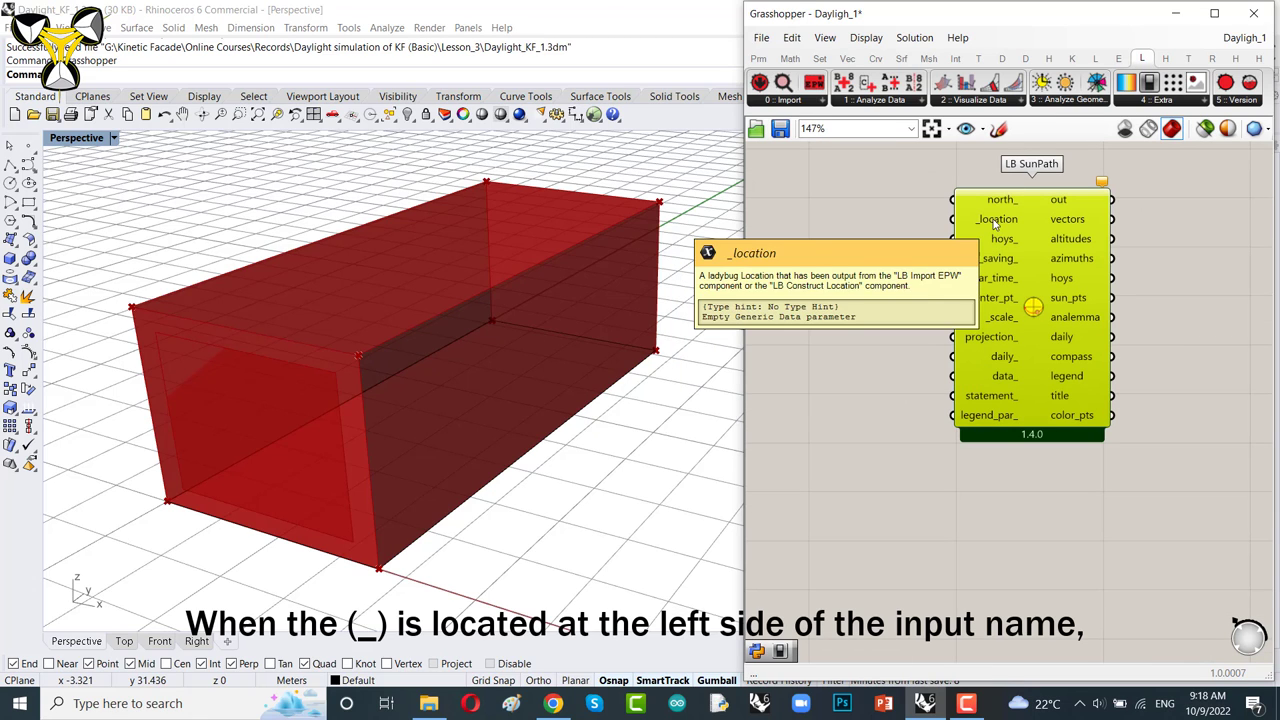
mouse_move(997, 238)
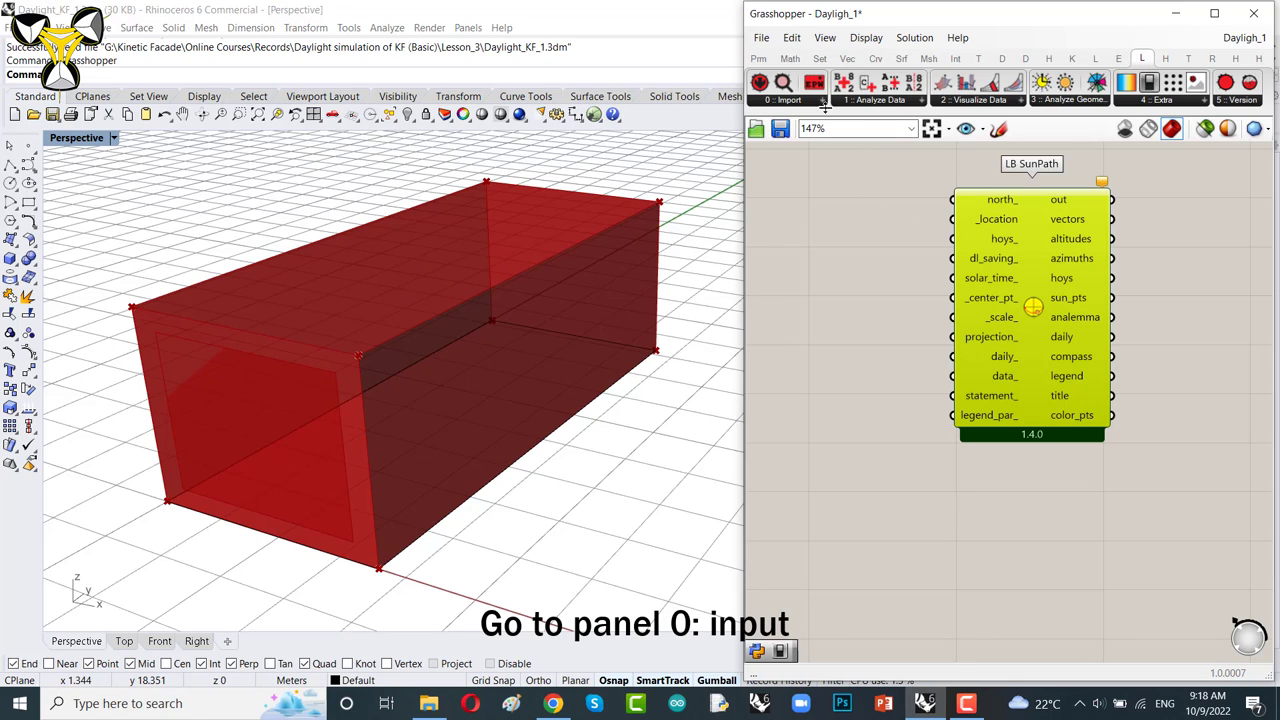
- Place LB Download Weather from the '0 :: Import' list just left of LB SunPath
left_click(788, 101)
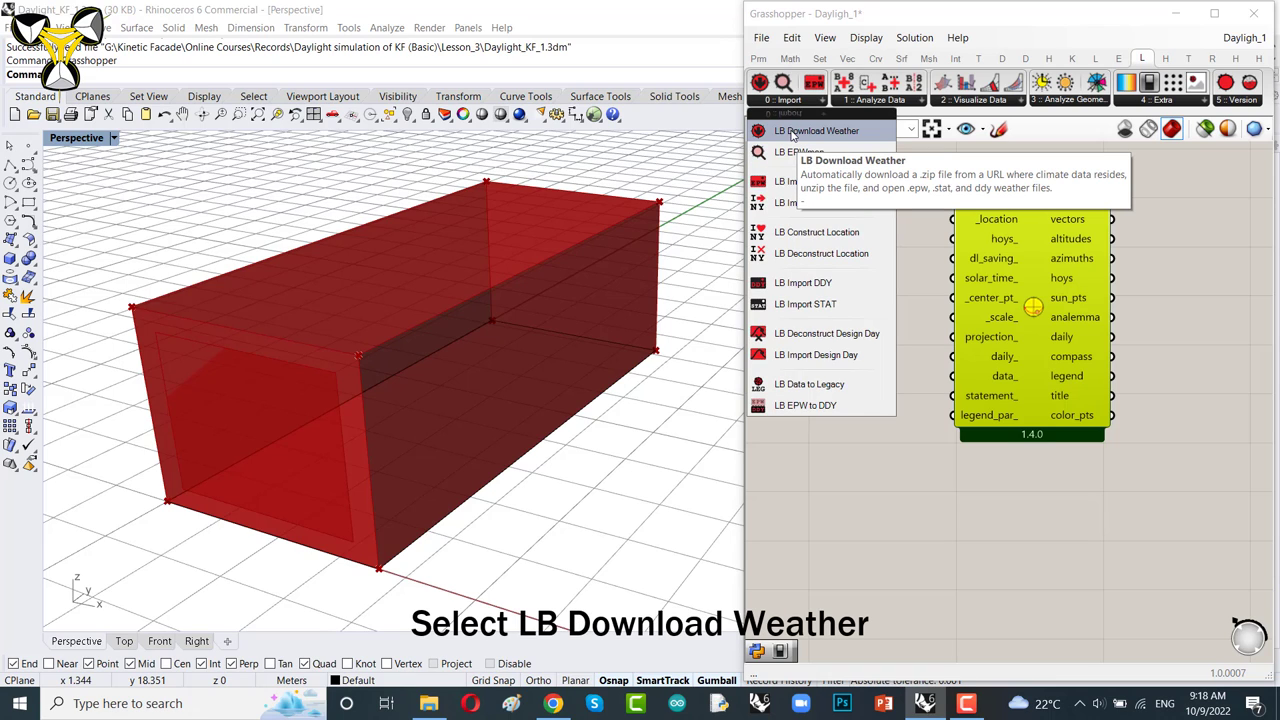
left_click(793, 135)
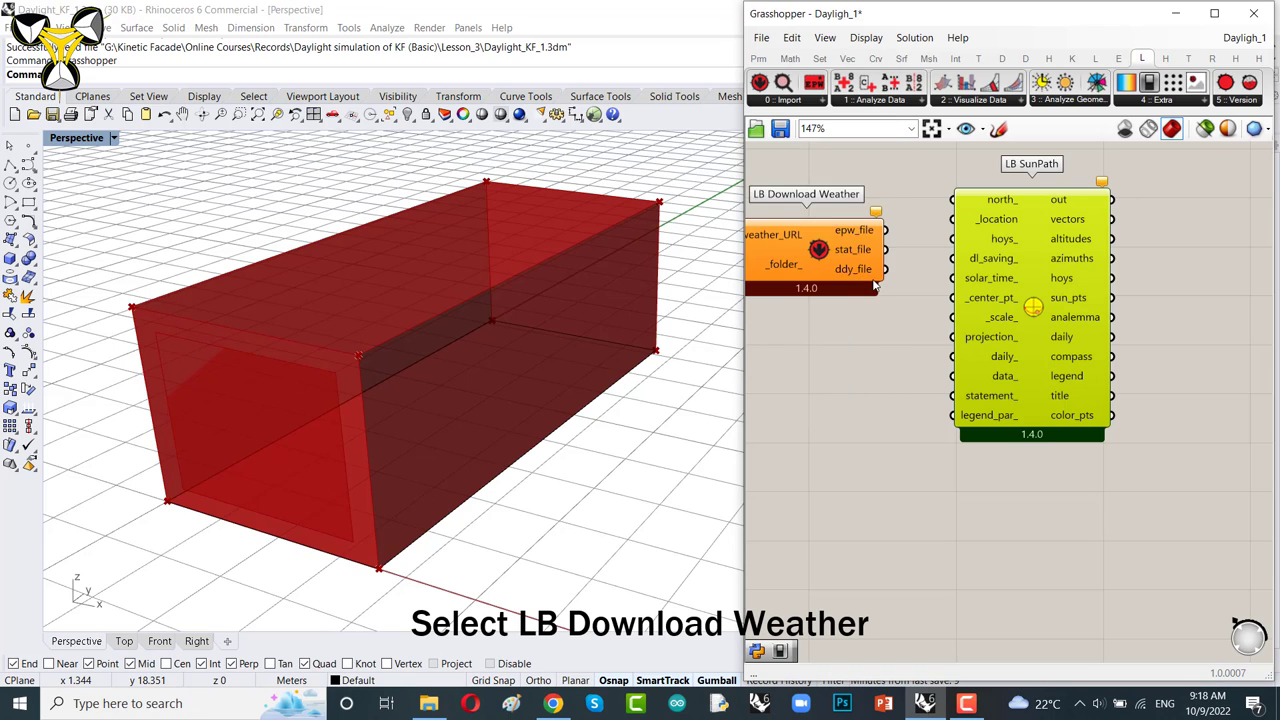
left_click(968, 240)
scroll(968, 240, "down", 2)
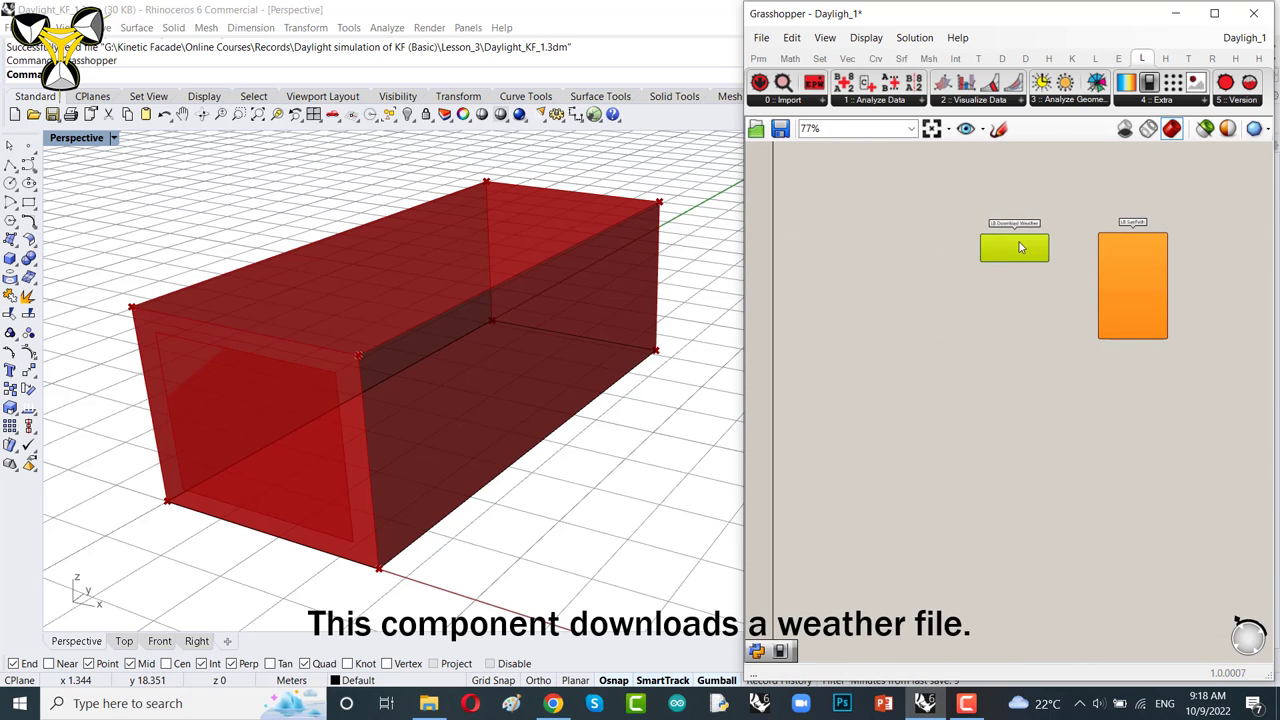
left_click_drag(919, 252, 952, 250)
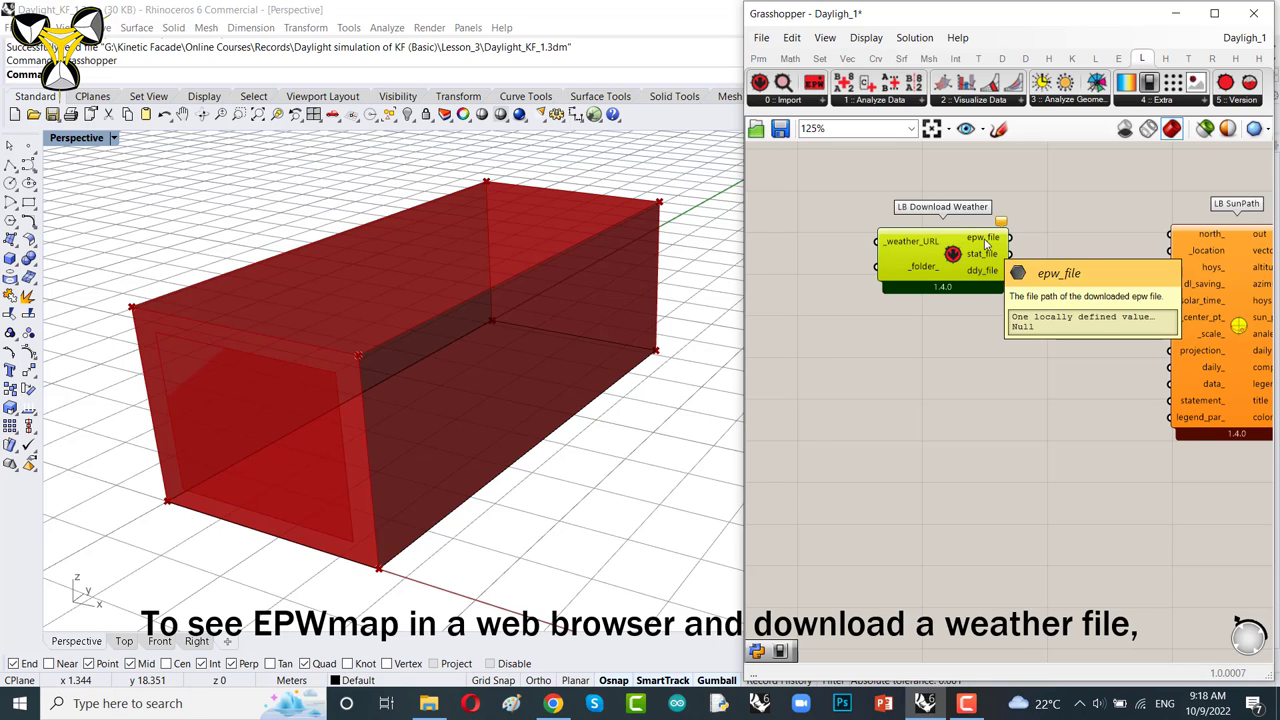
left_click(784, 103)
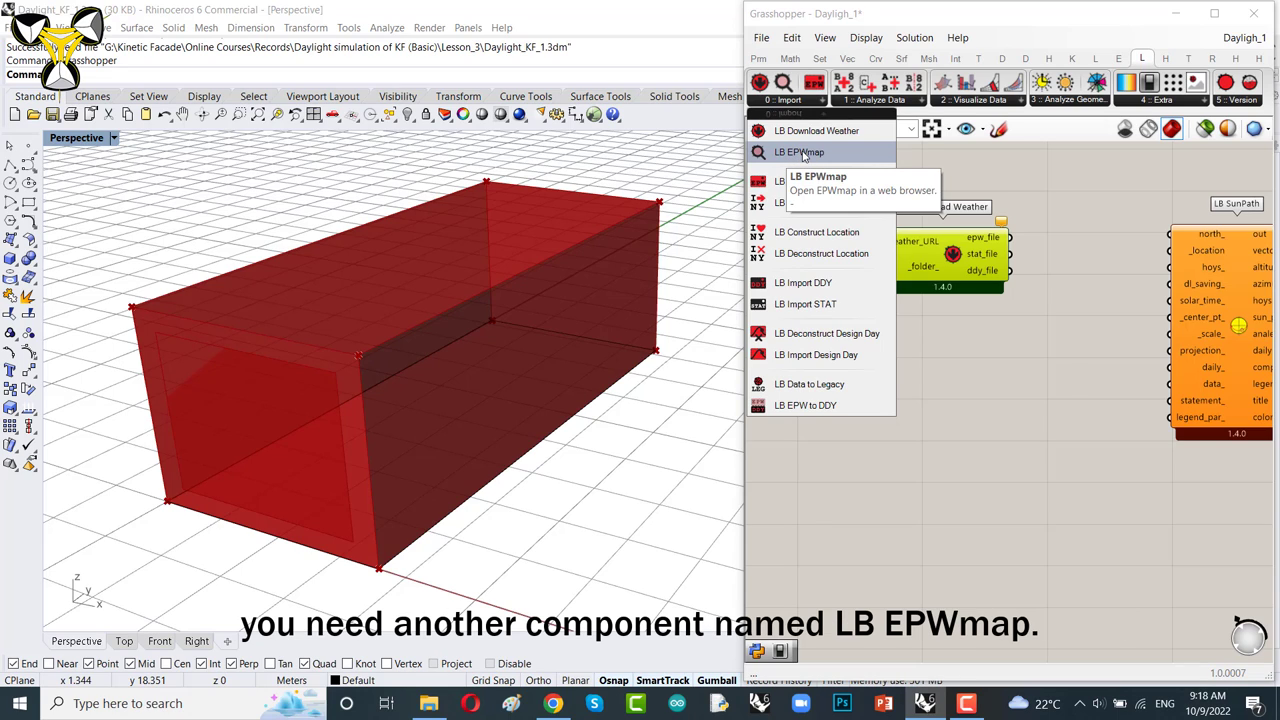
- Place one LB EPWmap below LB Download Weather, deleting the accidental duplicate
left_click_drag(803, 155, 937, 356)
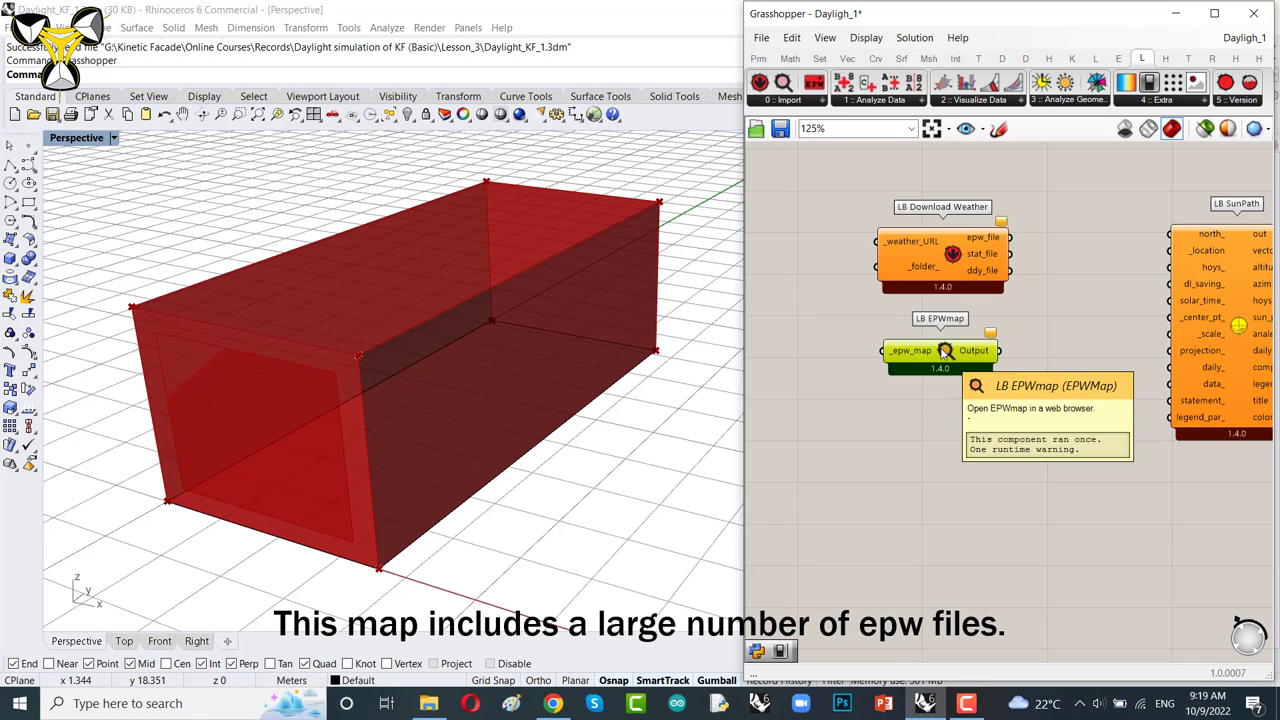
left_click(790, 102)
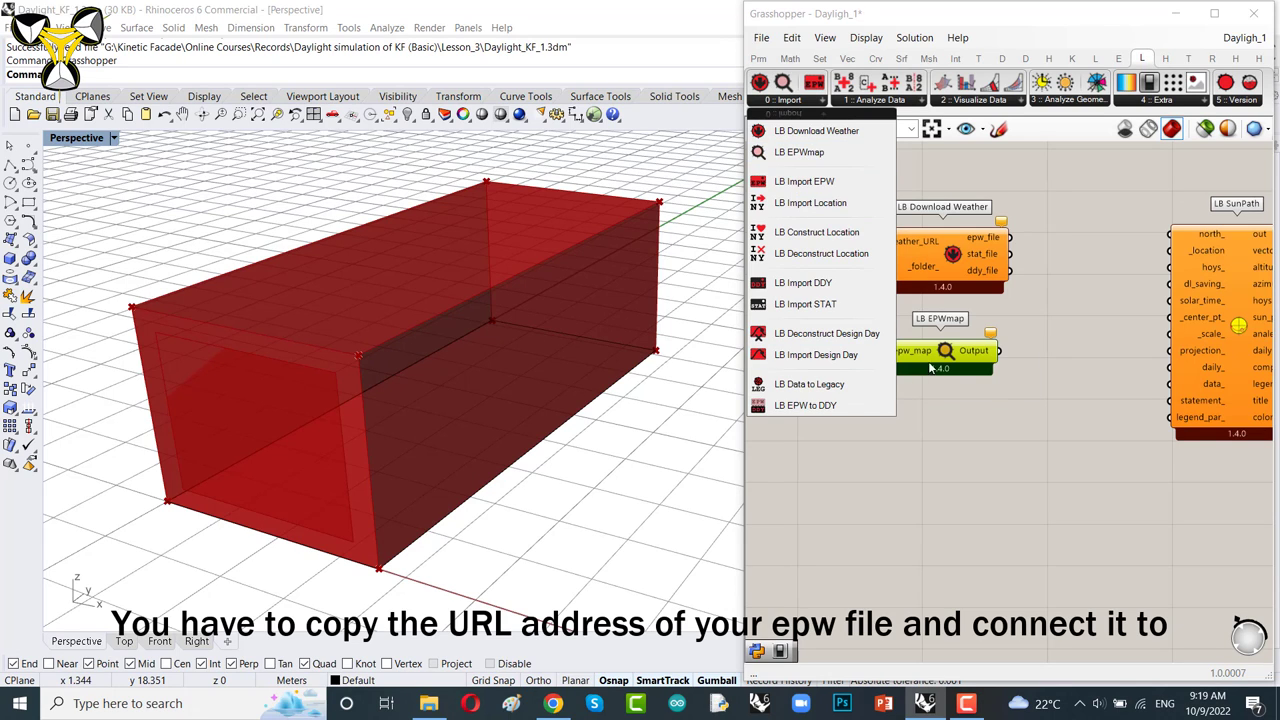
left_click(800, 152)
left_click(945, 415)
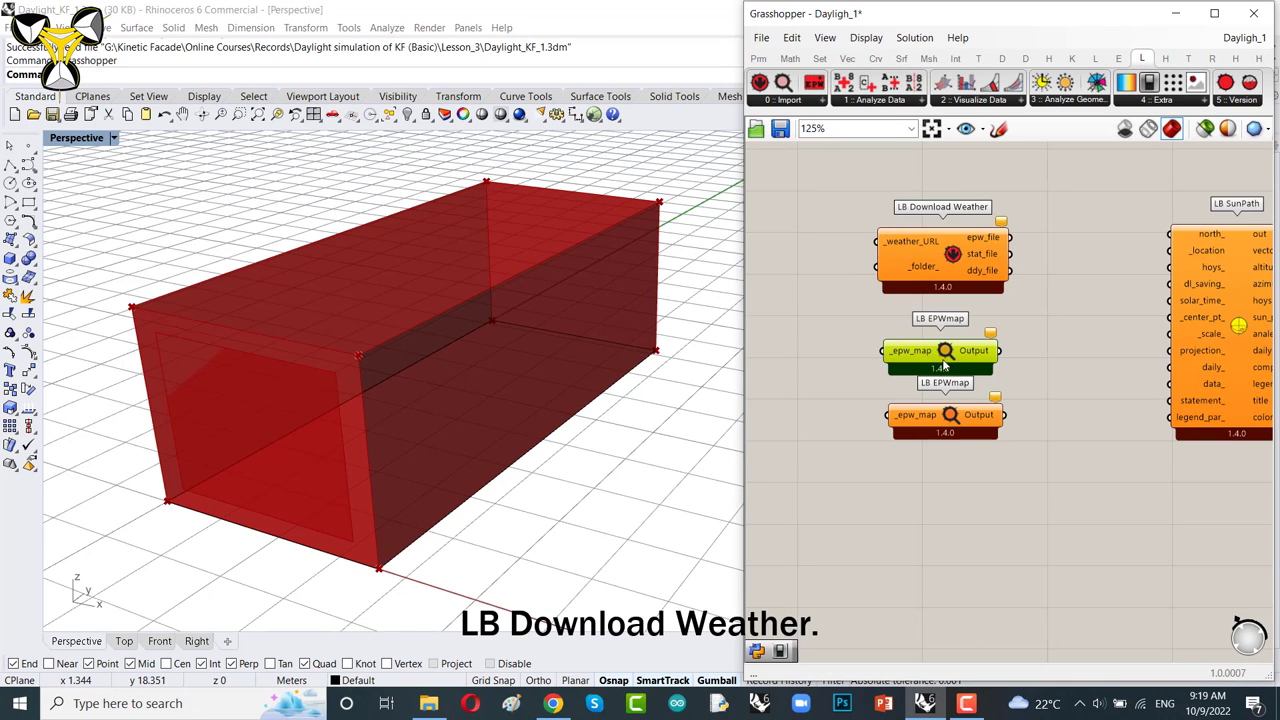
left_click_drag(948, 414, 937, 443)
key("Delete")
scroll(859, 377, "up", 3)
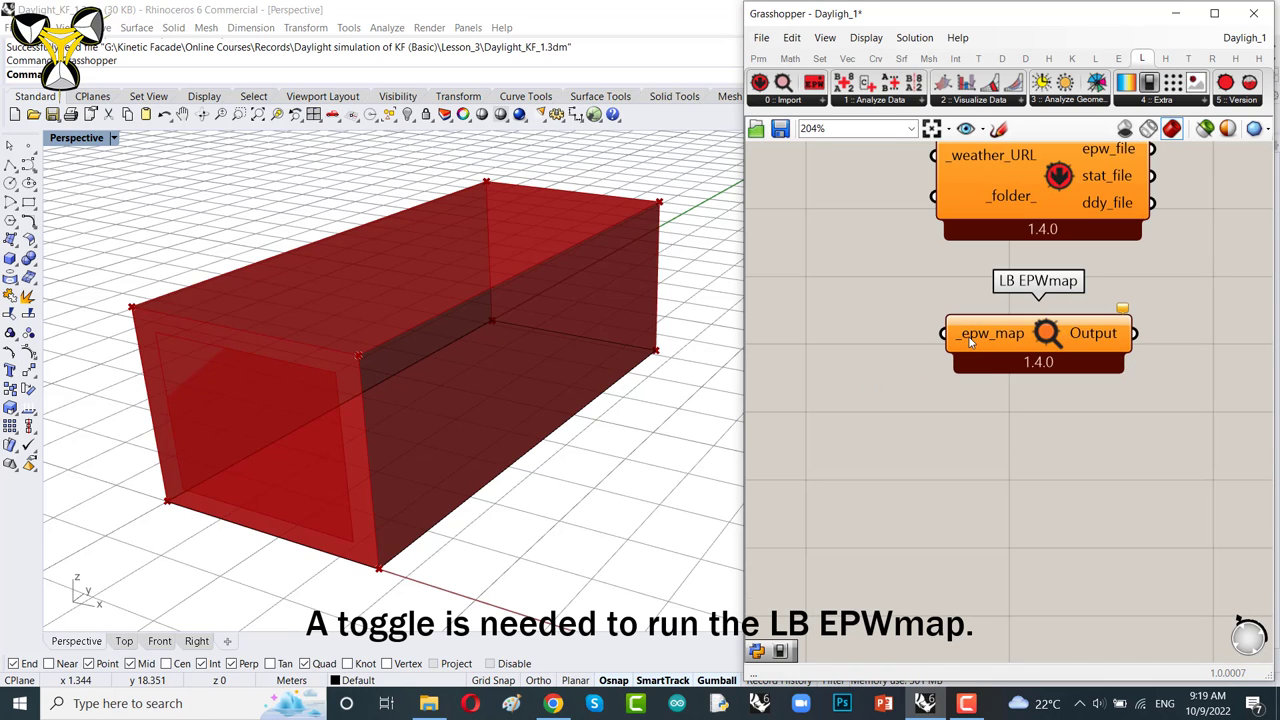
- Add a Boolean Toggle (False) left of LB EPWmap and wire it into _epw_map
double_click(836, 358)
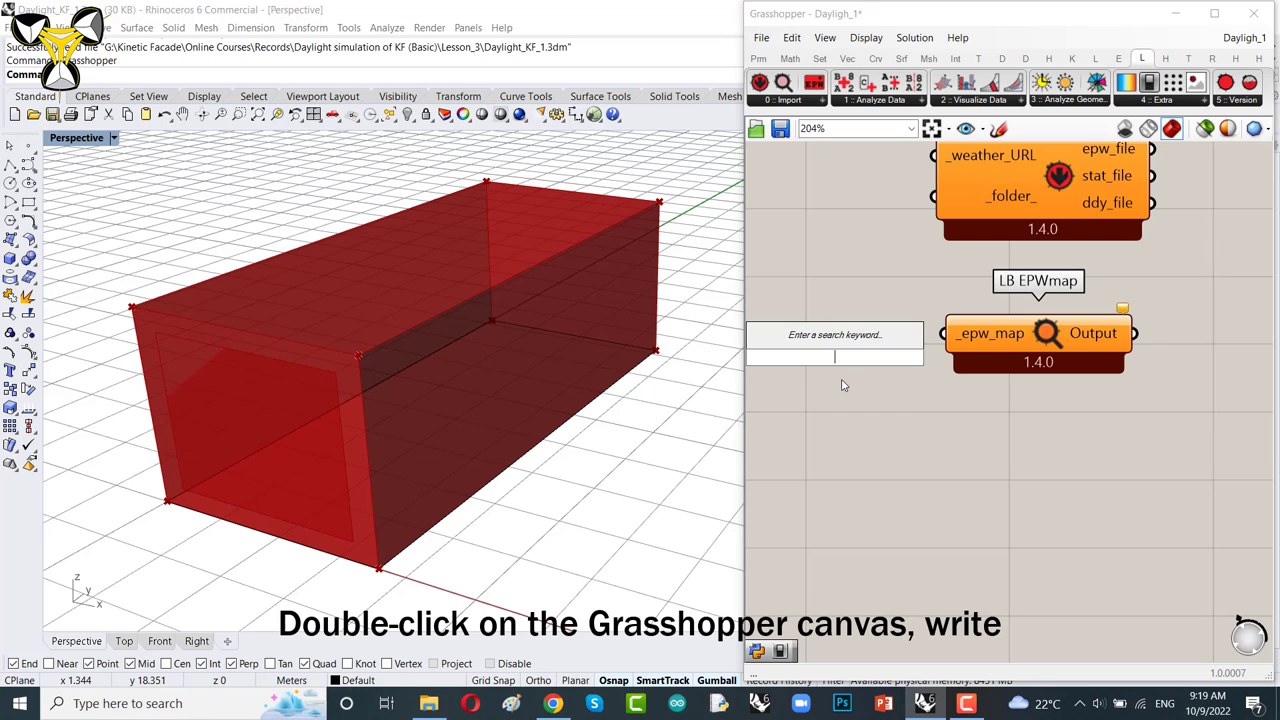
type("togg")
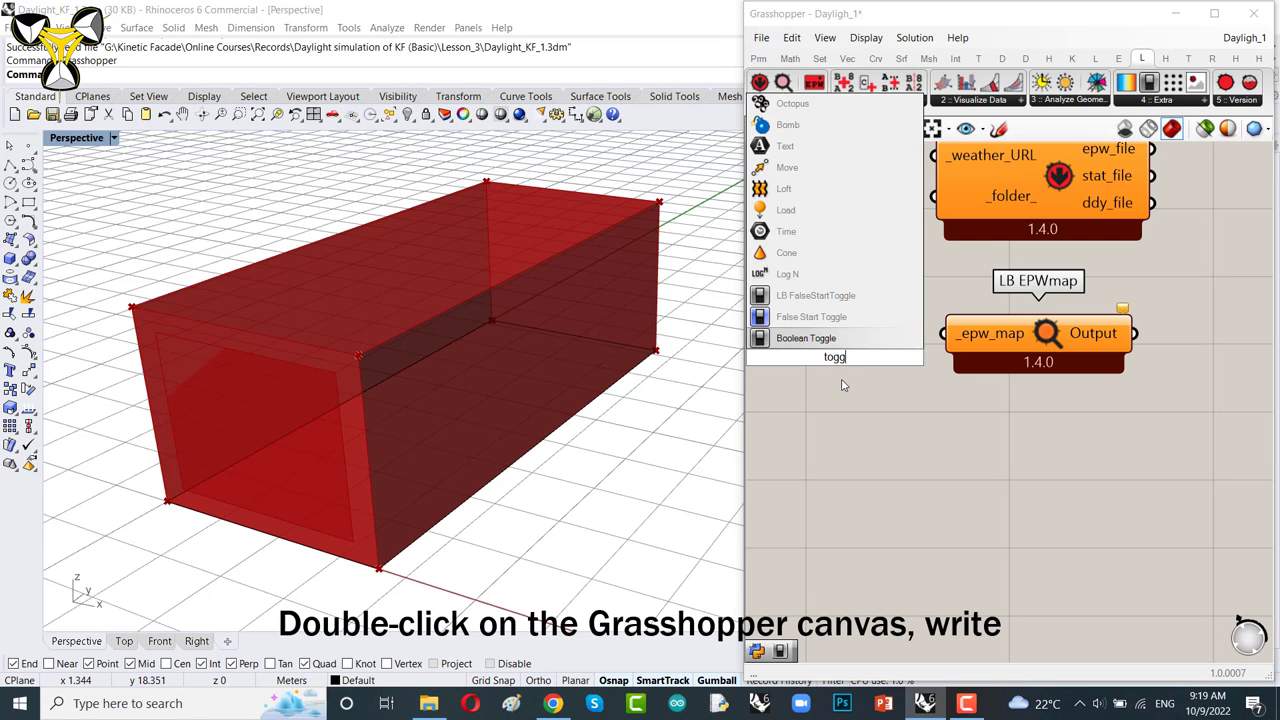
left_click(815, 340)
left_click_drag(893, 385, 883, 368)
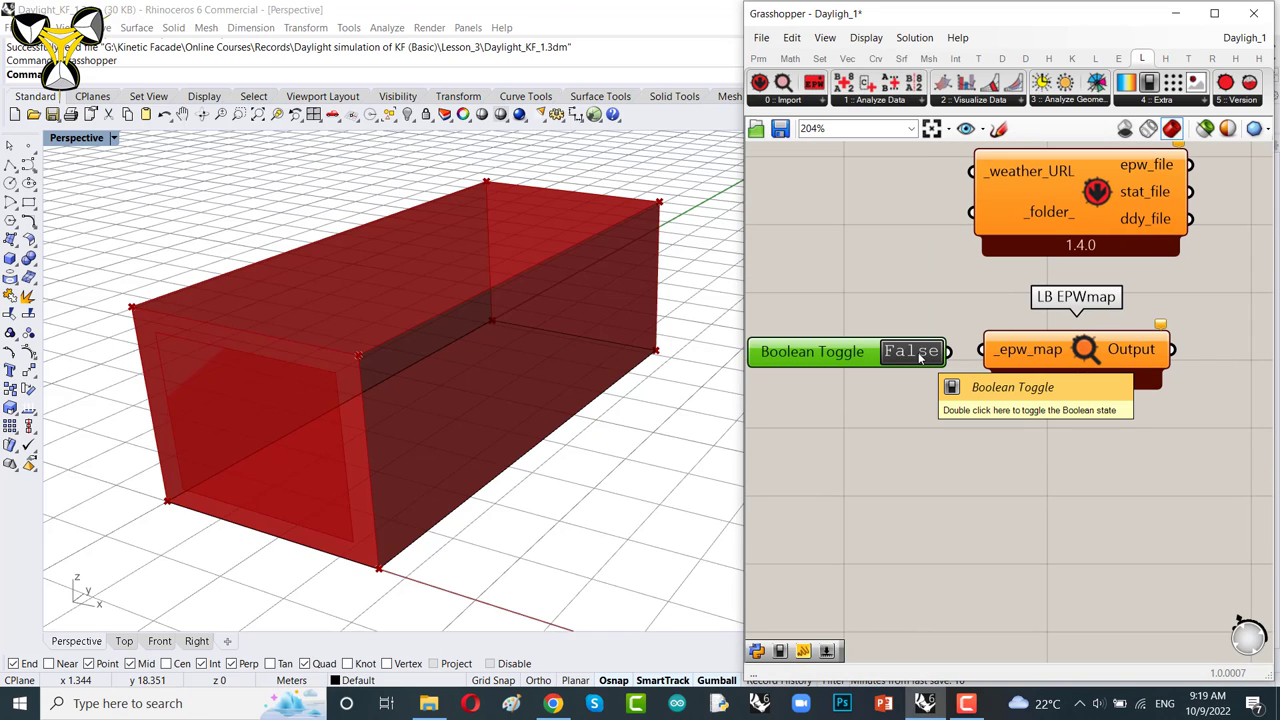
left_click_drag(948, 351, 980, 349)
left_click_drag(843, 357, 855, 355)
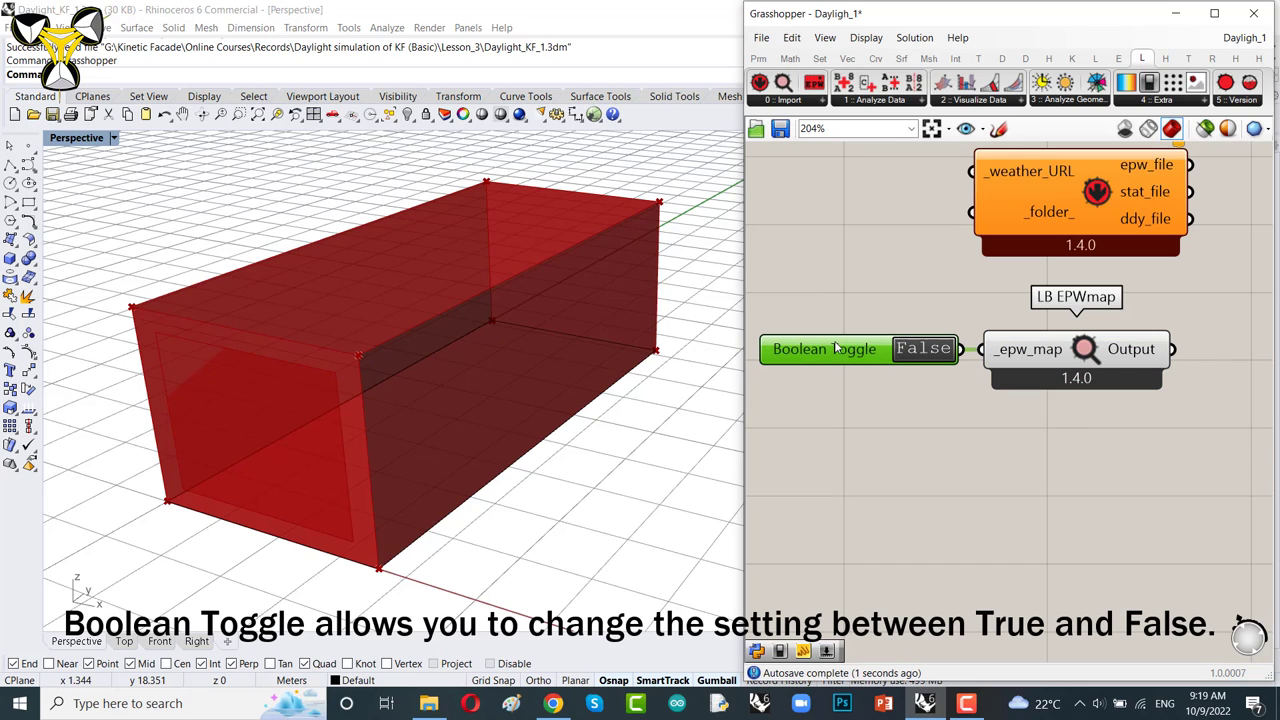
left_click_drag(856, 355, 844, 350)
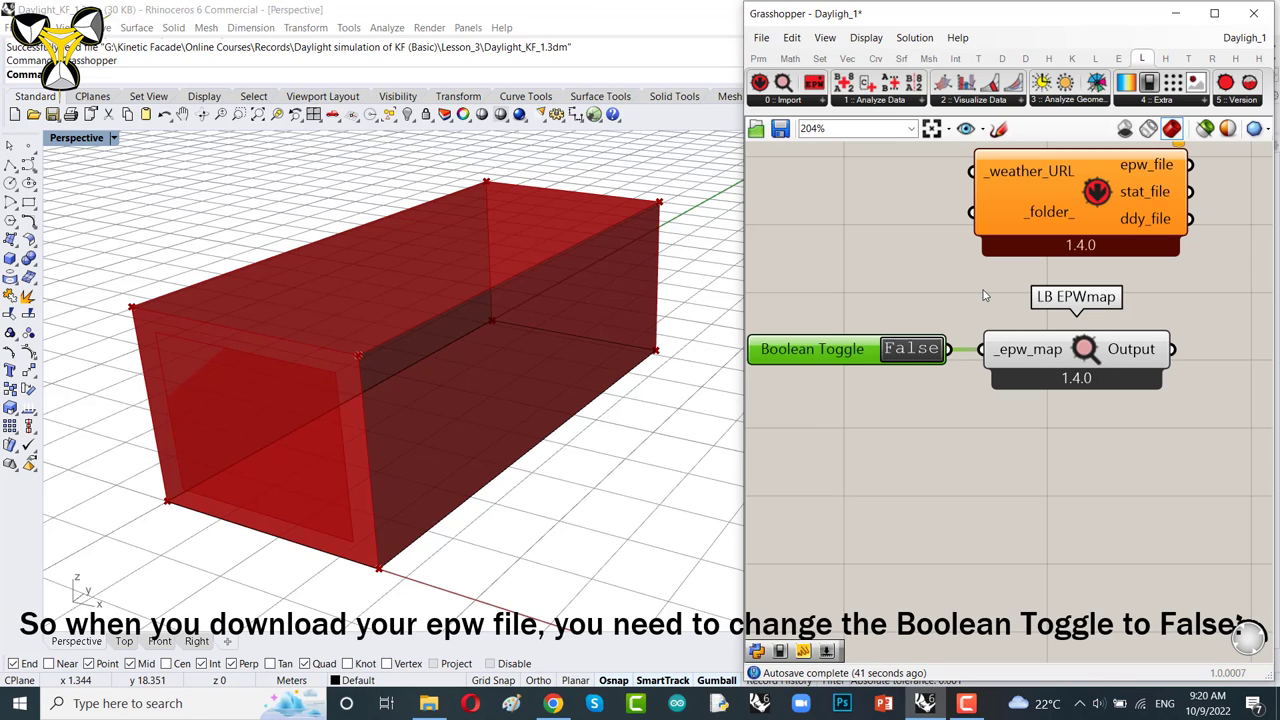
- Zoom around the definition near LB EPWmap and its toggle as EPWmap launches
scroll(983, 295, "down", 5)
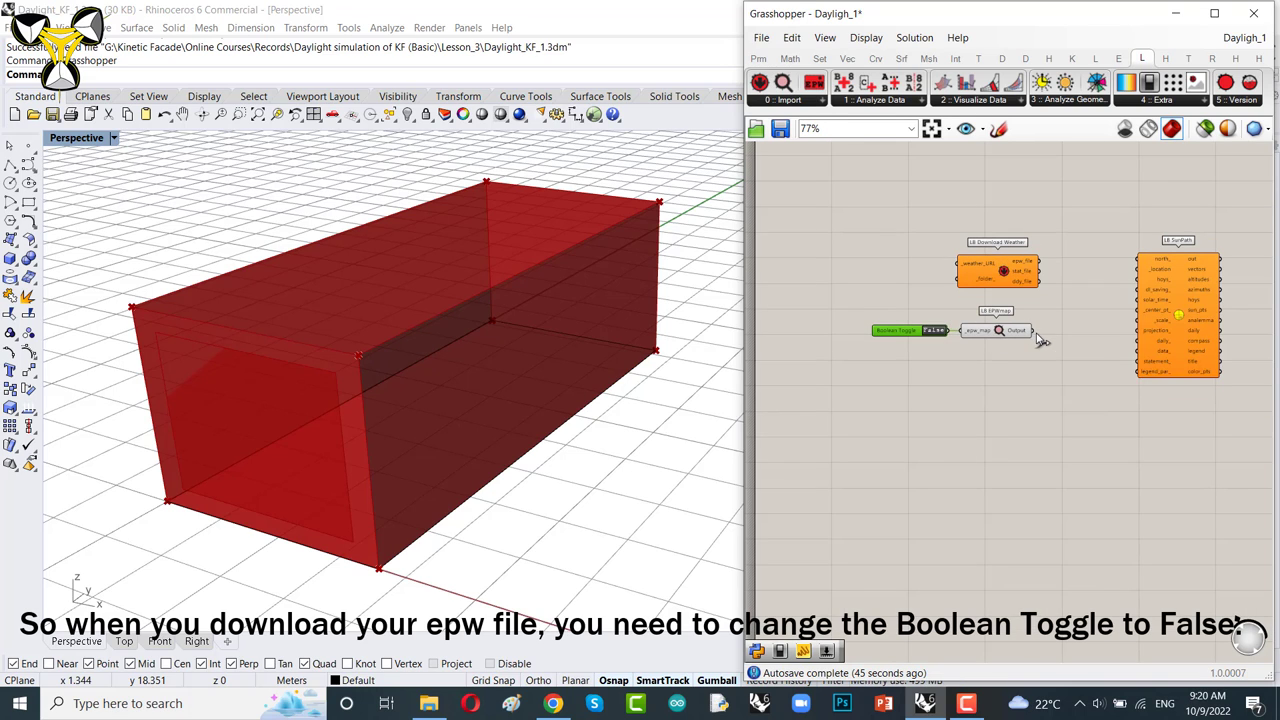
scroll(975, 336, "up", 3)
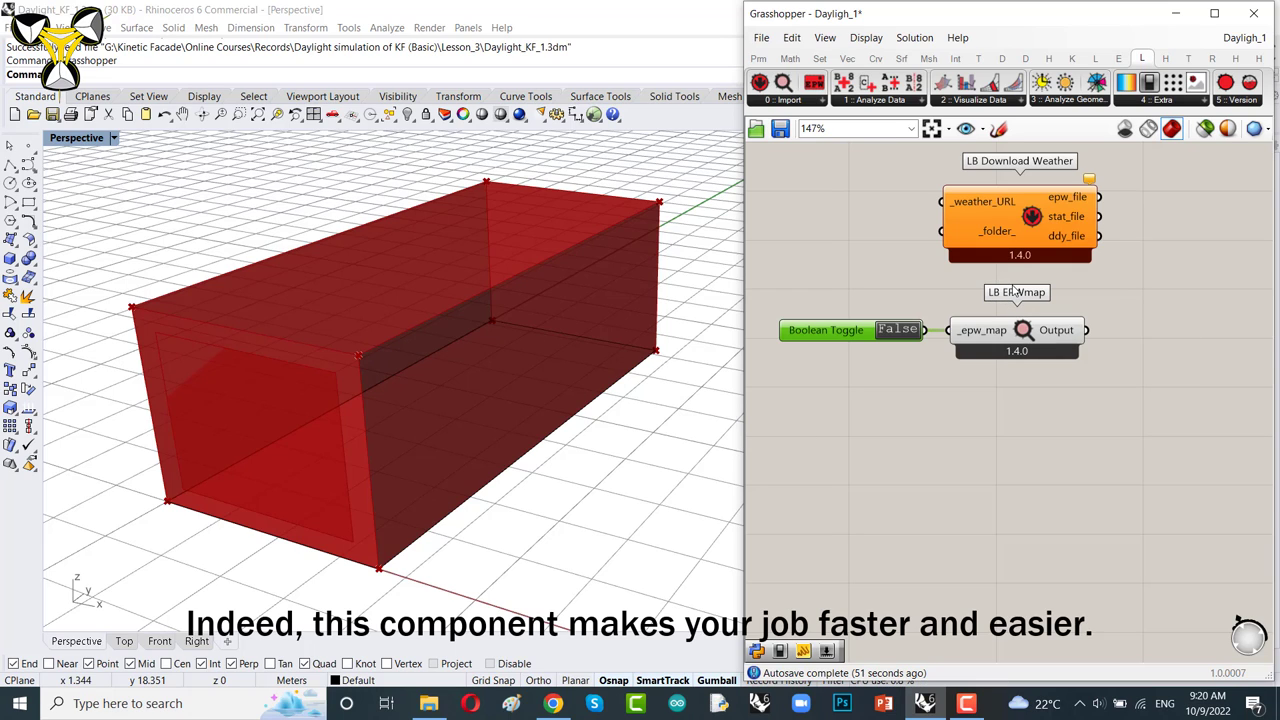
scroll(855, 315, "up", 3)
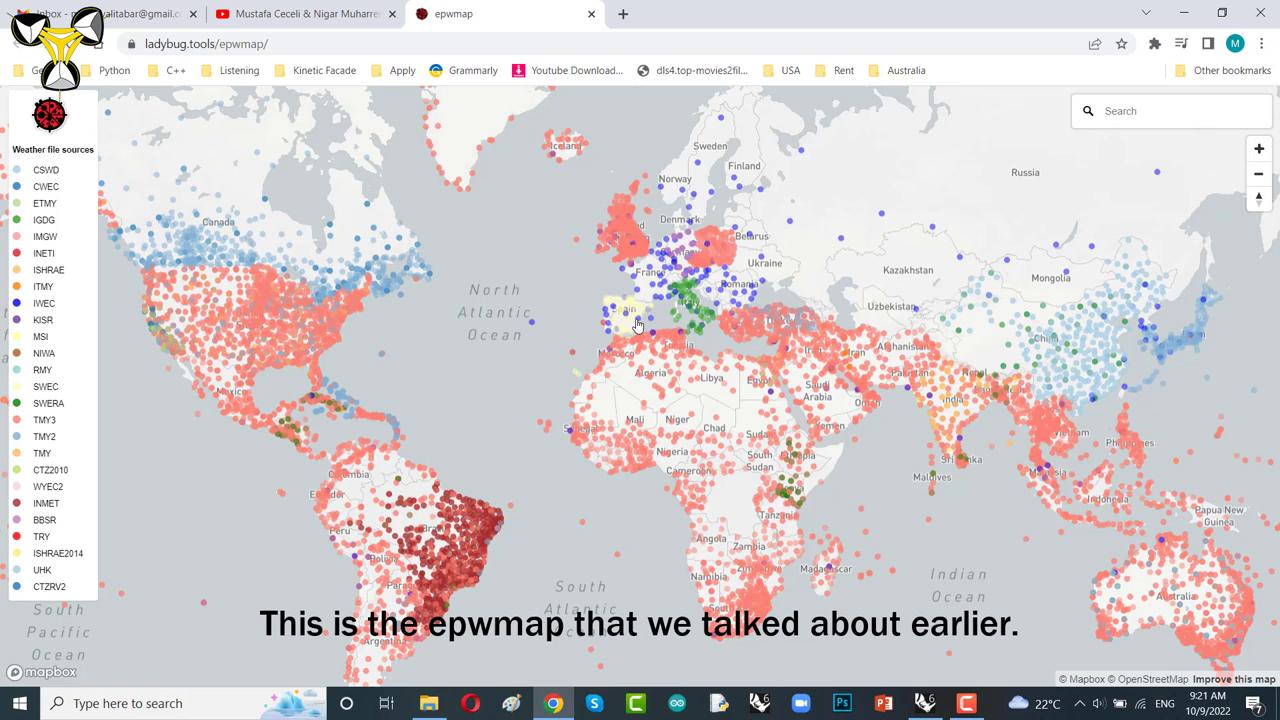
- Zoom out, pan to northwest Iran, and zoom in on the Tabriz weather stations
scroll(648, 330, "down", 5)
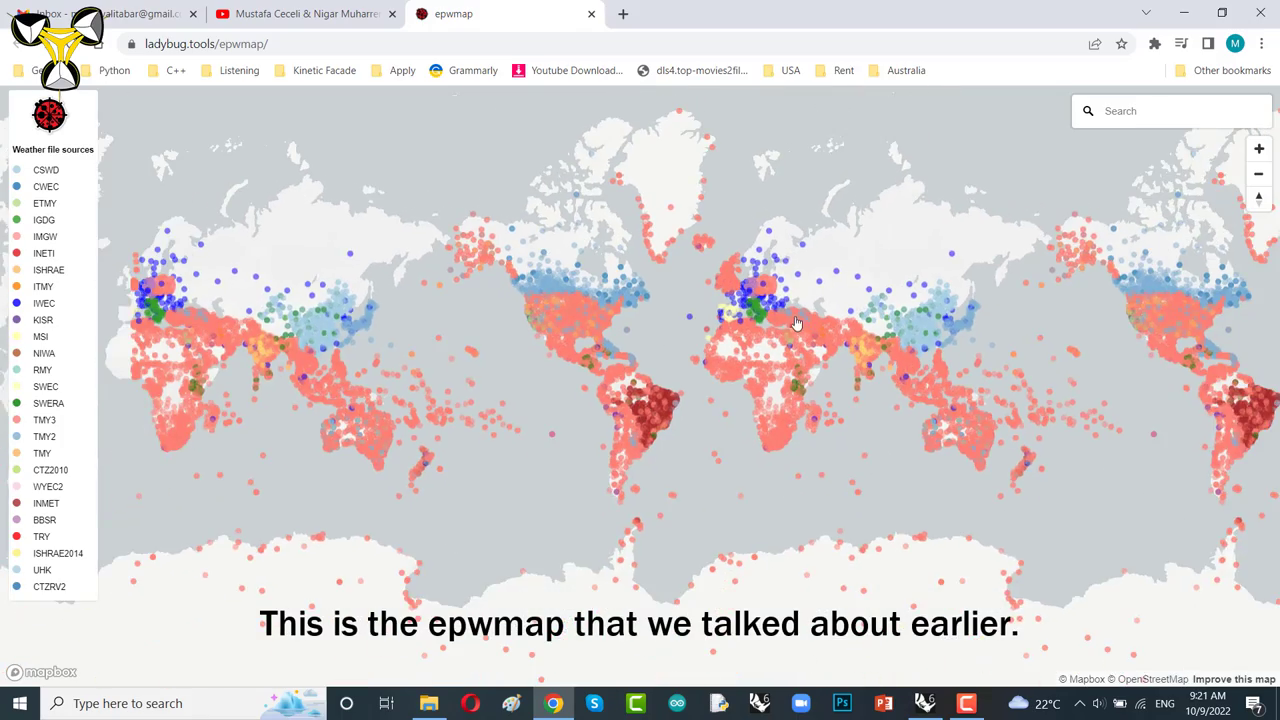
scroll(796, 323, "up", 5)
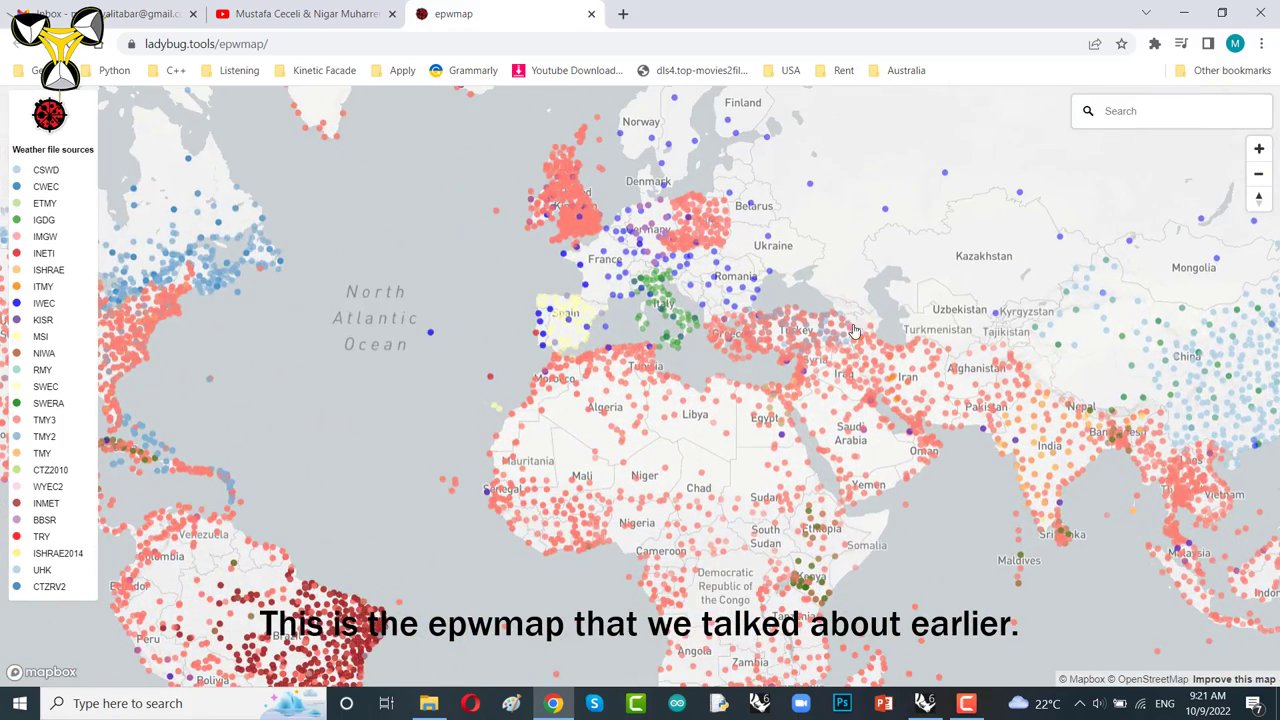
scroll(865, 330, "up", 2)
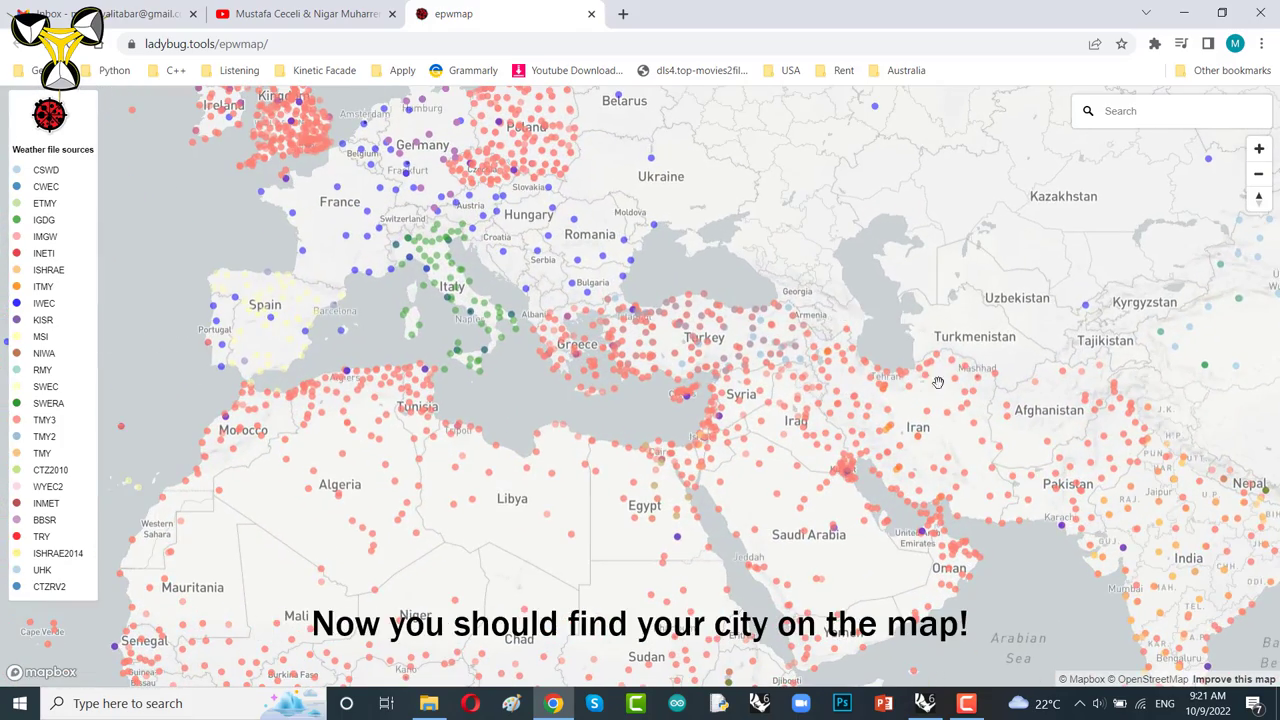
scroll(938, 383, "up", 2)
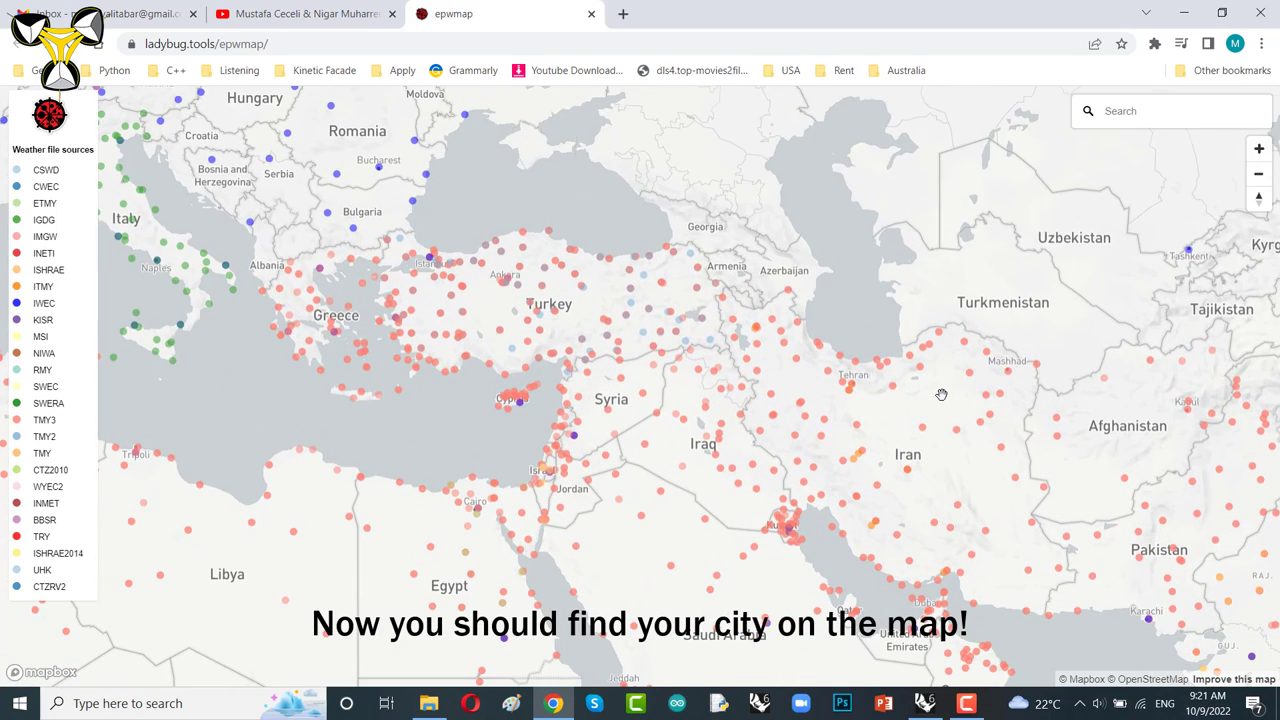
scroll(972, 413, "up", 1)
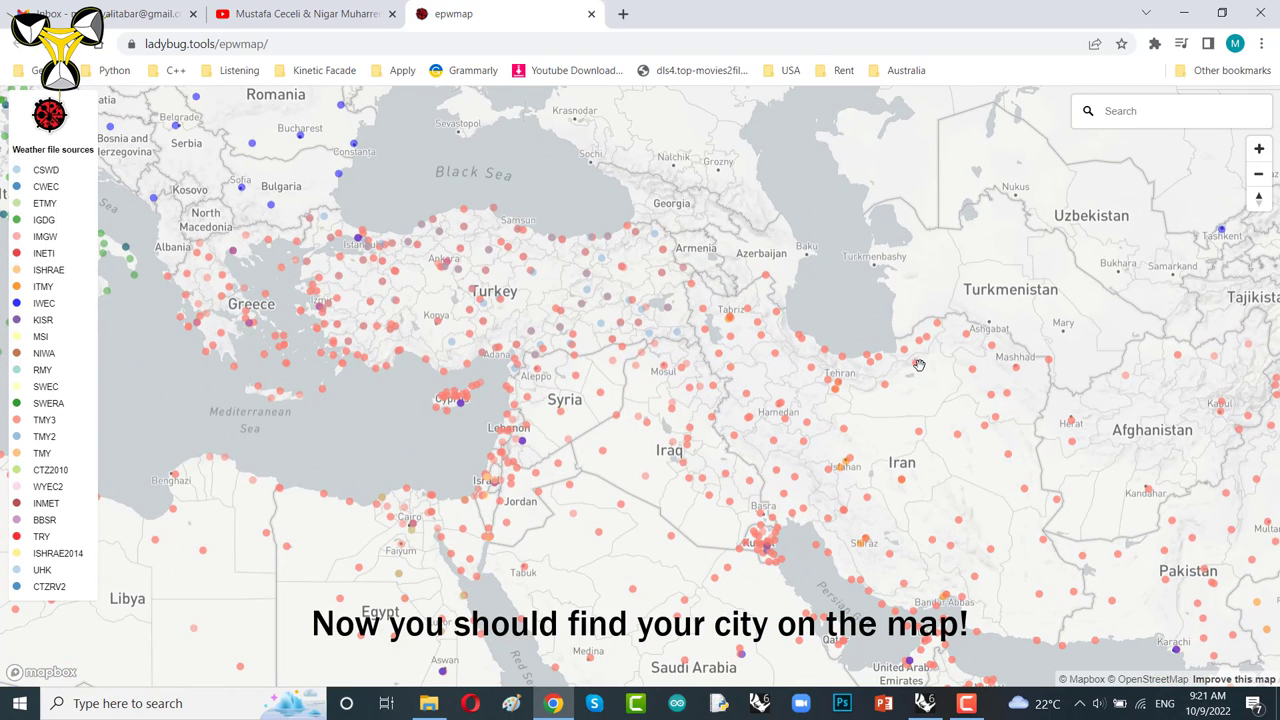
scroll(978, 362, "down", 3)
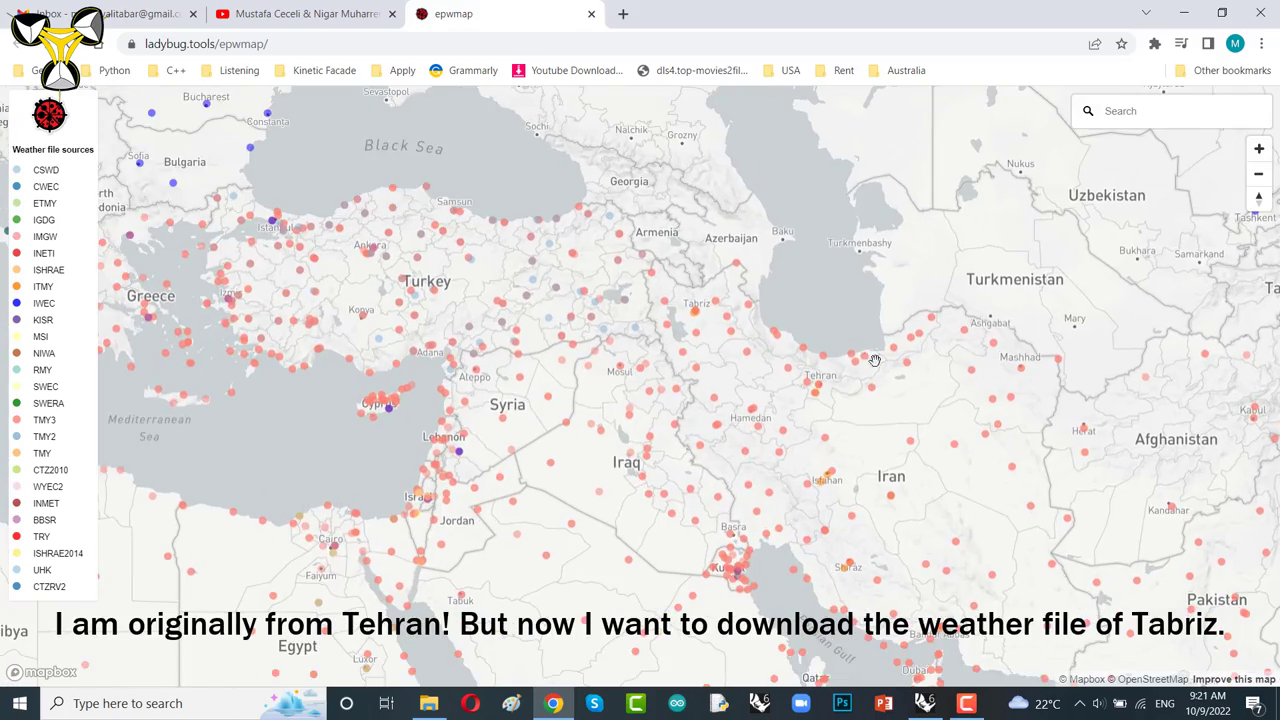
scroll(837, 346, "up", 3)
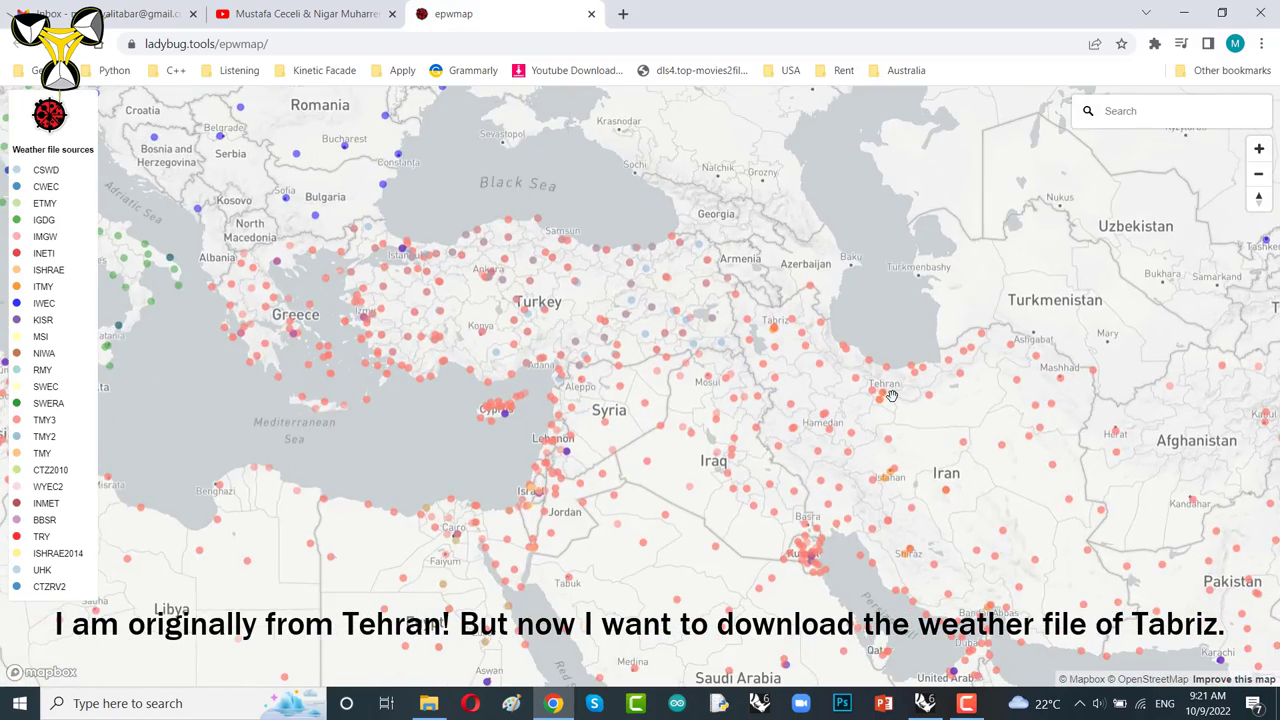
scroll(837, 346, "up", 5)
scroll(857, 358, "up", 2)
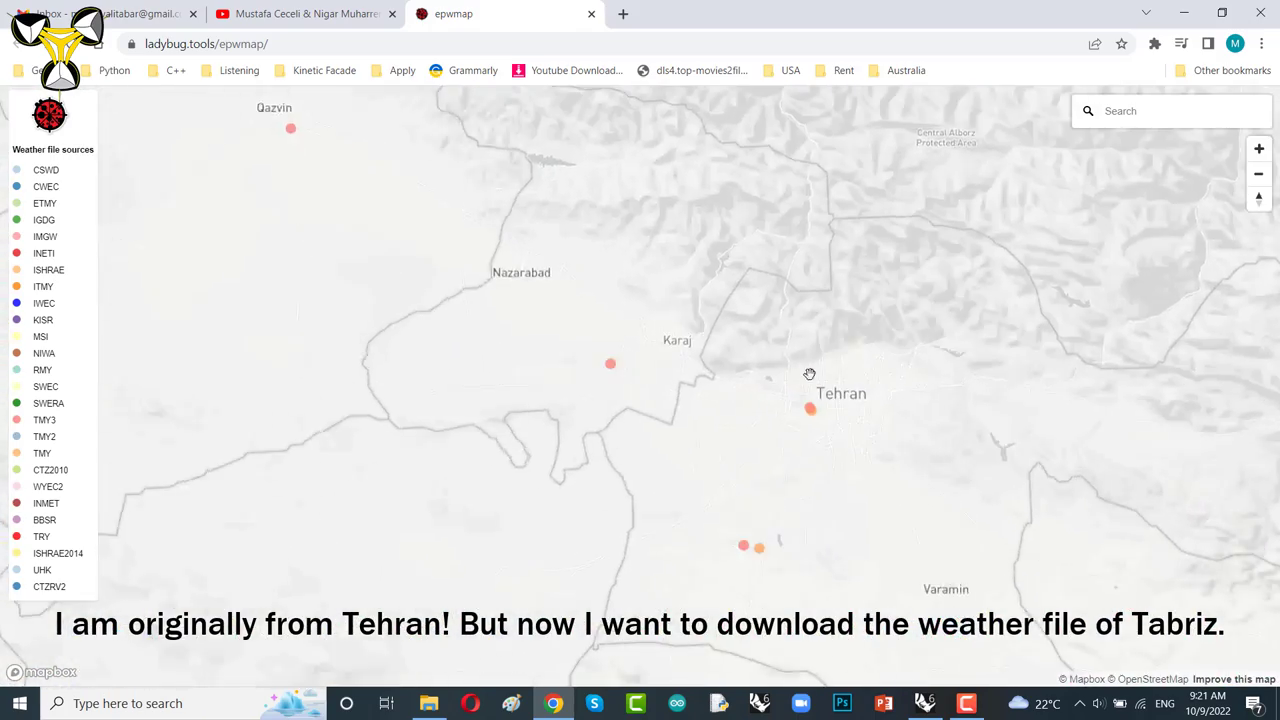
scroll(722, 365, "down", 4)
scroll(734, 363, "up", 3)
scroll(703, 362, "down", 6)
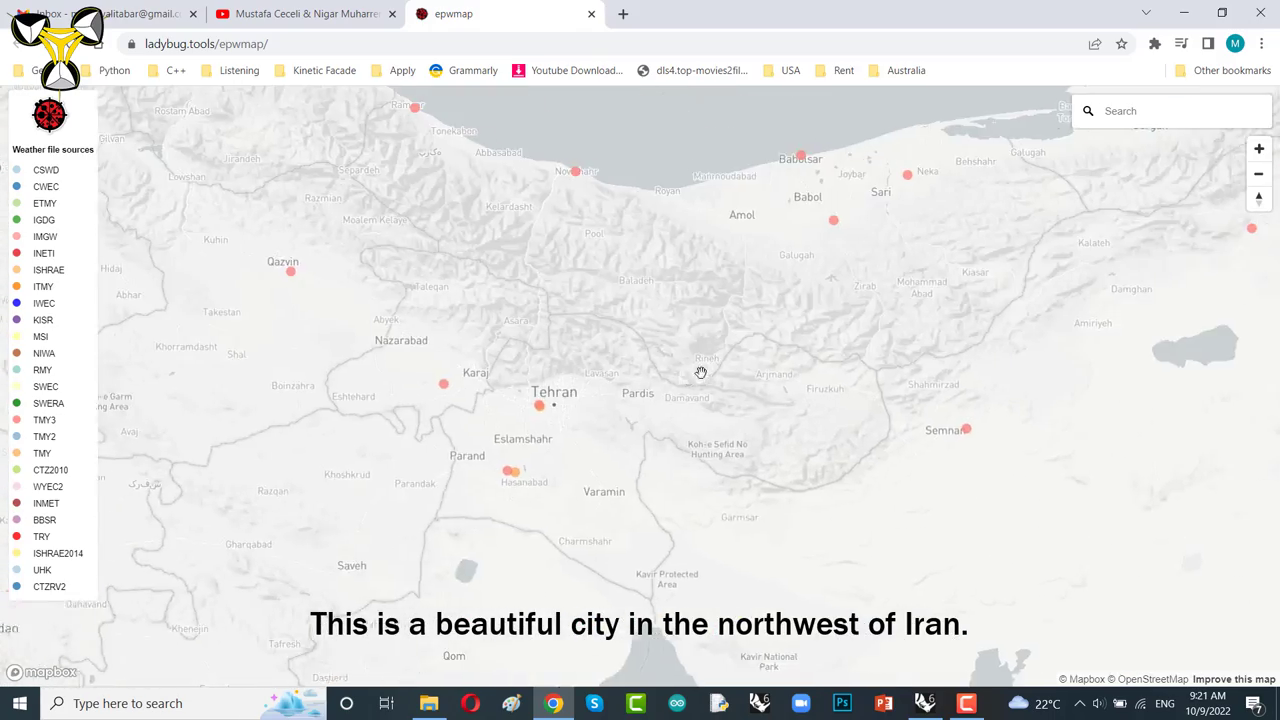
scroll(778, 355, "up", 2)
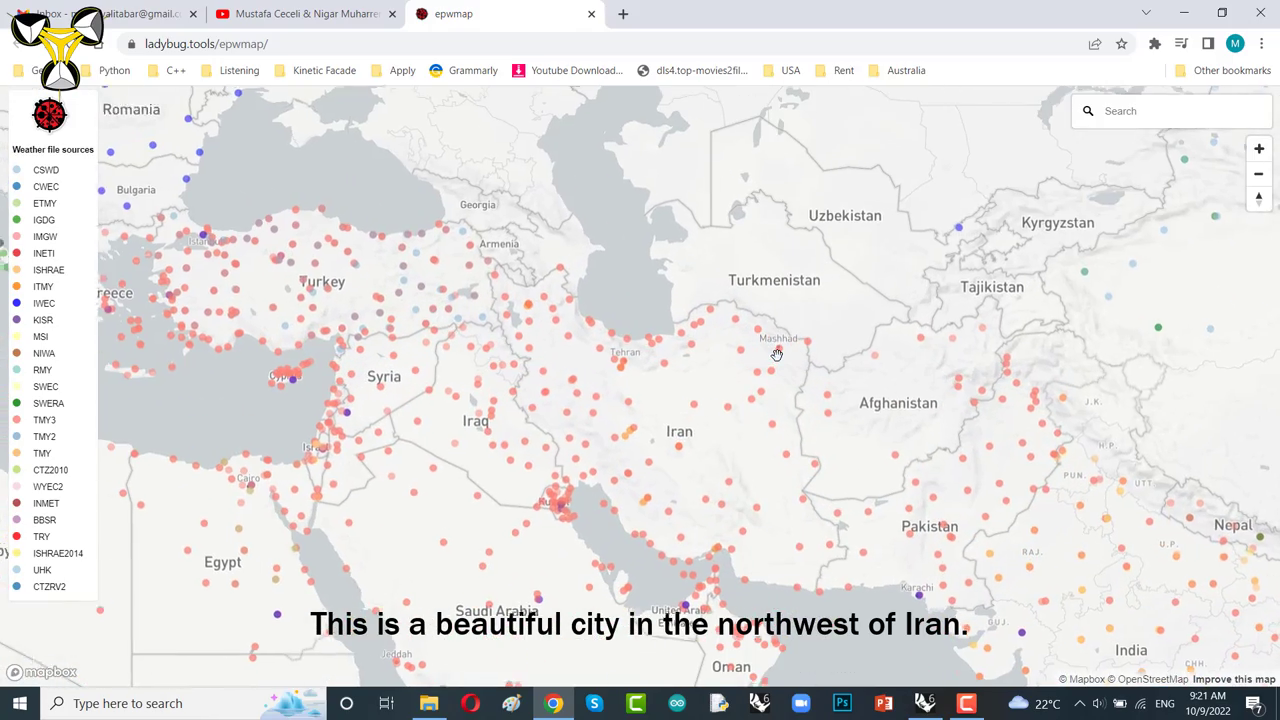
left_click_drag(495, 370, 610, 390)
scroll(657, 345, "up", 3)
scroll(657, 345, "up", 5)
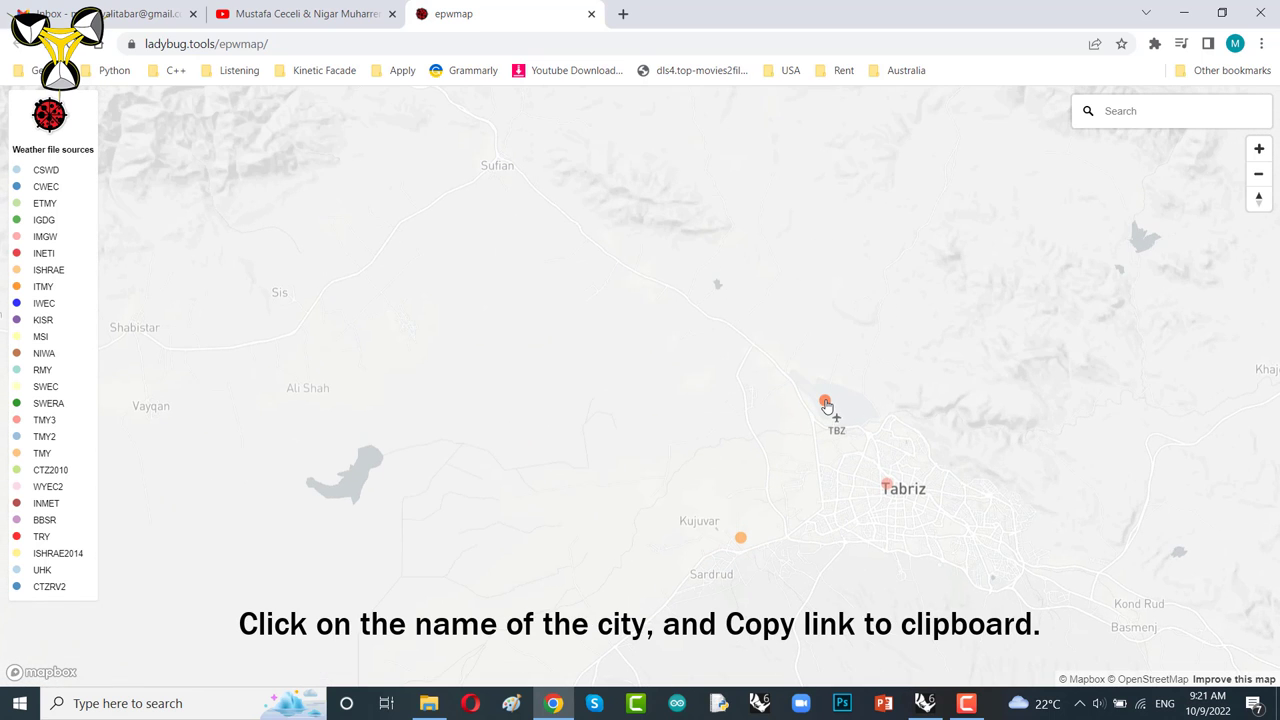
- Copy the Tabriz Intl AP (407060, ISD-TMYx) weather-file link to the clipboard
left_click(825, 402)
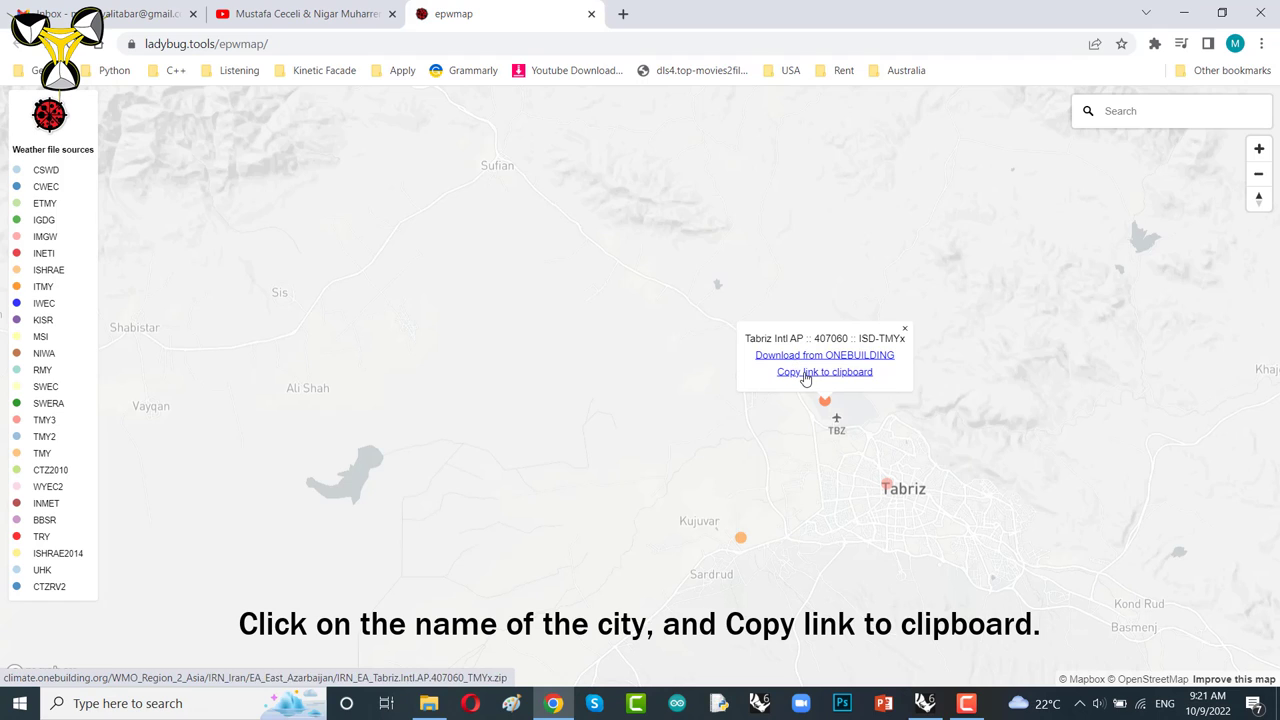
left_click(806, 376)
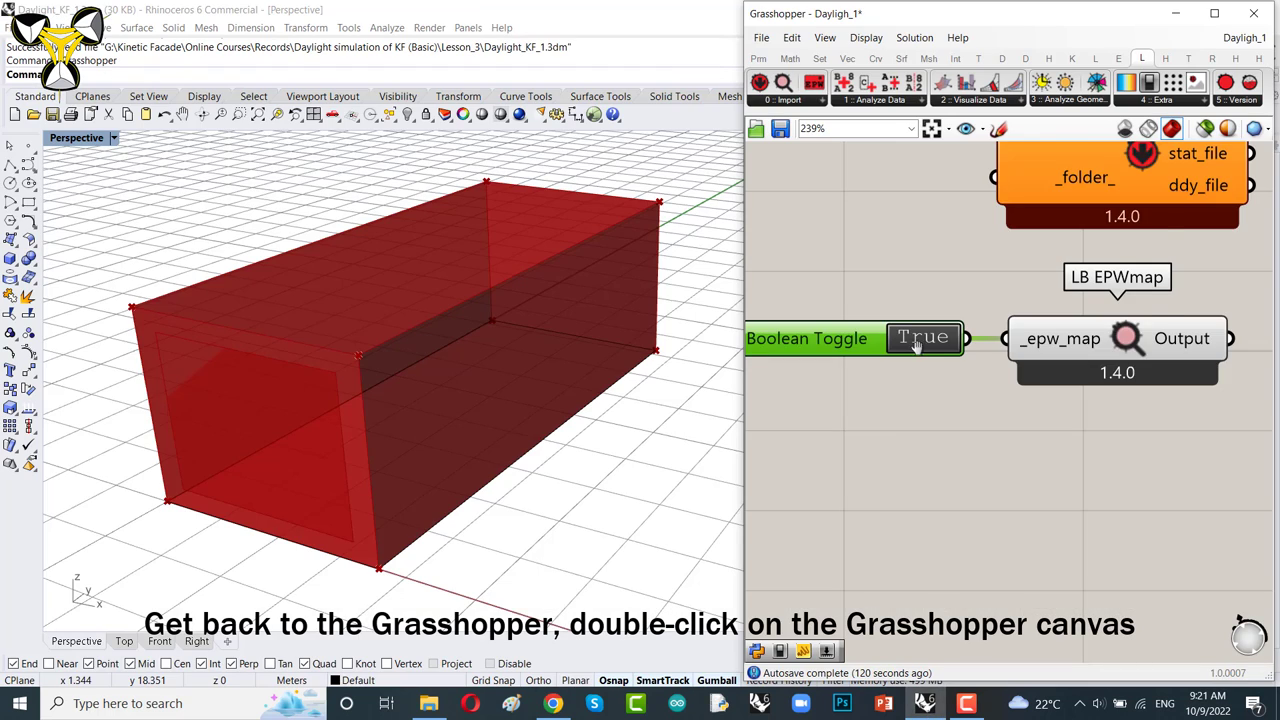
- Add a Panel containing the pasted Tabriz weather-file URL
scroll(980, 338, "down", 2)
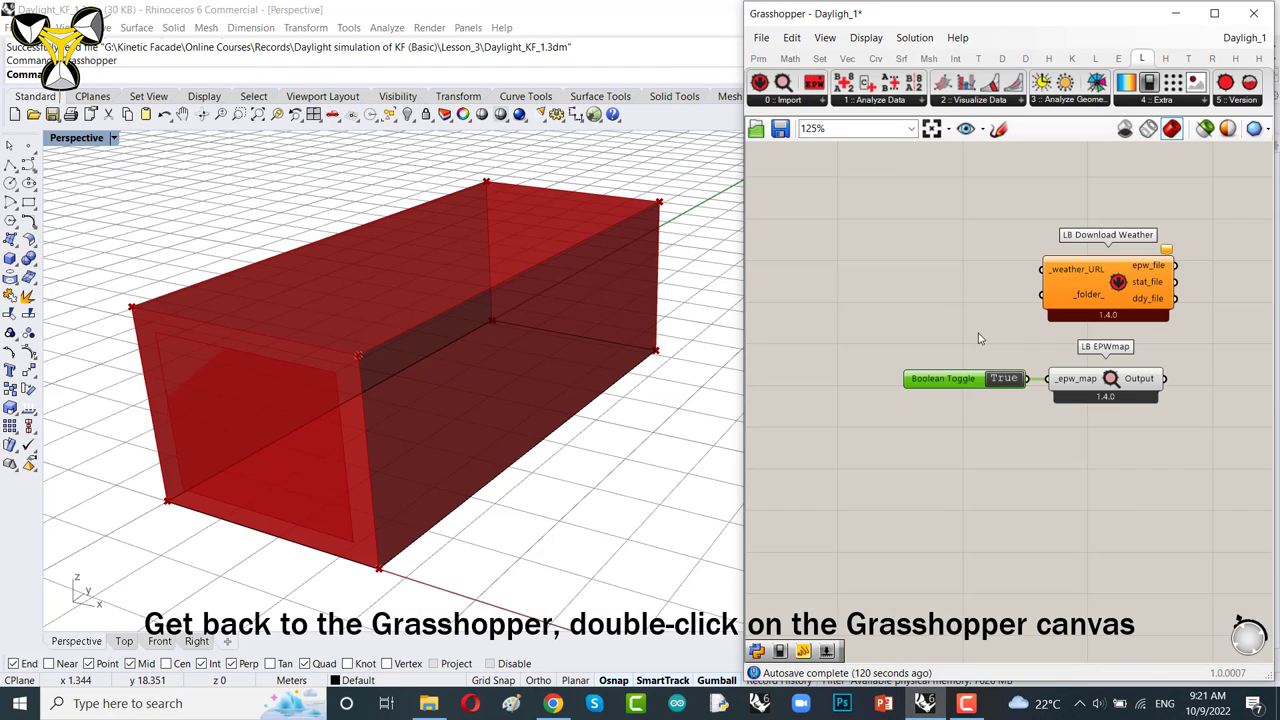
double_click(934, 309)
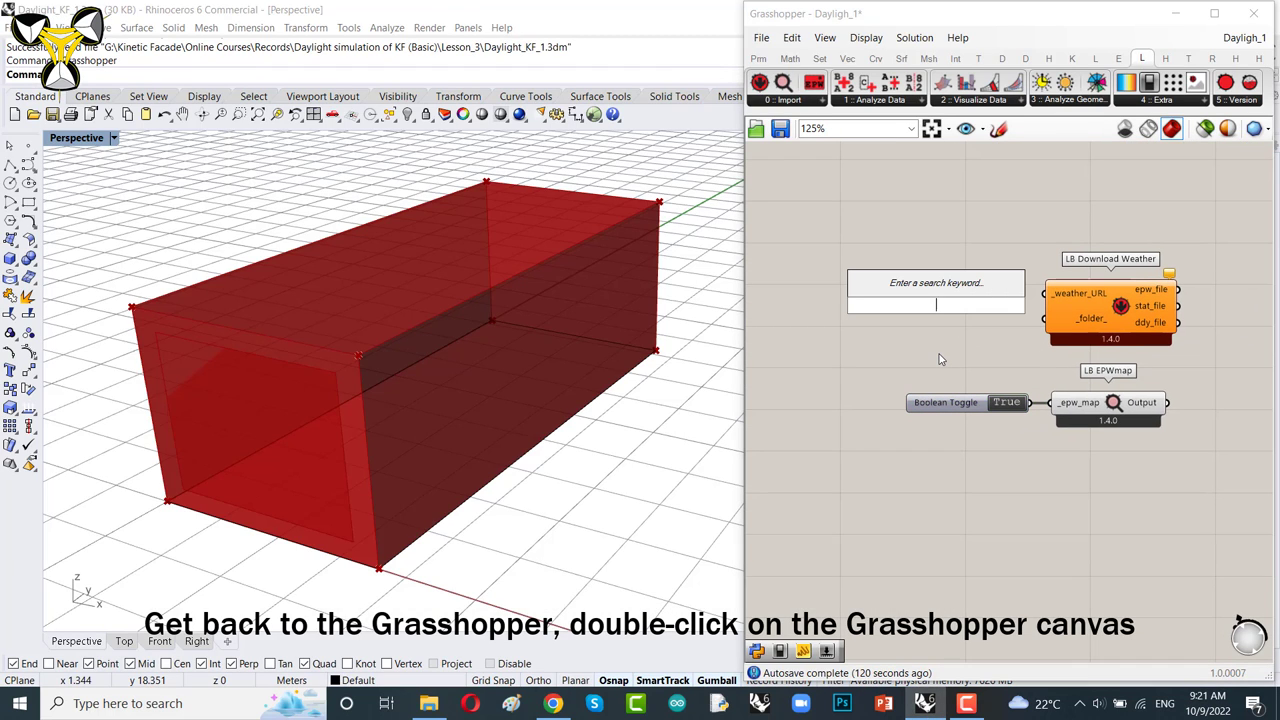
type("panel")
key("Return")
type("https://climate.onebuilding.org/WMO_Region_2_Asia/IRN_Iran/EA_East_Azarbaijan/IRN_EA_Tabriz.Intl.AP.407060_TMYx.zip")
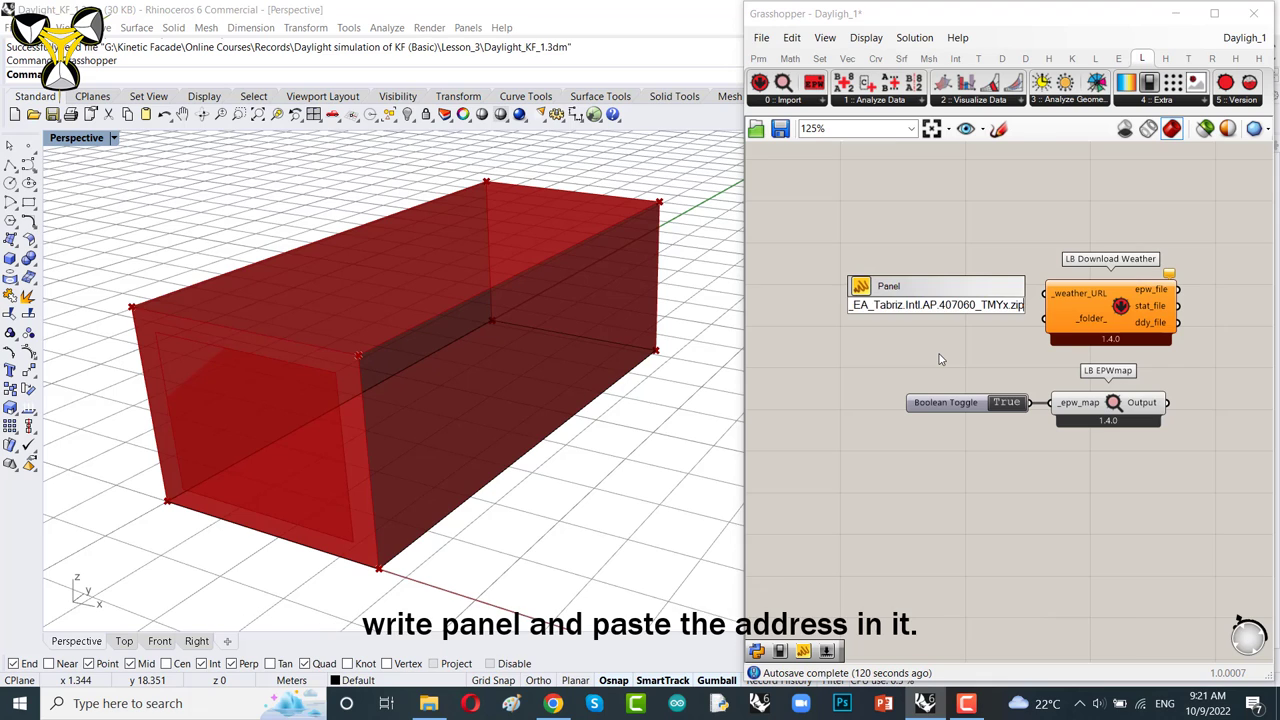
- Resize and position the URL panel beside LB Download Weather, feeding _weather_URL
left_click_drag(1004, 318, 938, 284)
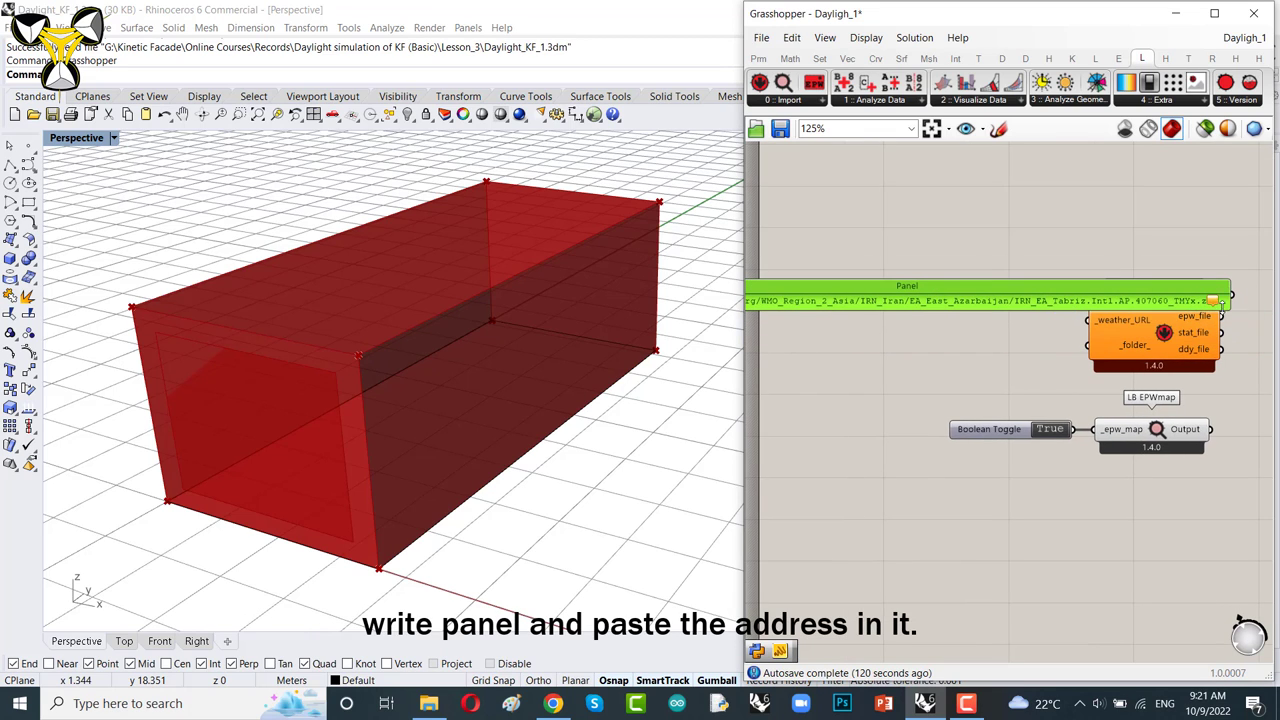
left_click_drag(1232, 302, 1100, 322)
scroll(1011, 315, "up", 1)
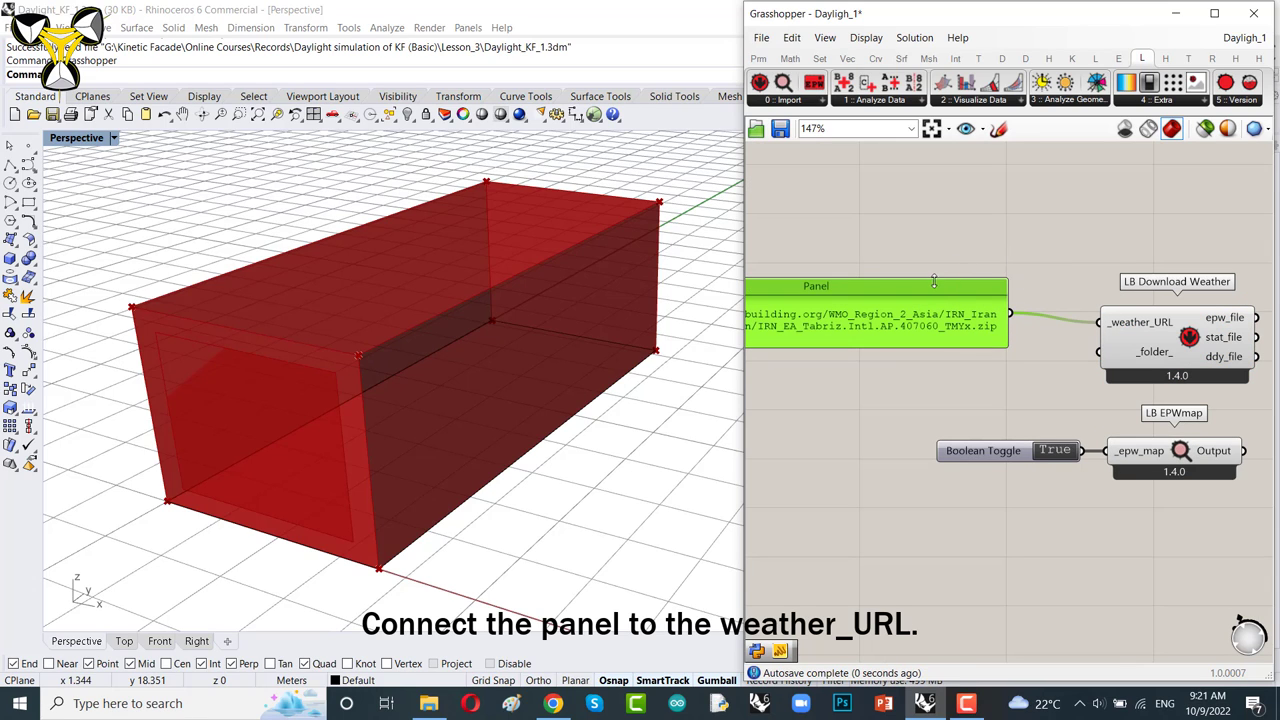
left_click_drag(935, 291, 980, 291)
scroll(975, 290, "down", 3)
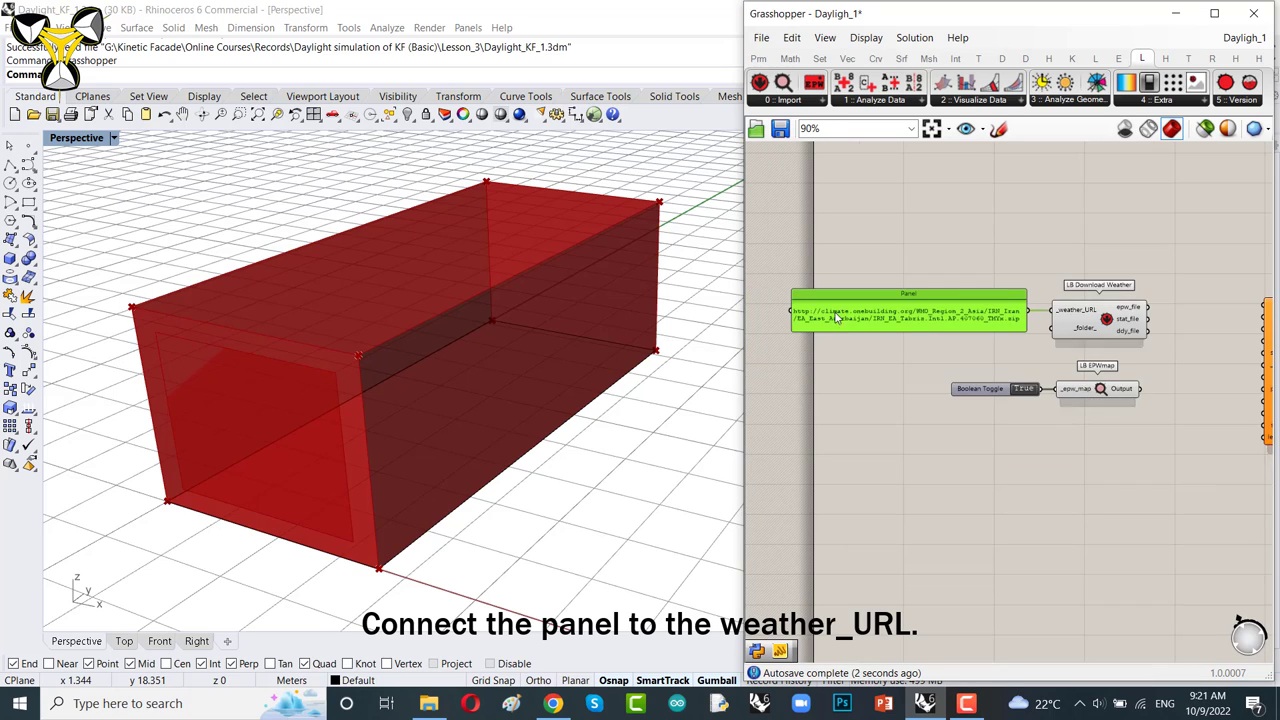
left_click_drag(796, 318, 864, 312)
scroll(1058, 318, "up", 3)
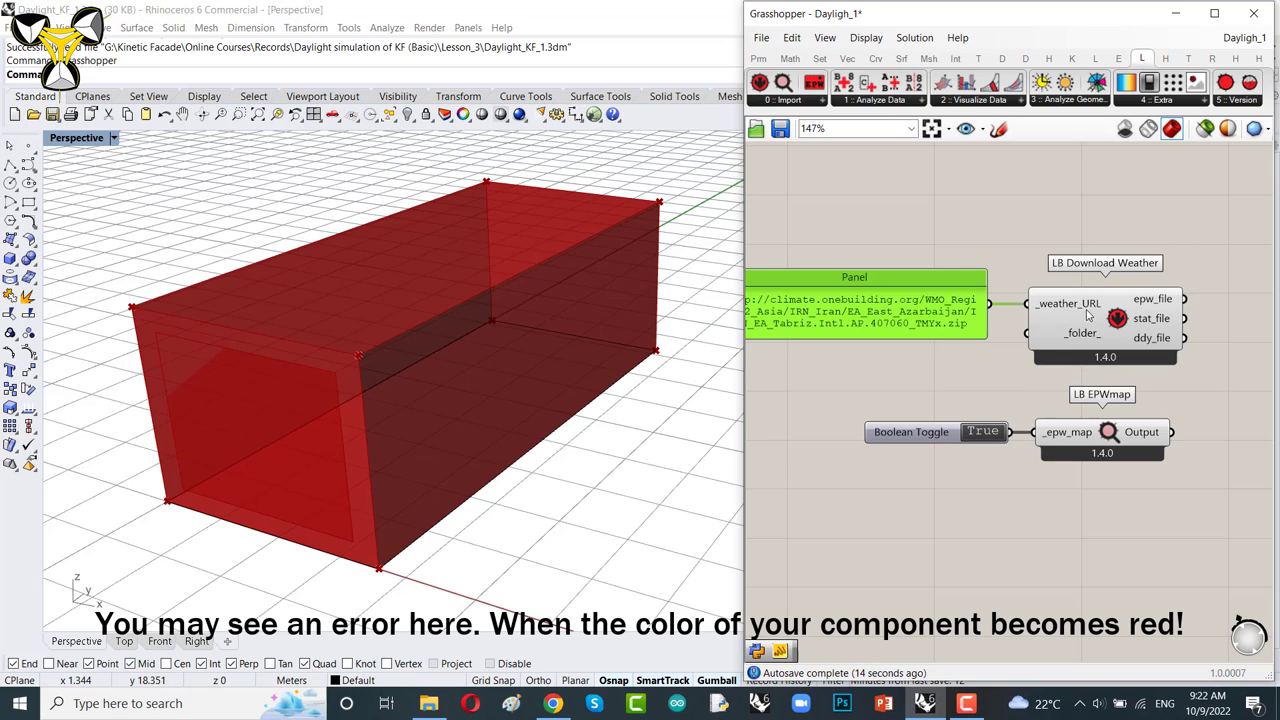
- Zoom out from Tabriz and pan the map toward Europe and the Mediterranean
left_click(555, 704)
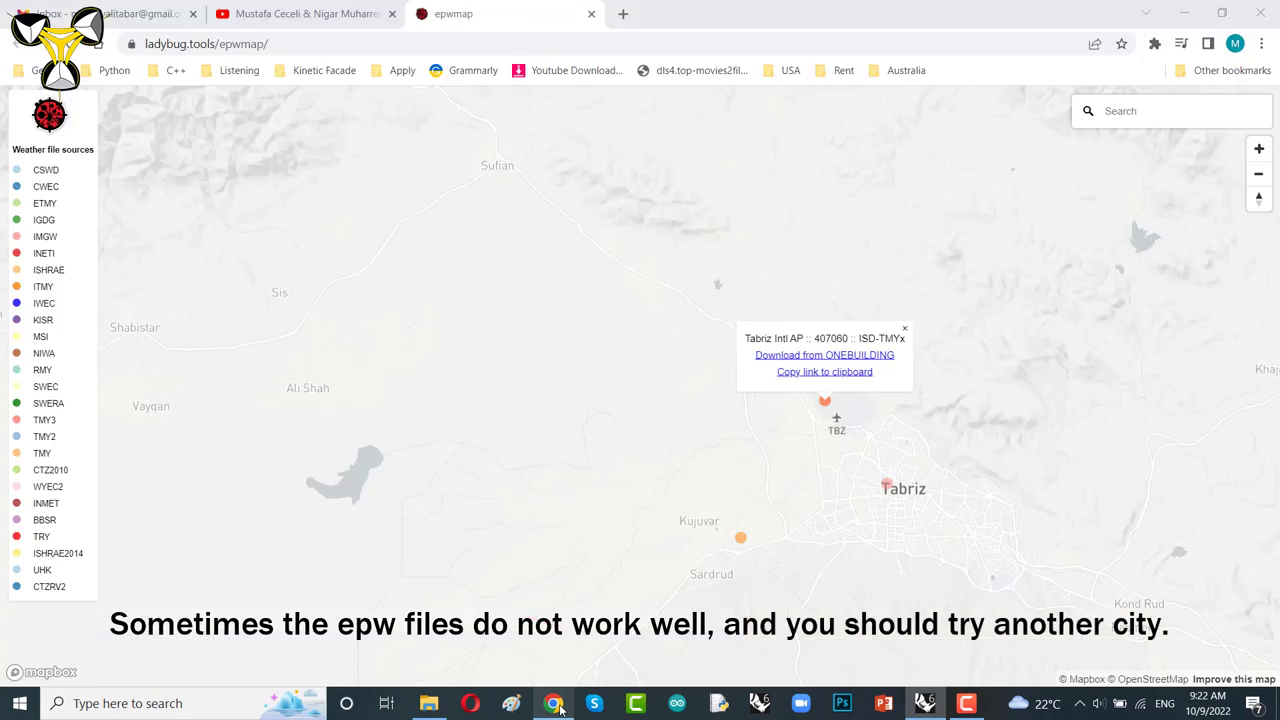
scroll(705, 326, "down", 2)
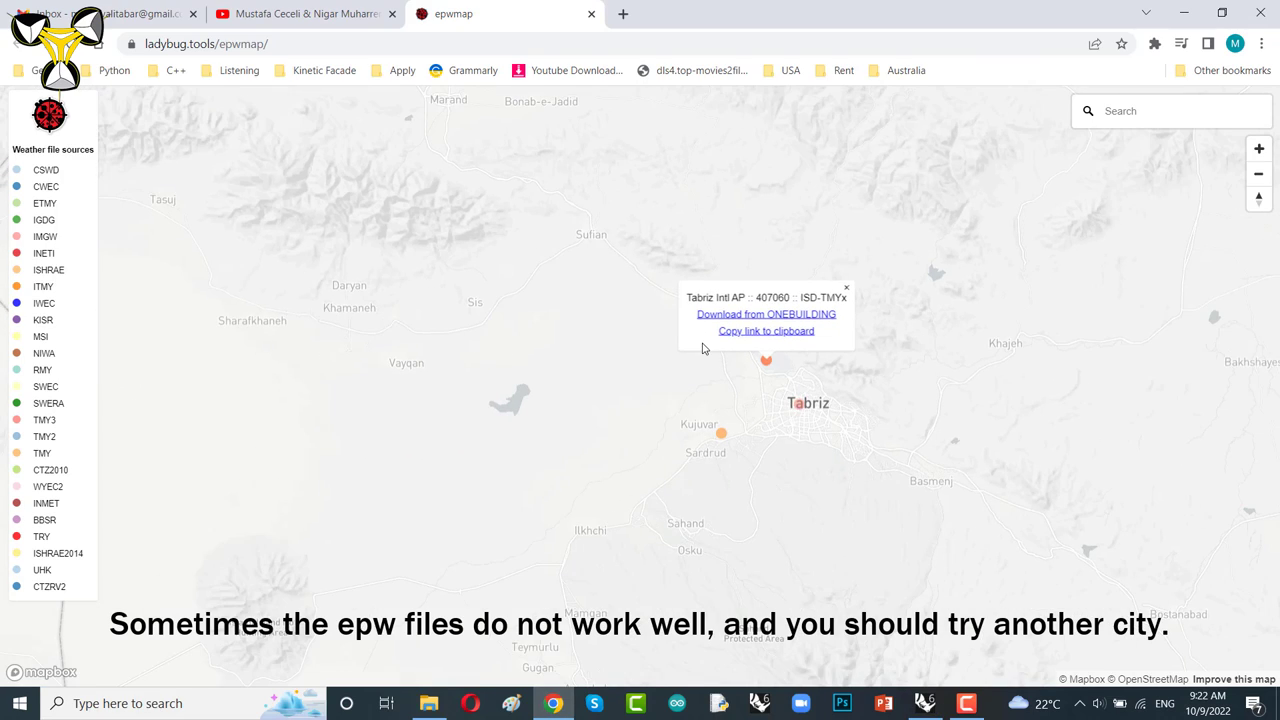
scroll(660, 351, "down", 3)
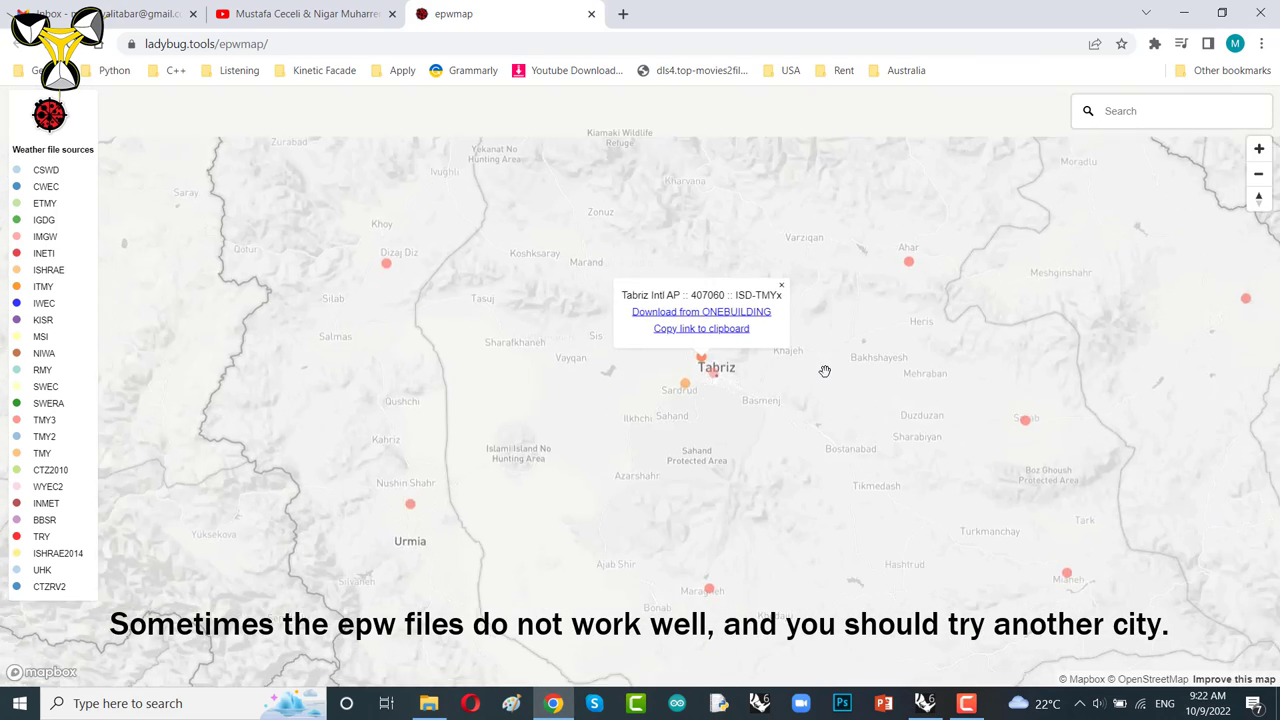
scroll(824, 373, "down", 4)
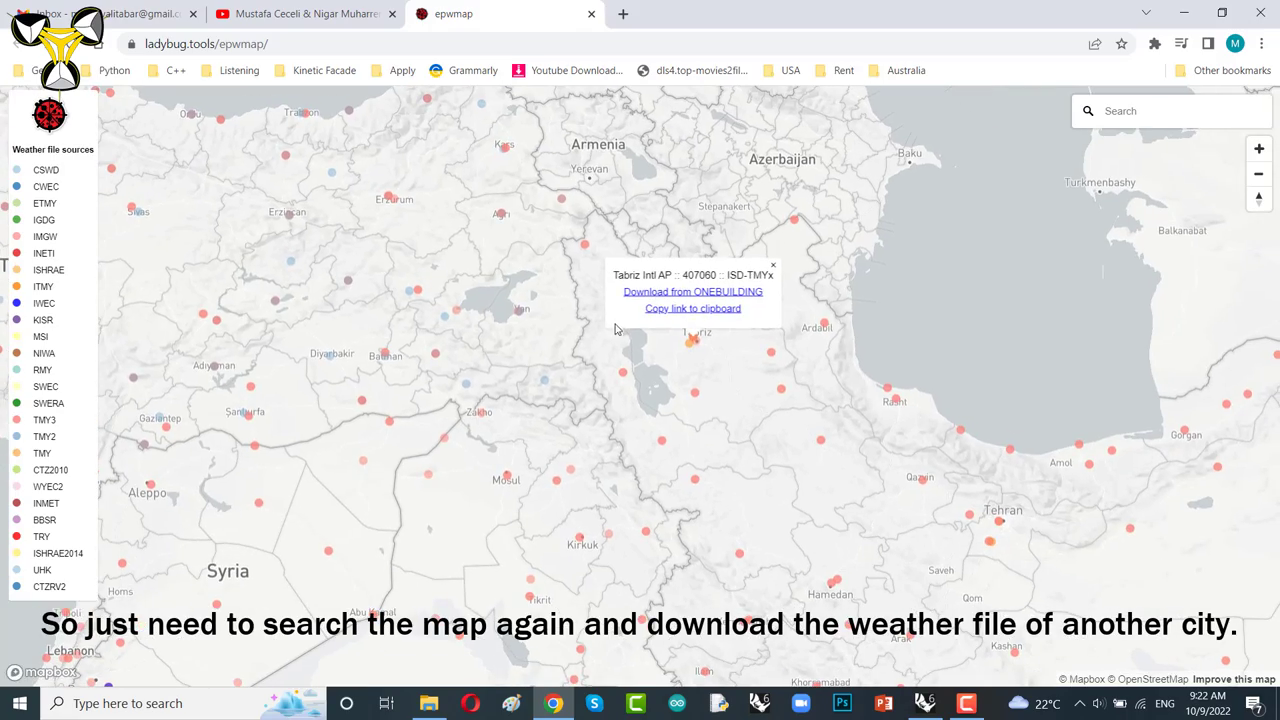
scroll(617, 330, "down", 5)
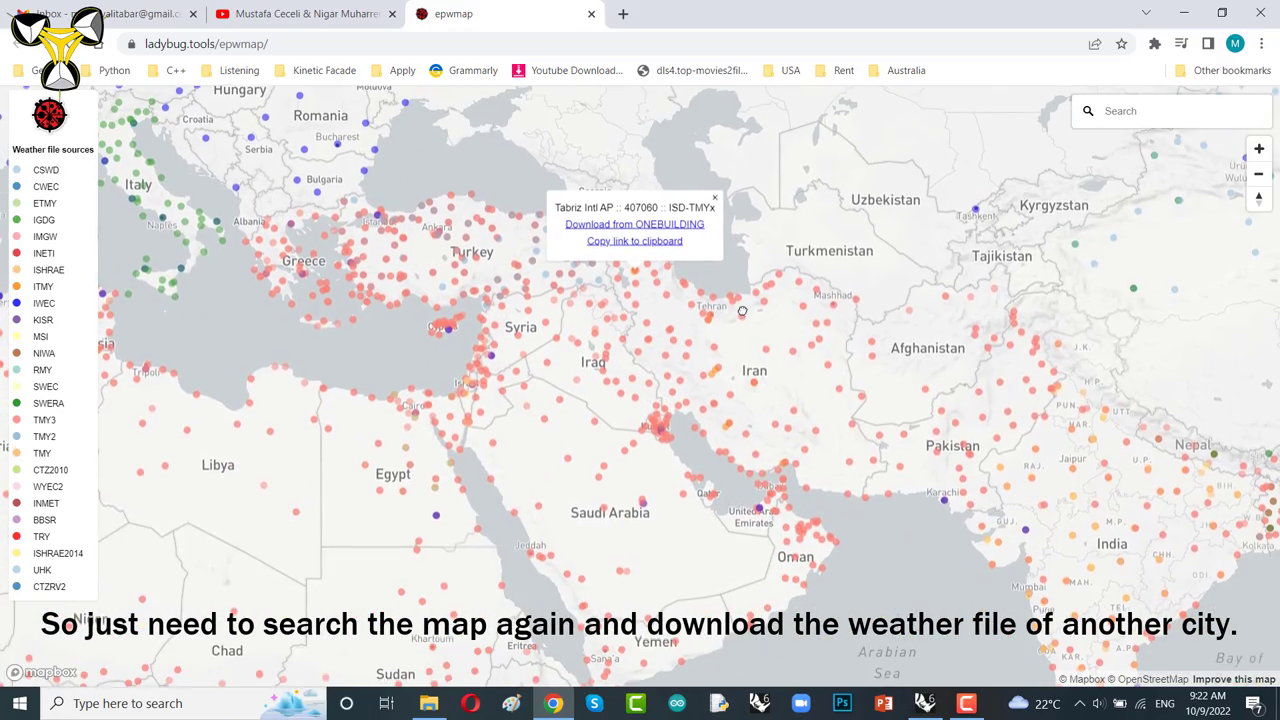
left_click_drag(716, 312, 713, 310)
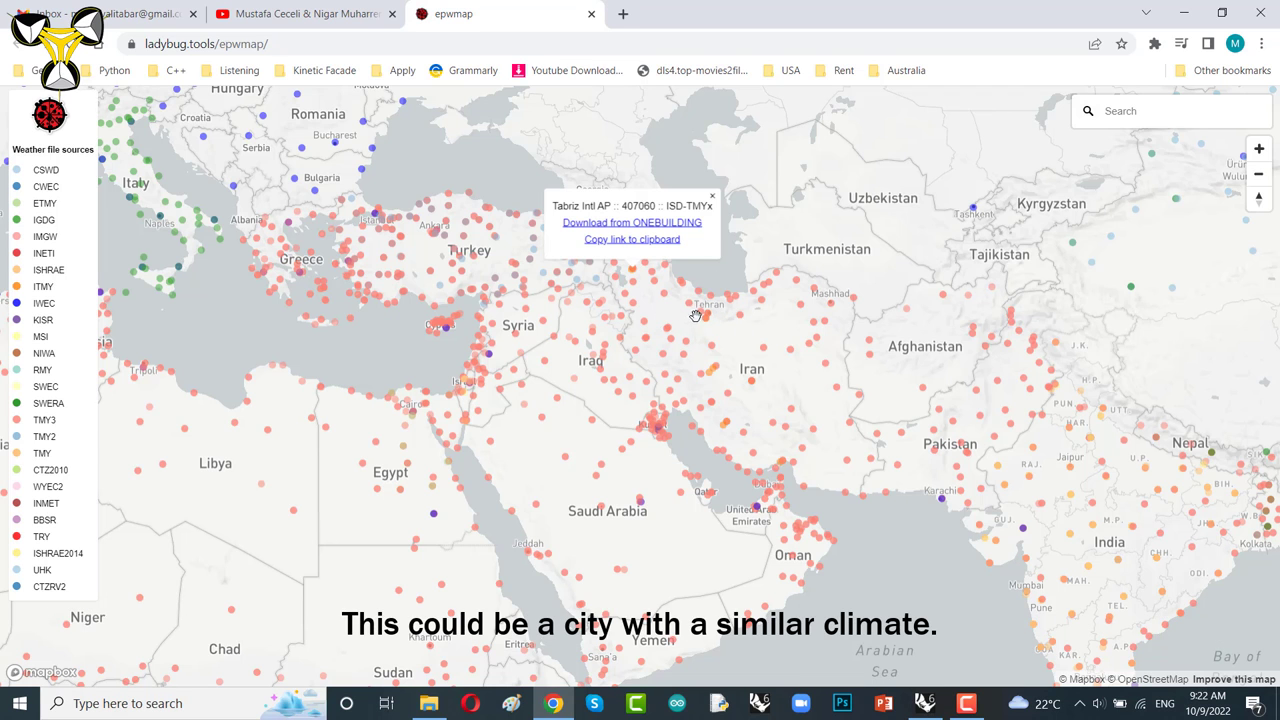
left_click_drag(476, 321, 704, 377)
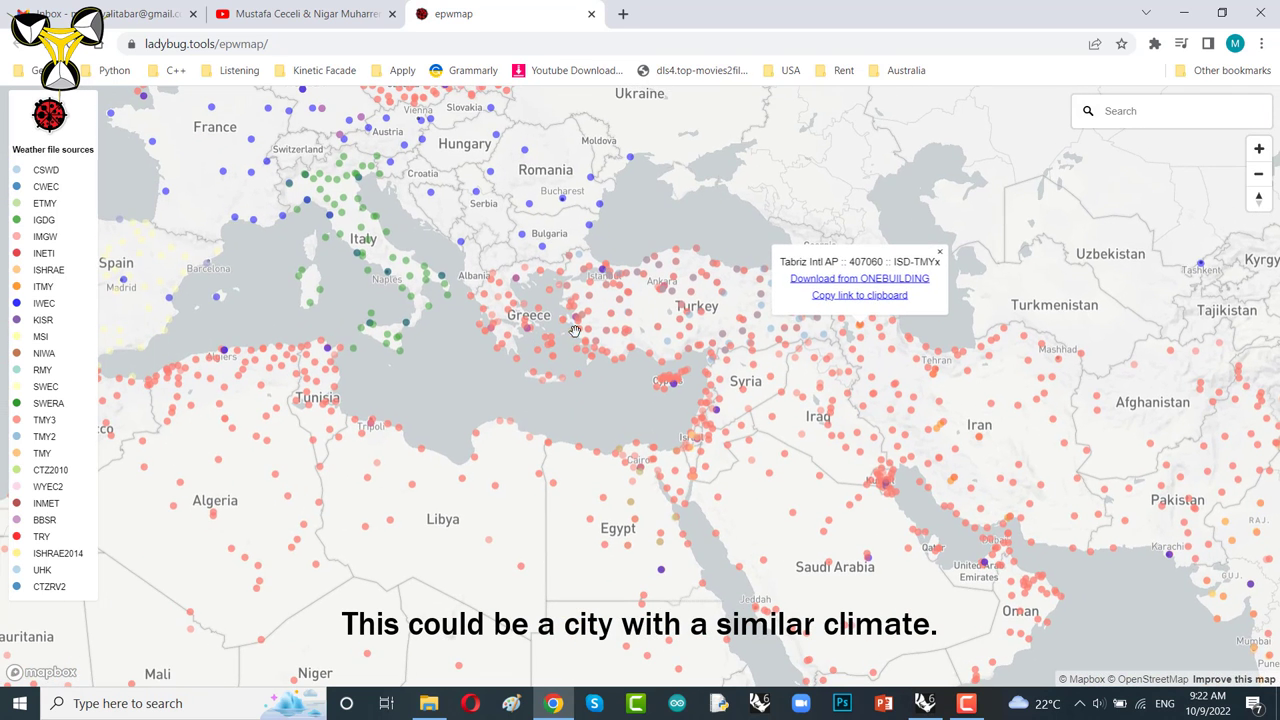
left_click_drag(550, 194, 546, 266)
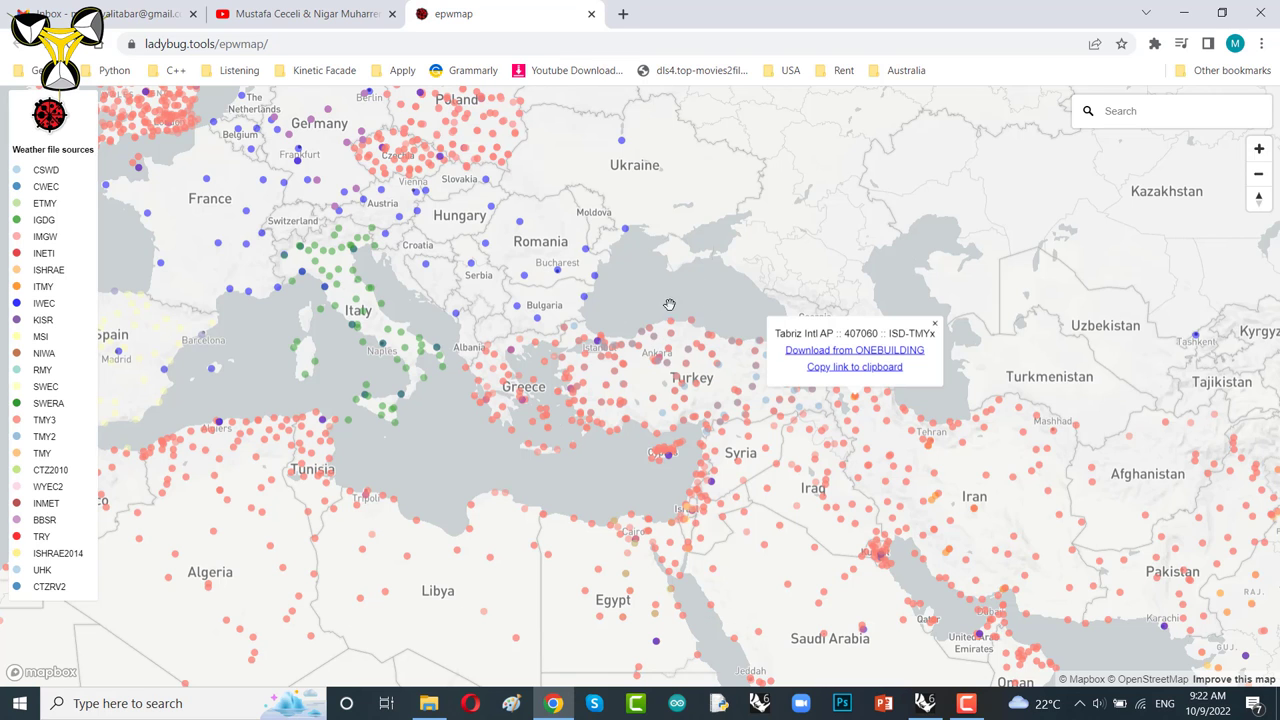
- Add a File Path parameter fed with the Tabriz EPW from LB Download Weather's epw_file output
left_click(1184, 13)
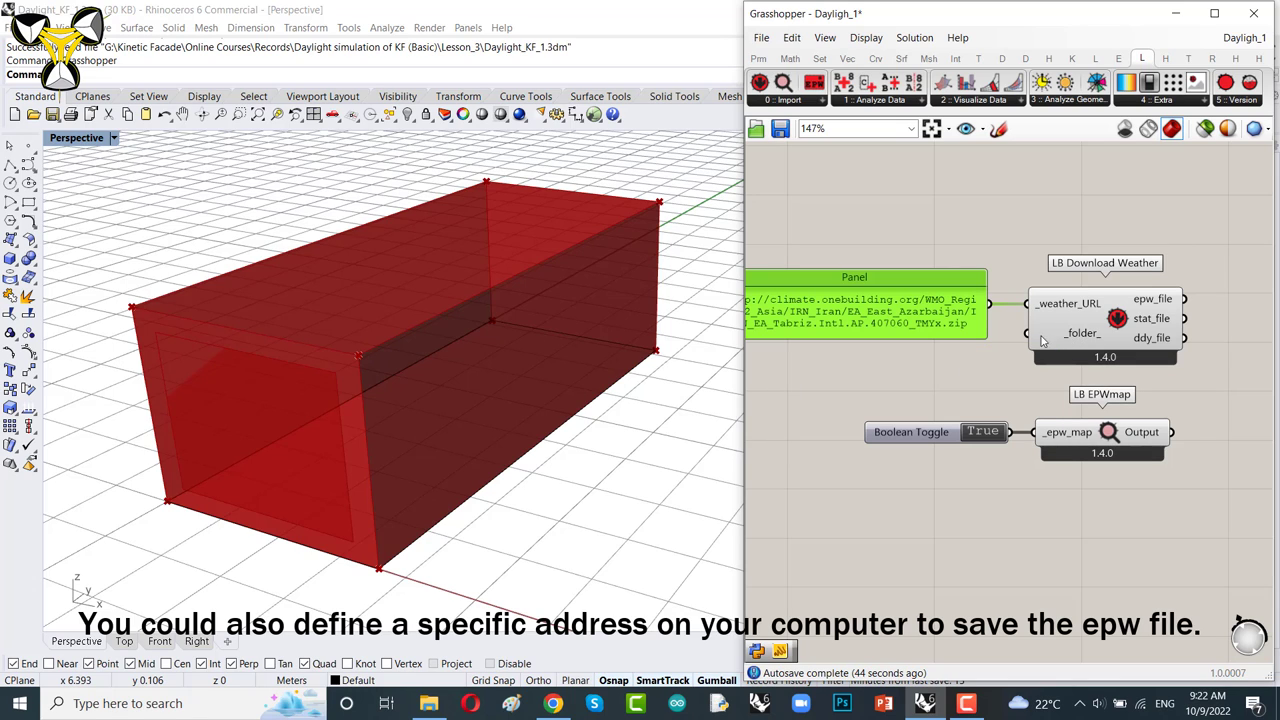
right_click_drag(1137, 340, 840, 302)
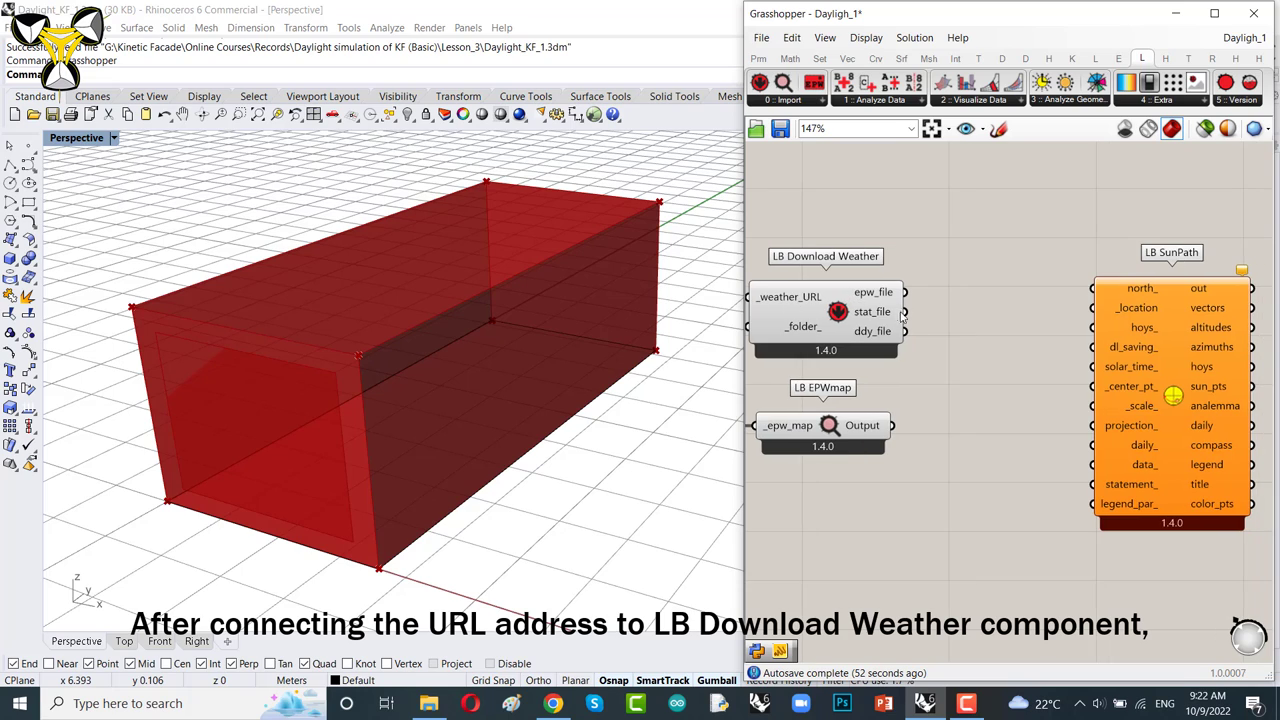
double_click(994, 326)
type("path")
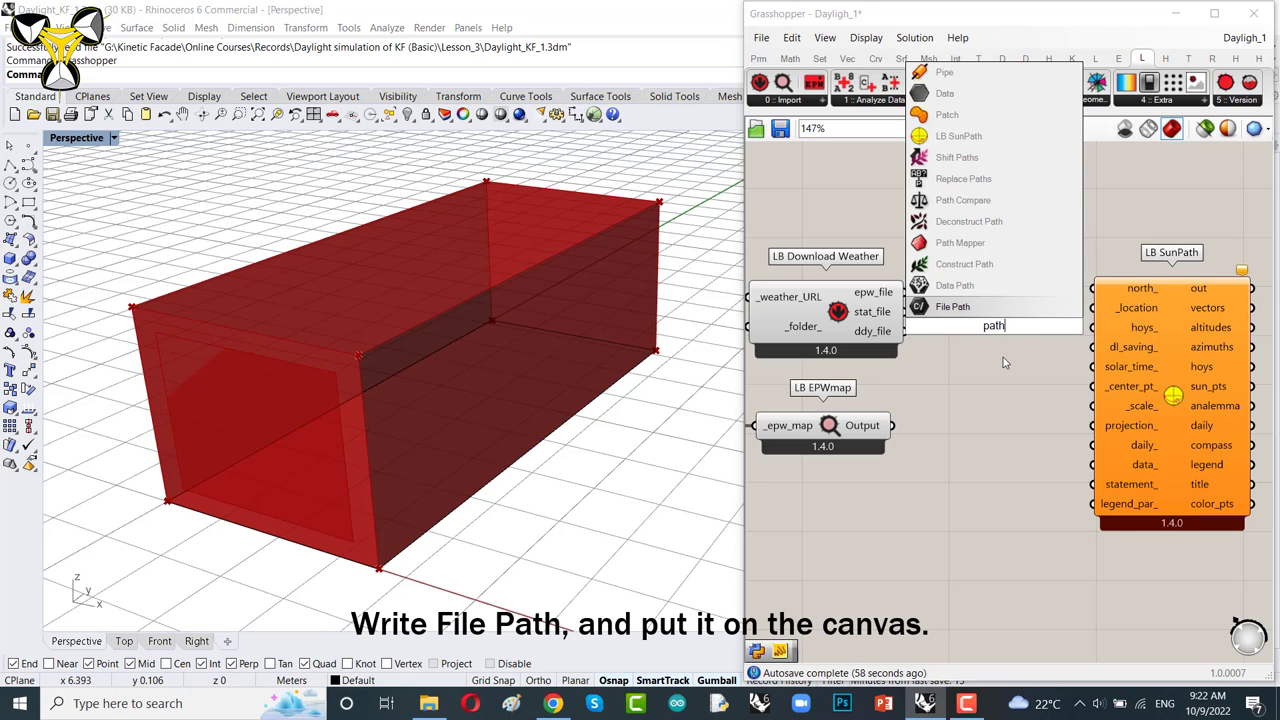
left_click(952, 307)
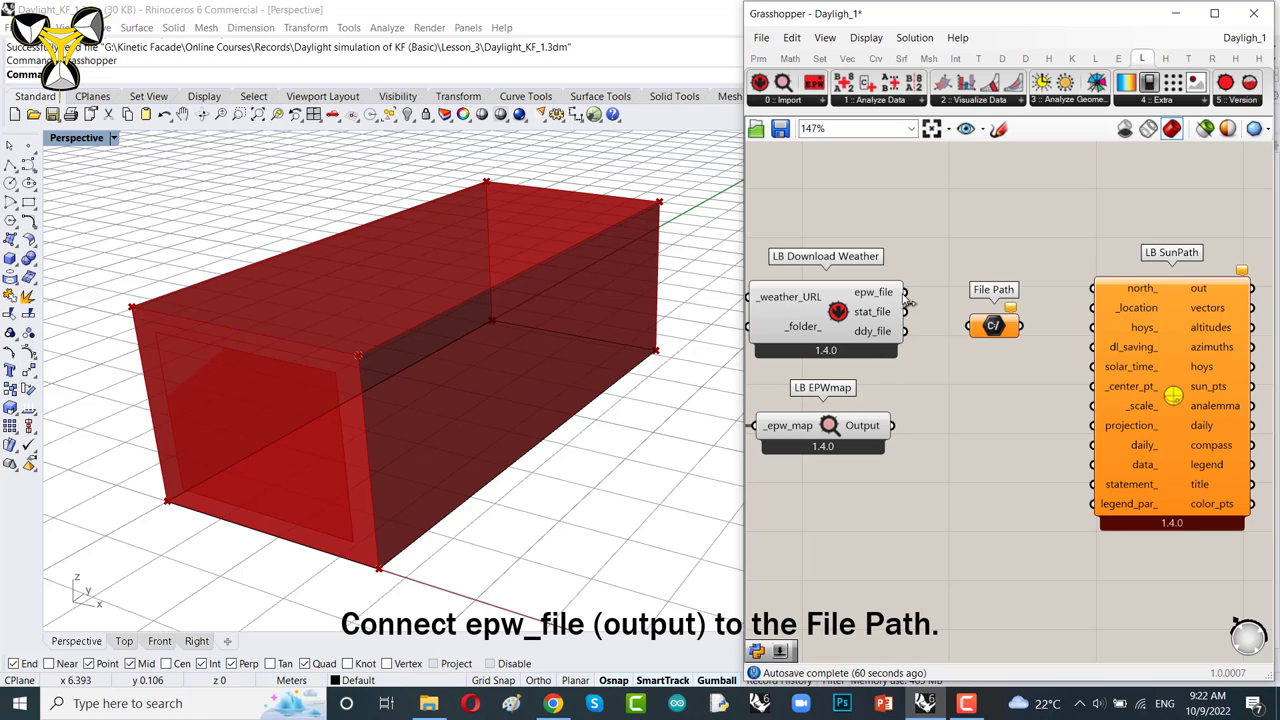
left_click_drag(904, 292, 958, 304)
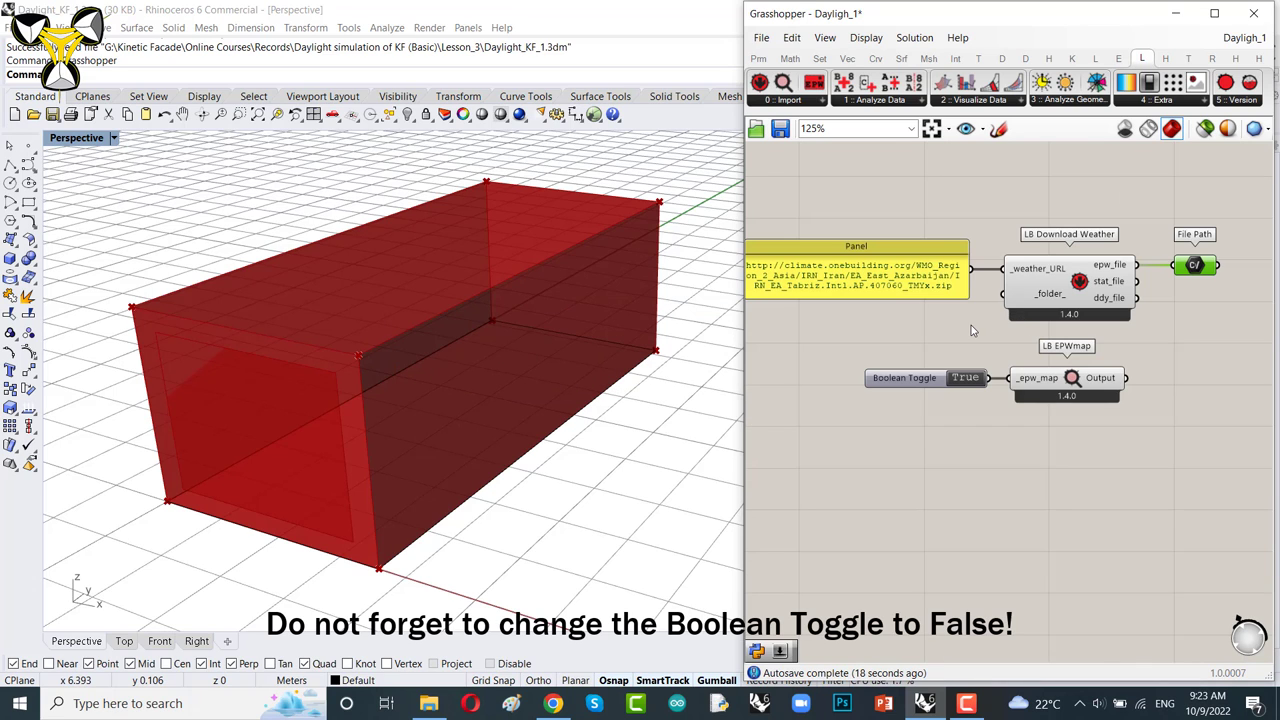
right_click_drag(971, 330, 985, 345)
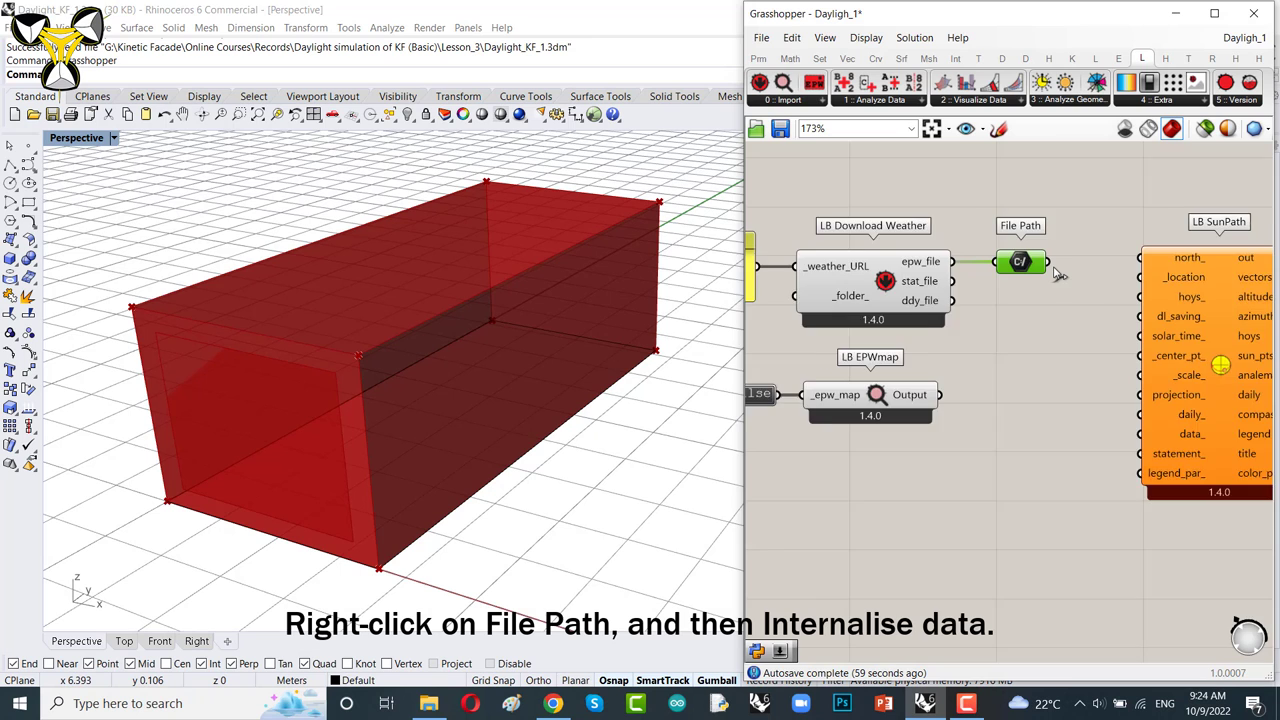
- Internalise the EPW file in File Path, detaching it from LB Download Weather
scroll(1050, 277, "up", 3)
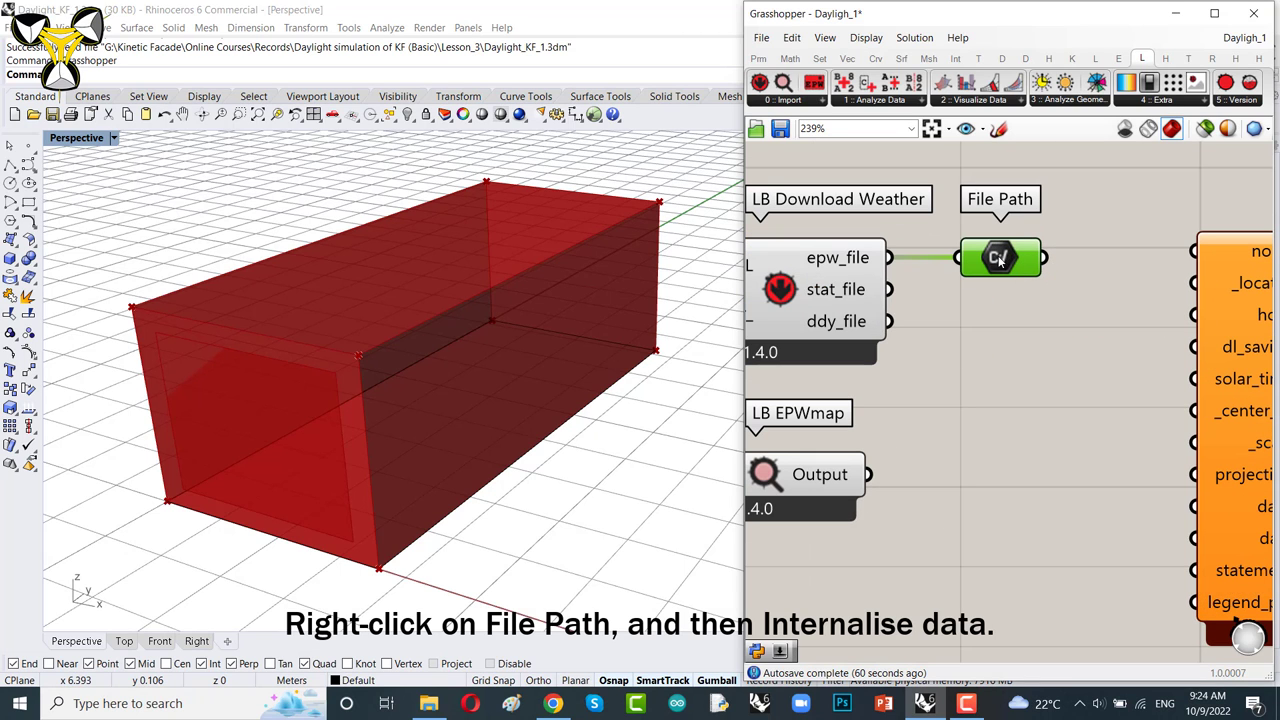
right_click(998, 258)
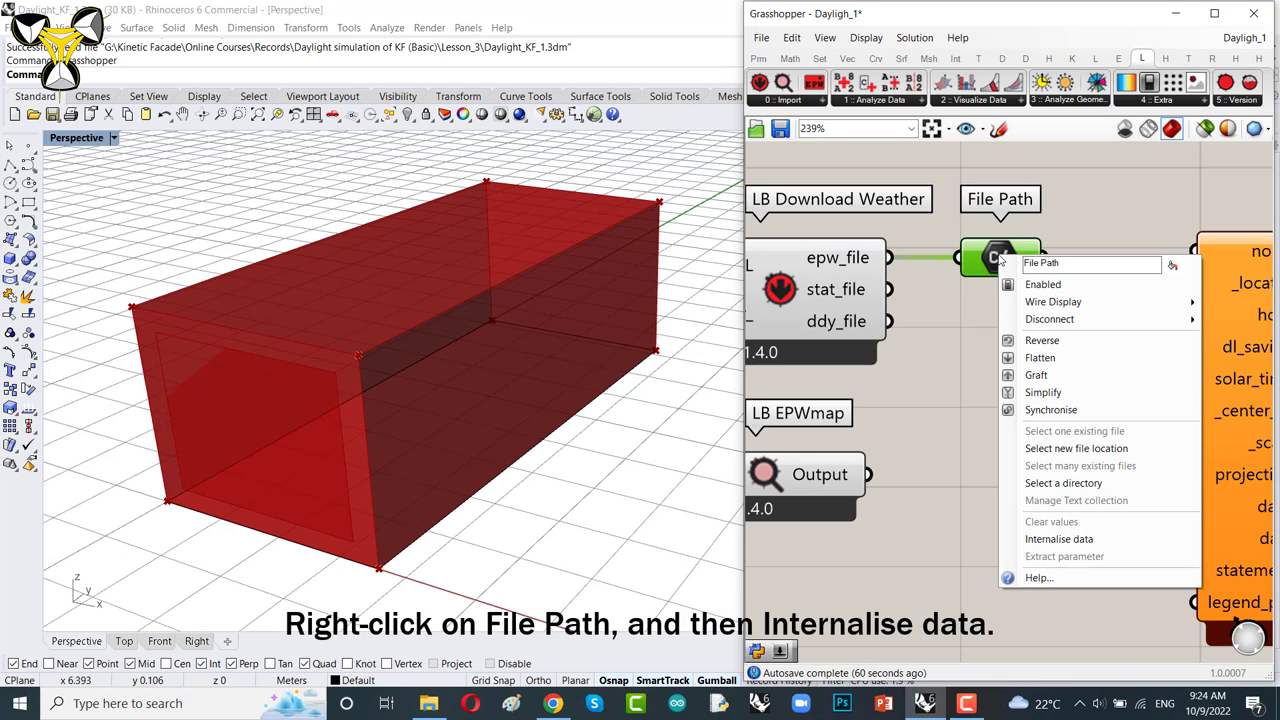
left_click(1050, 541)
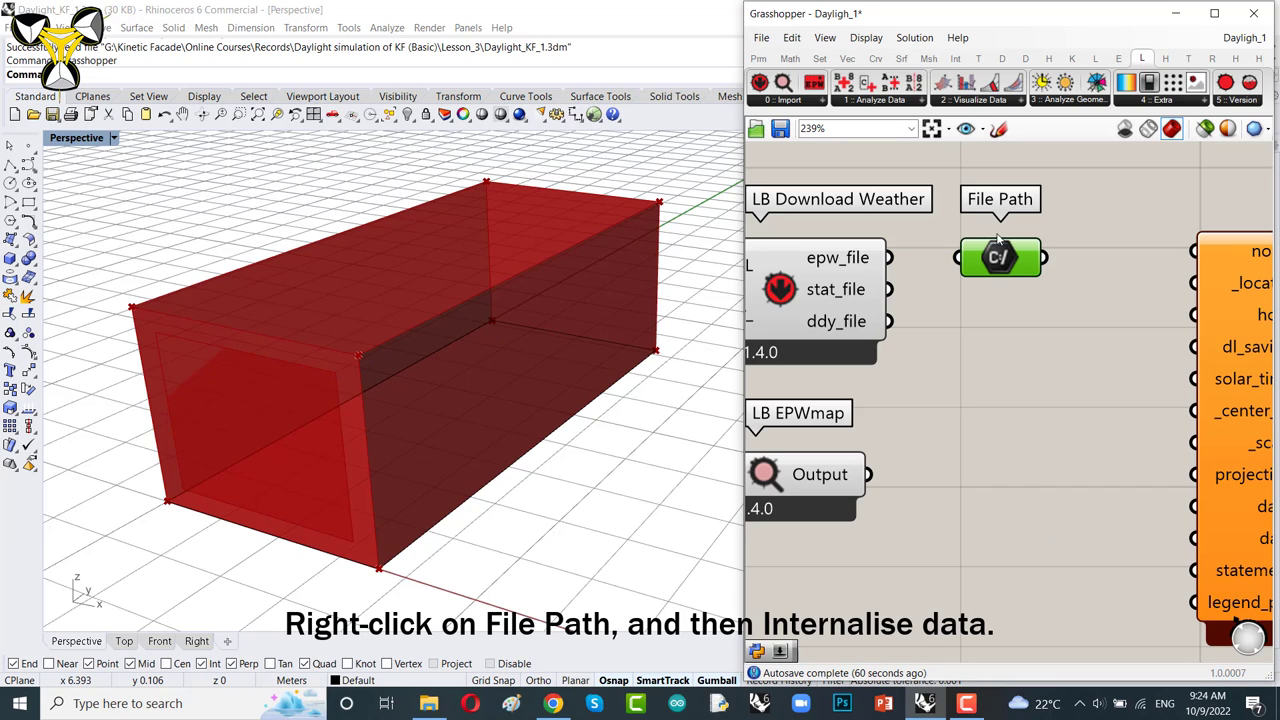
mouse_move(1005, 257)
left_mouse_down()
mouse_move(1039, 259)
mouse_move(1013, 258)
left_mouse_up()
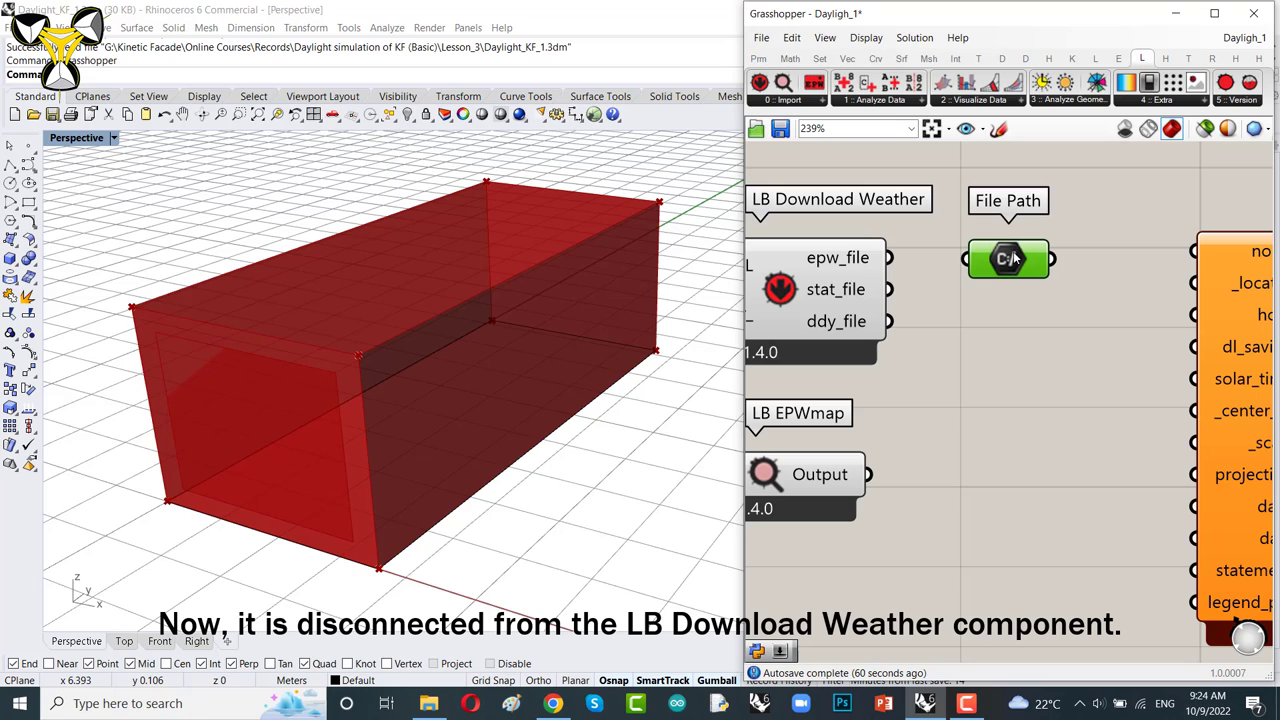
- Rearrange the weather components, placing File Path beside LB Download Weather
scroll(1013, 258, "down", 5)
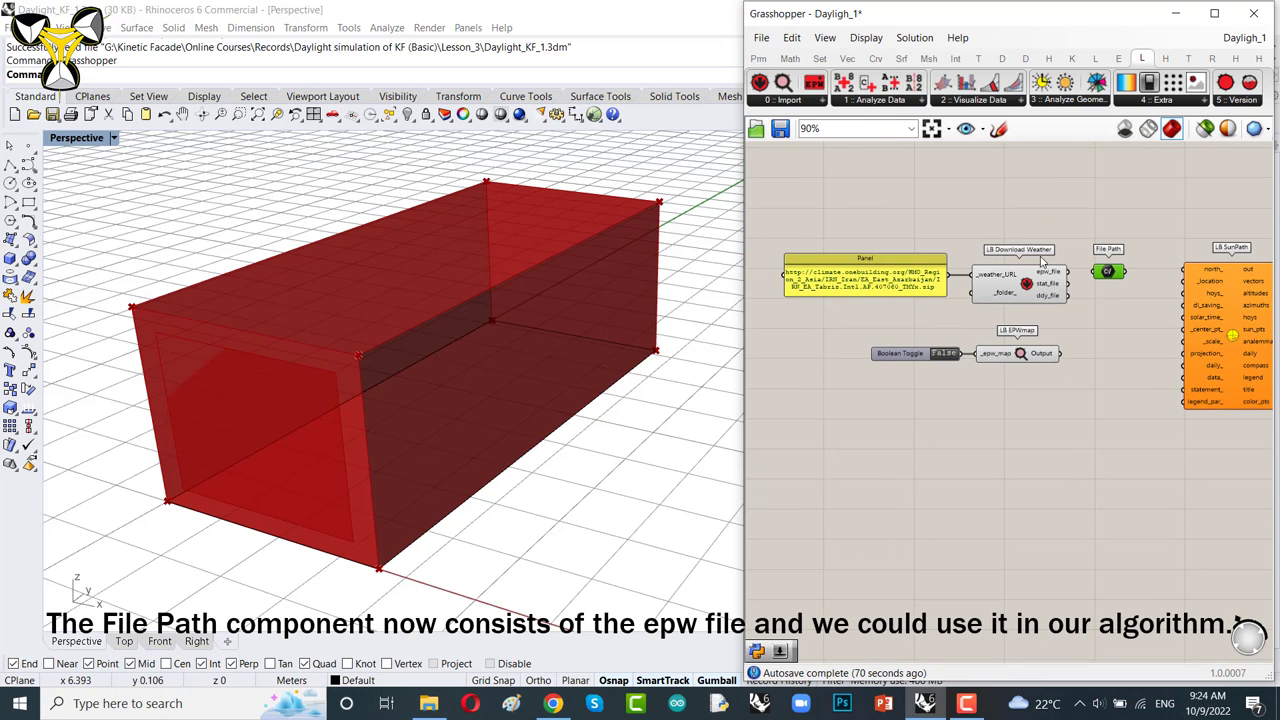
scroll(1003, 265, "down", 2)
scroll(1045, 268, "up", 1)
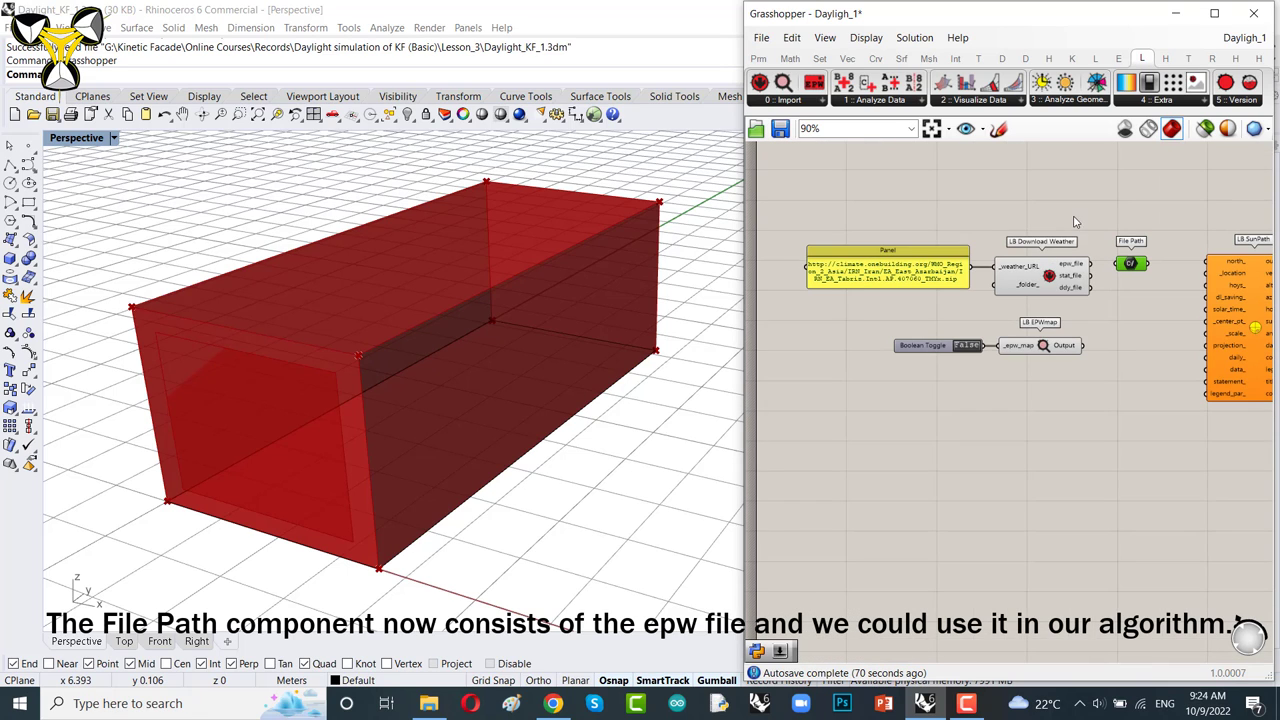
left_click_drag(1078, 213, 850, 396)
left_click_drag(1042, 279, 980, 284)
left_click(1141, 309)
scroll(1138, 263, "up", 4)
left_click_drag(1138, 263, 1036, 263)
scroll(1034, 258, "down", 4)
scroll(1003, 254, "up", 1)
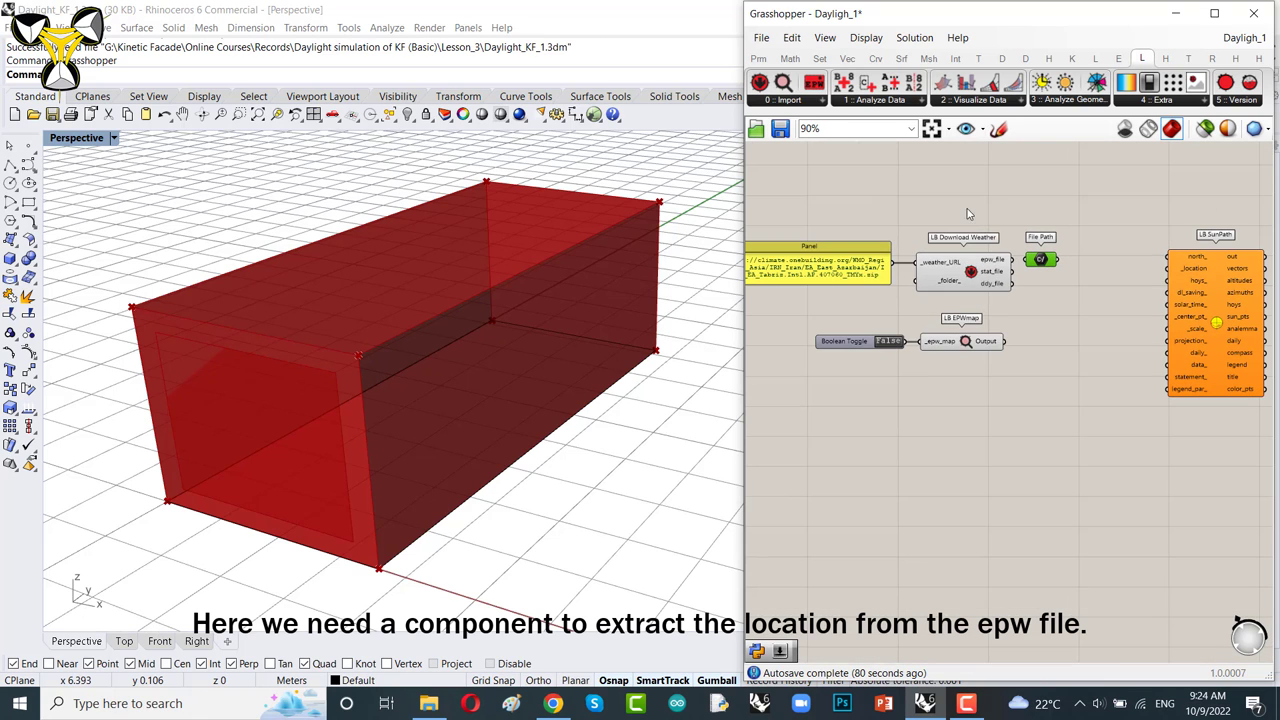
- Turn preview off for the Panel, LB Download Weather, Toggle and EPWmap components
left_click_drag(1005, 189, 818, 416)
right_click(862, 200)
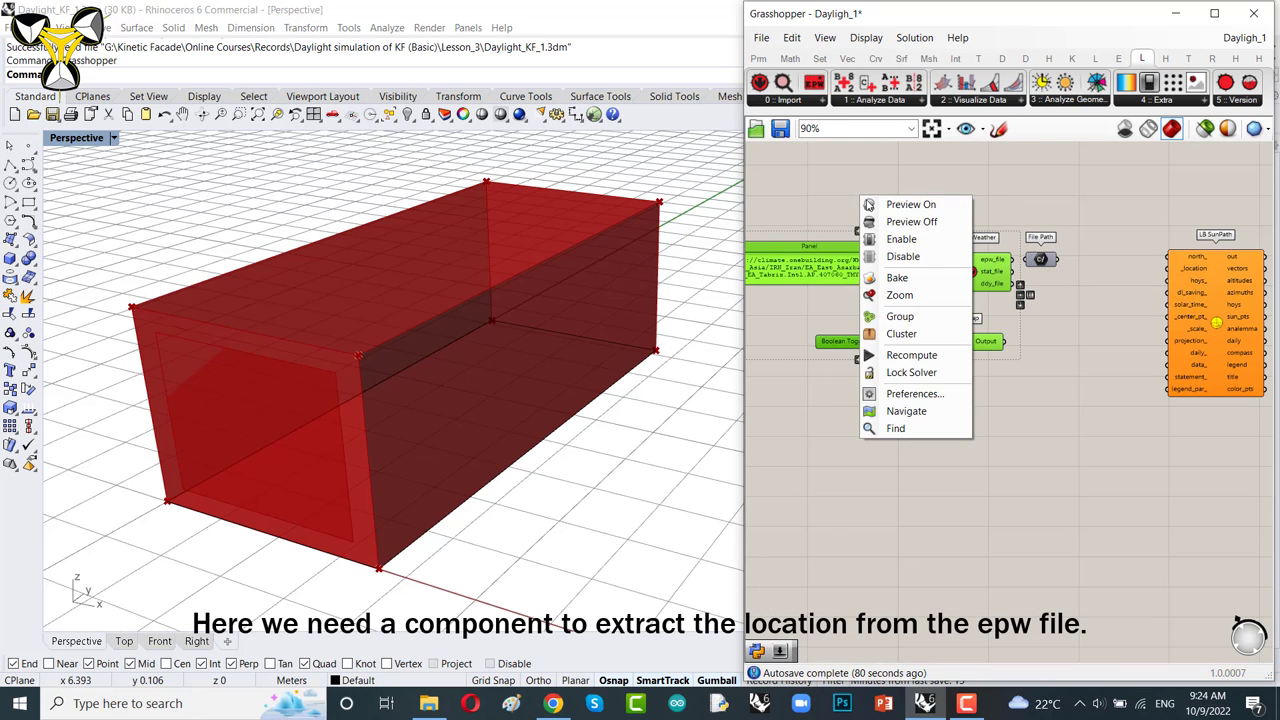
left_click(911, 221)
left_click(1073, 284)
right_click_drag(1073, 284, 928, 263)
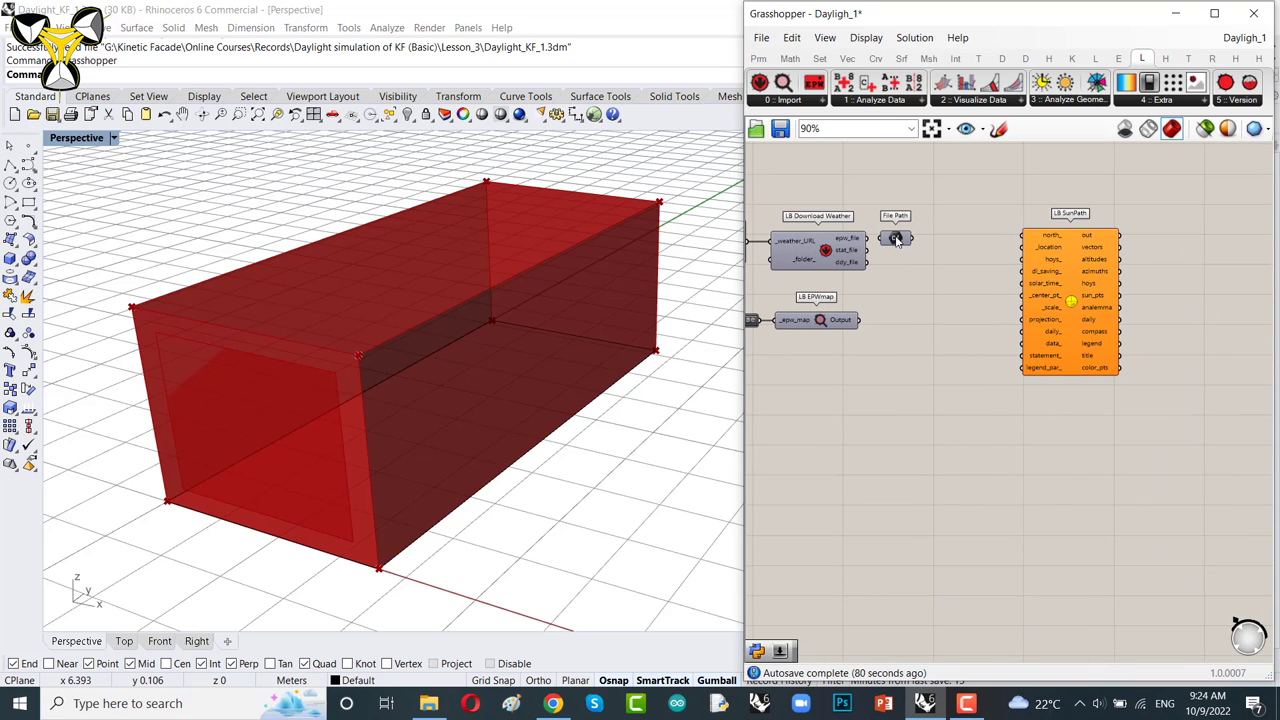
left_click(896, 238)
scroll(905, 235, "up", 5)
left_click(789, 101)
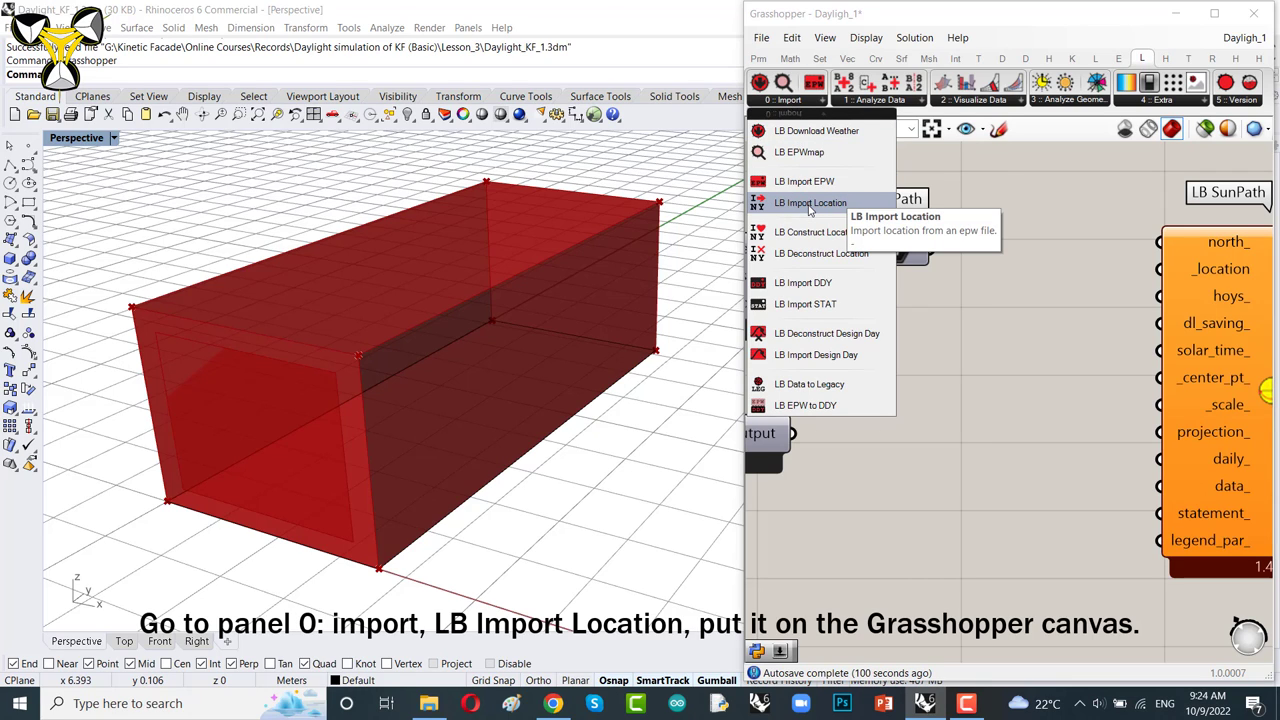
- Add LB Import Location with File Path into _epw_file and location into LB SunPath's _location
left_click(810, 205)
left_click(1010, 254)
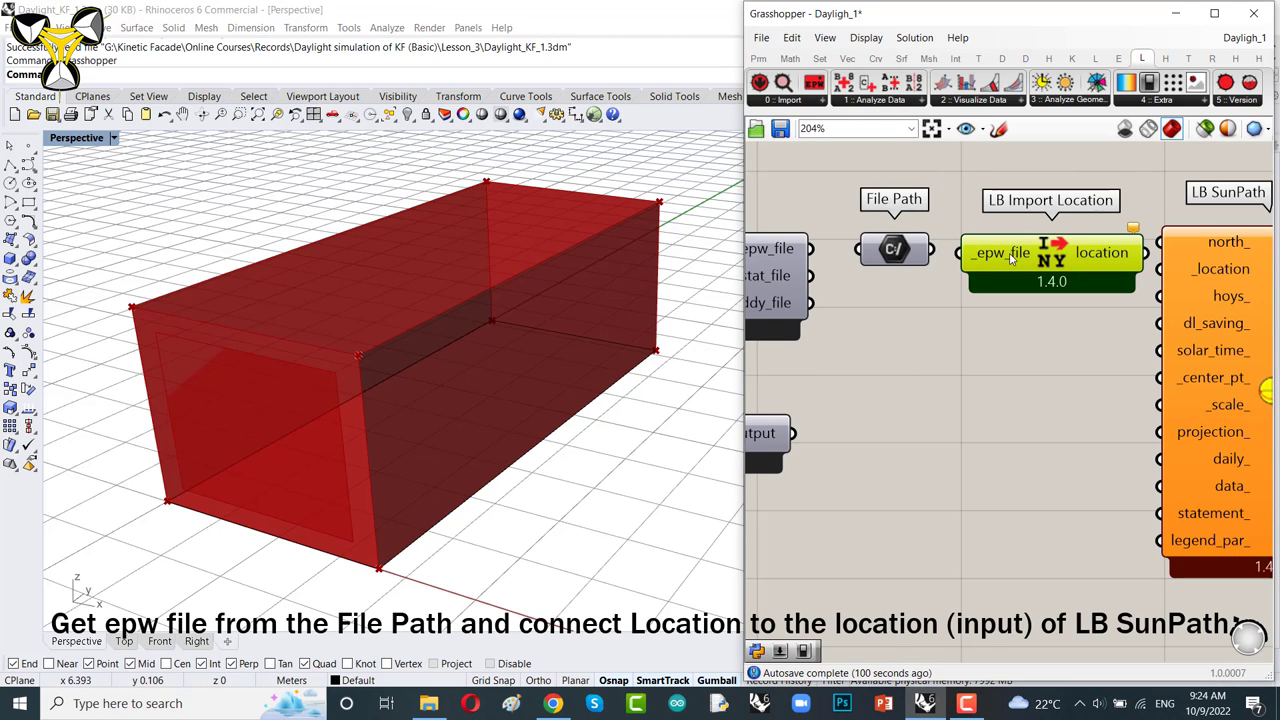
left_click_drag(926, 251, 958, 256)
right_click_drag(1041, 257, 878, 238)
left_click_drag(985, 238, 995, 257)
- Shift the three components right and orbit Rhino's view around the Tabriz sun-path dome
scroll(925, 240, "down", 3)
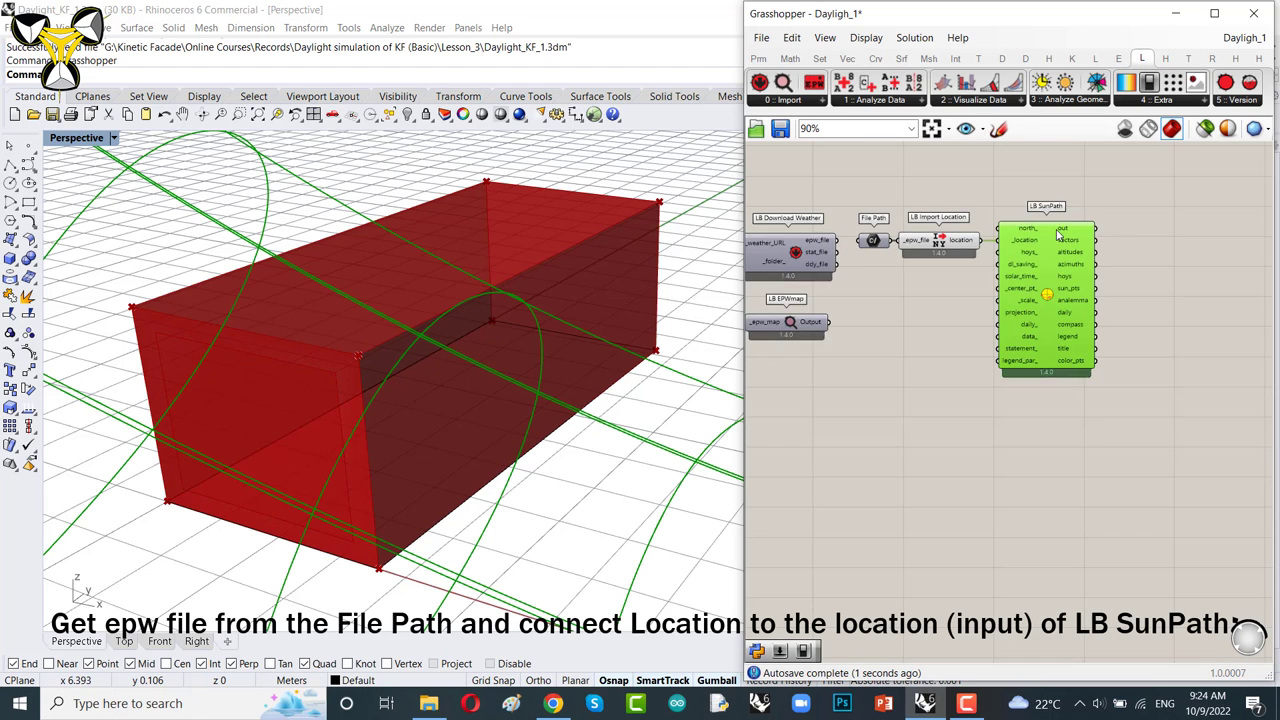
left_click_drag(1170, 212, 832, 326)
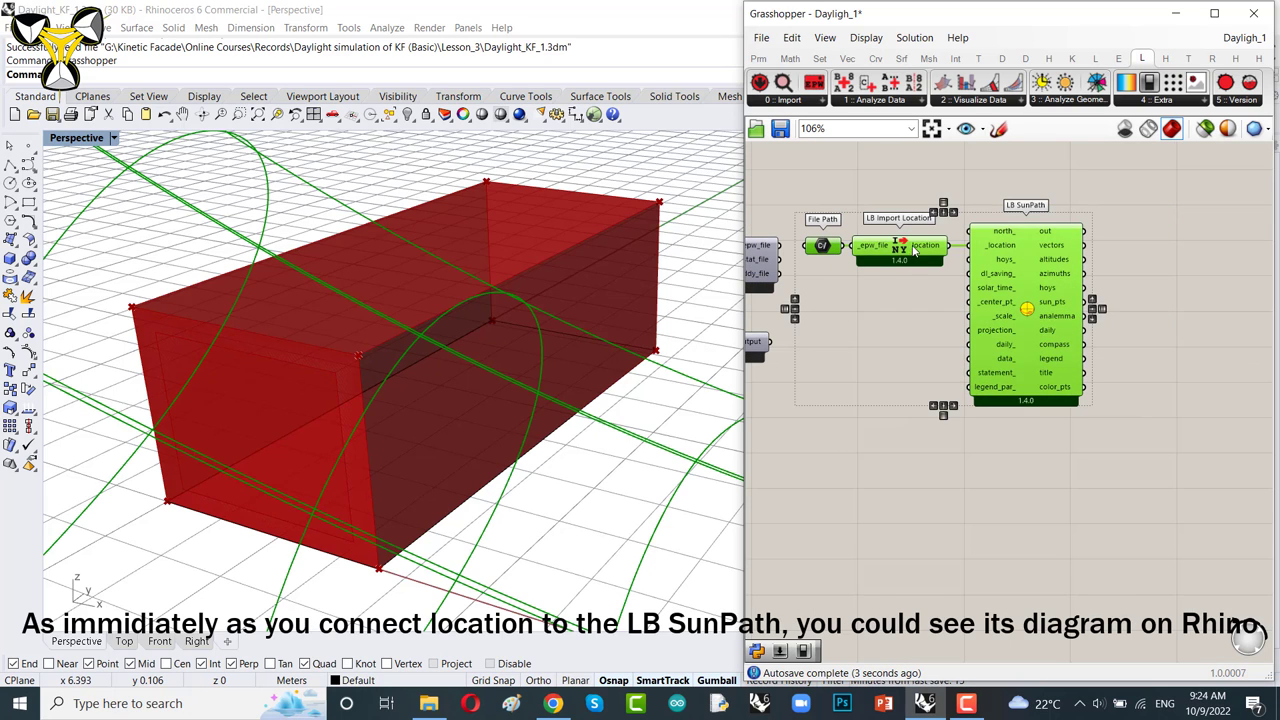
left_click_drag(909, 252, 953, 252)
left_click(940, 323)
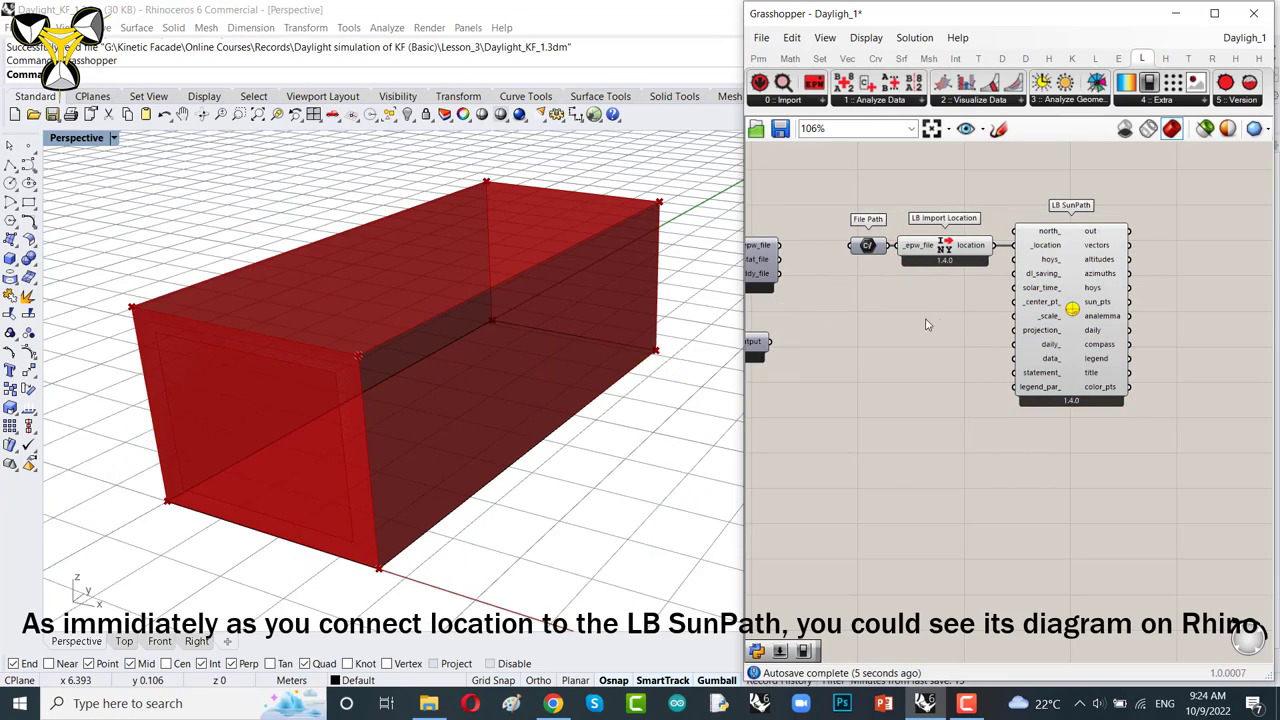
scroll(490, 279, "down", 5)
scroll(514, 266, "down", 3)
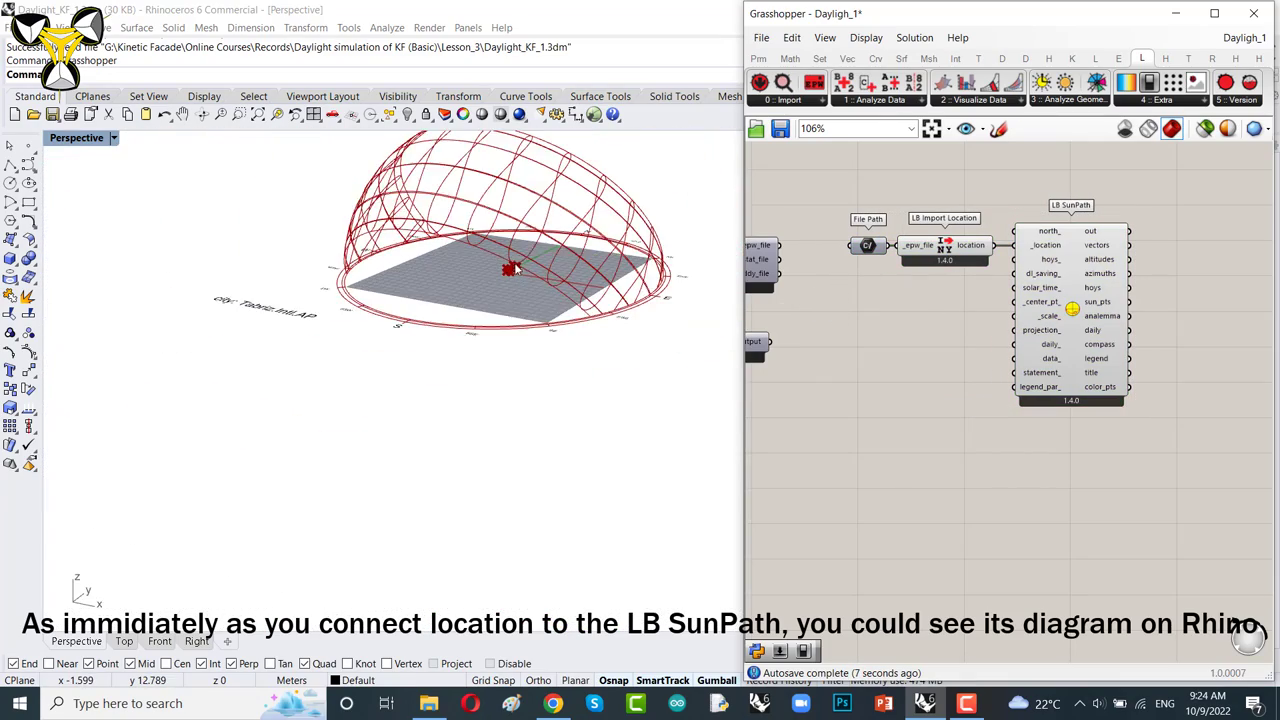
right_click_drag(539, 245, 539, 256)
scroll(535, 137, "up", 3)
right_click_drag(535, 137, 470, 280)
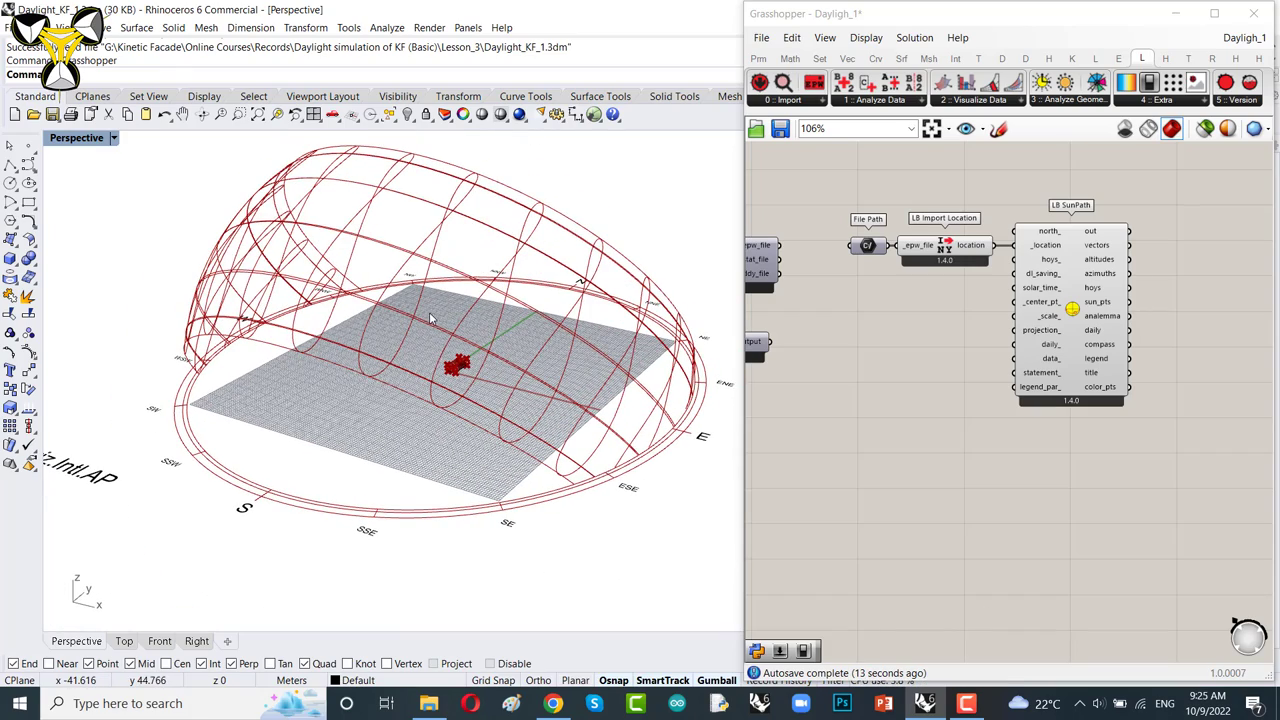
scroll(433, 400, "up", 5)
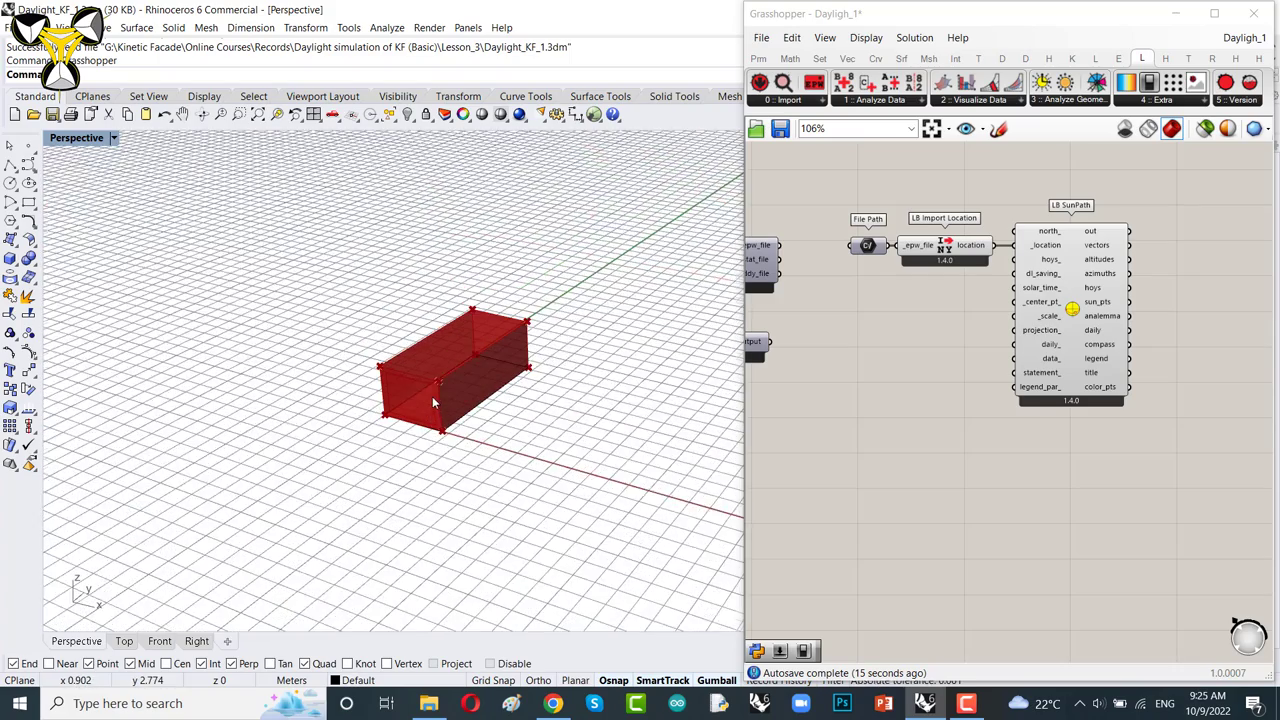
scroll(435, 398, "up", 2)
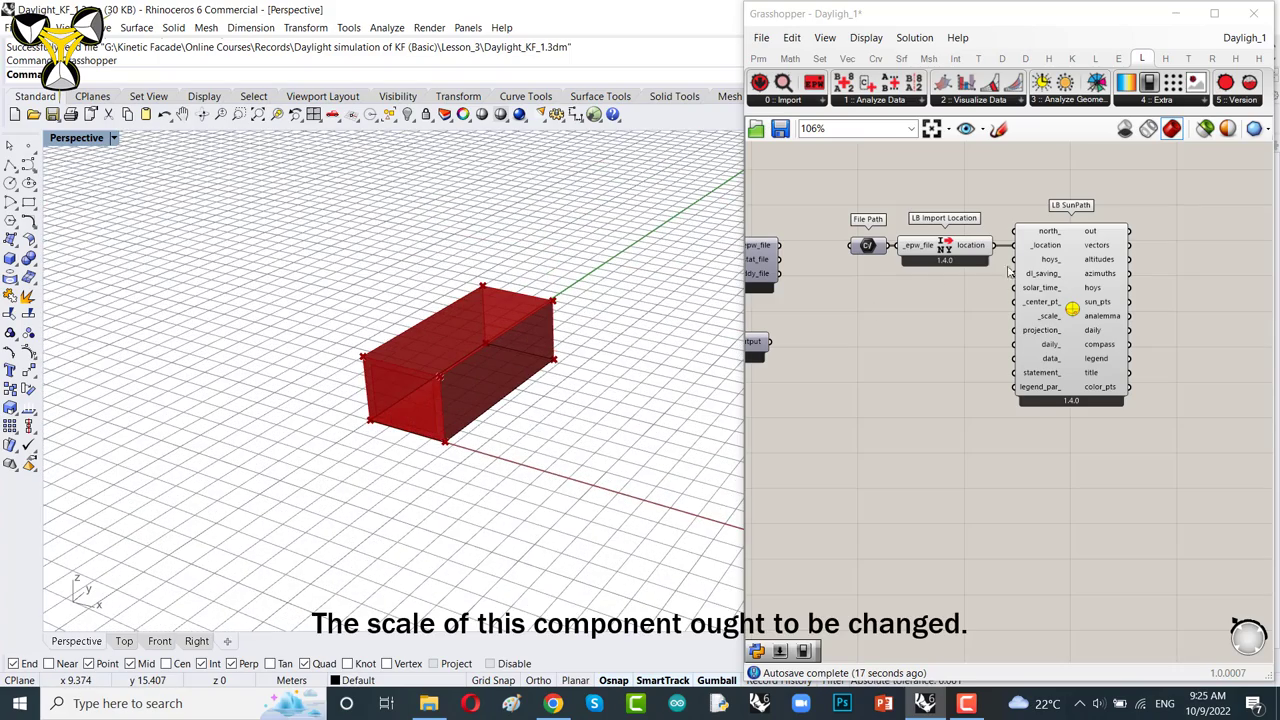
left_click_drag(1040, 268, 1083, 266)
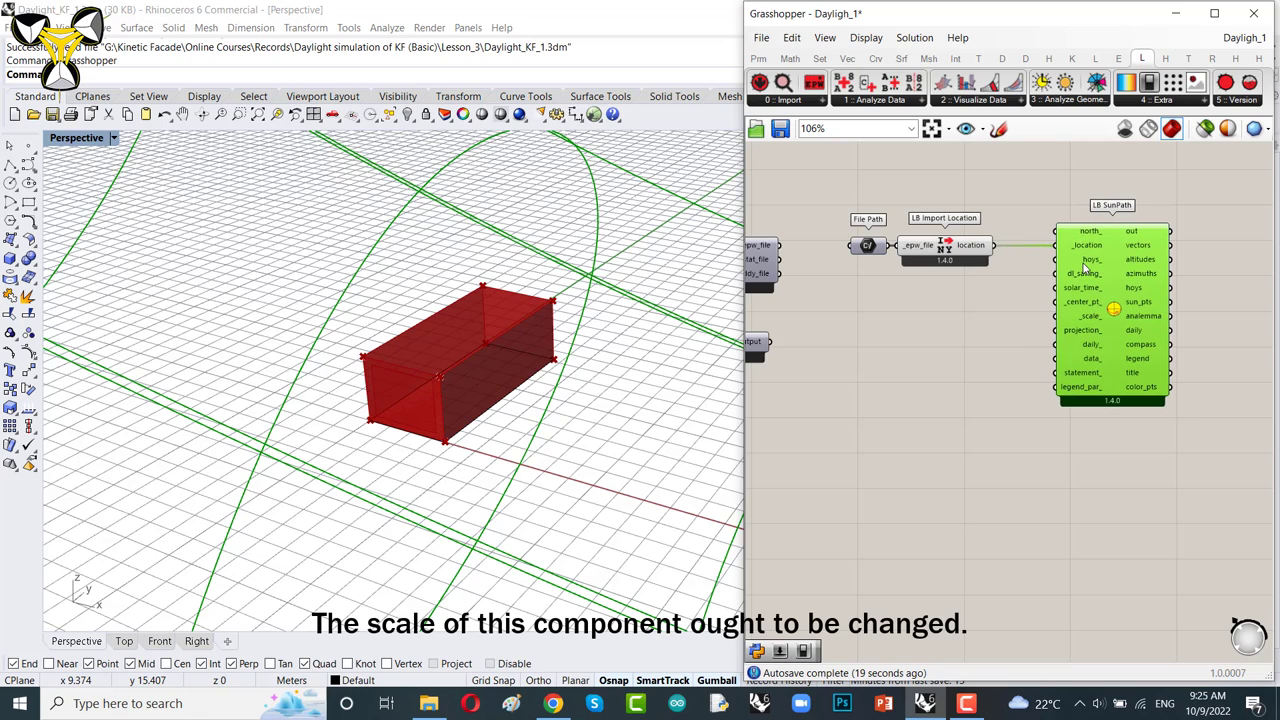
scroll(1080, 233, "up", 4)
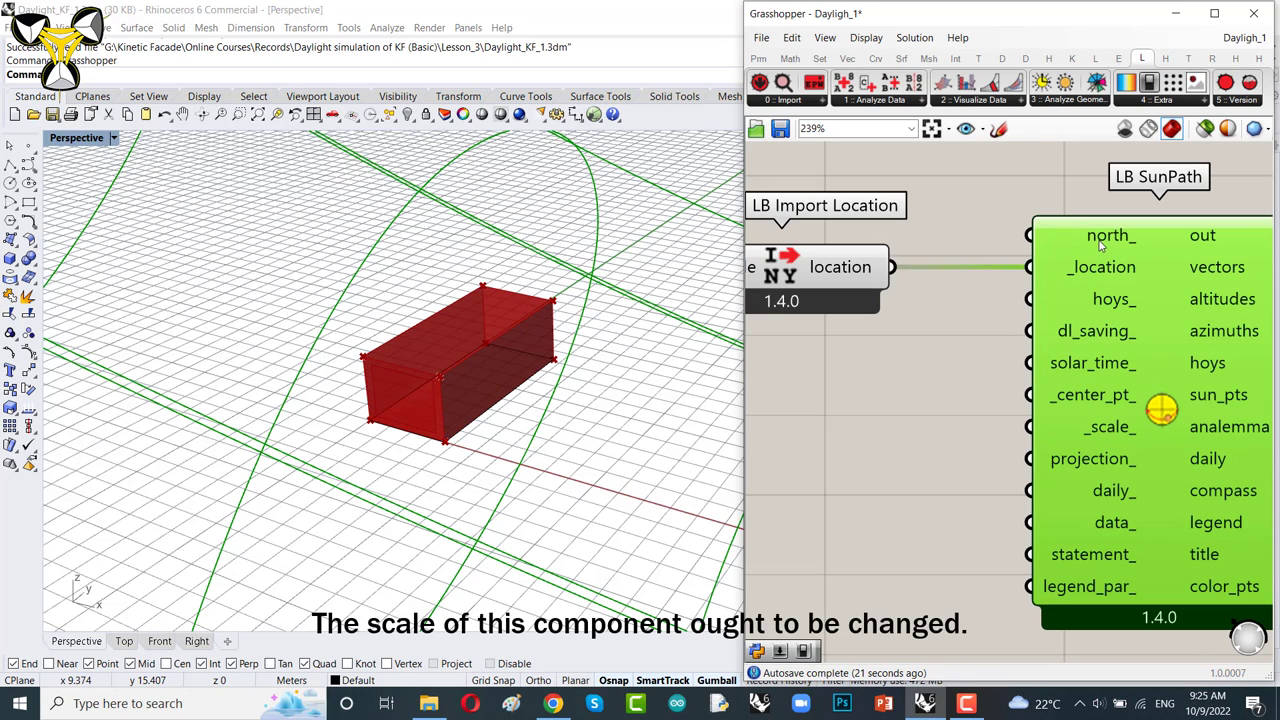
mouse_move(1090, 282)
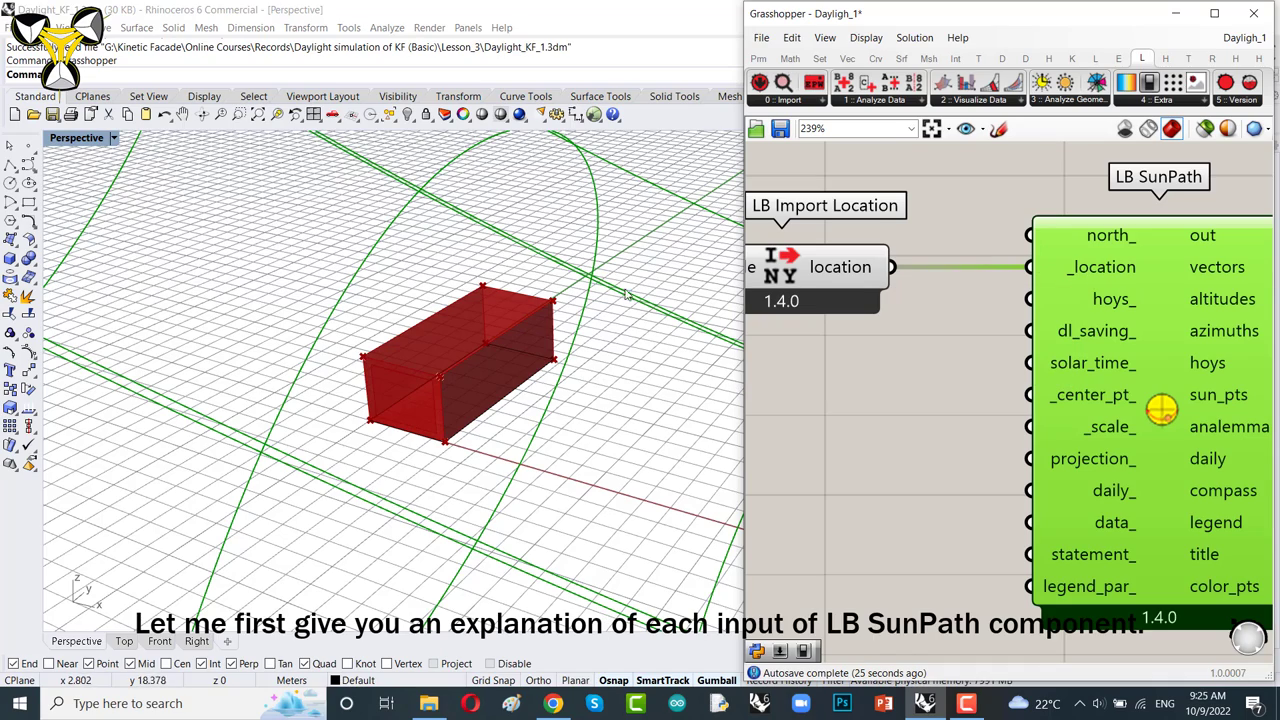
left_click(982, 323)
scroll(456, 319, "down", 3)
scroll(456, 319, "up", 4)
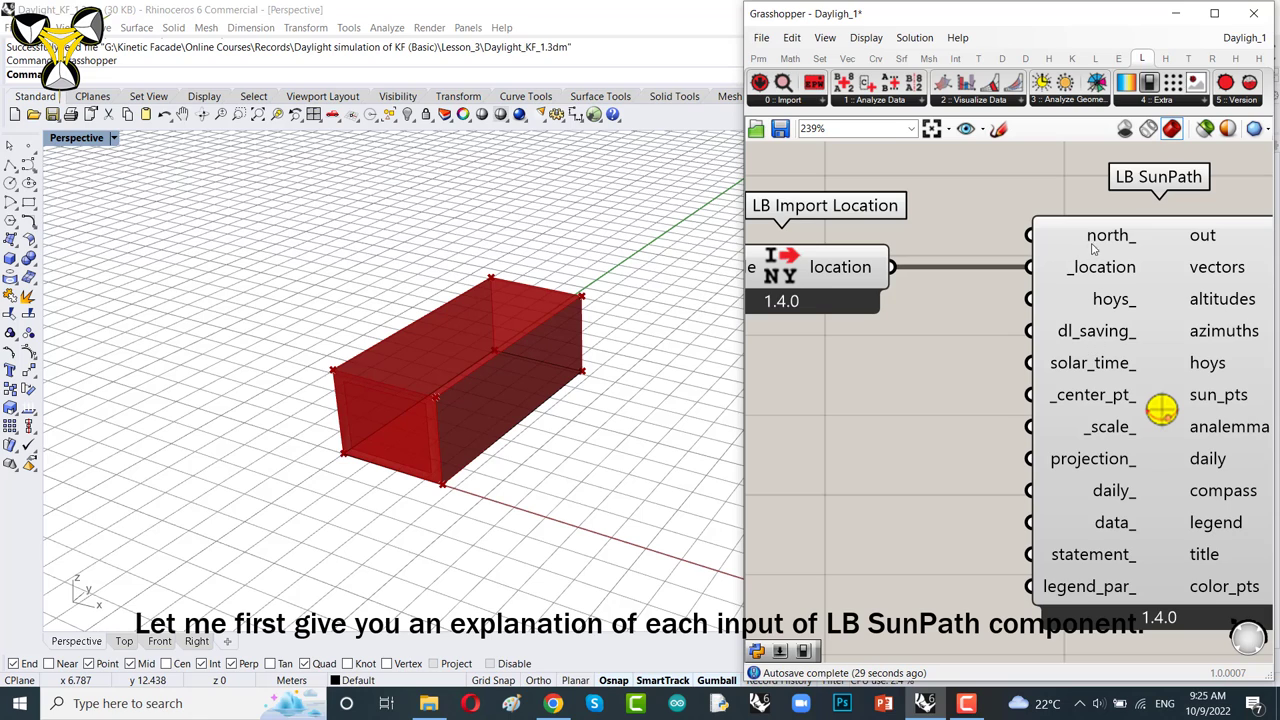
mouse_move(1092, 246)
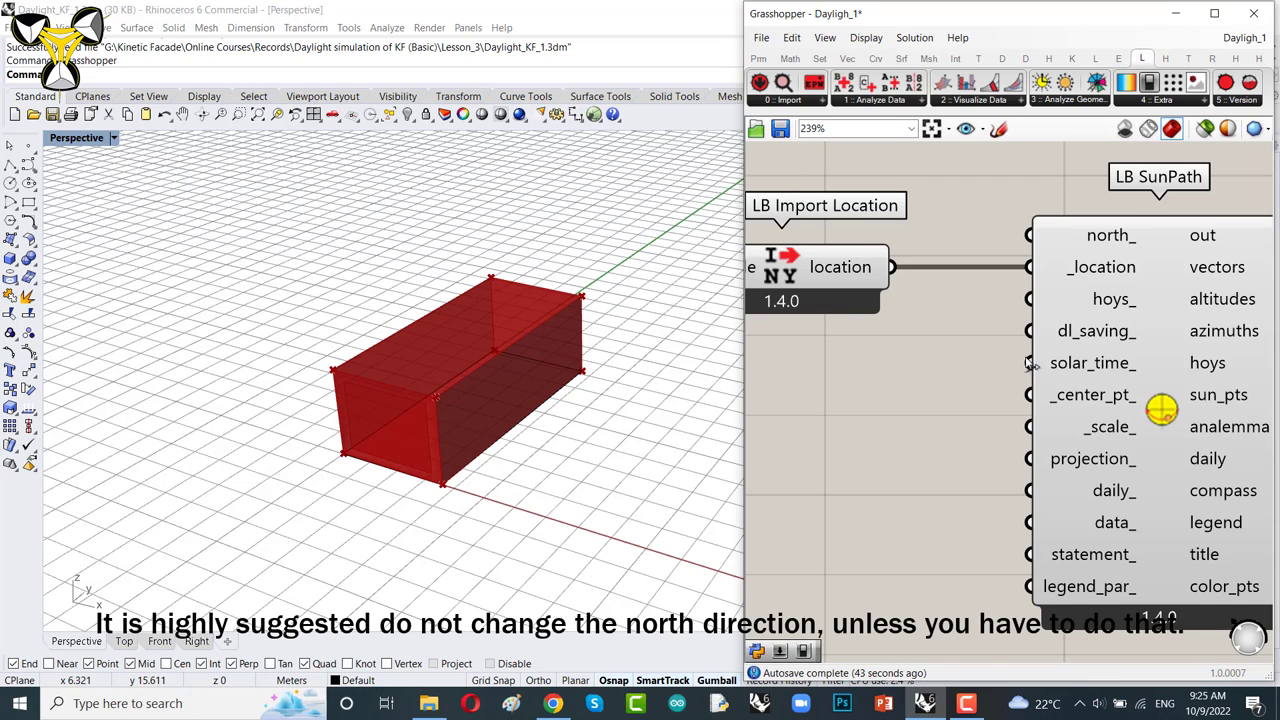
mouse_move(1116, 301)
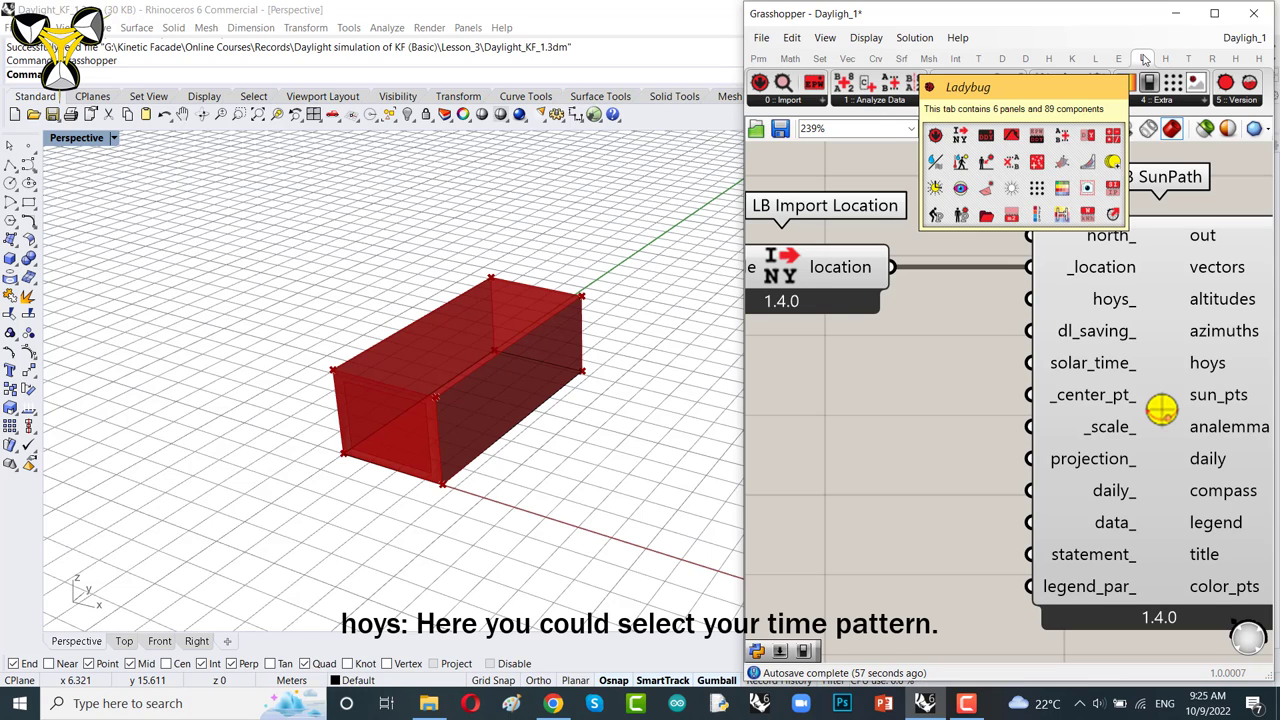
- Place an LB Calculate HOY component above LB Import Location
left_click(857, 104)
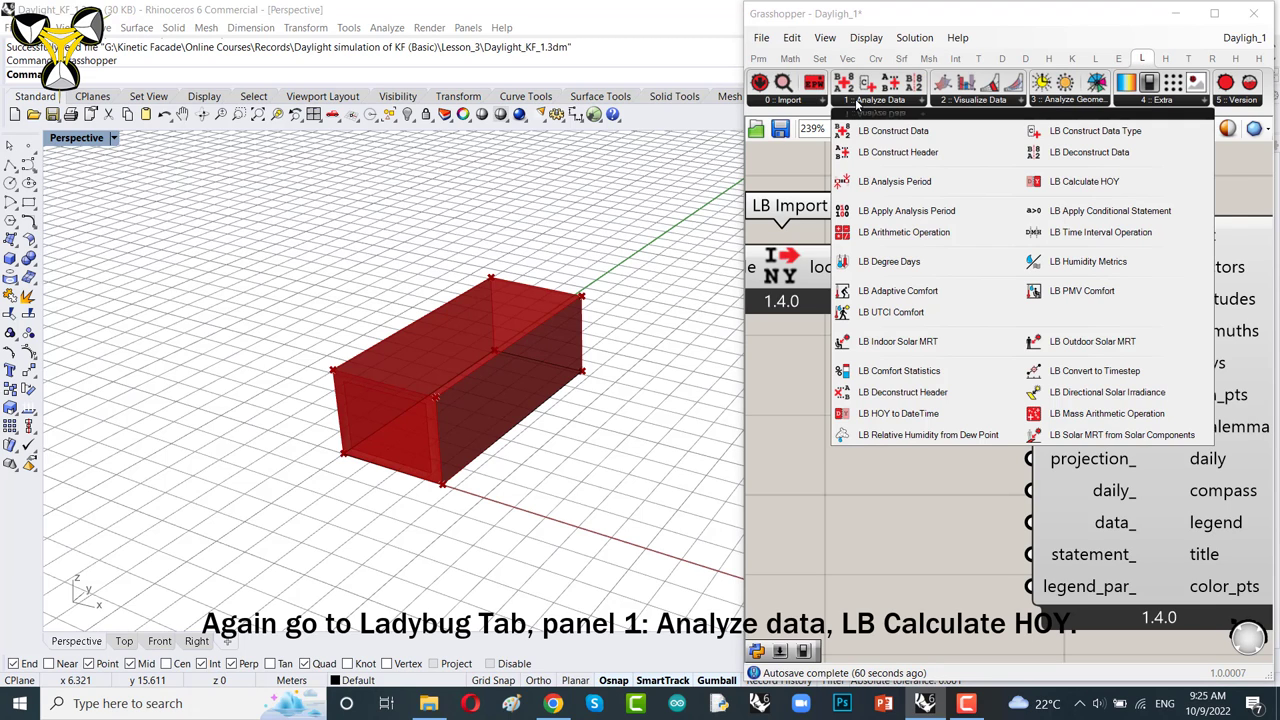
left_click(1118, 183)
scroll(923, 363, "down", 4)
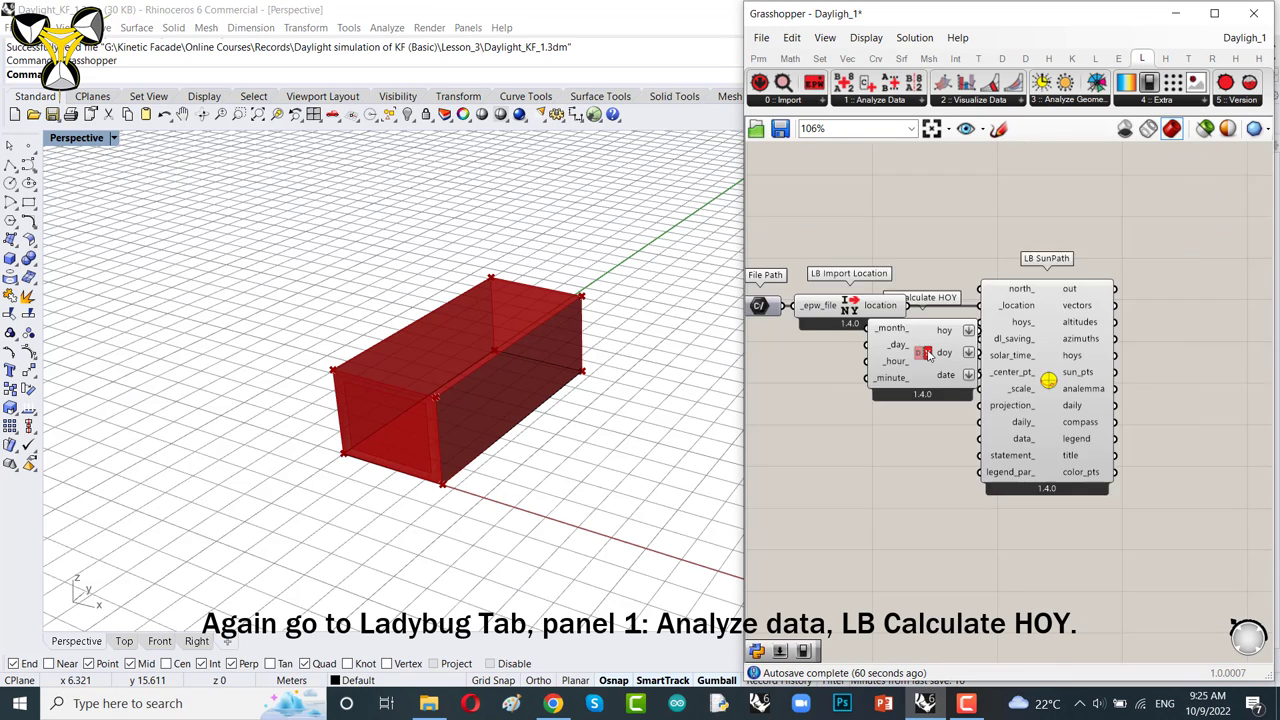
left_click_drag(988, 318, 1048, 349)
scroll(968, 205, "up", 3)
scroll(918, 260, "down", 2)
scroll(1009, 263, "up", 4)
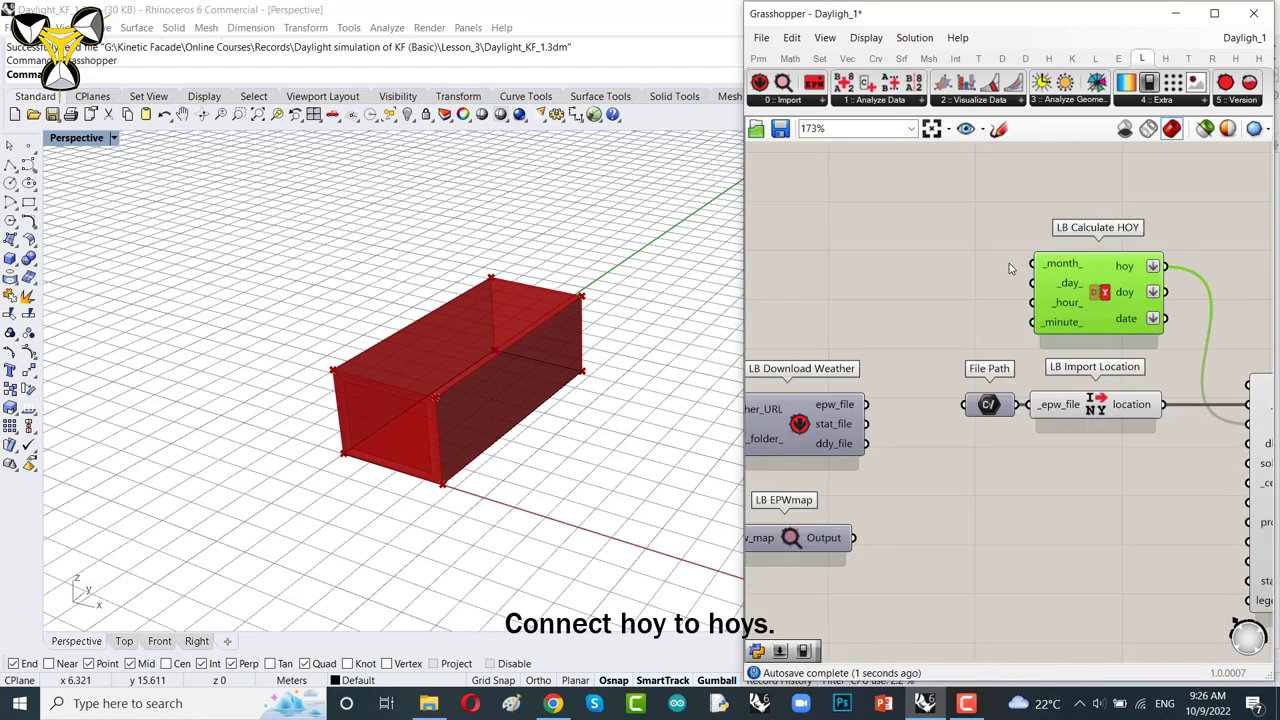
- Create a Number Slider set to 1 beside the _month_ input
double_click(884, 292)
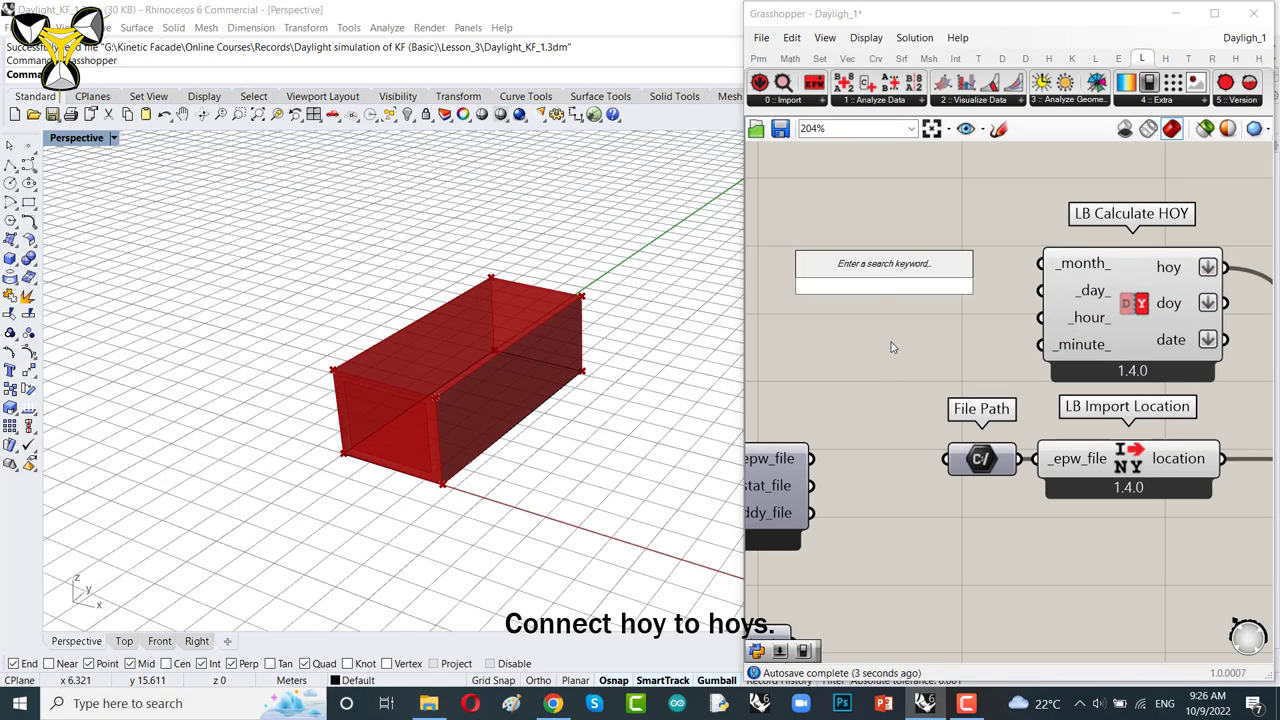
type("1..12")
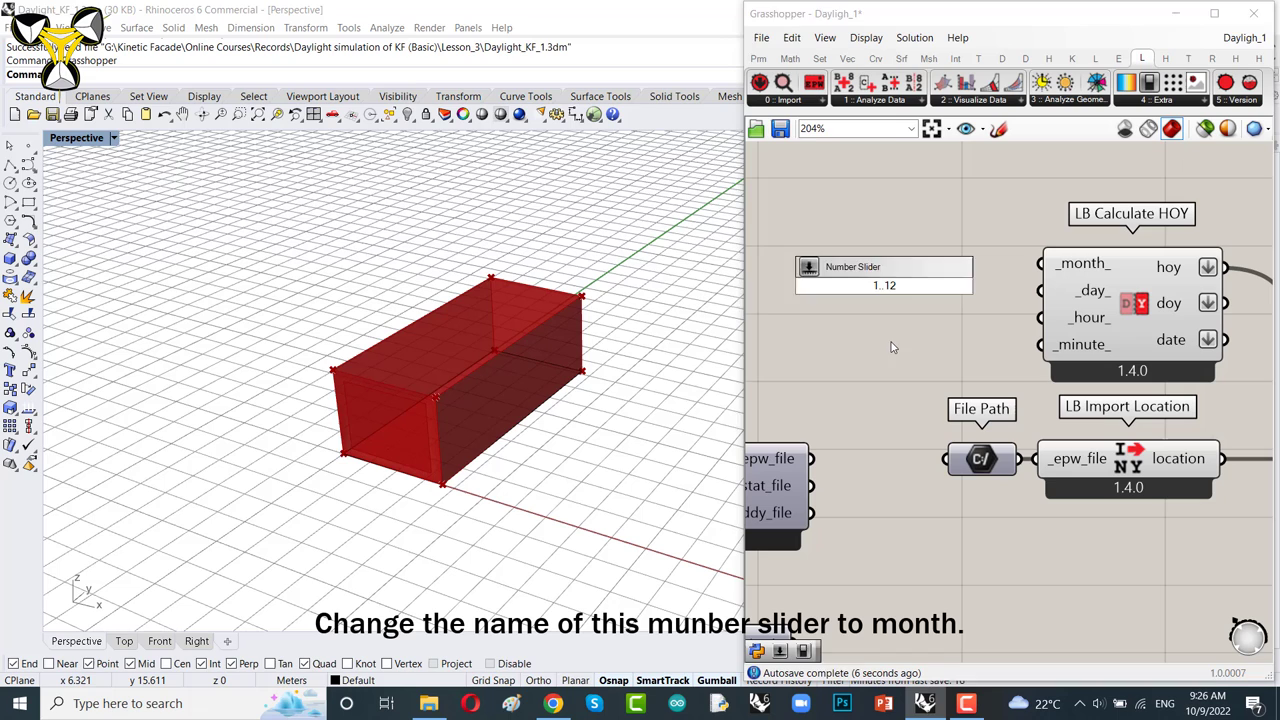
key("Return")
left_click_drag(965, 290, 1016, 263)
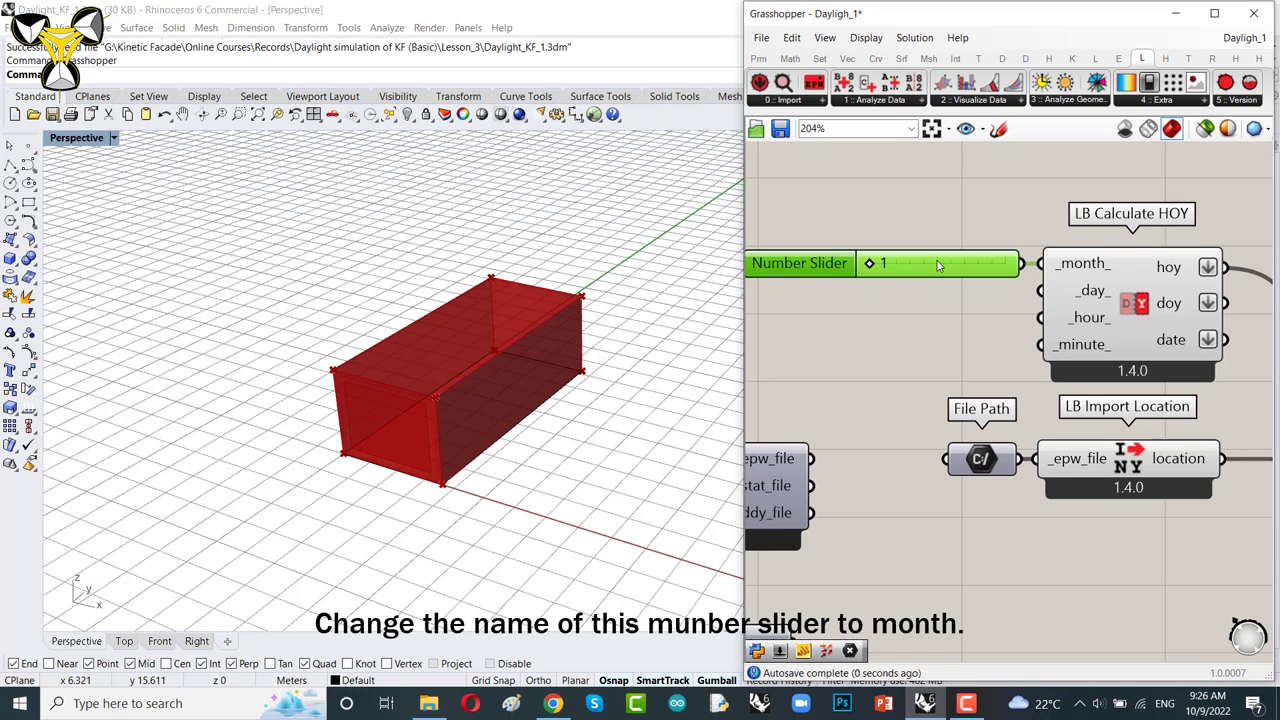
right_click_drag(851, 281, 910, 290)
scroll(905, 289, "up", 2)
- Rename the first slider to Month
right_click(858, 269)
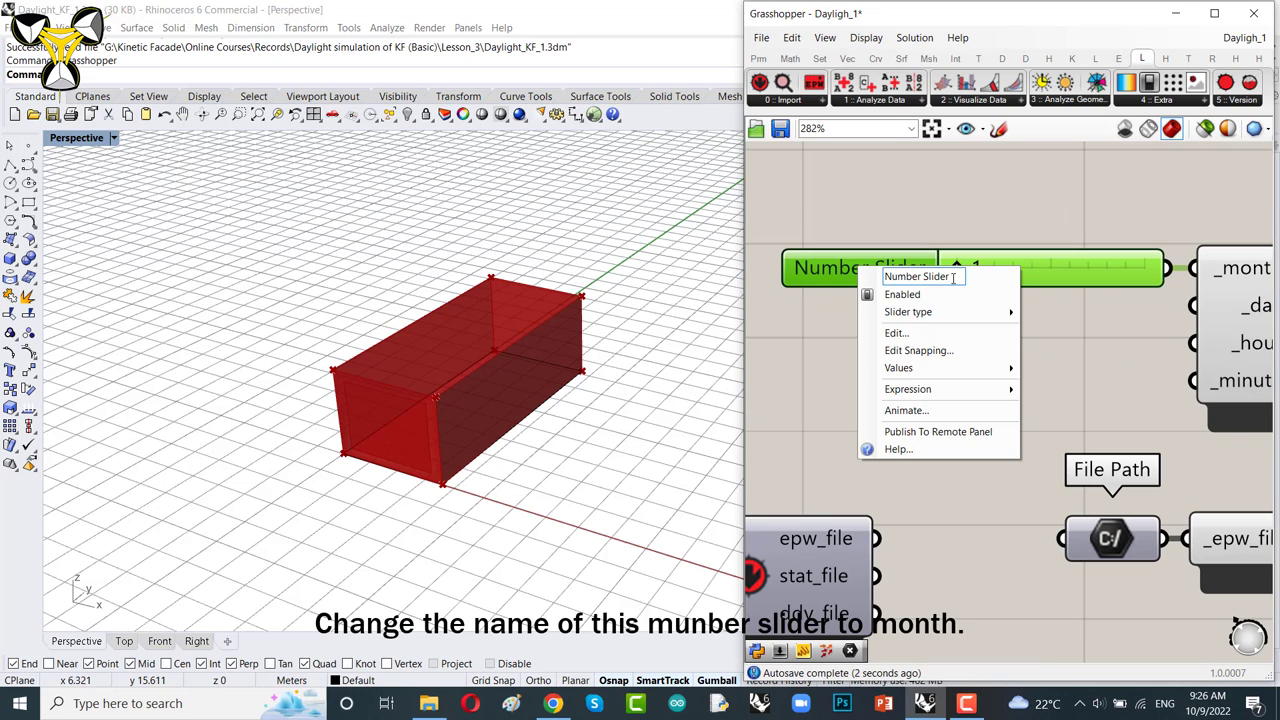
left_click_drag(958, 277, 851, 274)
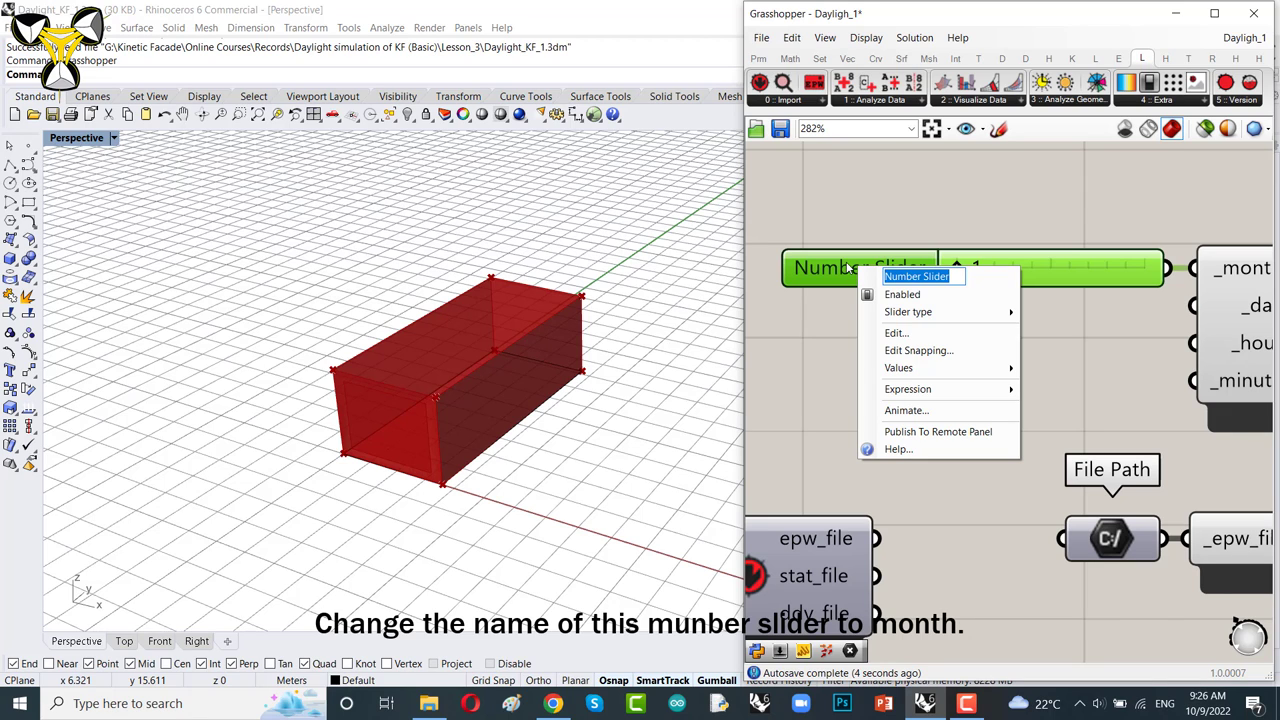
type("Month")
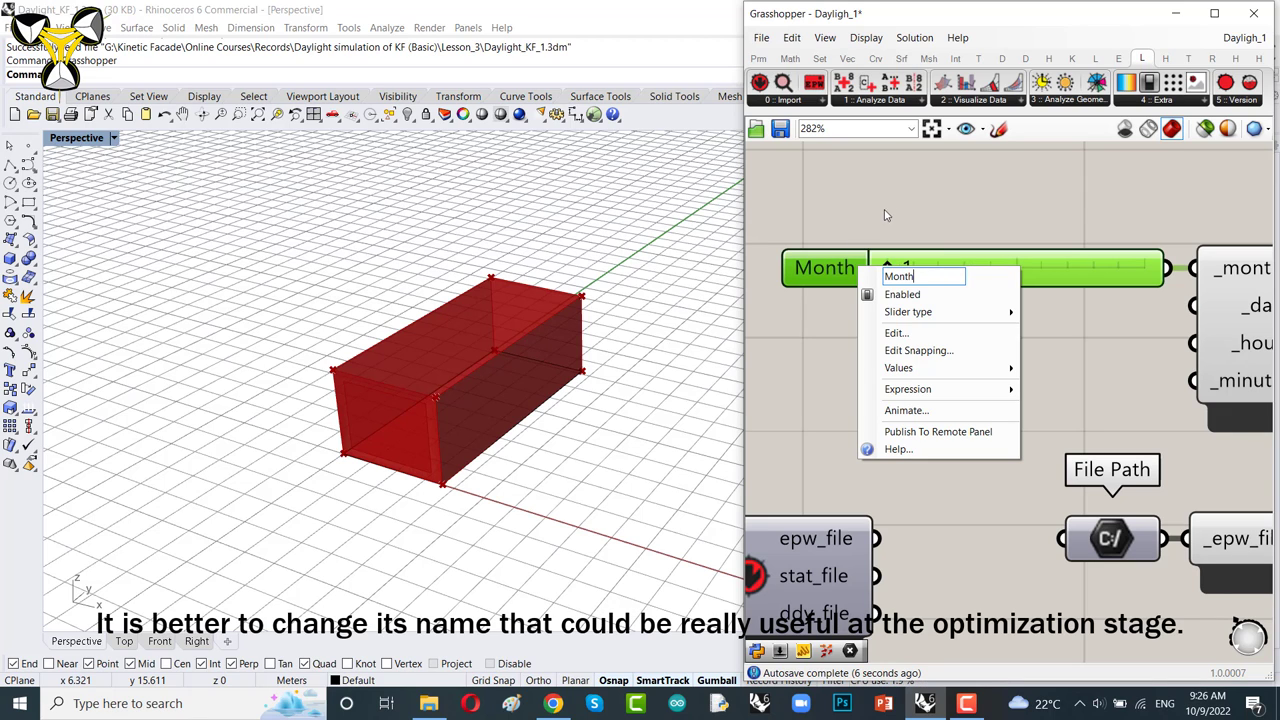
key("Return")
scroll(1029, 220, "down", 2)
scroll(1038, 250, "up", 1)
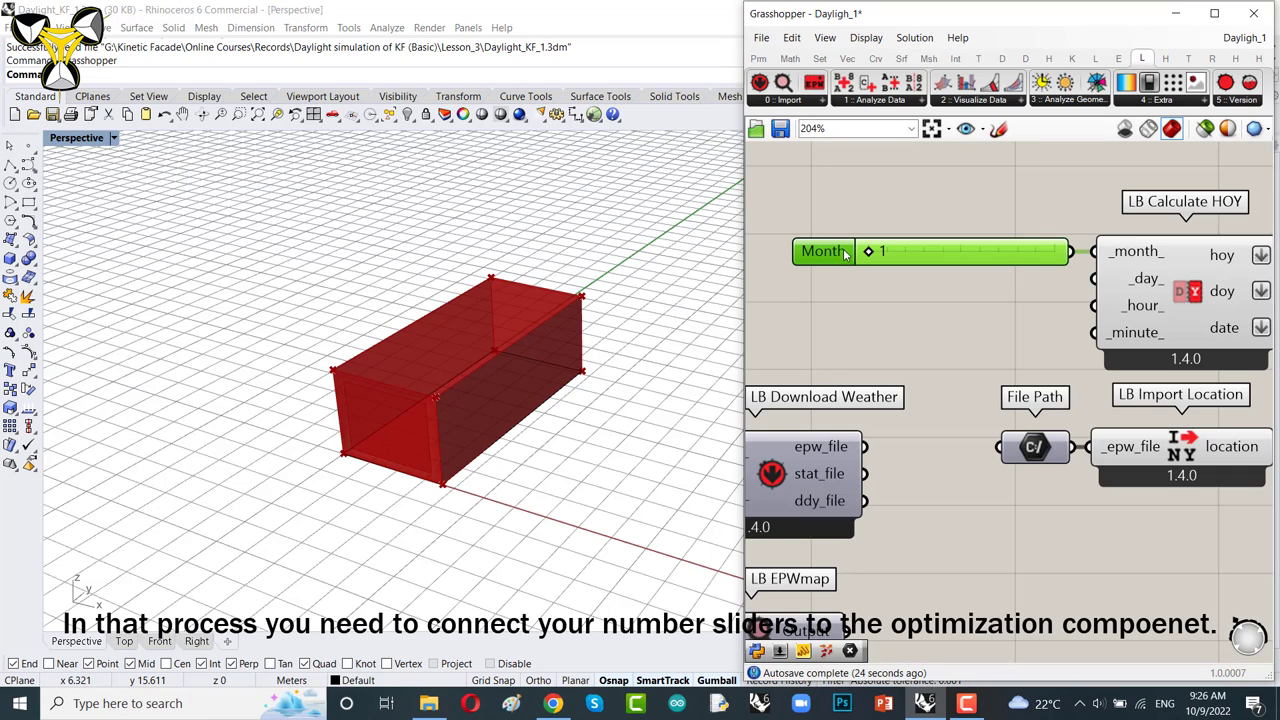
- Create a 1..30 slider under Month, wire it to _day_, and name it Day
double_click(951, 317)
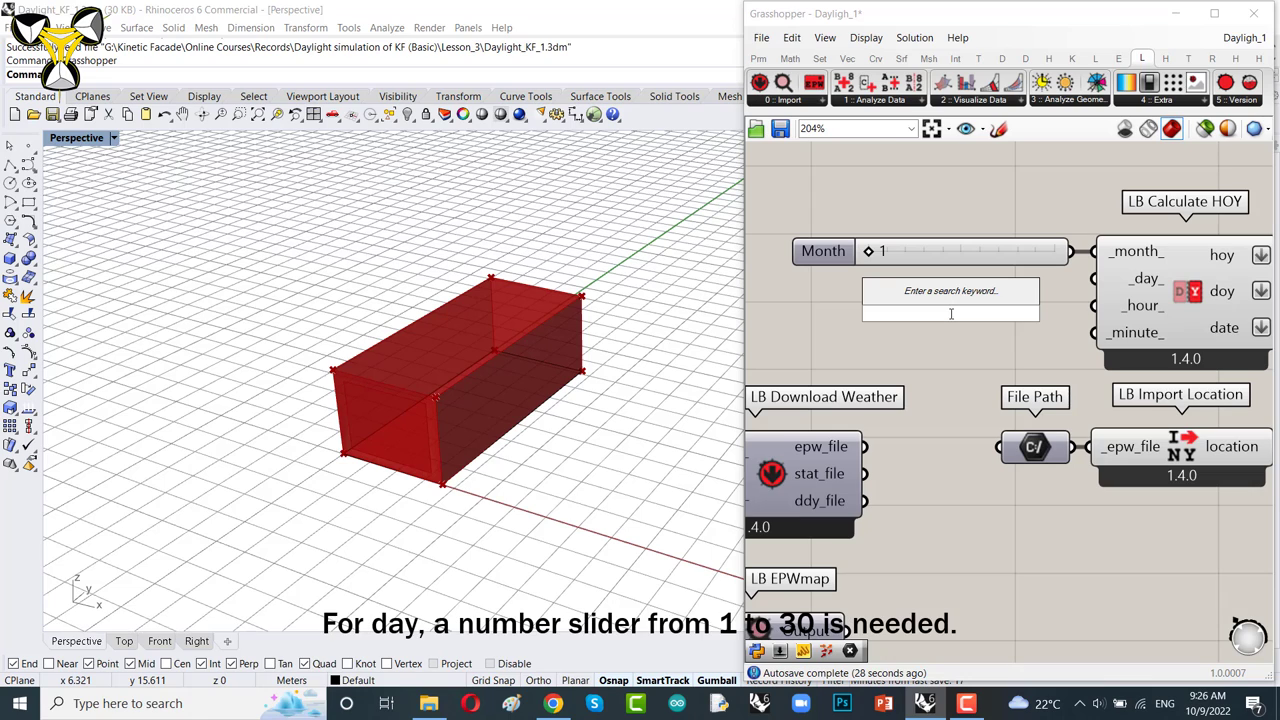
type("1..30")
key("Return")
left_click_drag(1005, 312, 990, 279)
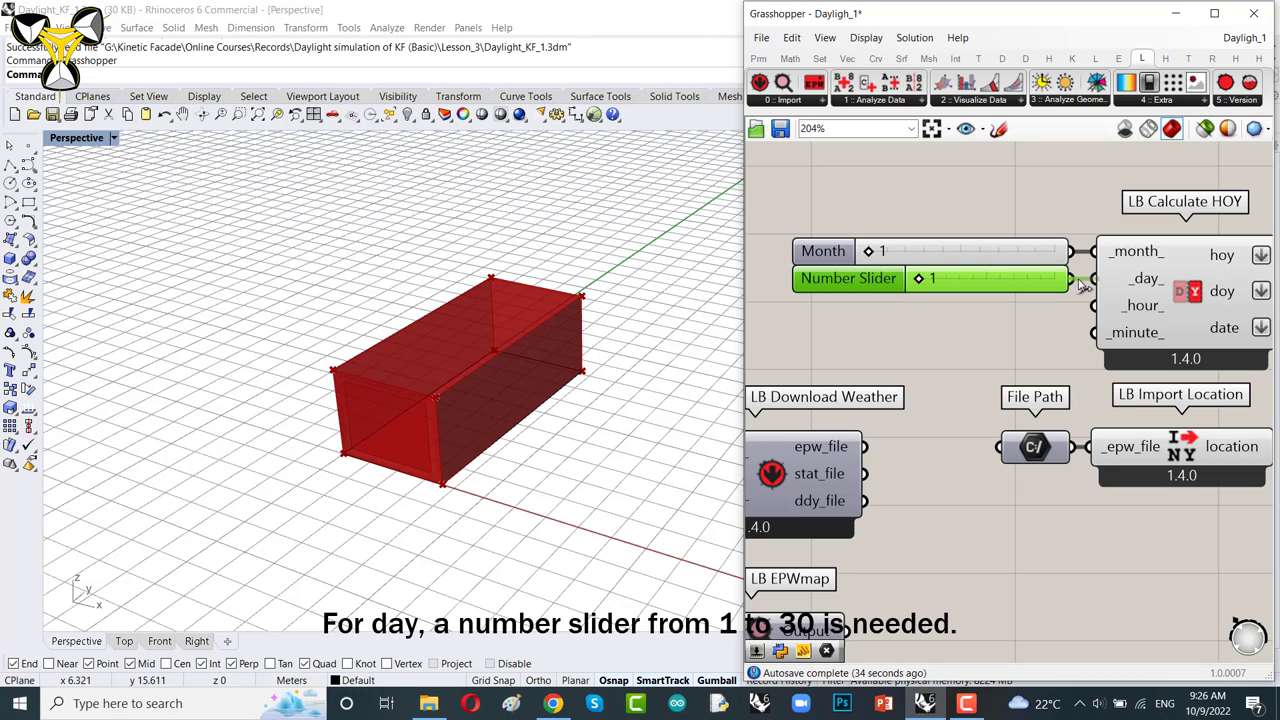
left_click_drag(1082, 285, 1094, 279)
double_click(874, 283)
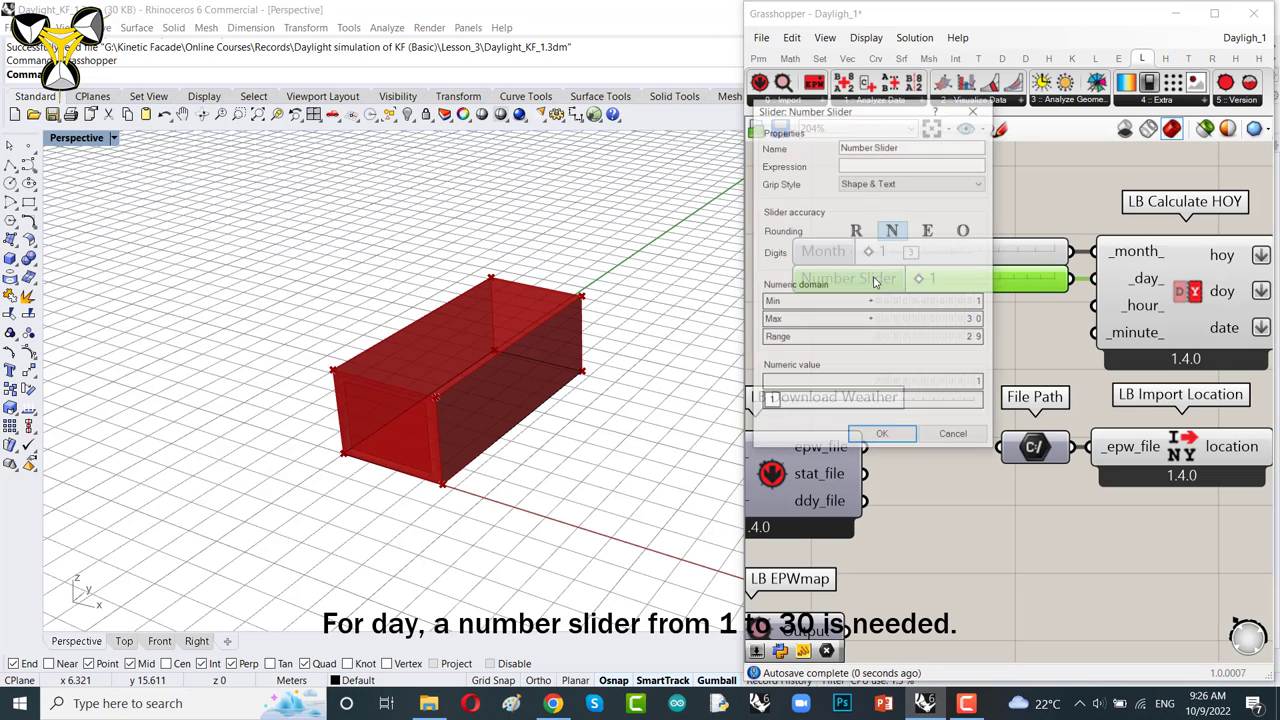
left_click(930, 144)
type("Day")
left_click(907, 431)
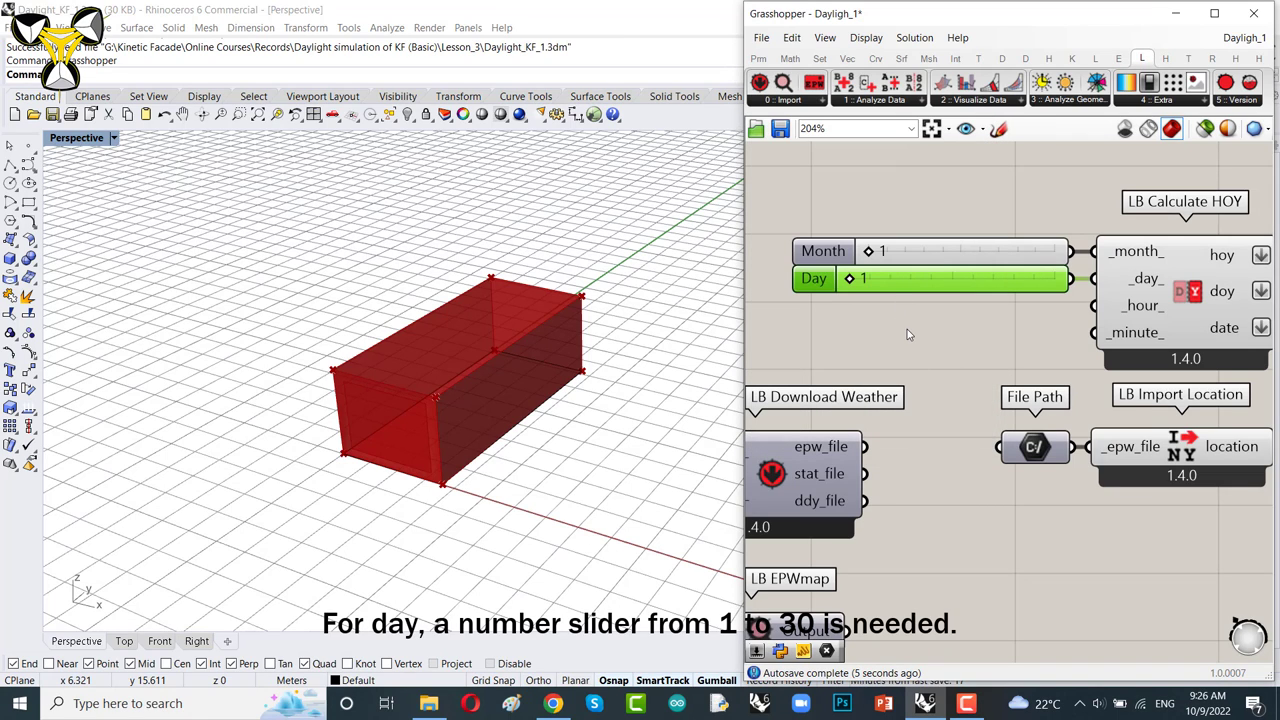
- Create a 7..18 slider lined up with the _hour_ input and rename it Hour
double_click(907, 335)
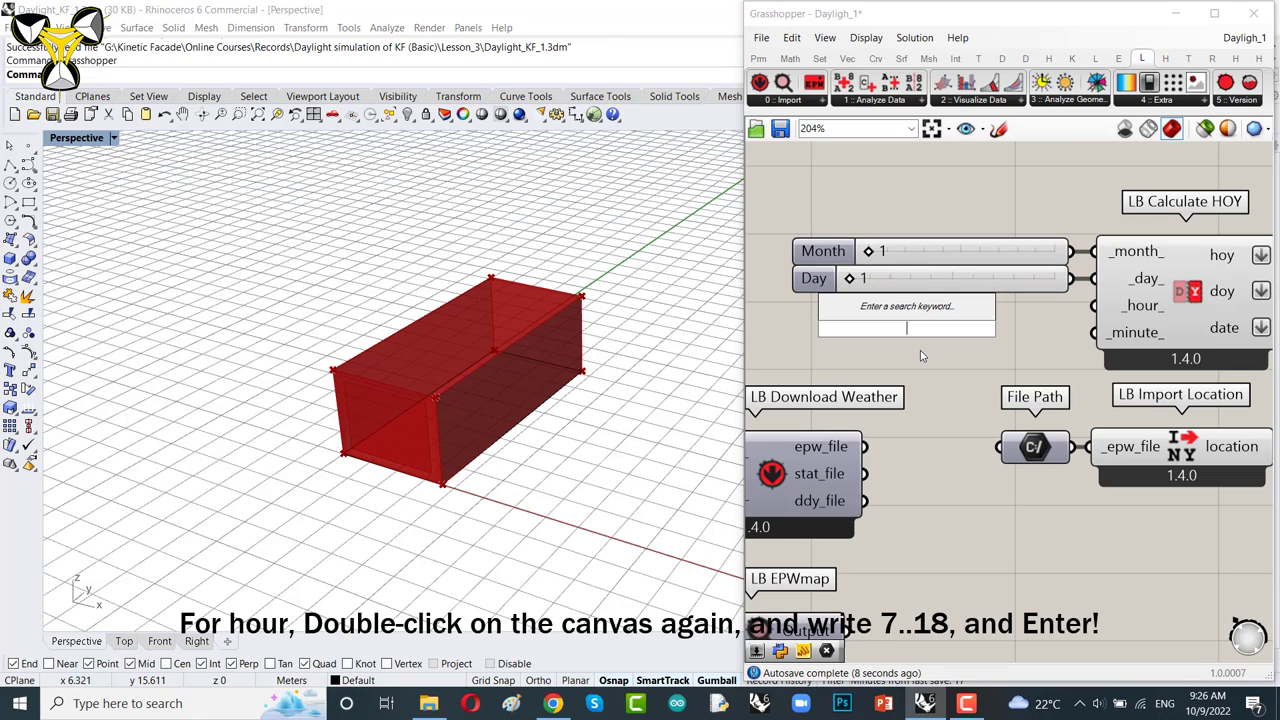
type("7..1")
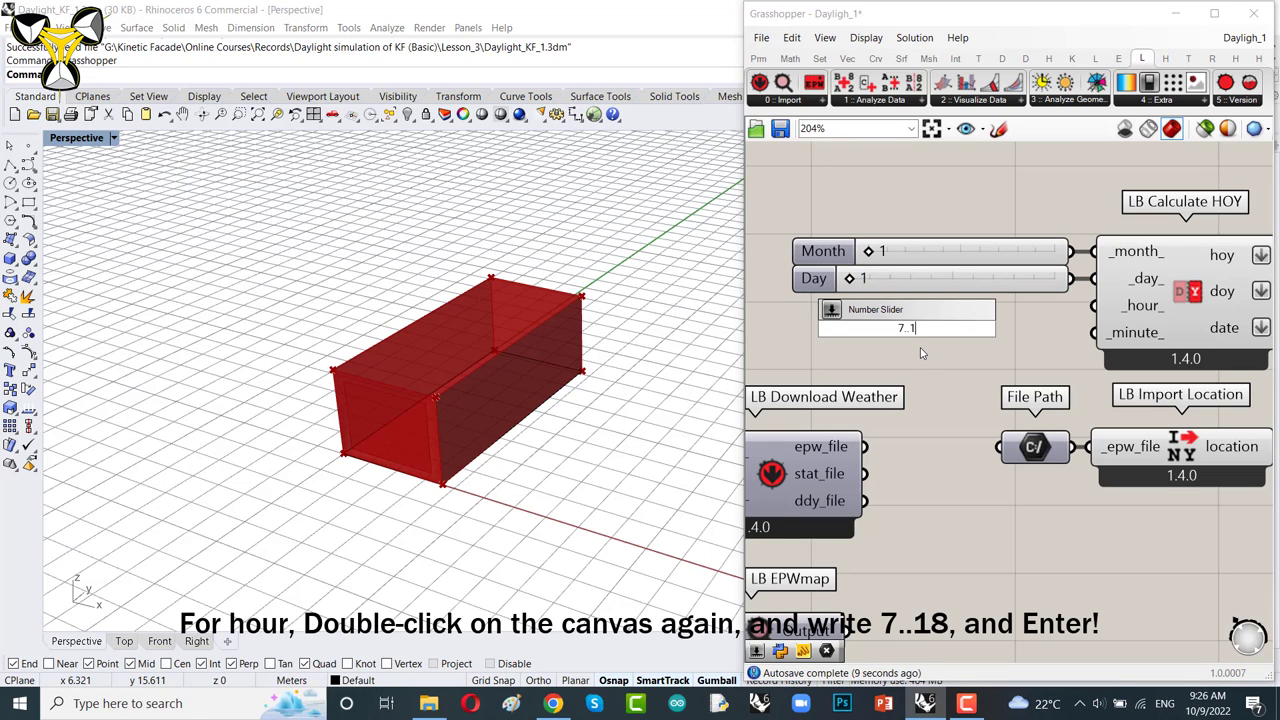
type("8")
key("Return")
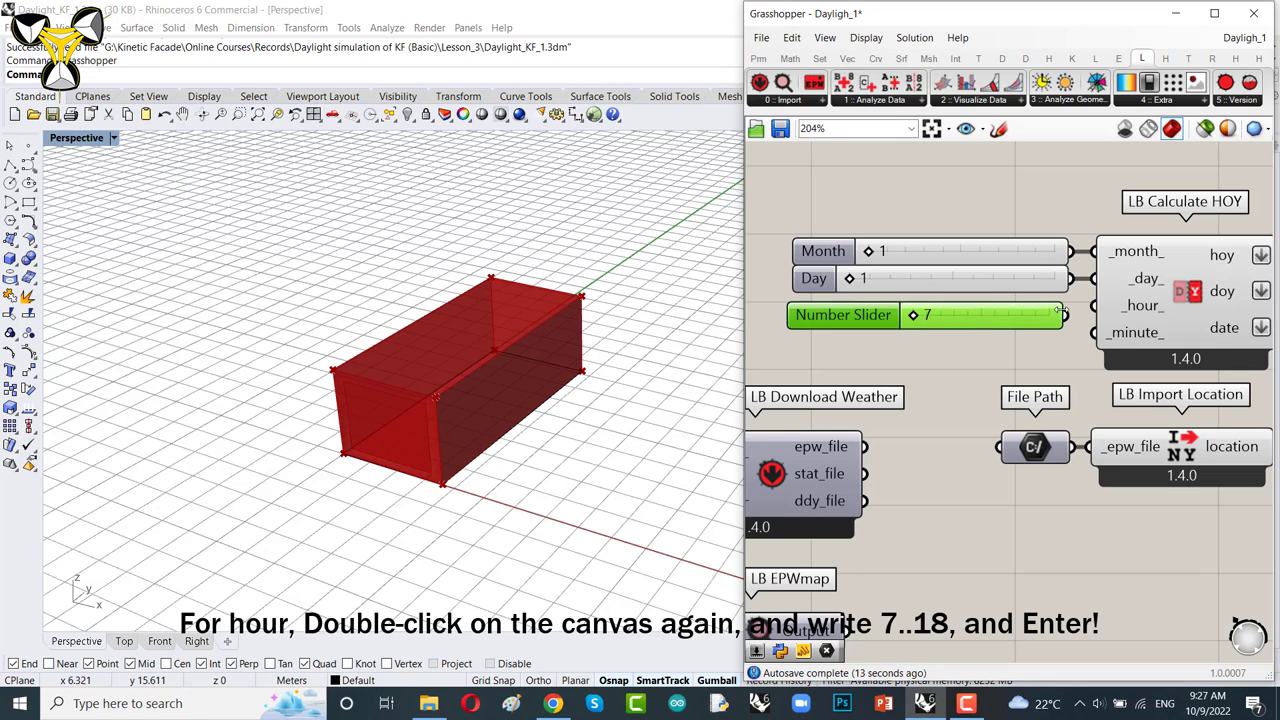
left_click_drag(1014, 325, 1020, 316)
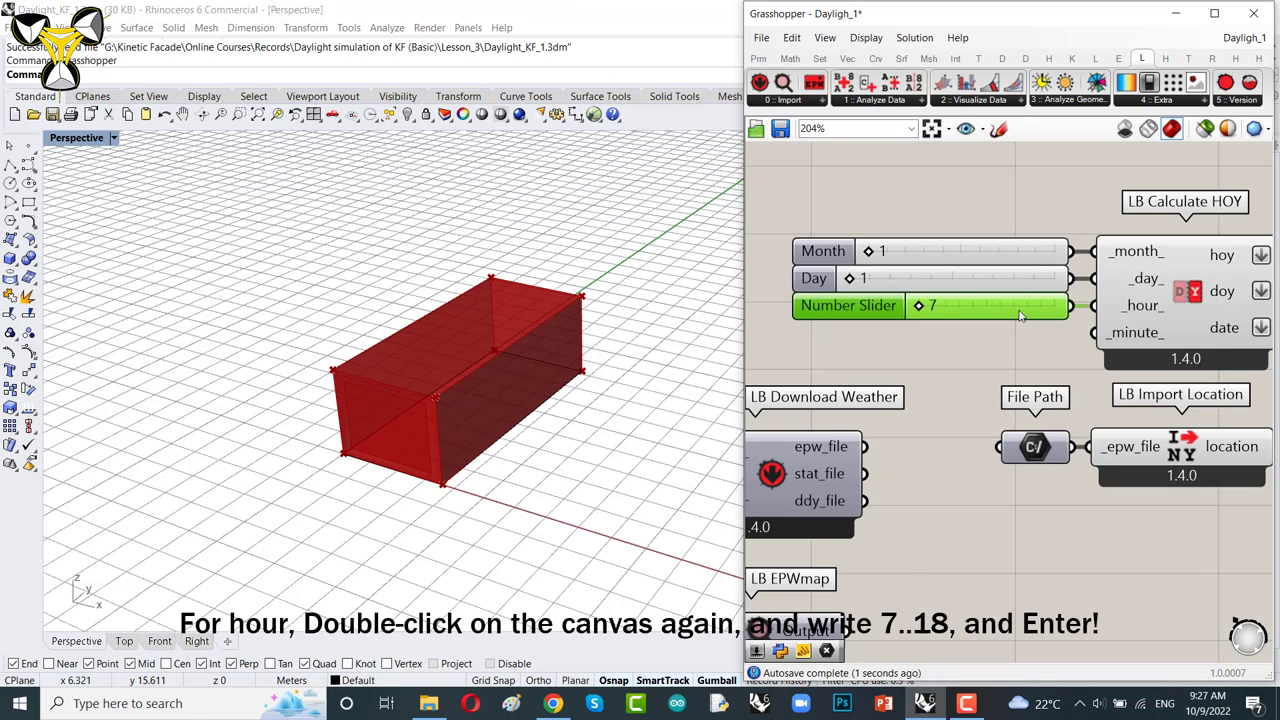
right_click(870, 307)
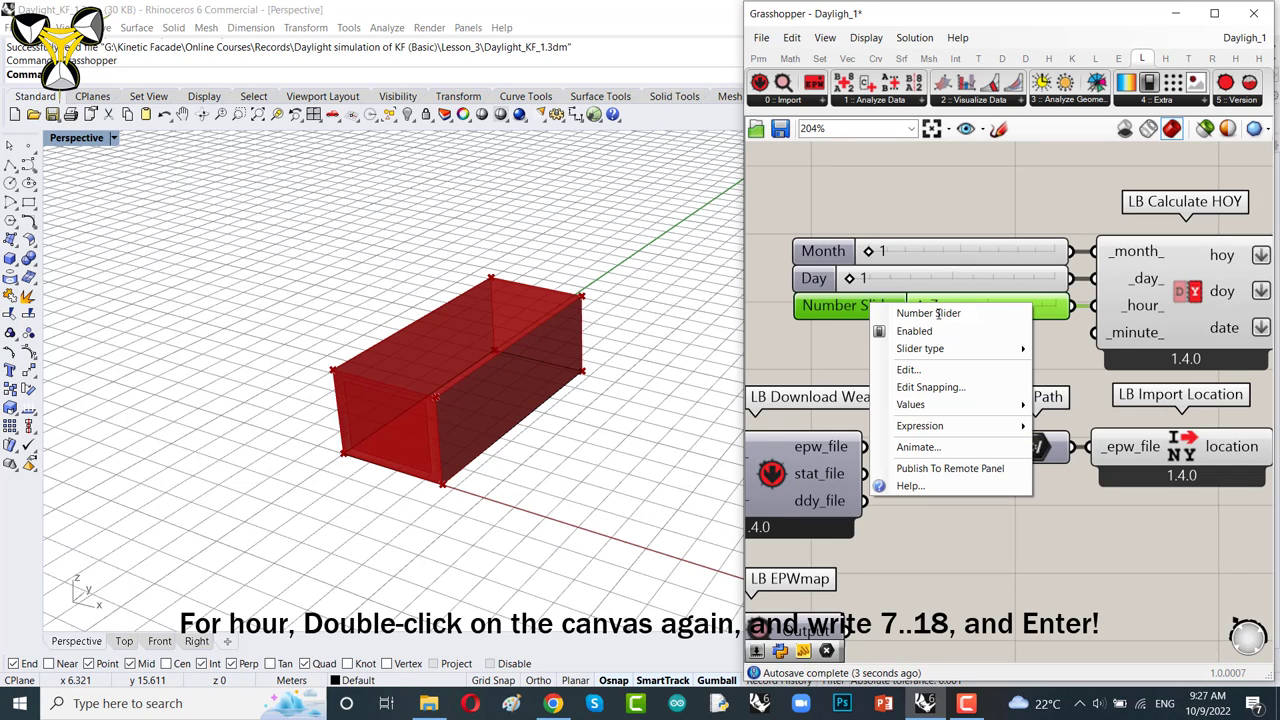
type("H")
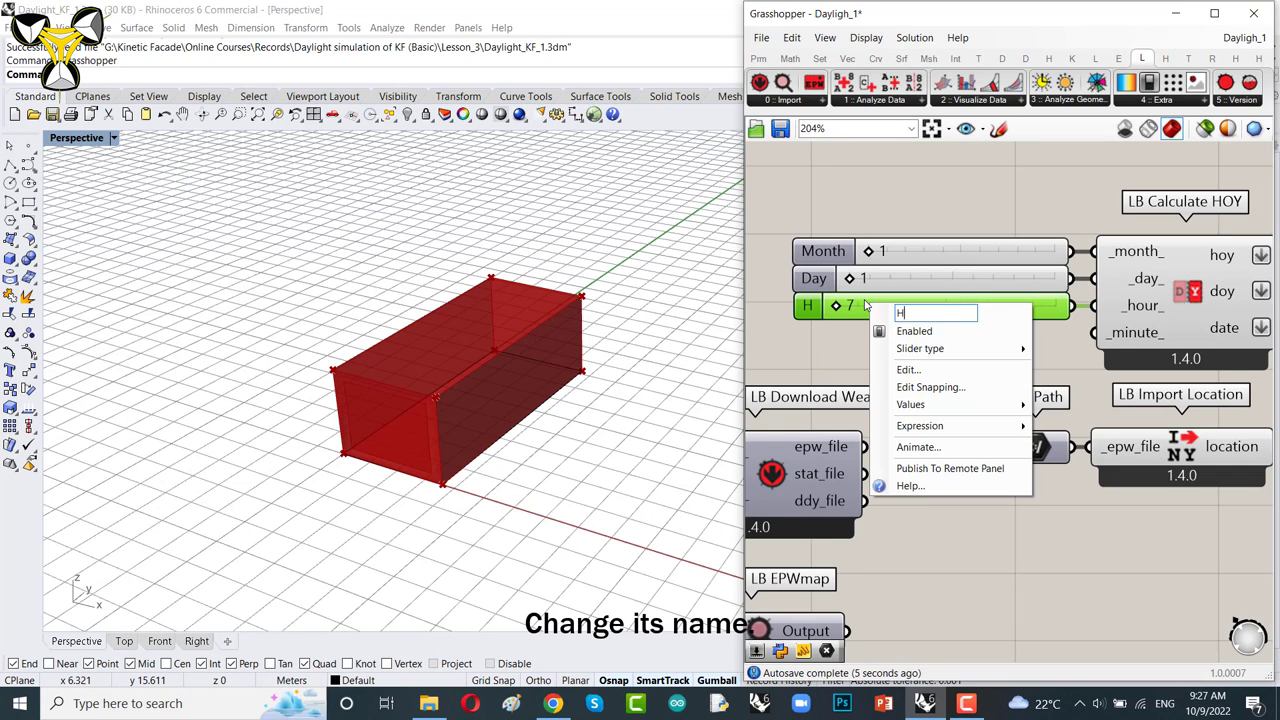
type("our")
left_click(836, 342)
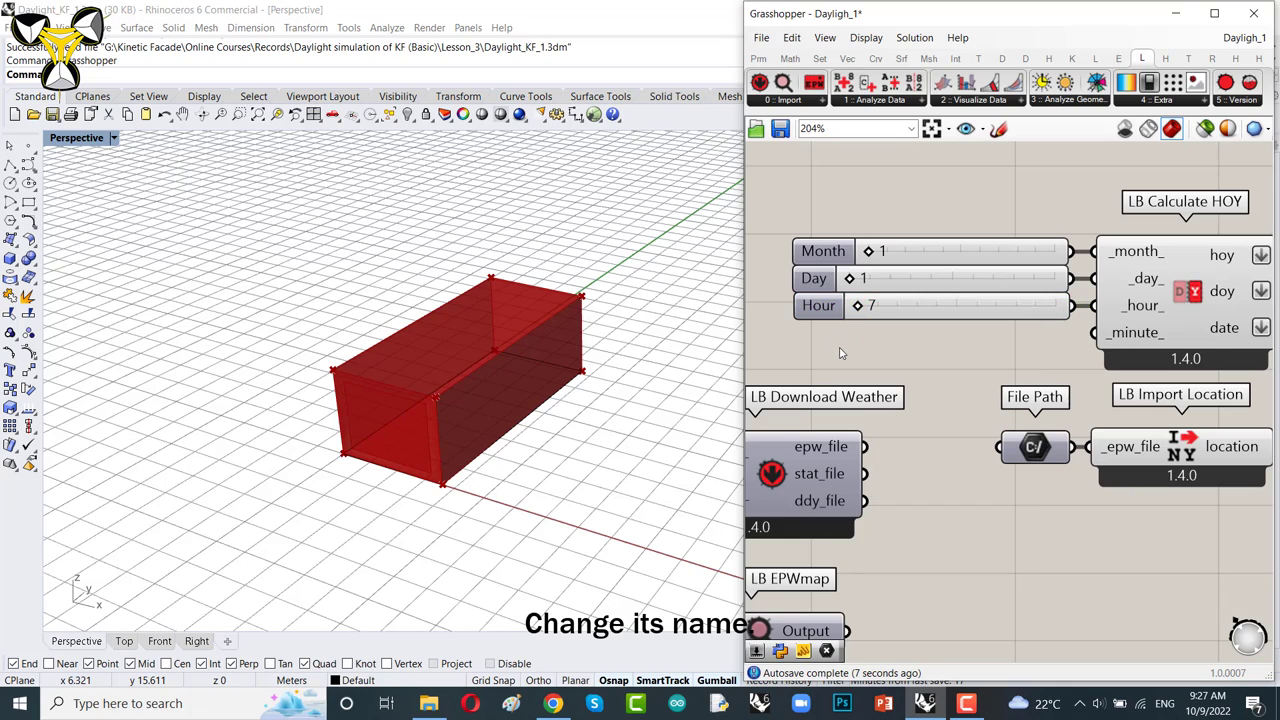
left_click(829, 313)
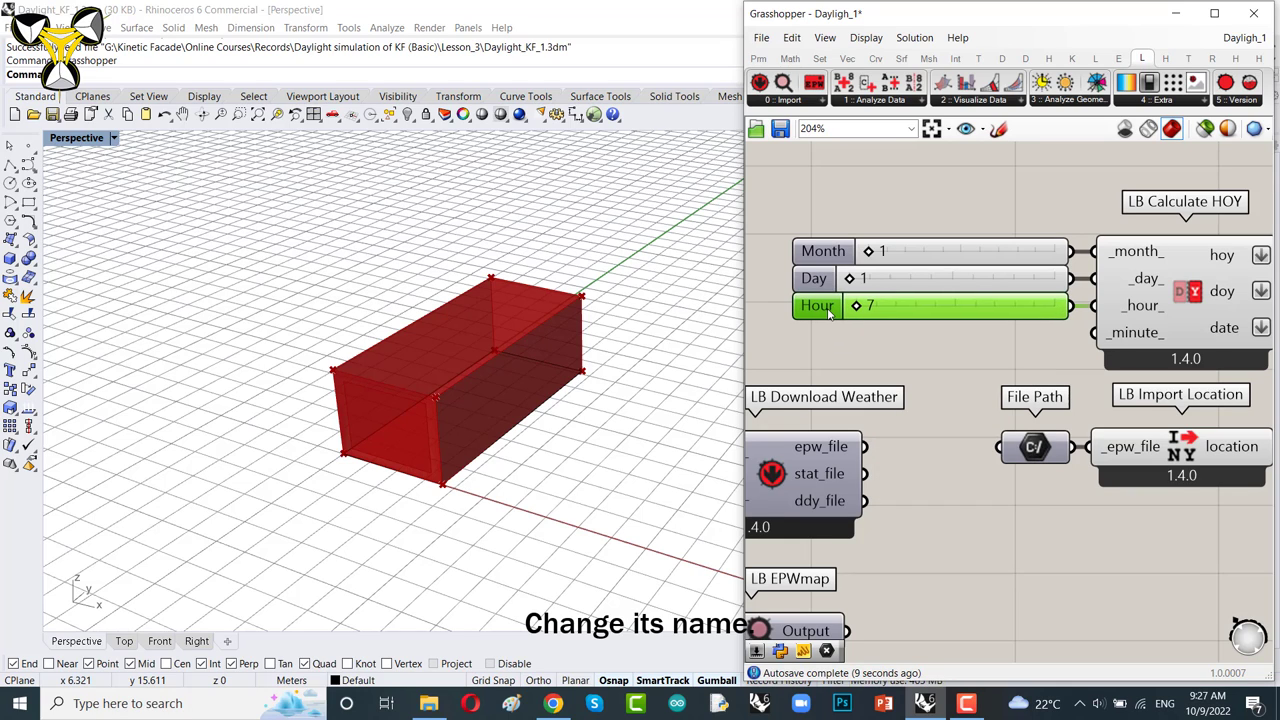
left_click(851, 358)
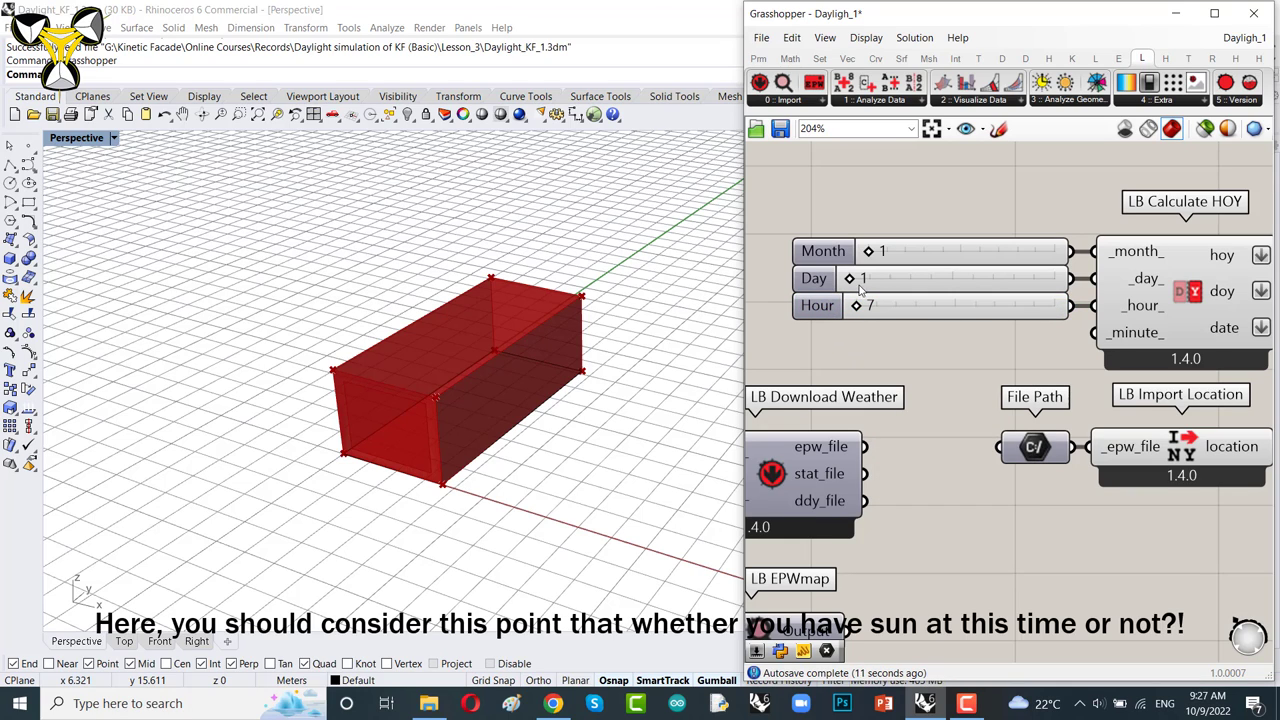
- Add a 0.5 Number Slider wired to LB SunPath's _scale_, lowered to about 0.10
scroll(858, 277, "down", 5)
scroll(855, 240, "up", 5)
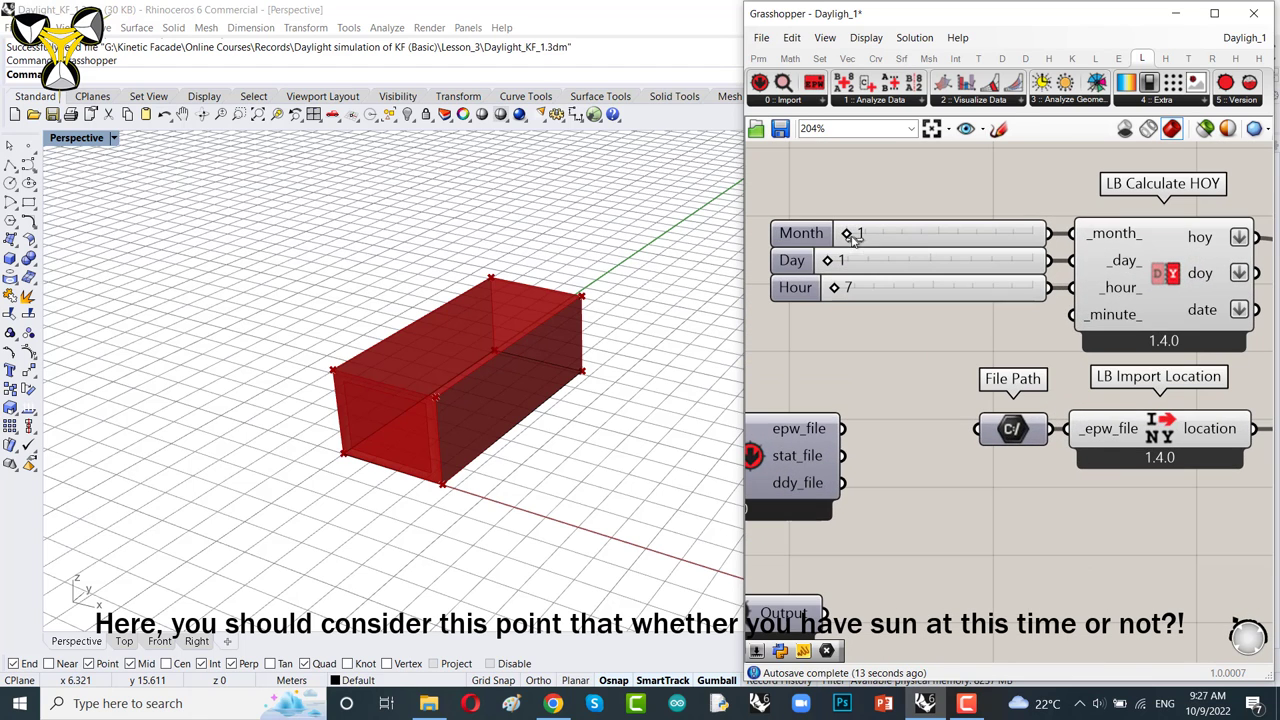
scroll(1006, 323, "down", 5)
scroll(1062, 303, "up", 4)
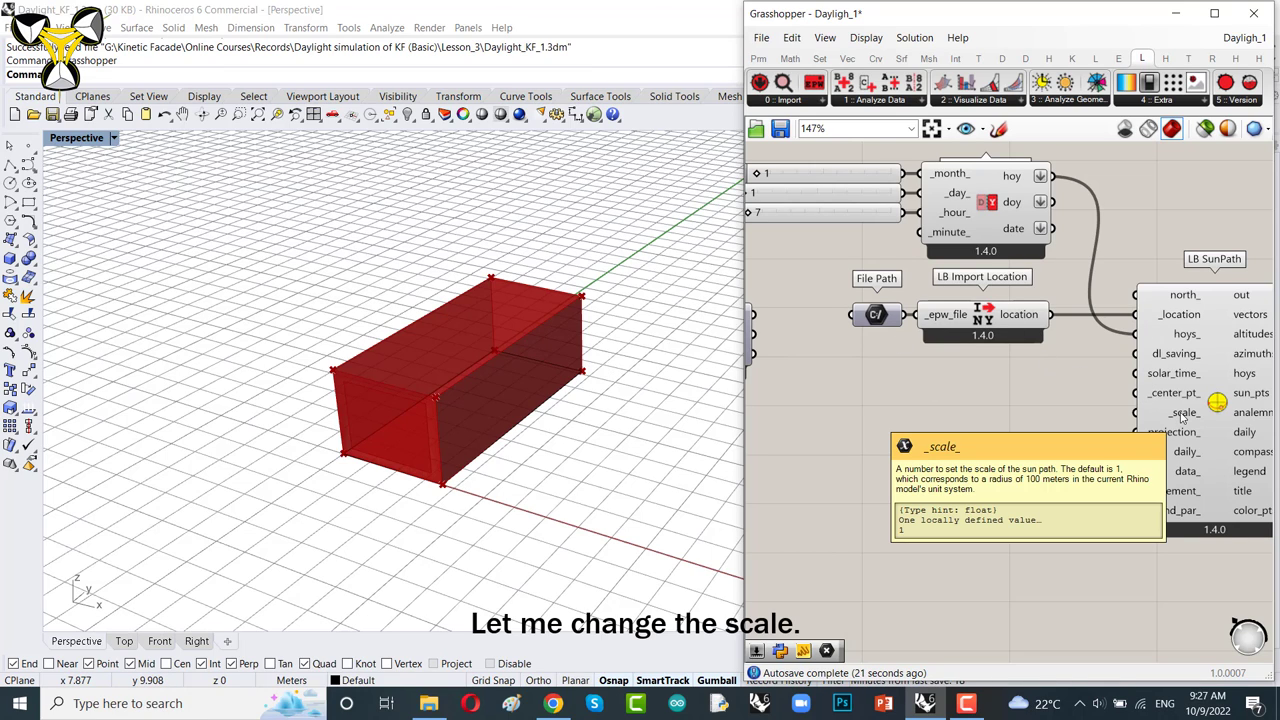
double_click(1057, 435)
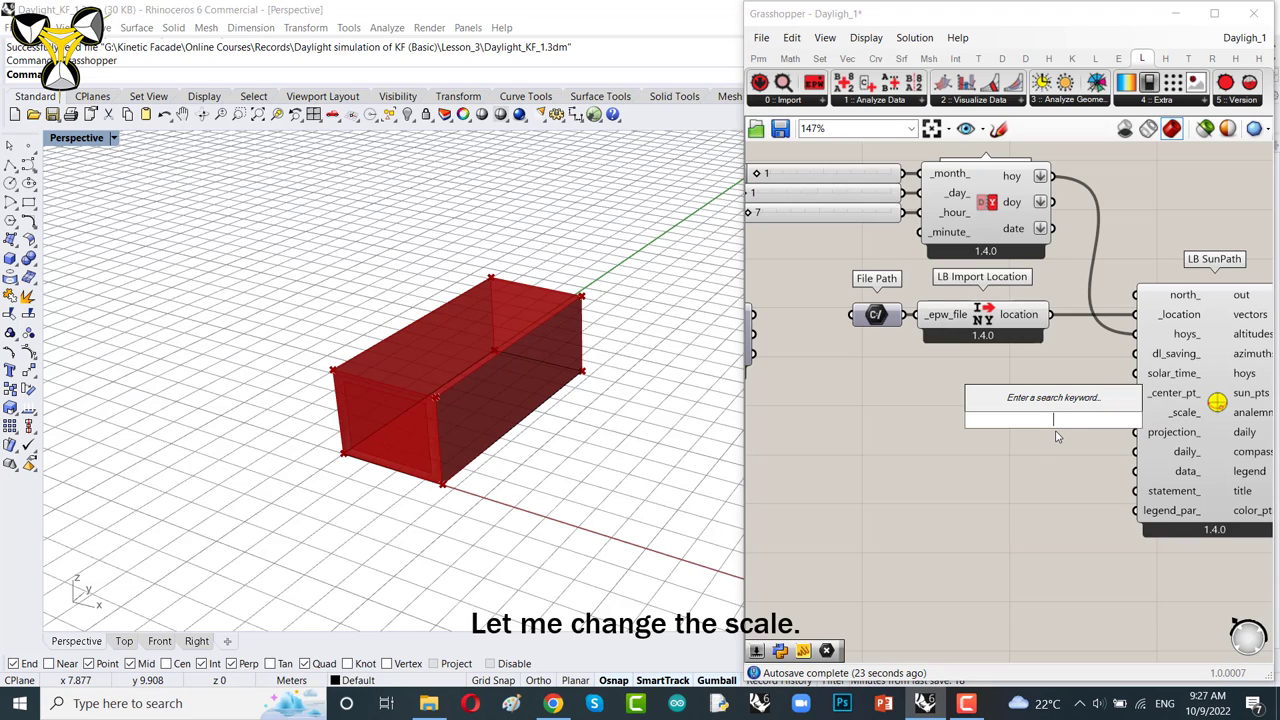
type("0.5")
key("Return")
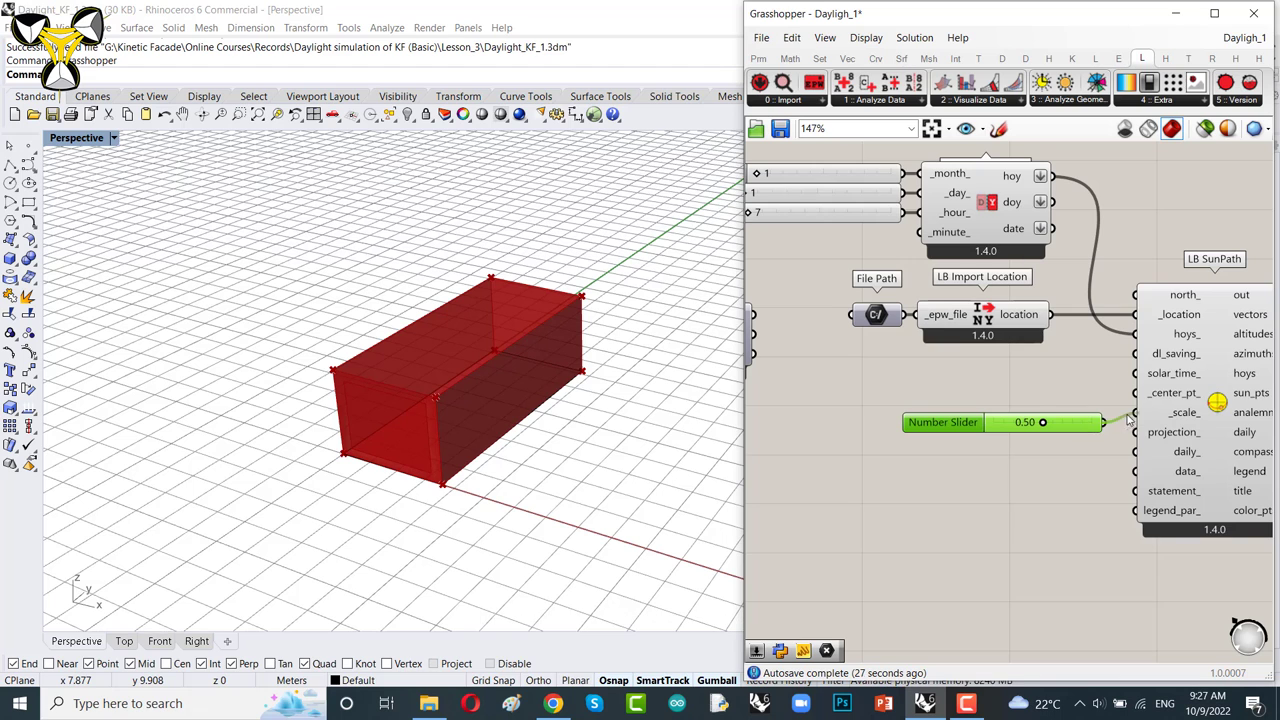
mouse_move(1040, 422)
left_mouse_down()
mouse_move(1055, 413)
mouse_move(1022, 414)
left_mouse_up()
scroll(930, 427, "up", 3)
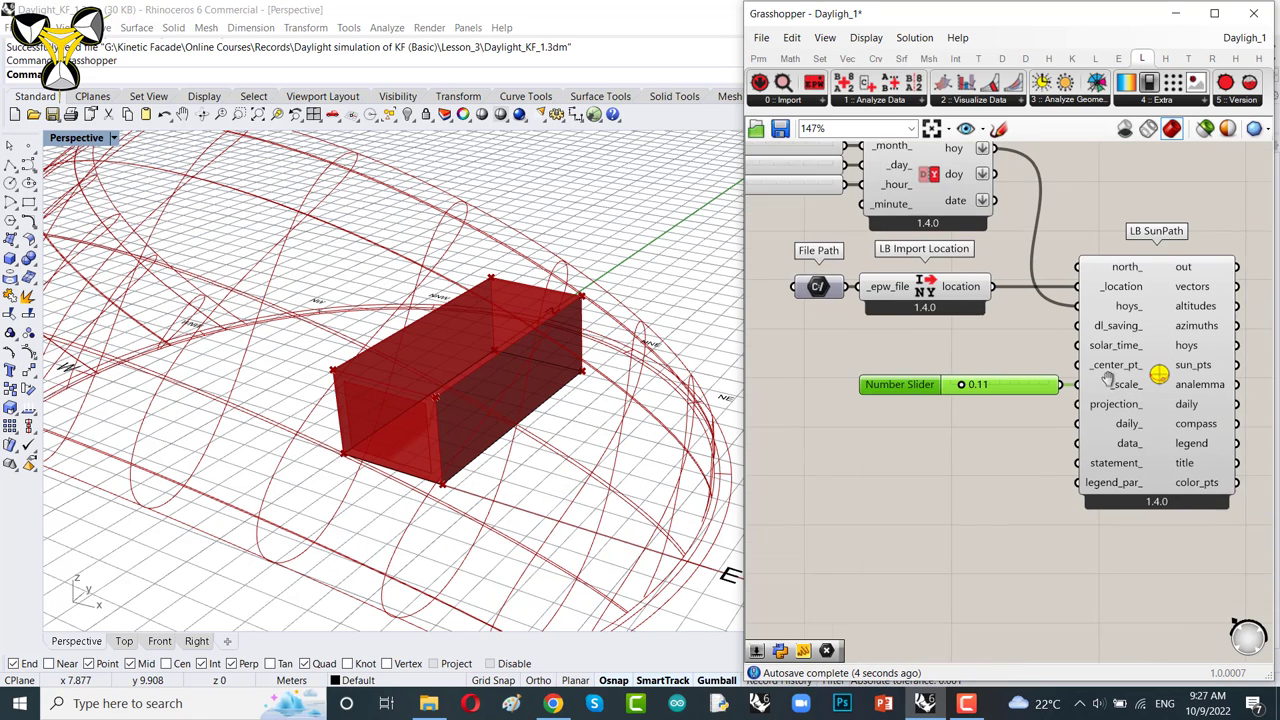
left_click_drag(881, 383, 929, 375)
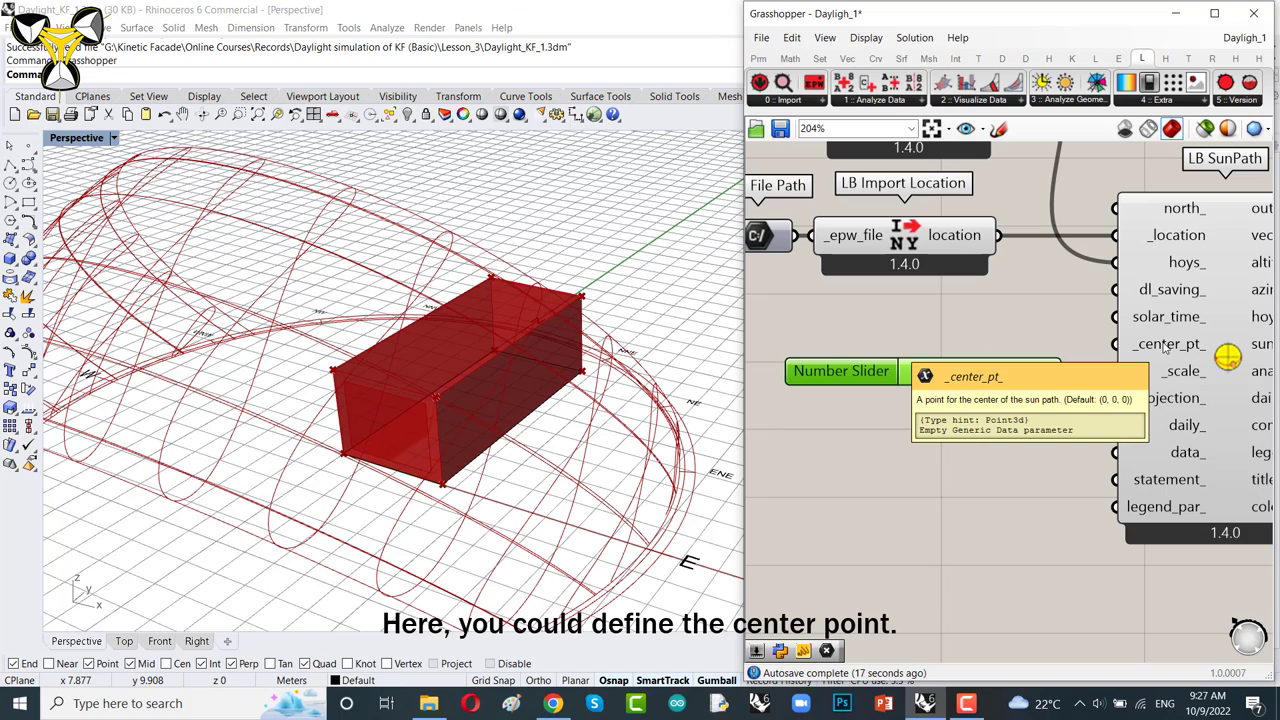
- Place a point in Rhino's Top view and set it into a new Point parameter
left_click(123, 641)
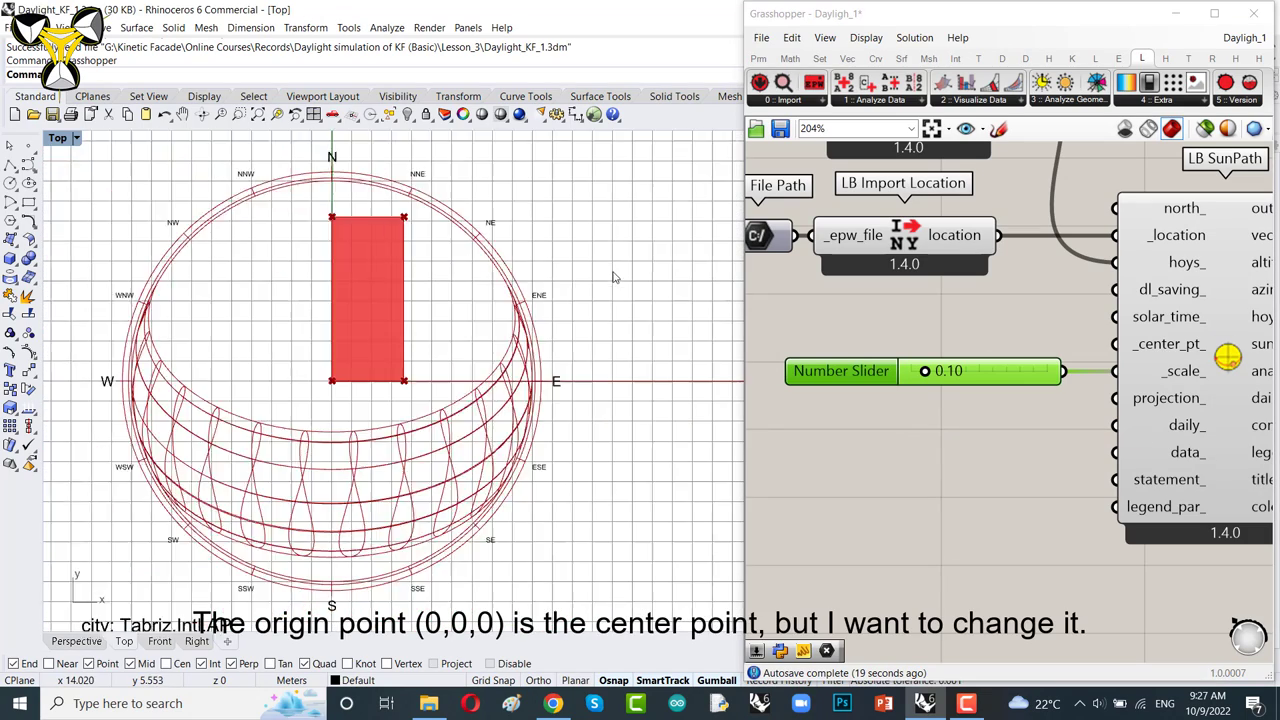
left_click(29, 145)
left_click(567, 218)
left_click(761, 60)
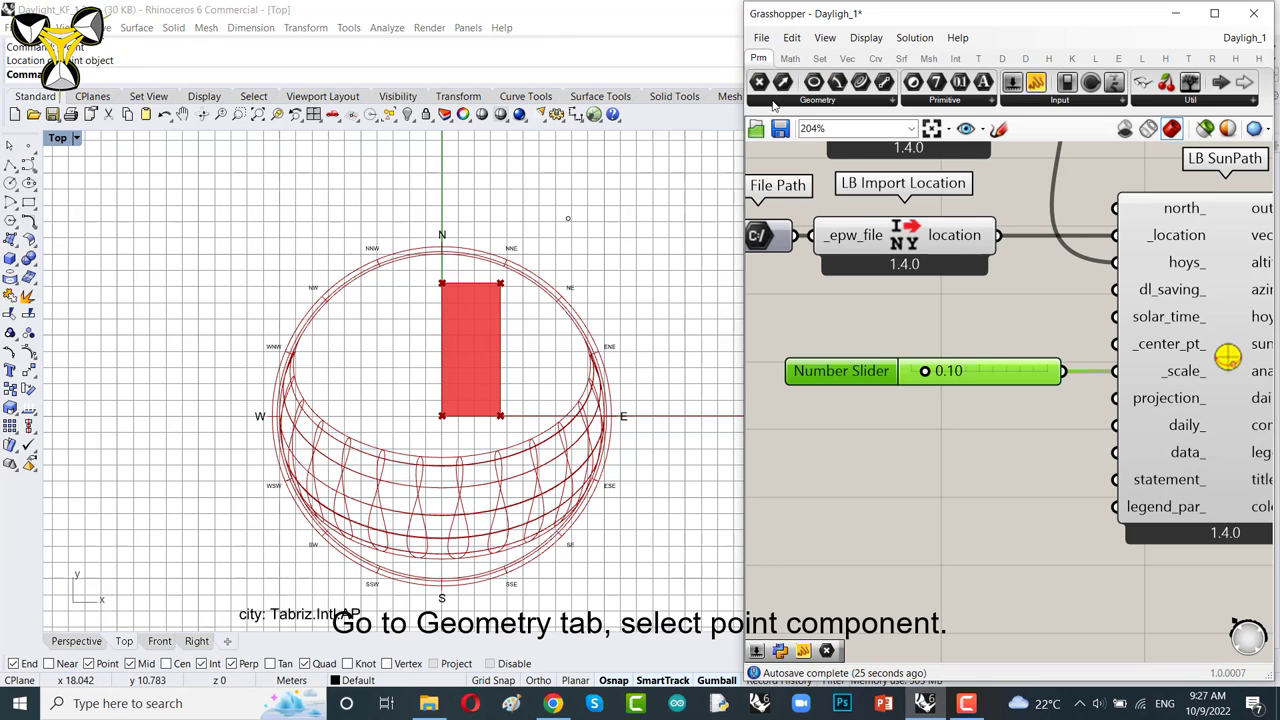
left_click(817, 100)
left_click(782, 130)
left_click(935, 440)
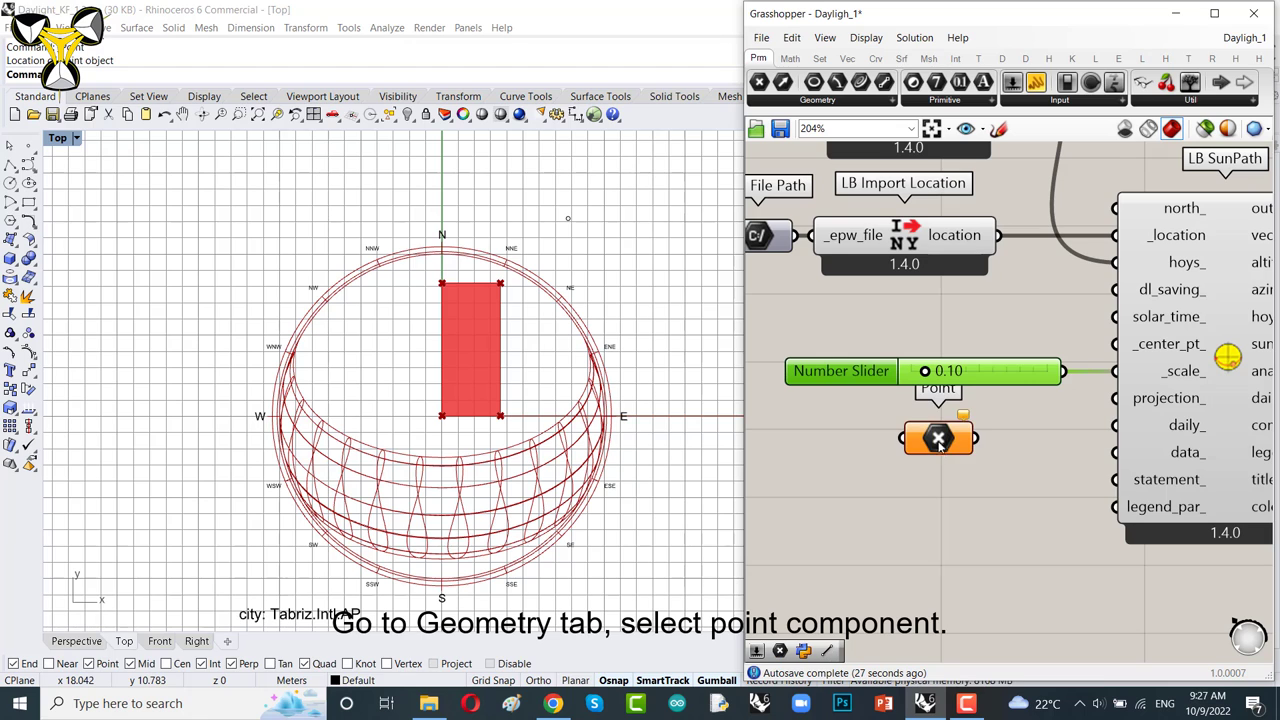
right_click(937, 440)
left_click(993, 563)
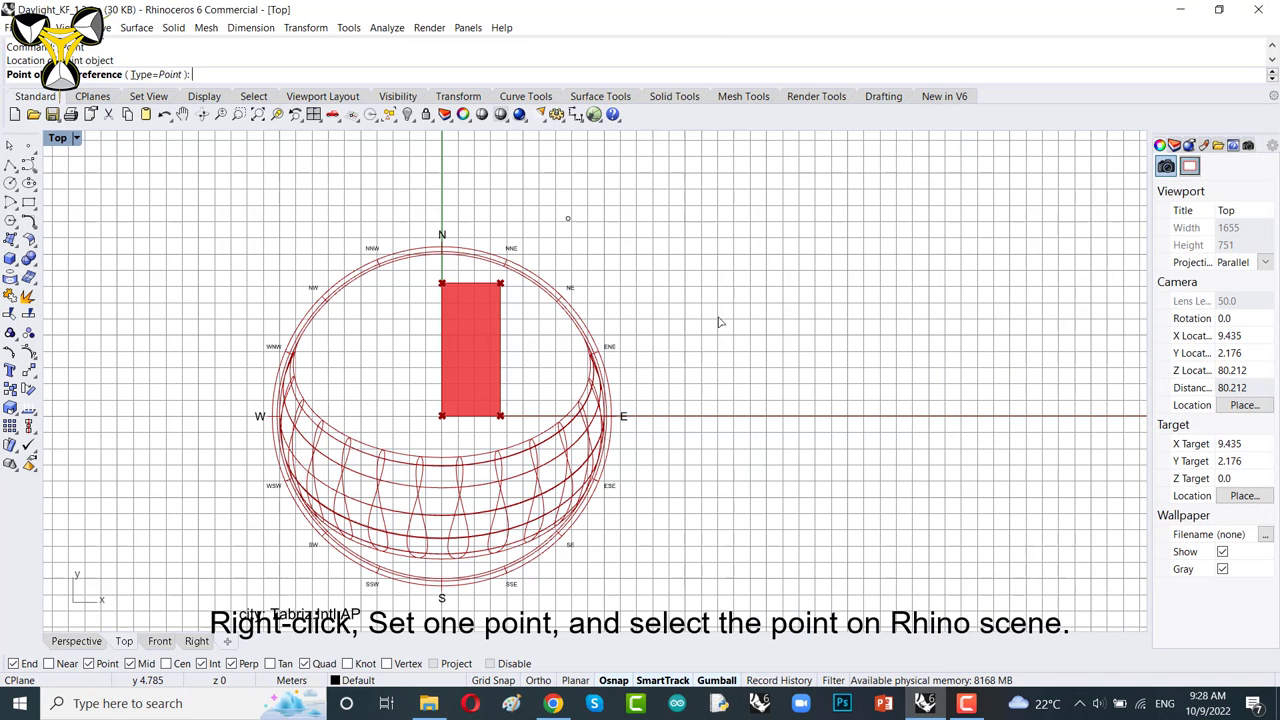
left_click(566, 219)
- Internalise the point in the Point parameter and delete the original Rhino point
left_click_drag(922, 447, 862, 472)
right_click(880, 465)
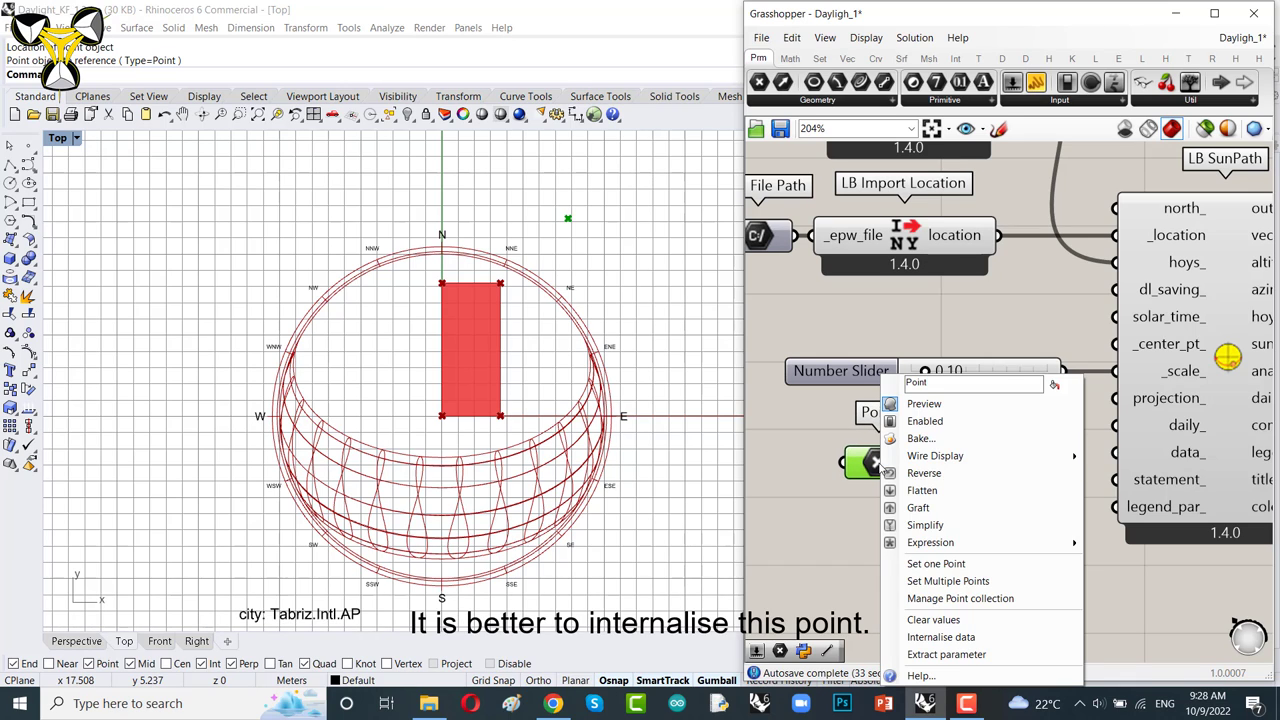
left_click(940, 638)
left_click_drag(890, 468, 894, 441)
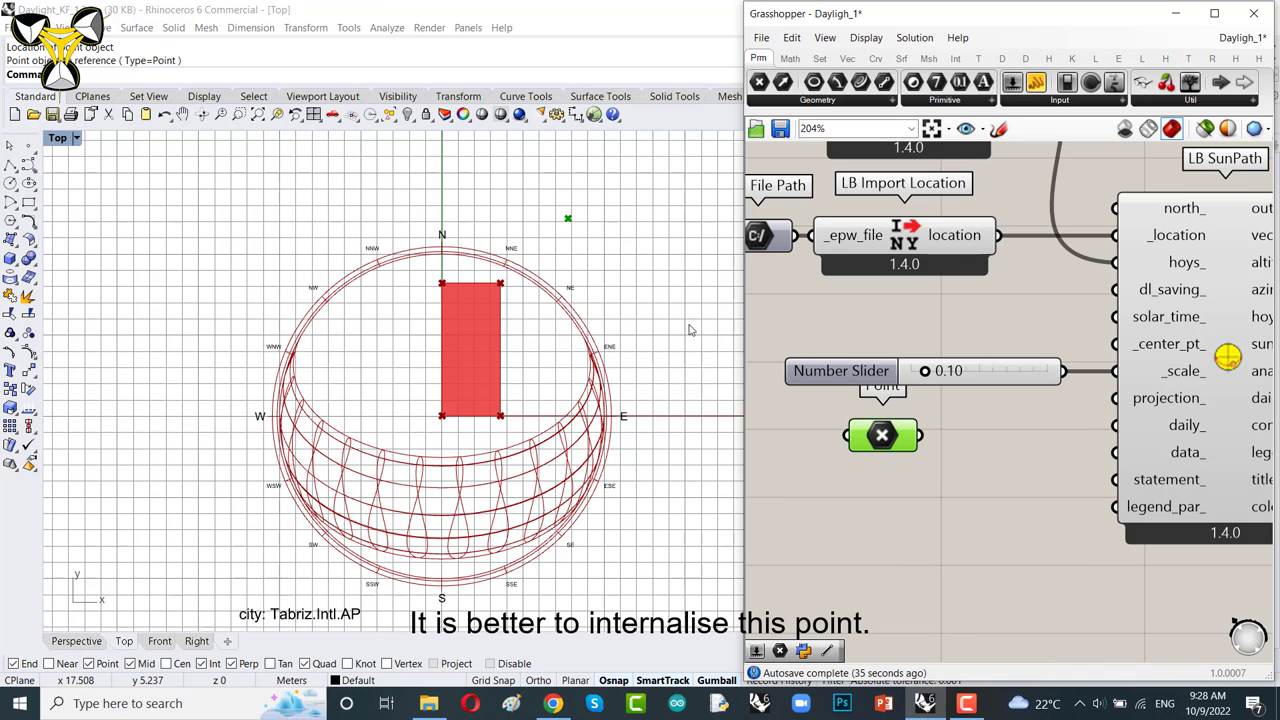
left_click(566, 219)
key("Delete")
left_click_drag(882, 435, 1112, 345)
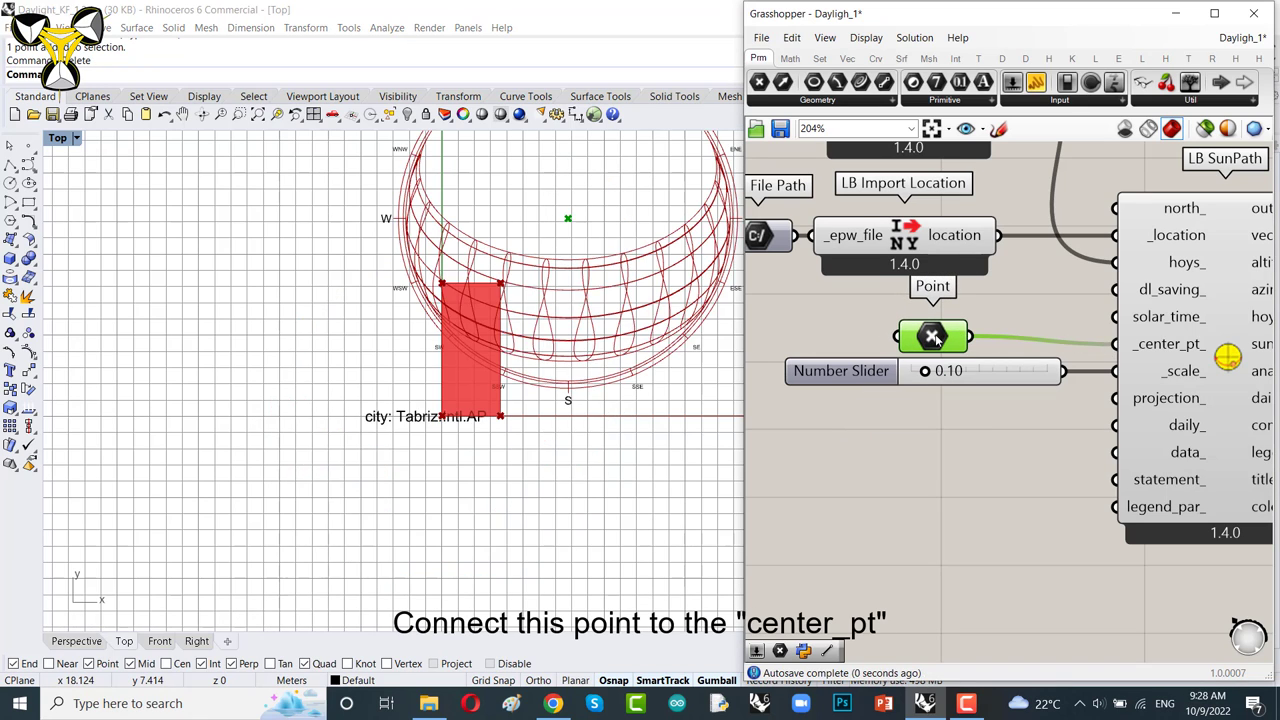
- Wire the Point into _center_pt_ and drag the sun path's centre downward in Rhino
left_click_drag(932, 336, 970, 344)
left_click(958, 448)
left_click(980, 343)
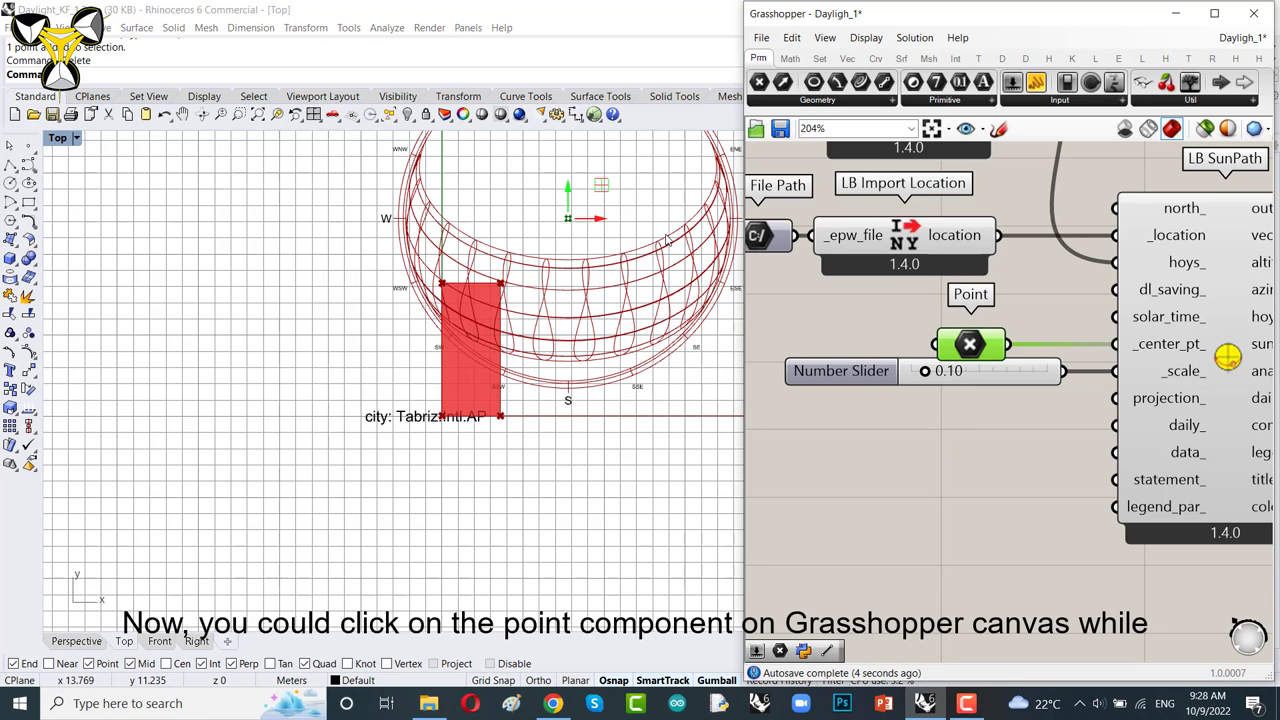
left_click_drag(590, 216, 586, 378)
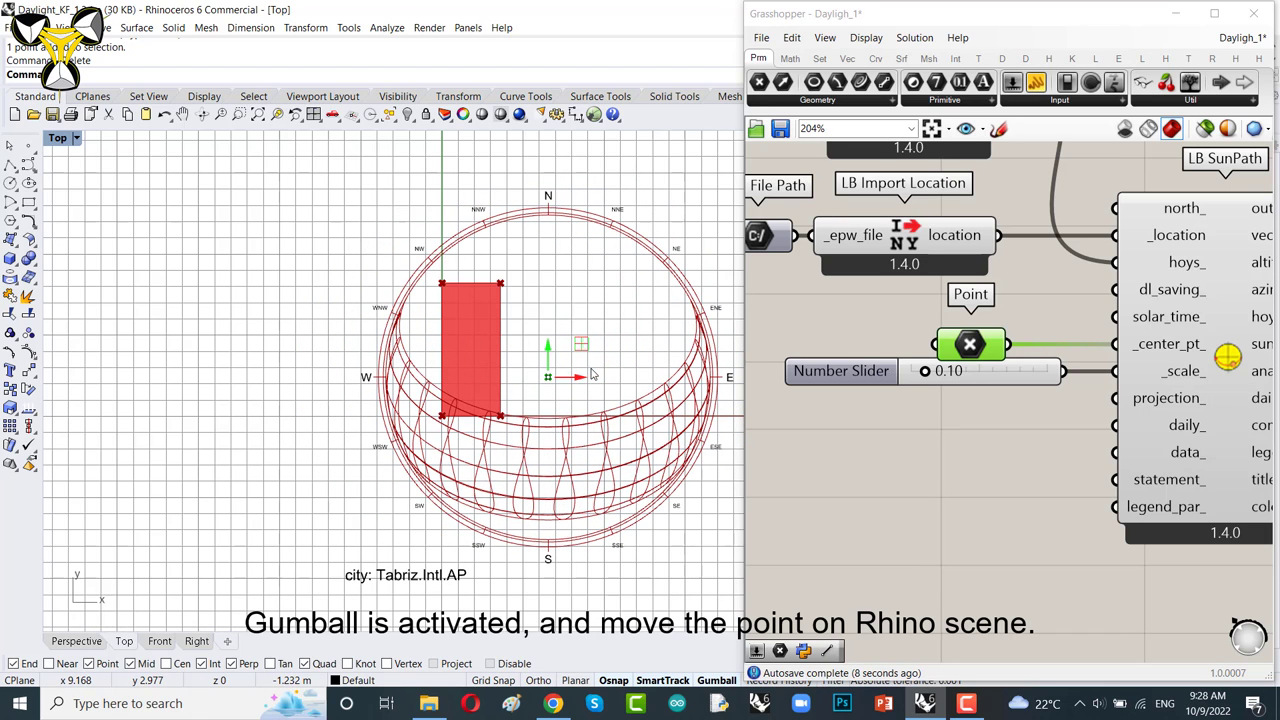
- Toggle the Gumballs display option off and back on so the Point shows its gumball
left_click(860, 40)
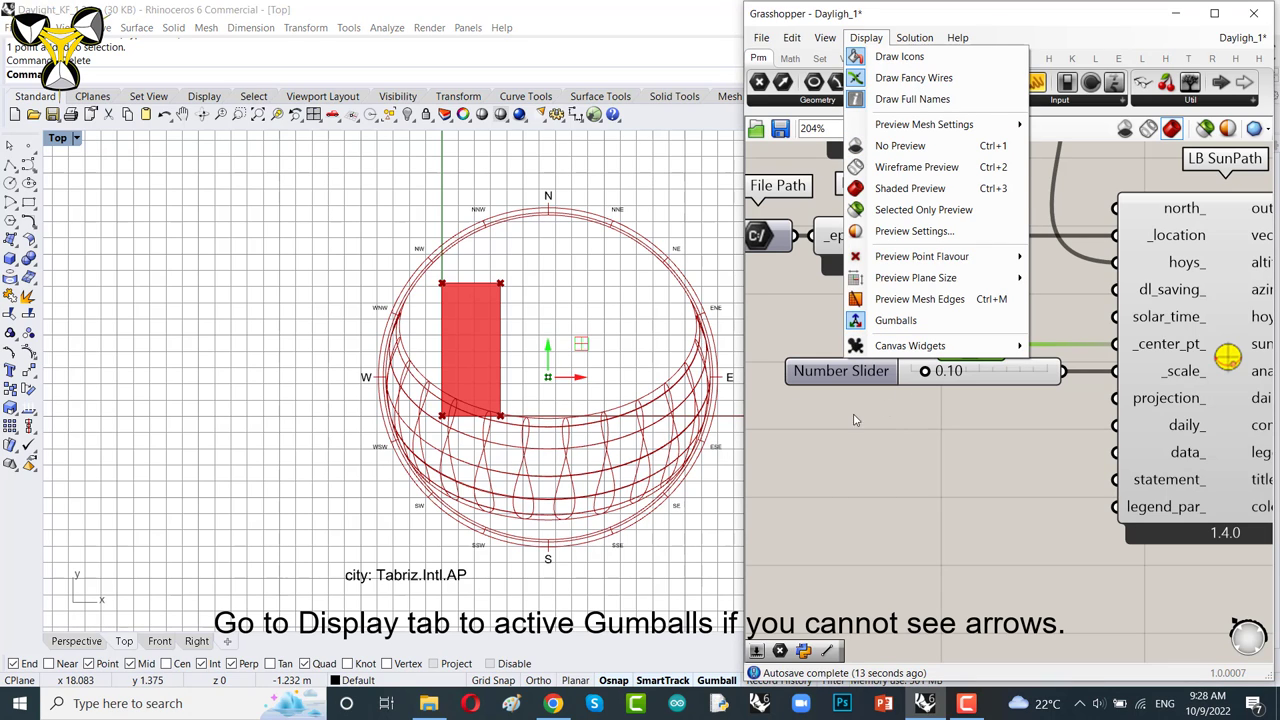
left_click(893, 322)
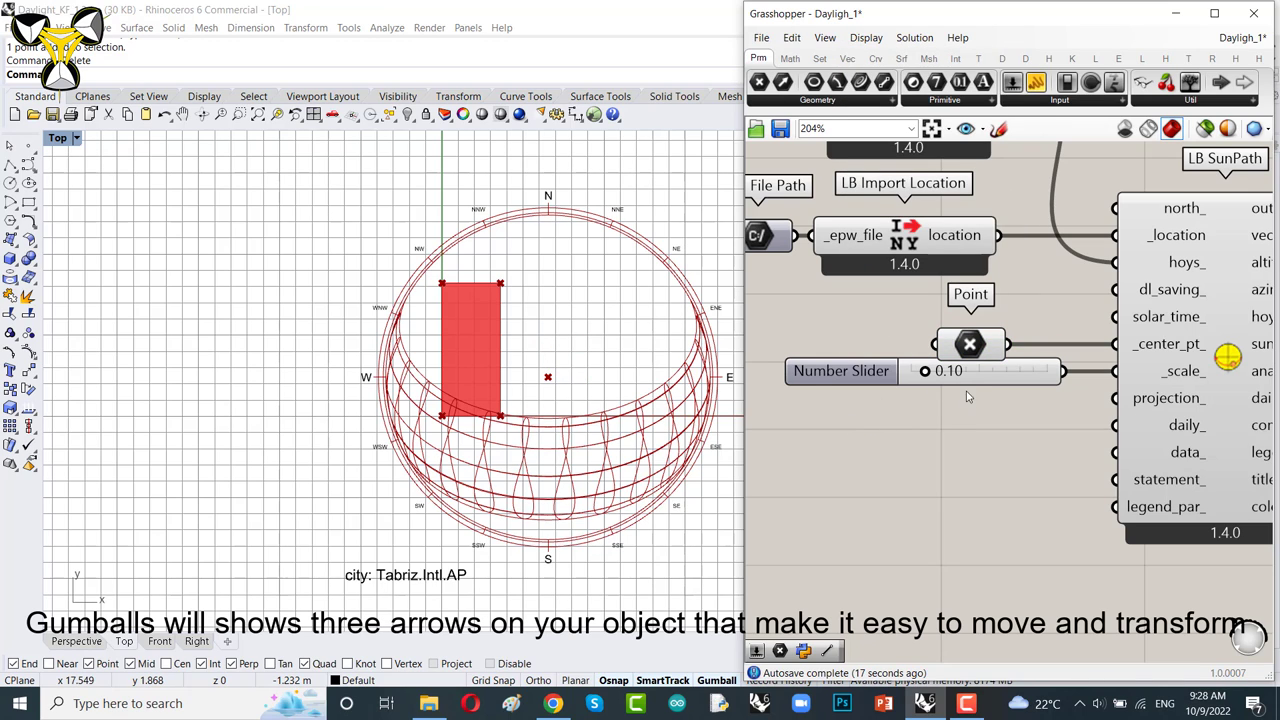
left_click(972, 345)
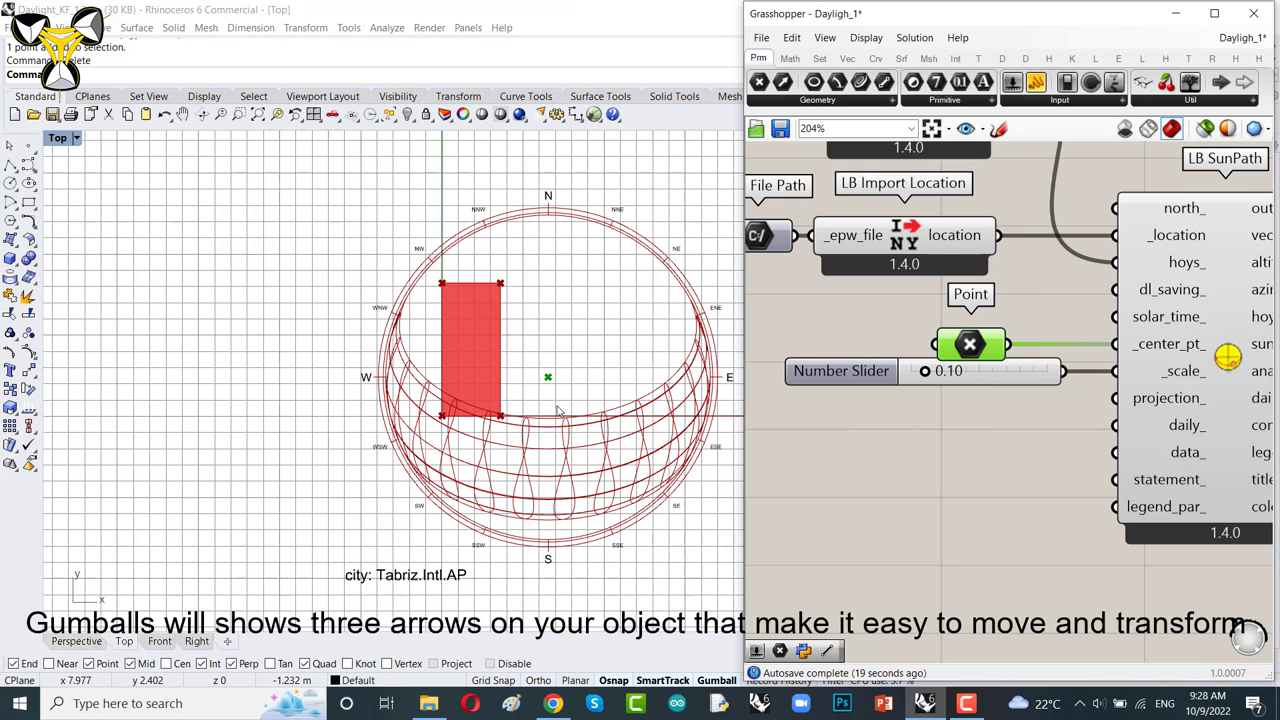
left_click(972, 415)
left_click(866, 37)
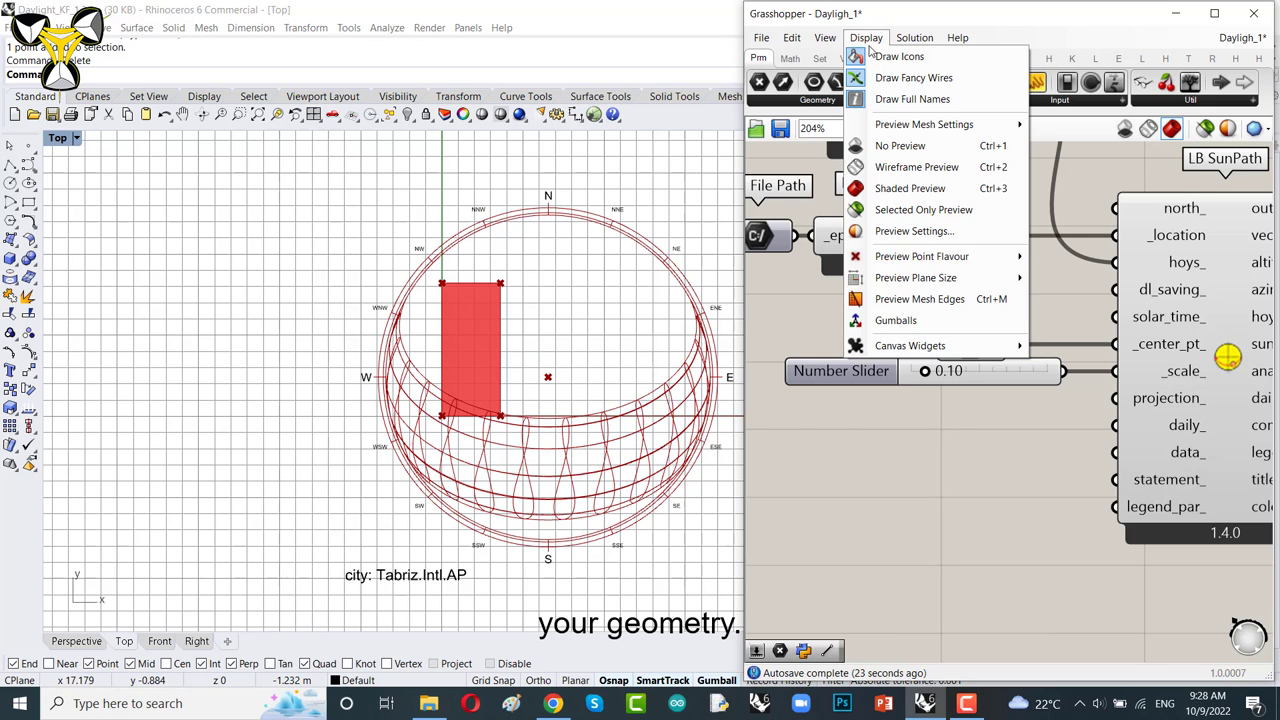
left_click(880, 321)
left_click(972, 345)
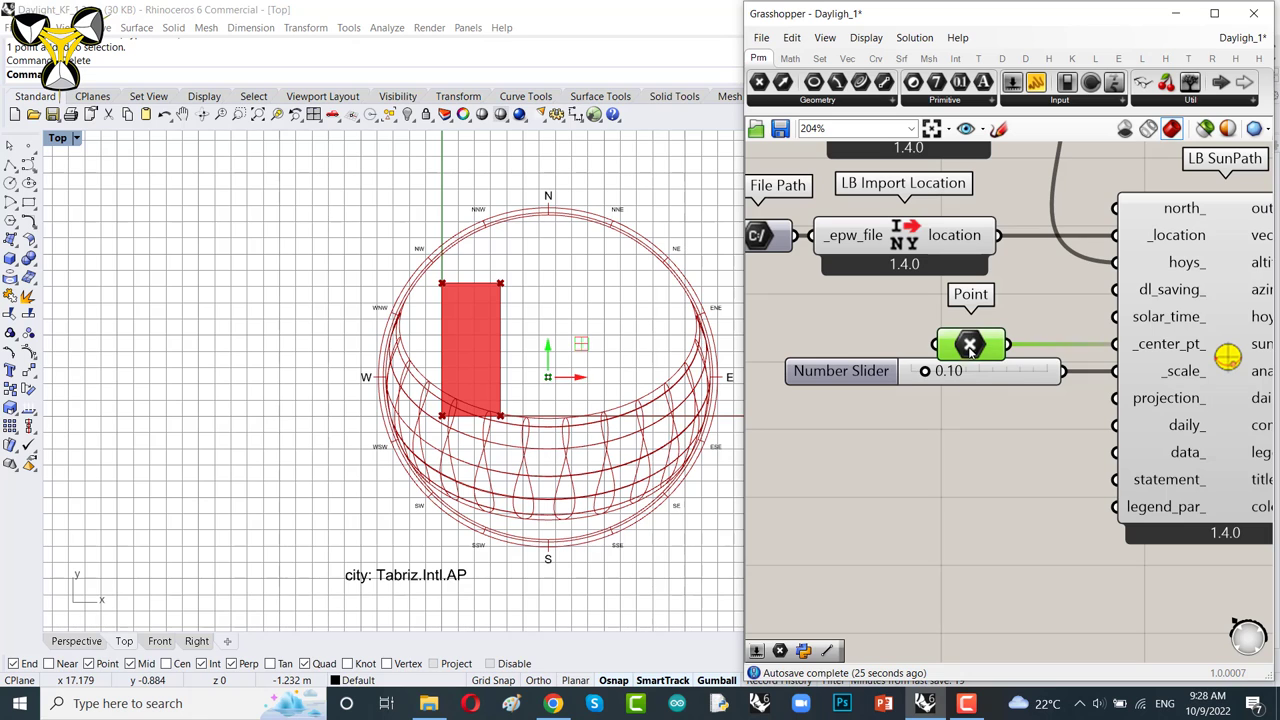
- Drag the centre point left and south onto the red box's corner
left_click_drag(583, 377, 505, 385)
left_click_drag(474, 341, 474, 374)
scroll(474, 420, "up", 2)
scroll(474, 421, "up", 2)
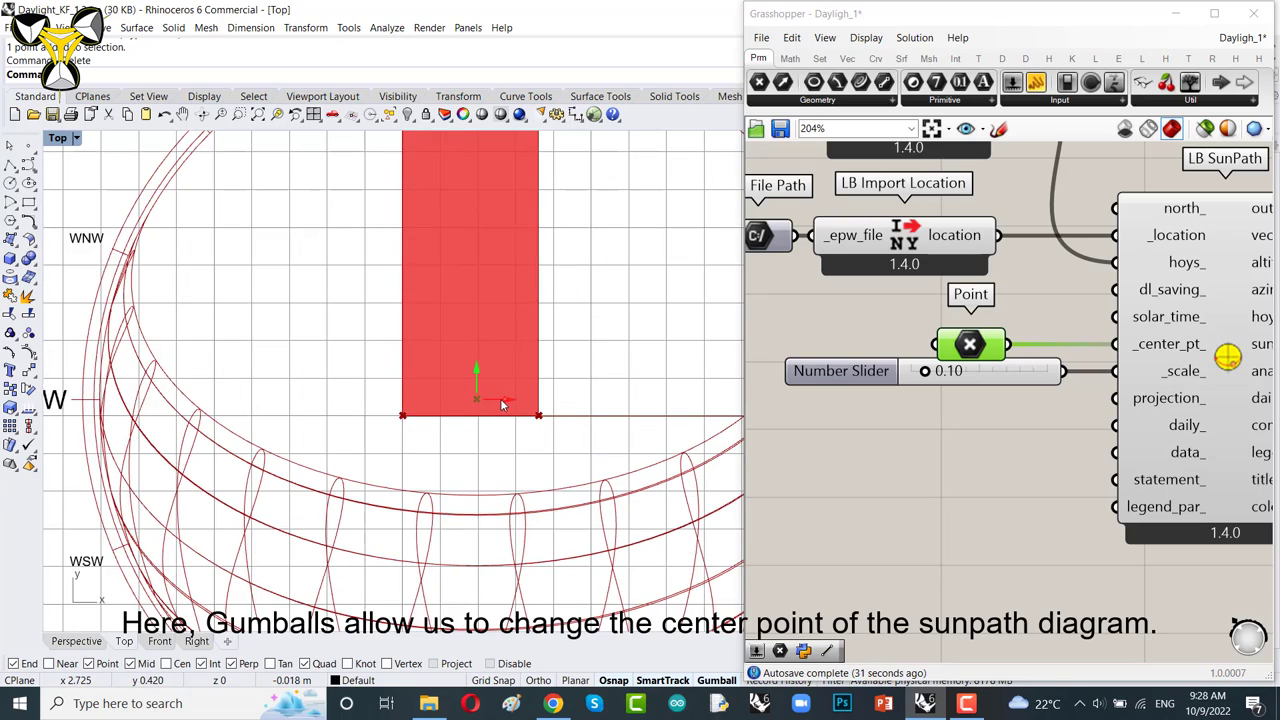
scroll(502, 402, "down", 3)
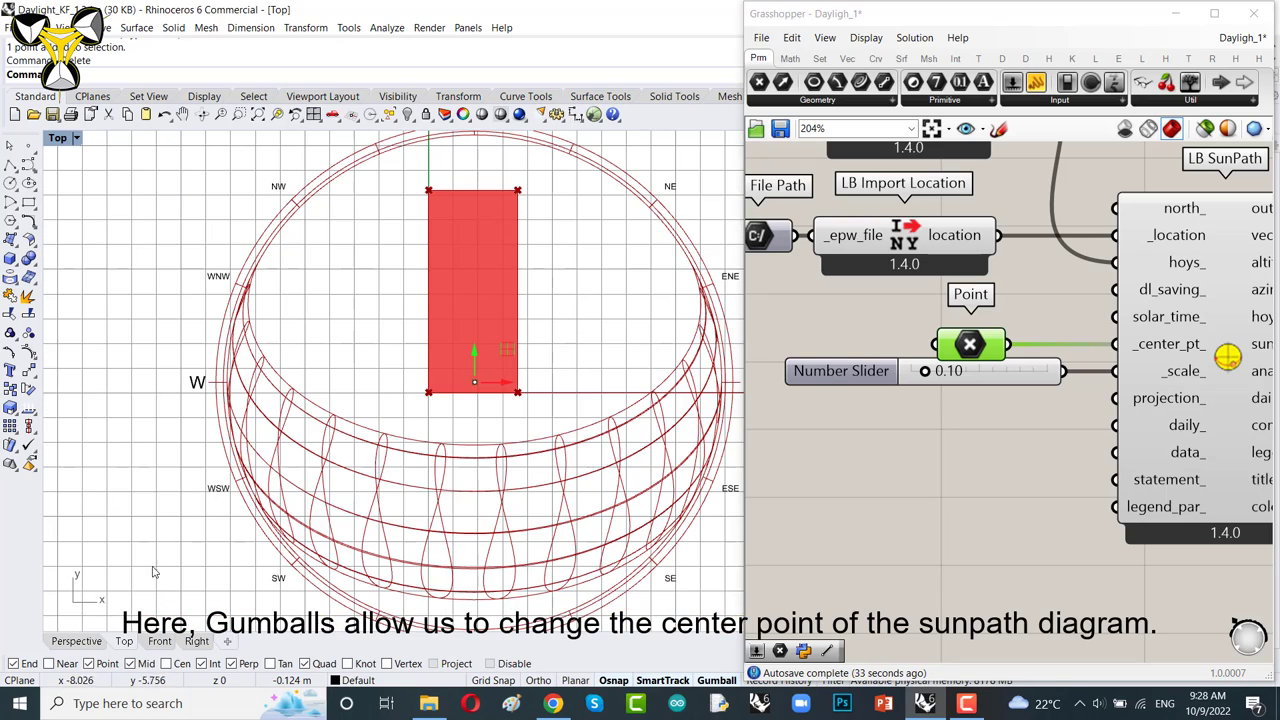
- Switch to the Perspective view and orbit around the box and sun-path dome
left_click(76, 641)
scroll(431, 438, "down", 6)
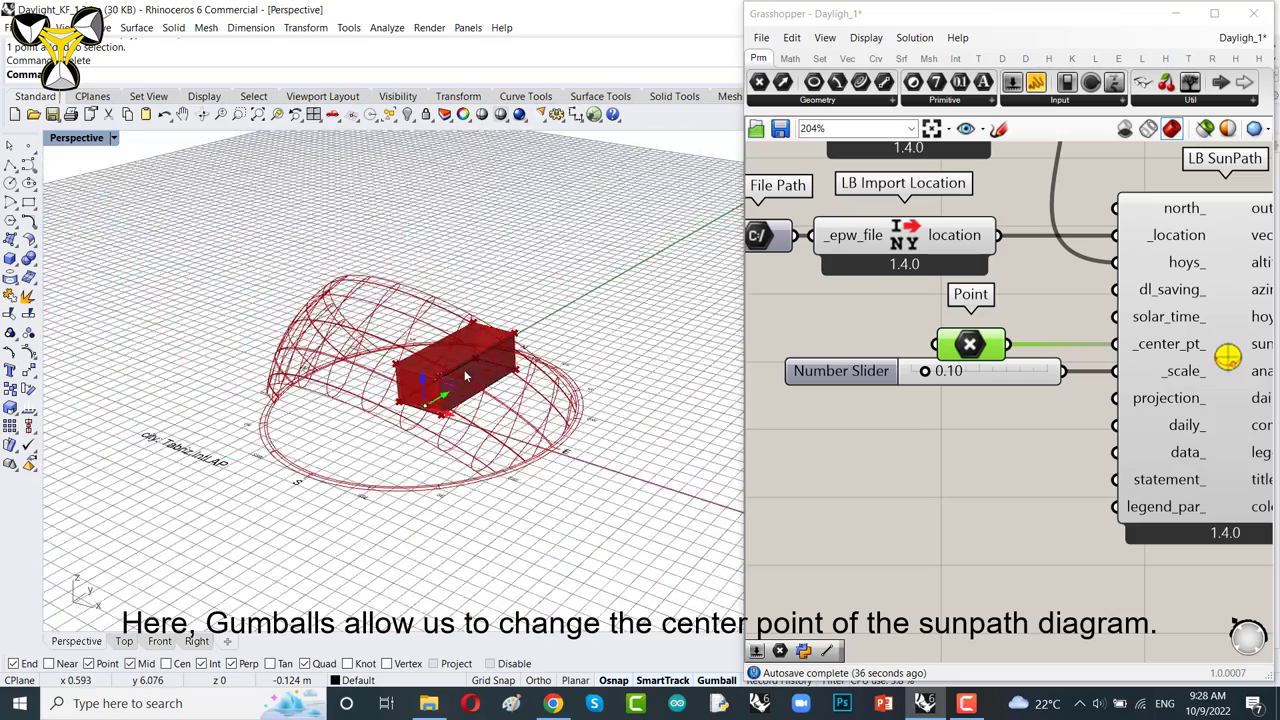
scroll(488, 356, "up", 5)
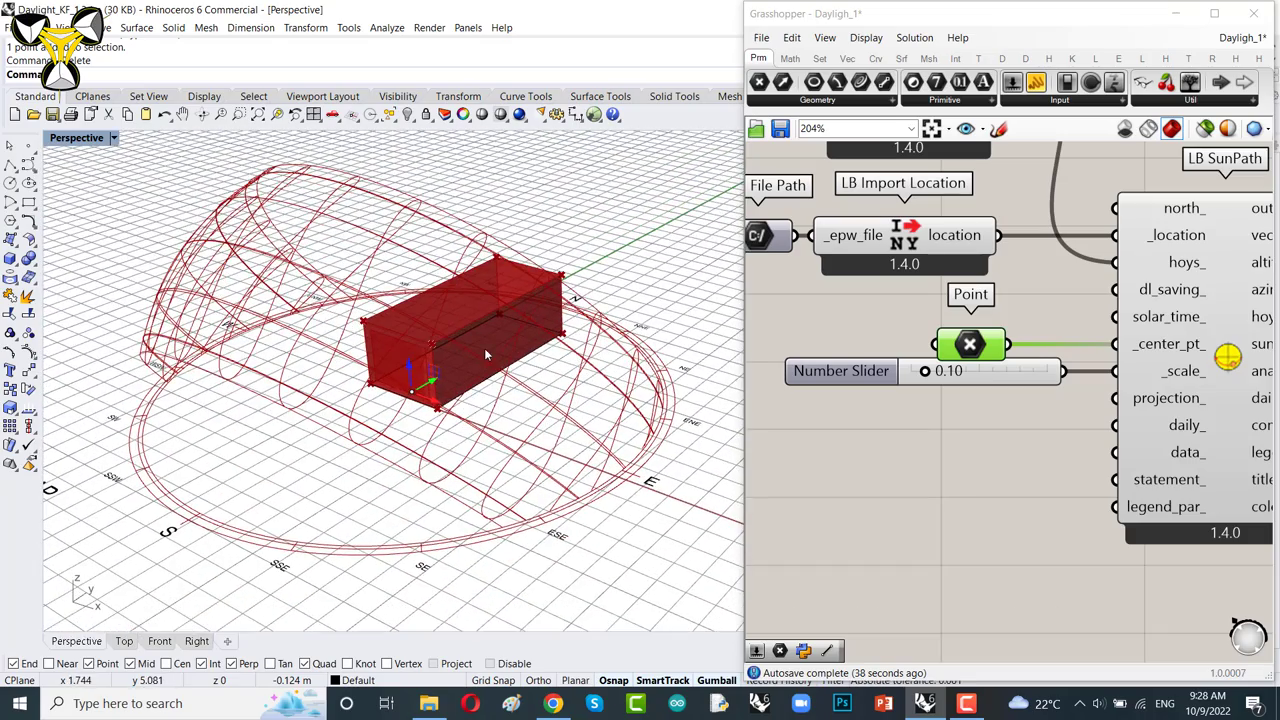
mouse_move(497, 362)
right_mouse_down()
mouse_move(505, 402)
mouse_move(512, 346)
right_mouse_up()
mouse_move(506, 403)
right_mouse_down()
mouse_move(528, 378)
mouse_move(511, 410)
right_mouse_up()
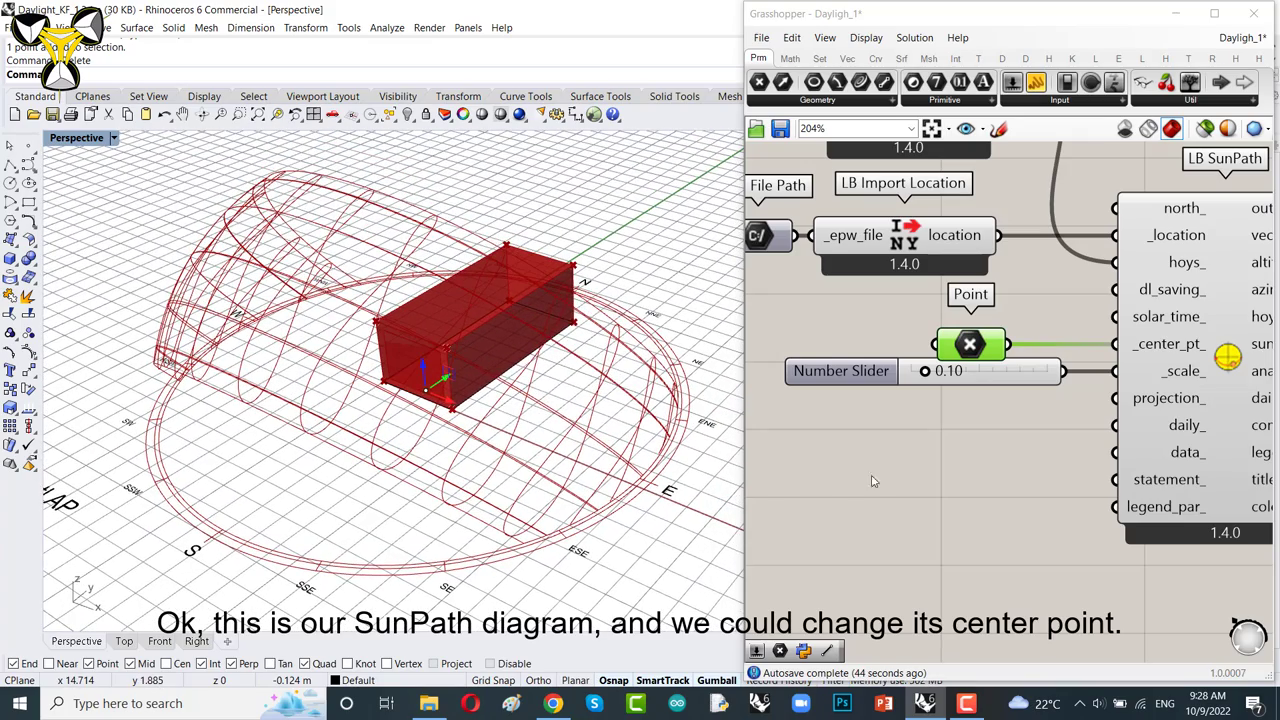
- Drag the Month, Day and Hour sliders to 10, 21 and 12, then orbit to see the sun point
scroll(940, 415, "down", 3)
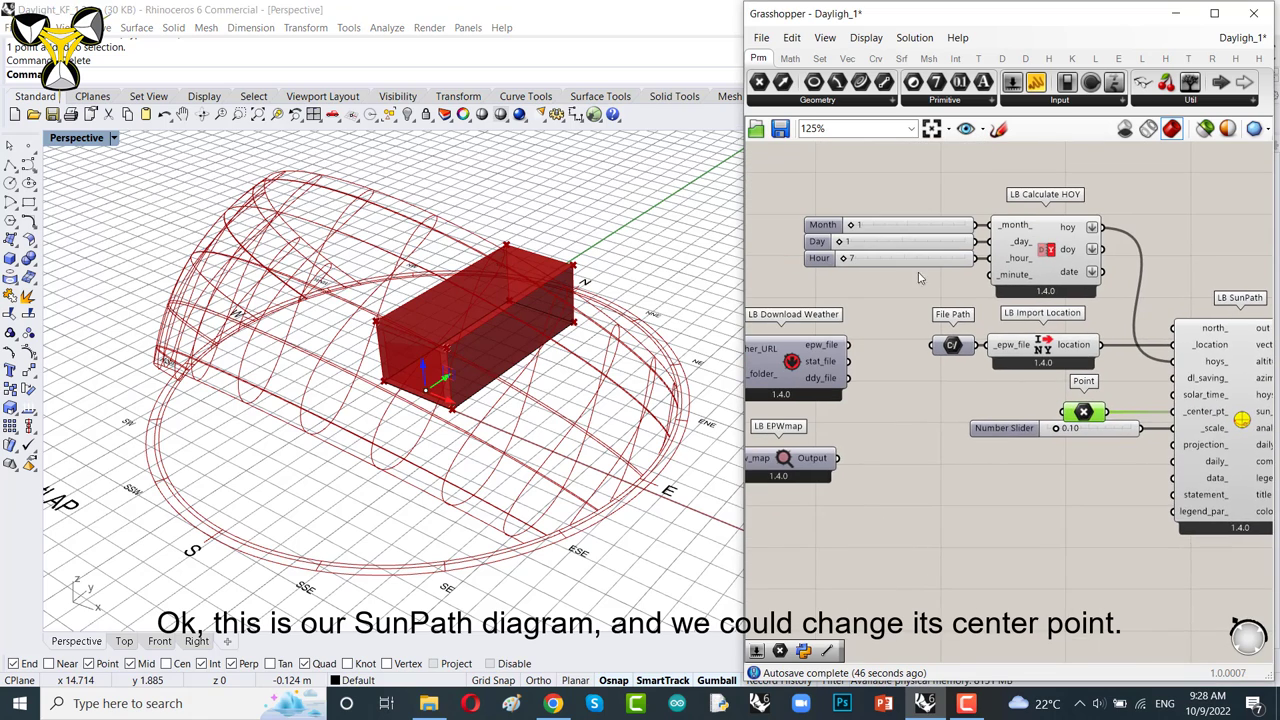
scroll(921, 267, "up", 2)
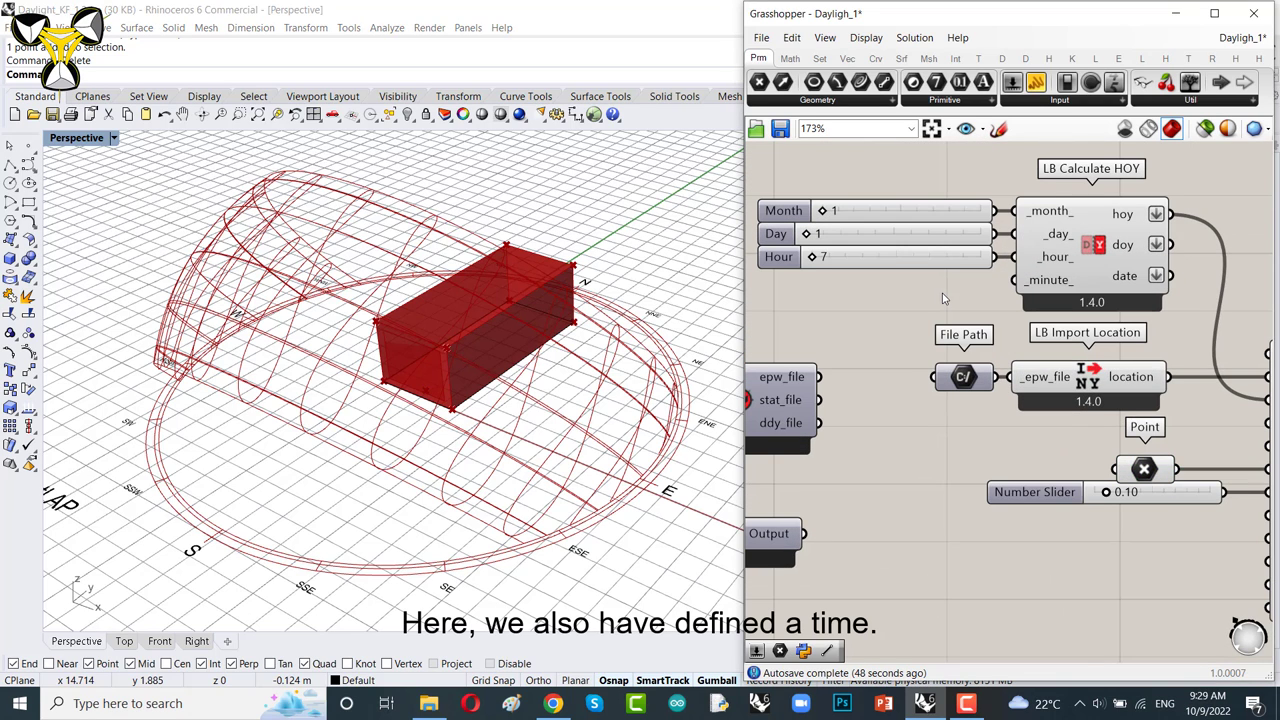
left_click_drag(822, 211, 948, 211)
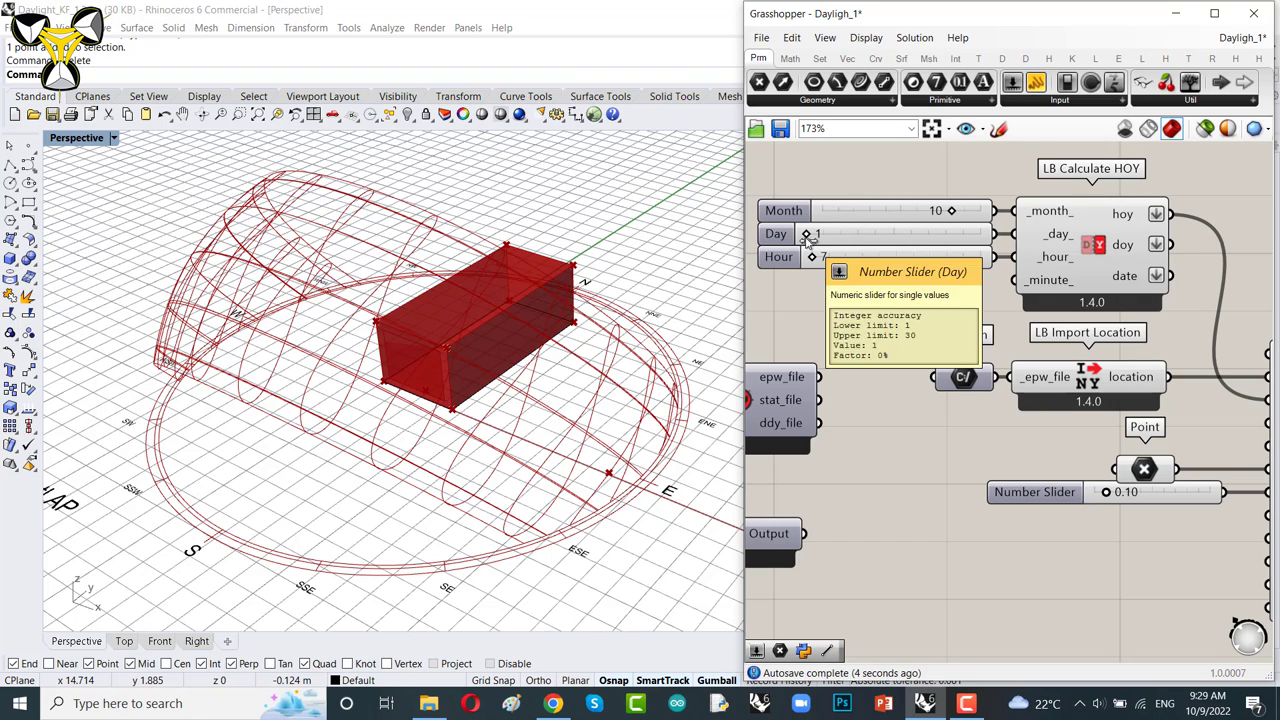
left_click_drag(807, 235, 928, 247)
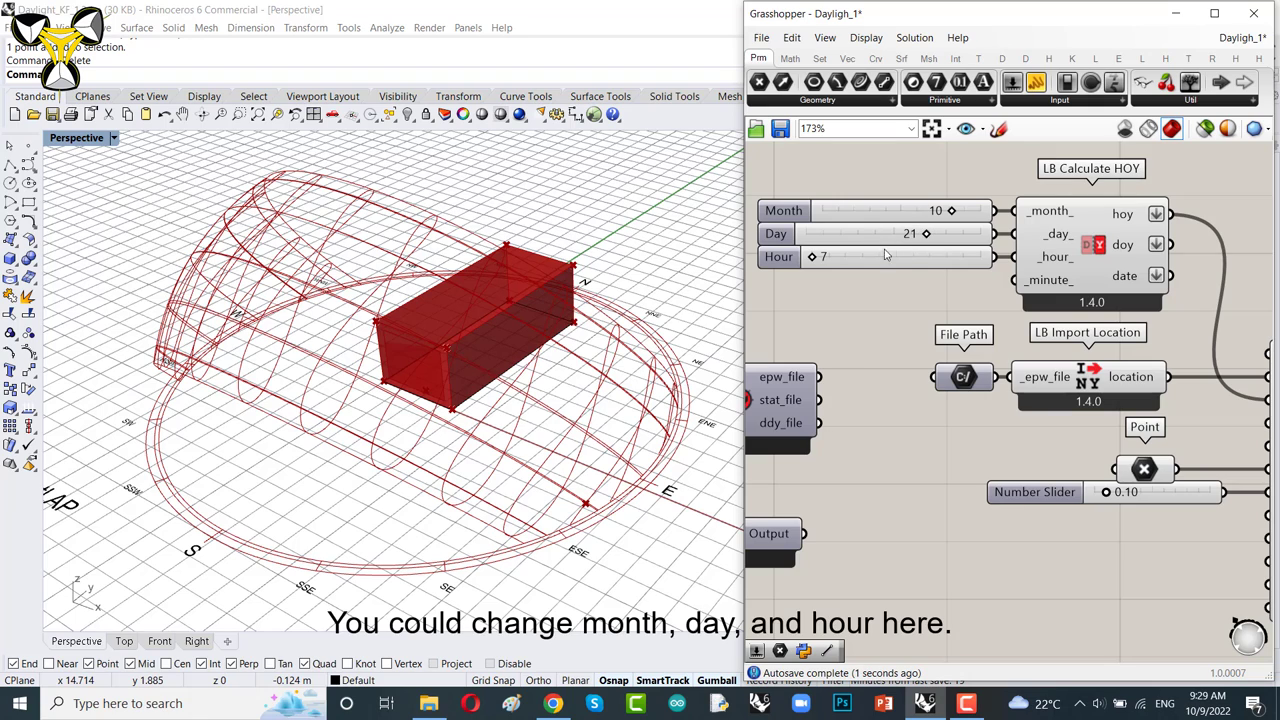
left_click_drag(814, 257, 884, 259)
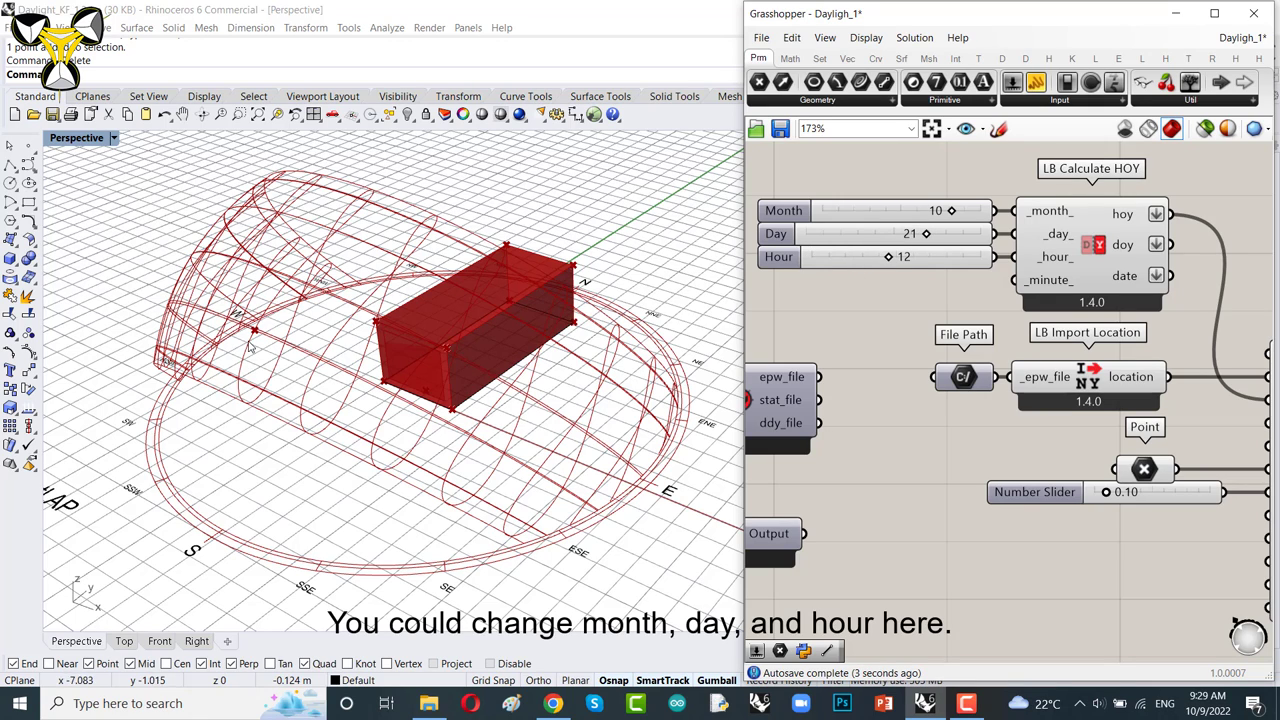
right_click_drag(255, 340, 352, 402)
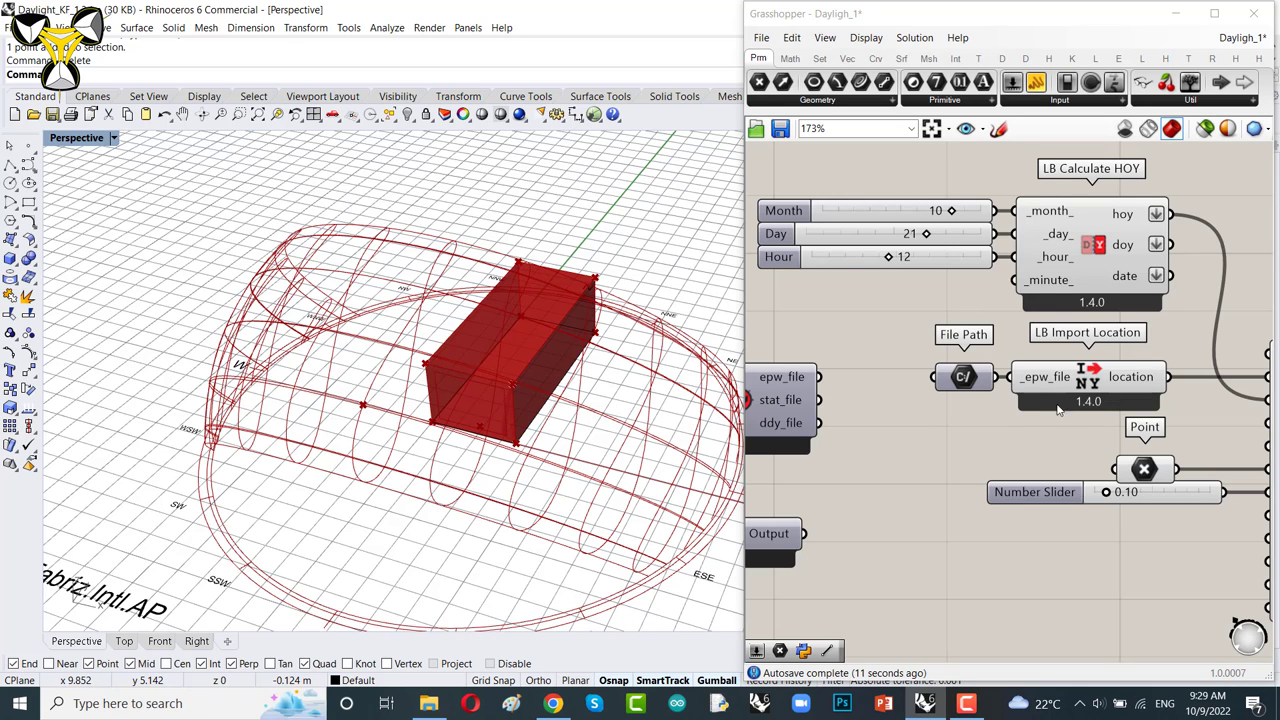
scroll(1060, 360, "down", 3)
scroll(1110, 307, "up", 3)
scroll(1110, 307, "up", 3)
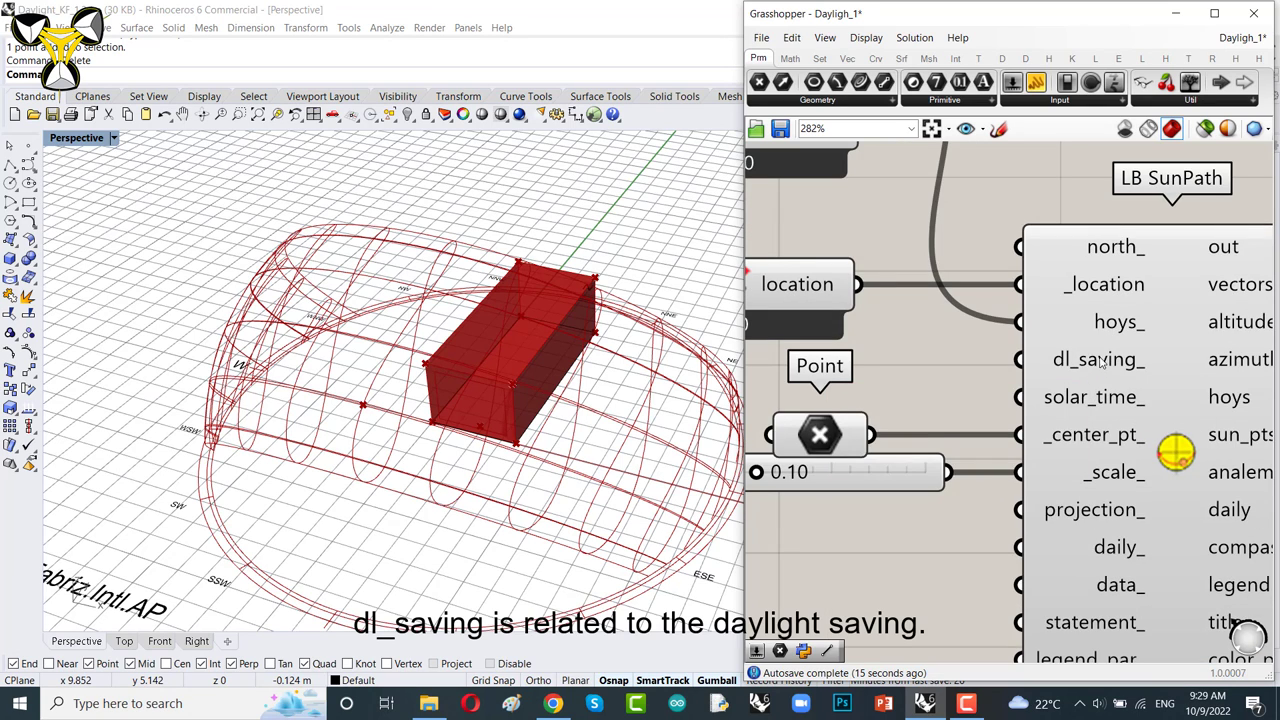
scroll(1100, 360, "down", 2)
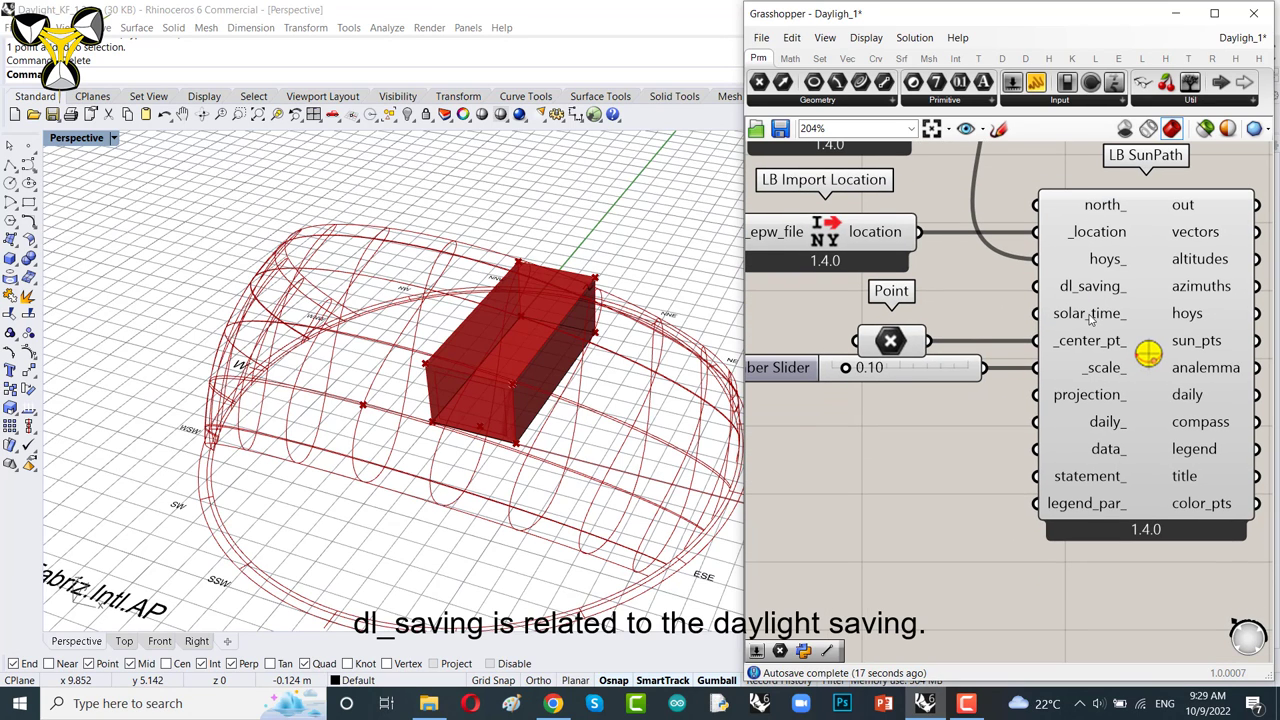
mouse_move(1091, 318)
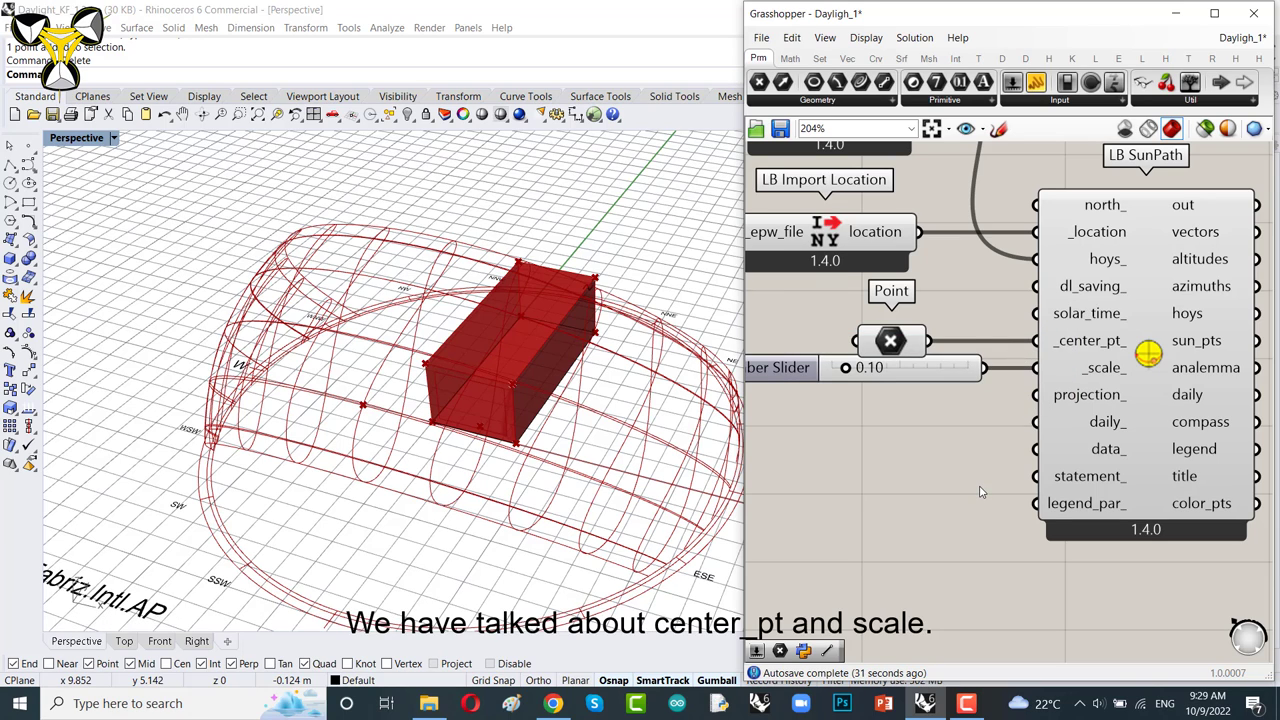
right_click_drag(952, 490, 963, 454)
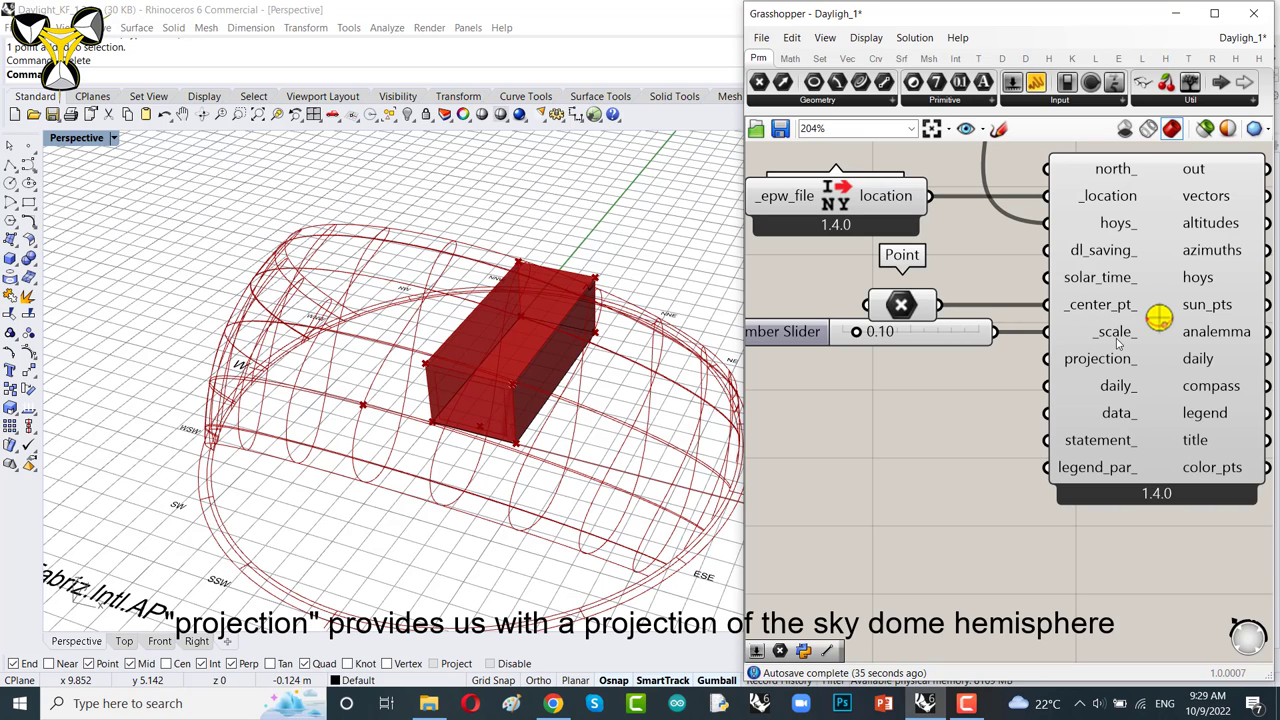
mouse_move(1112, 366)
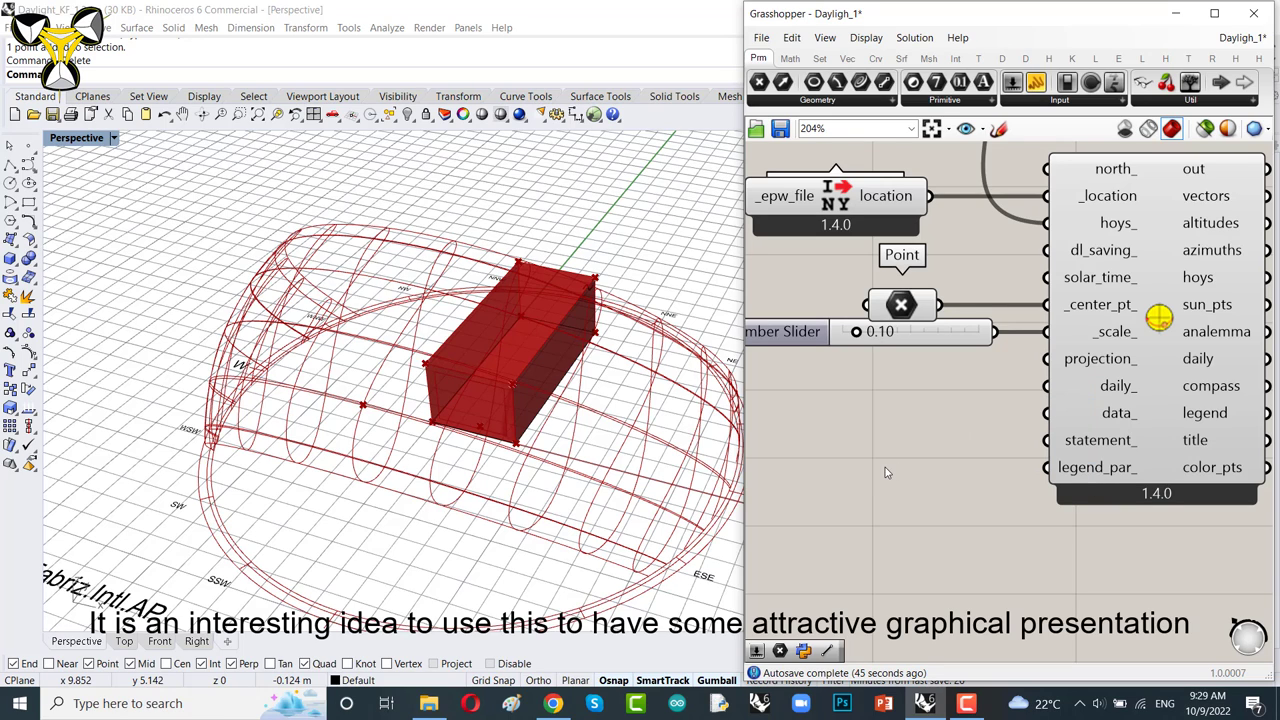
- Add a panel reading Orthographic and move it beside the SunPath's projection_ input
double_click(885, 467)
type("\"")
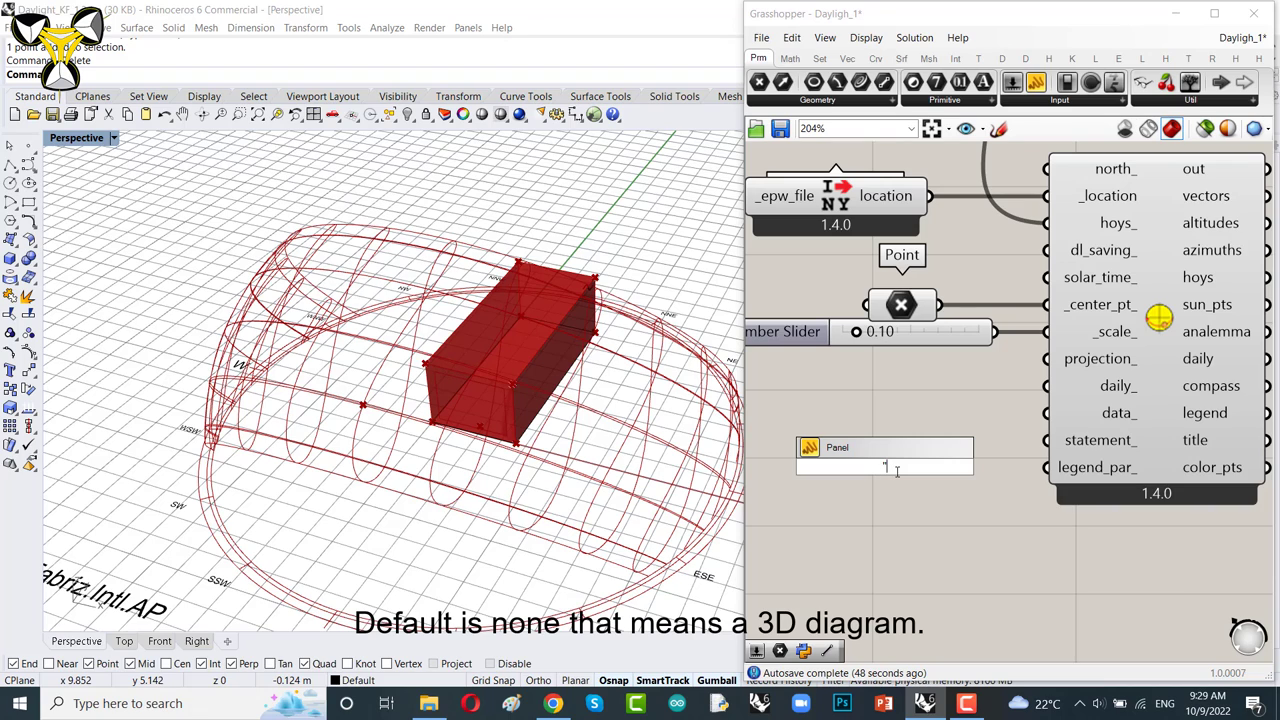
type("Orthog")
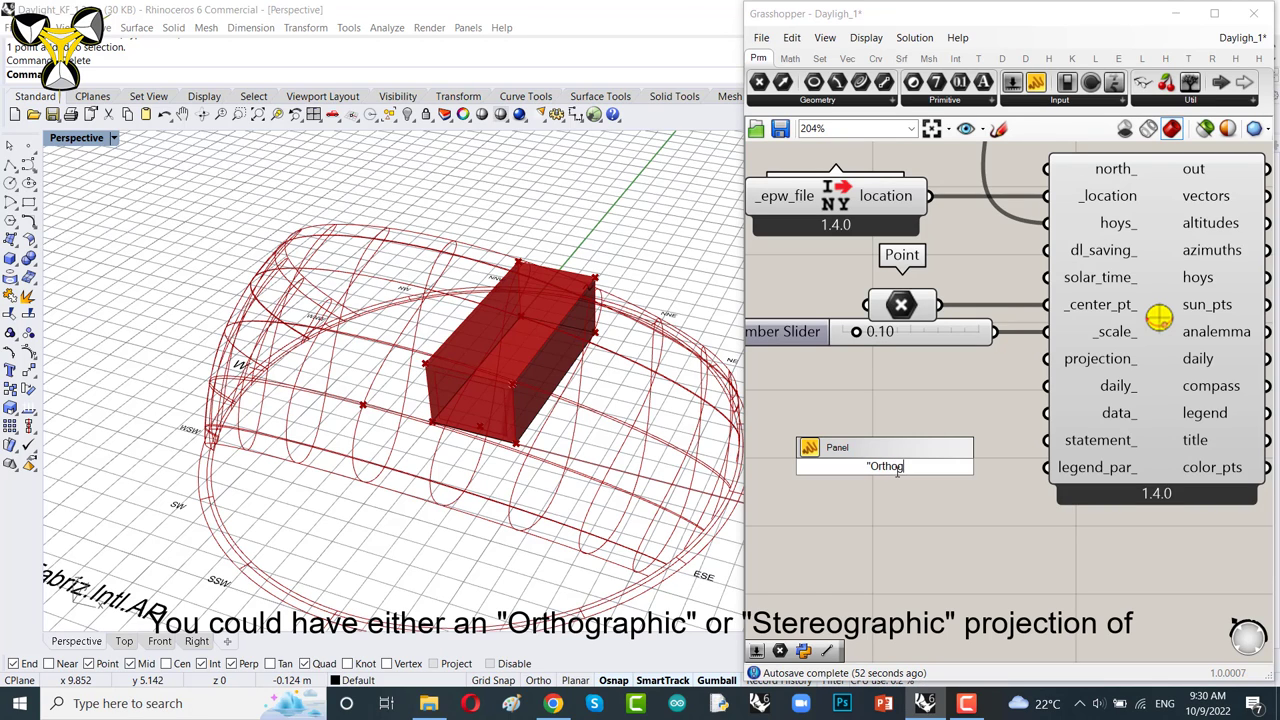
type("raphic")
left_click(908, 481)
left_click_drag(910, 467, 905, 405)
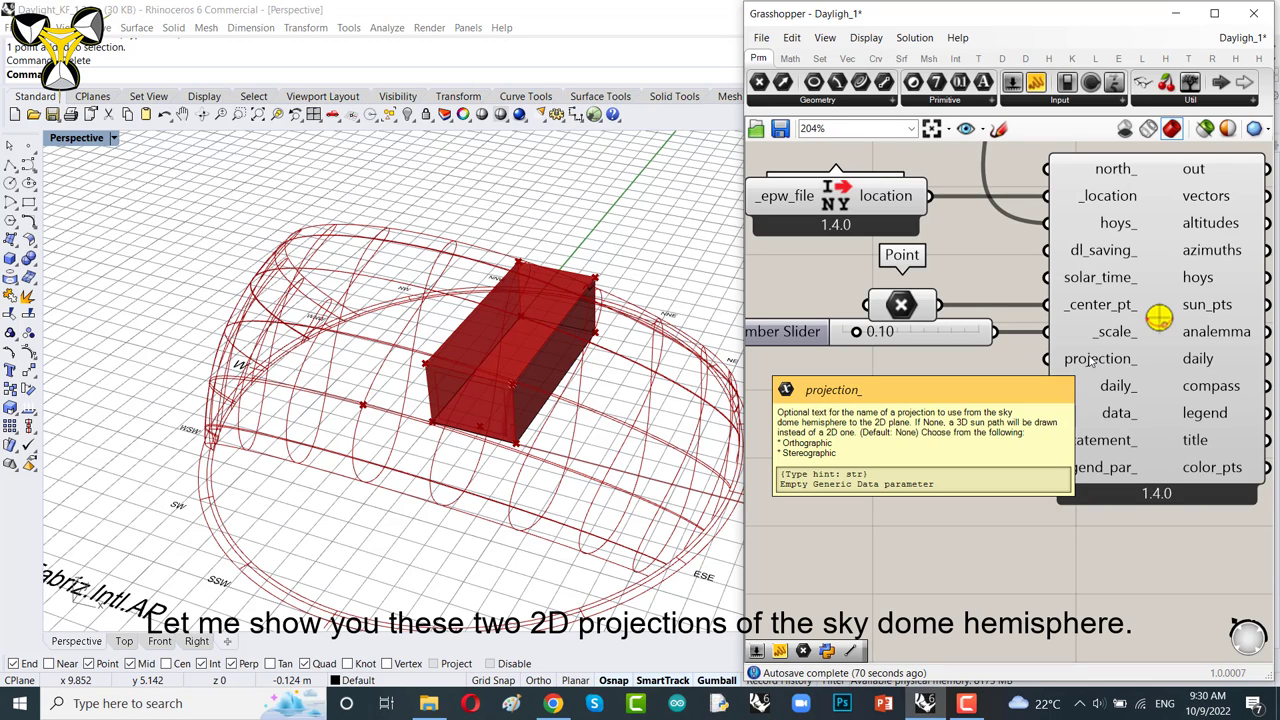
- Paste a duplicate panel below it and start retyping its text as Stereographic
key("ctrl+v")
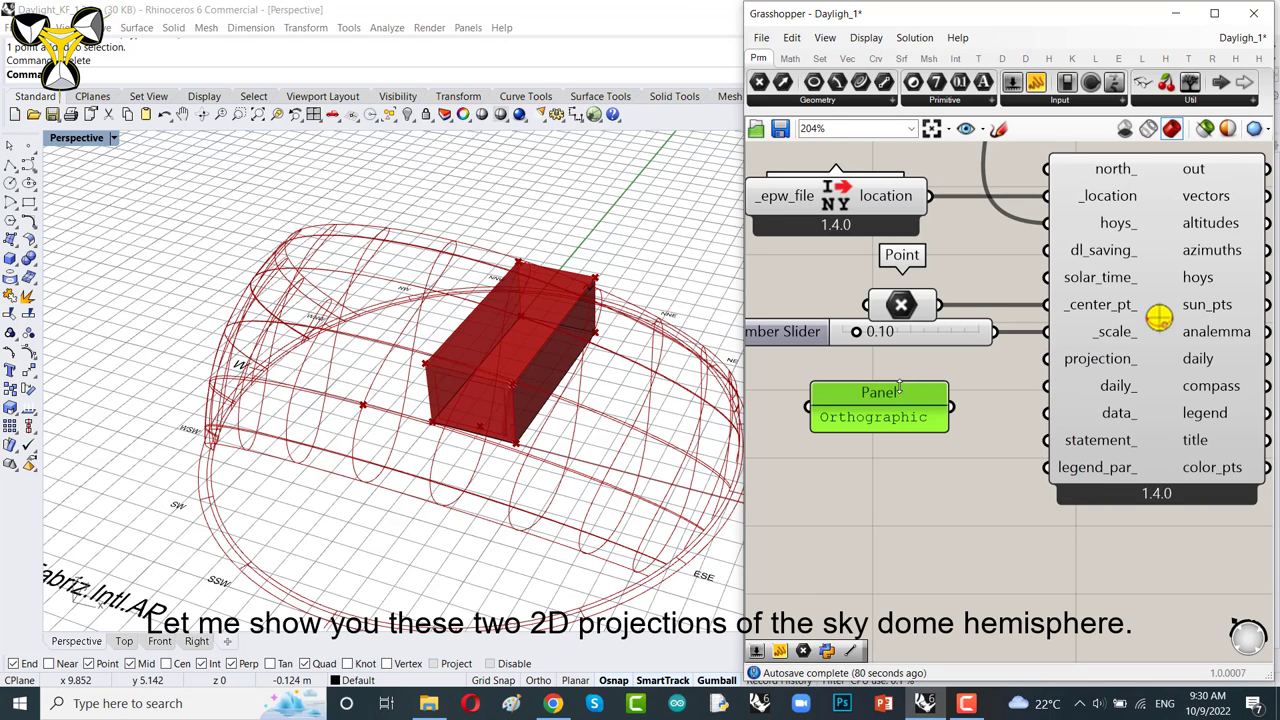
key("ctrl+v")
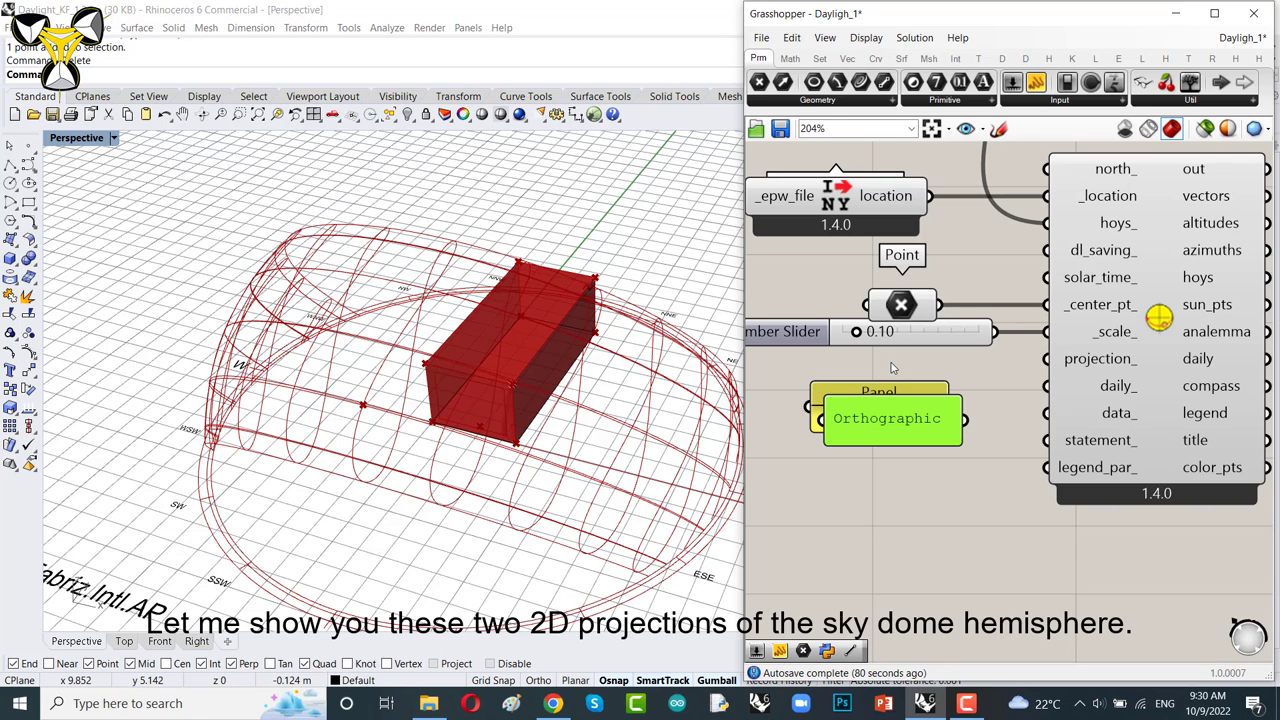
left_click_drag(918, 440, 898, 477)
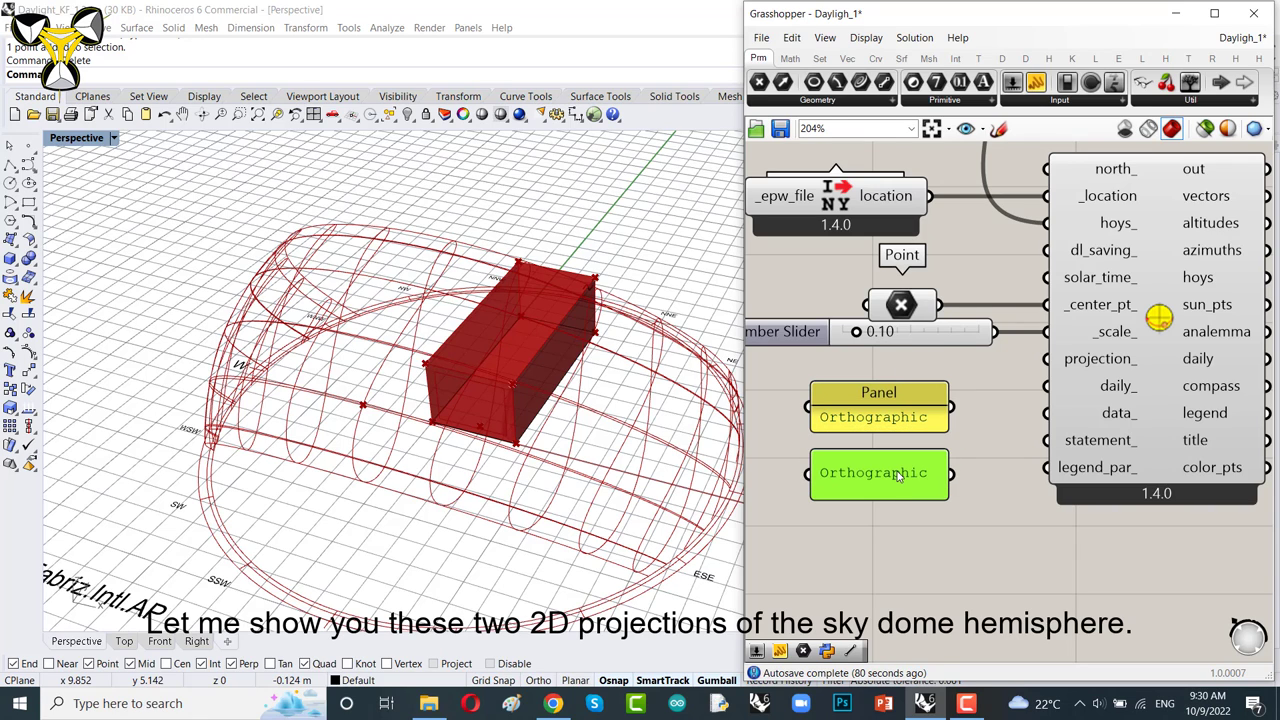
double_click(898, 477)
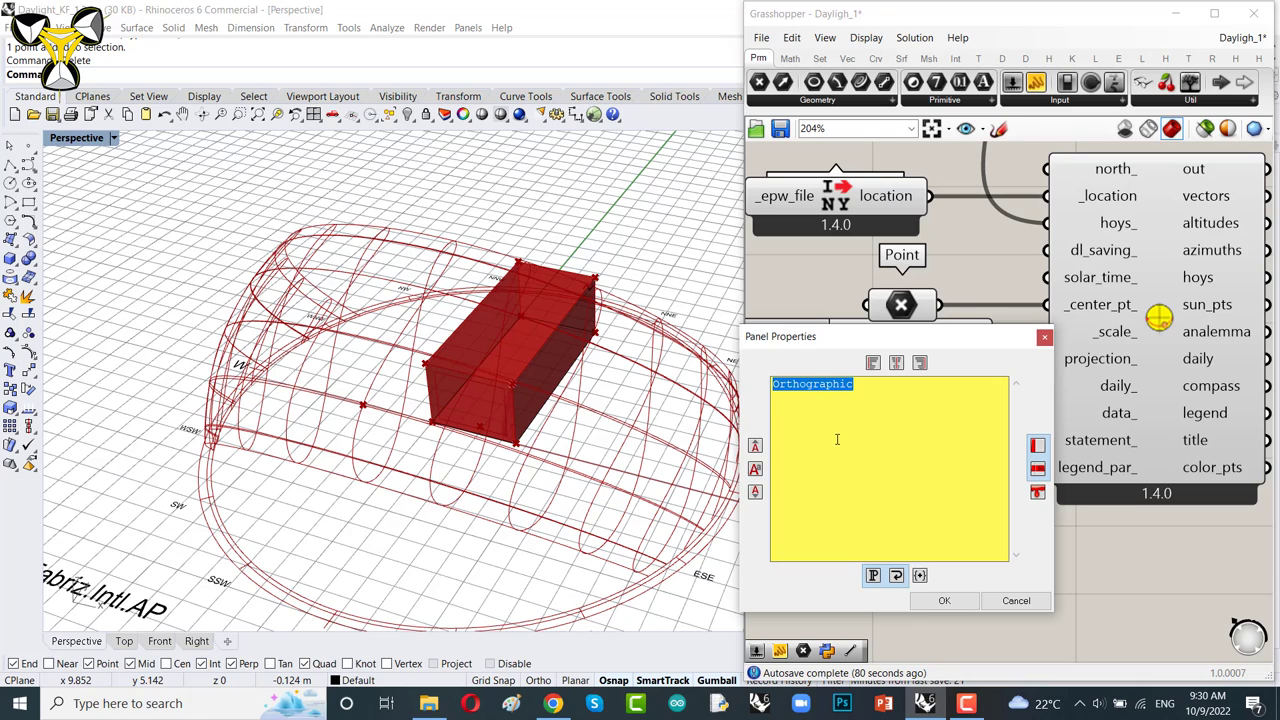
type("Stereo")
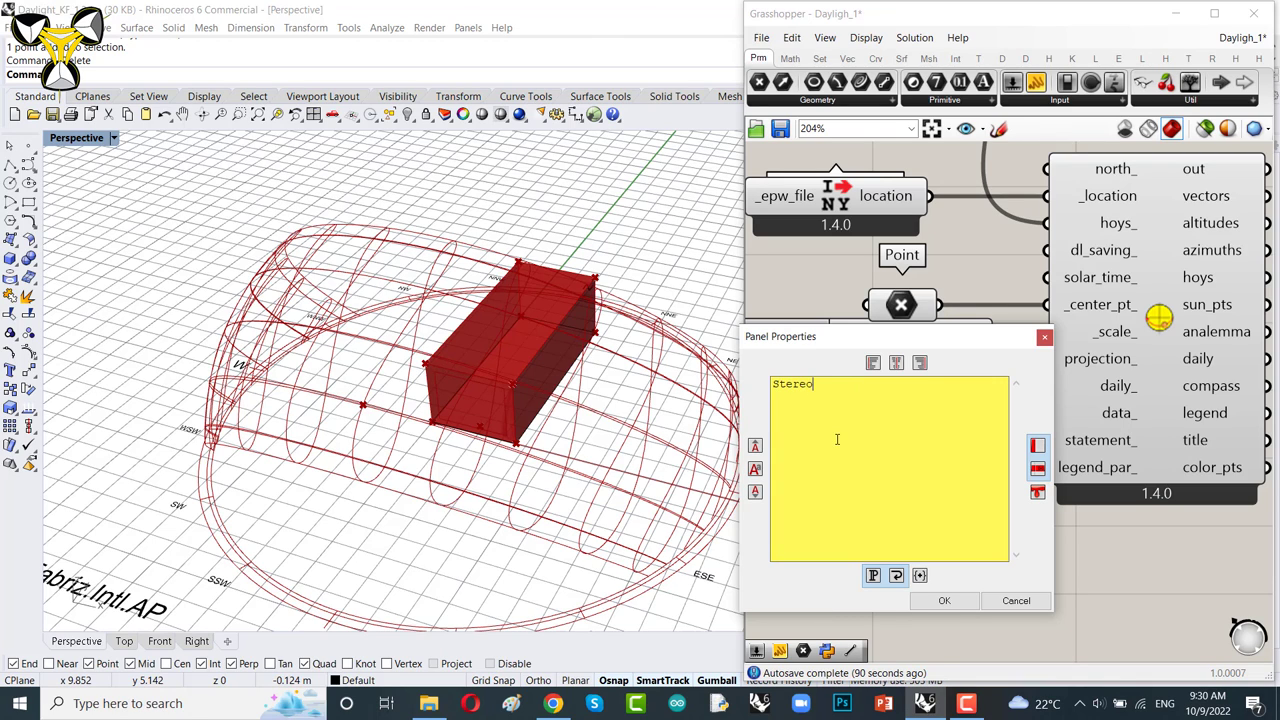
type("graphic")
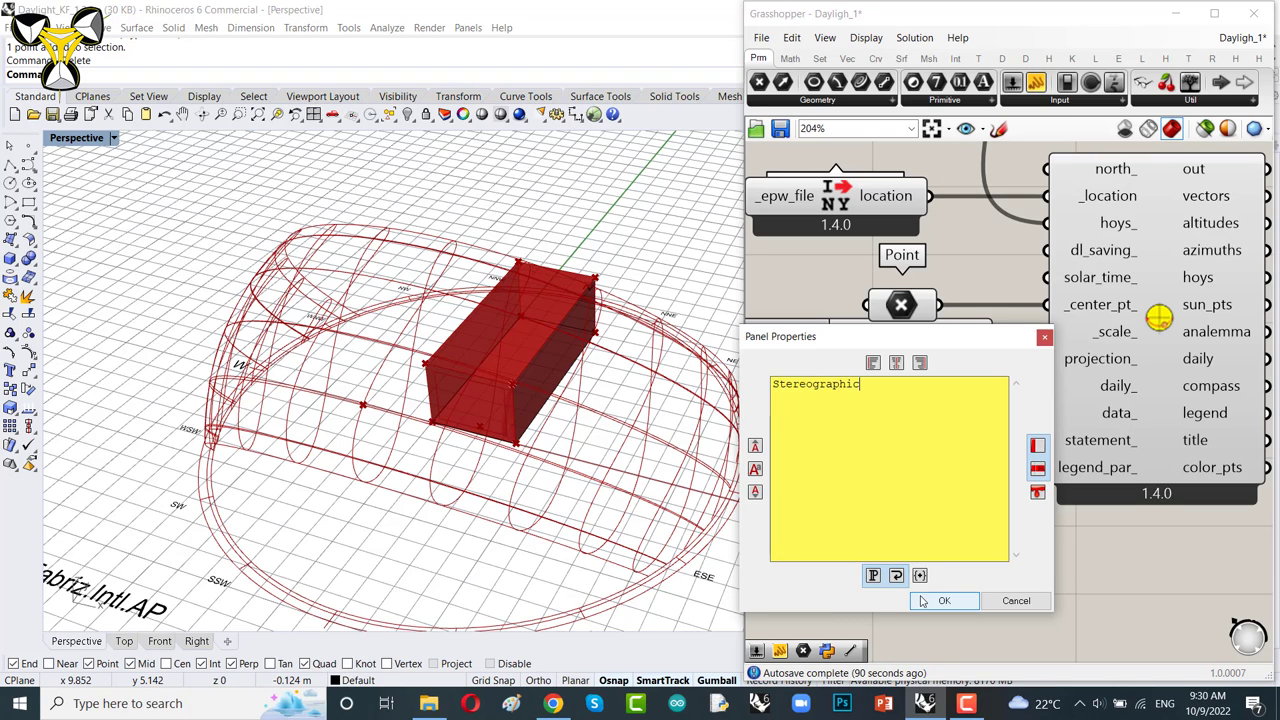
- Confirm the Stereographic text, colour the panel white, and shrink both projection panels' height
left_click(926, 601)
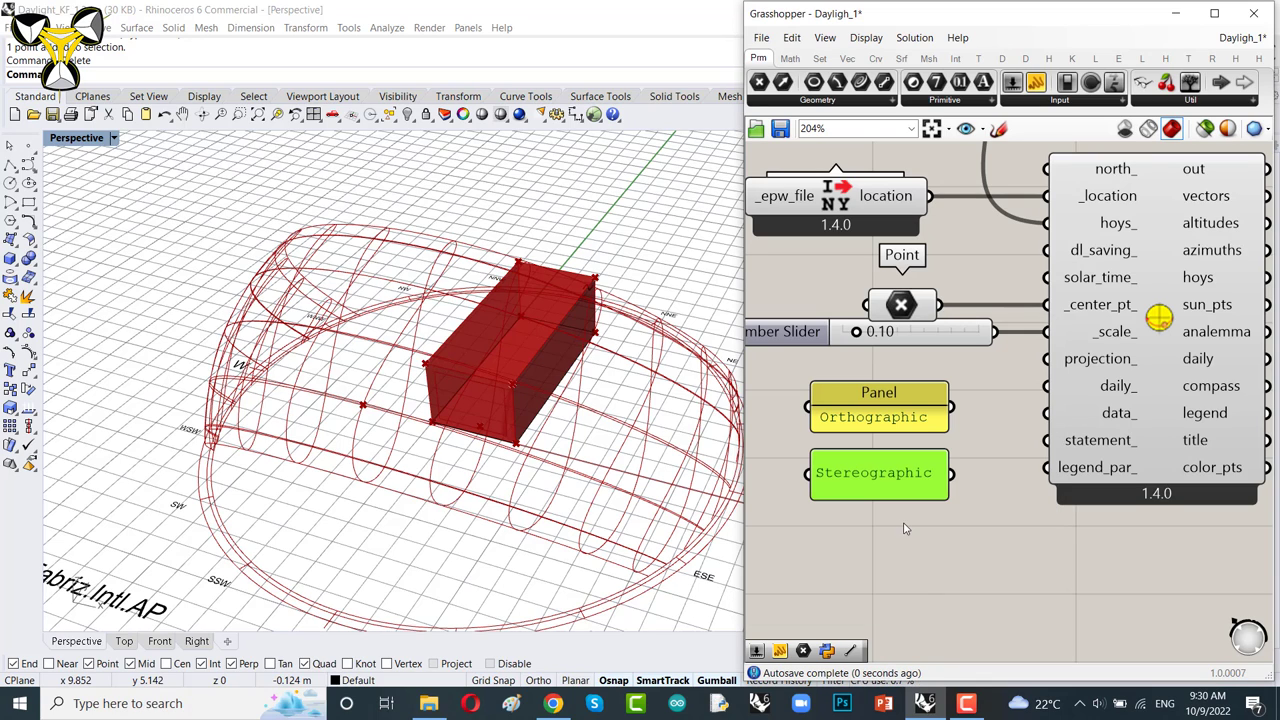
right_click(897, 400)
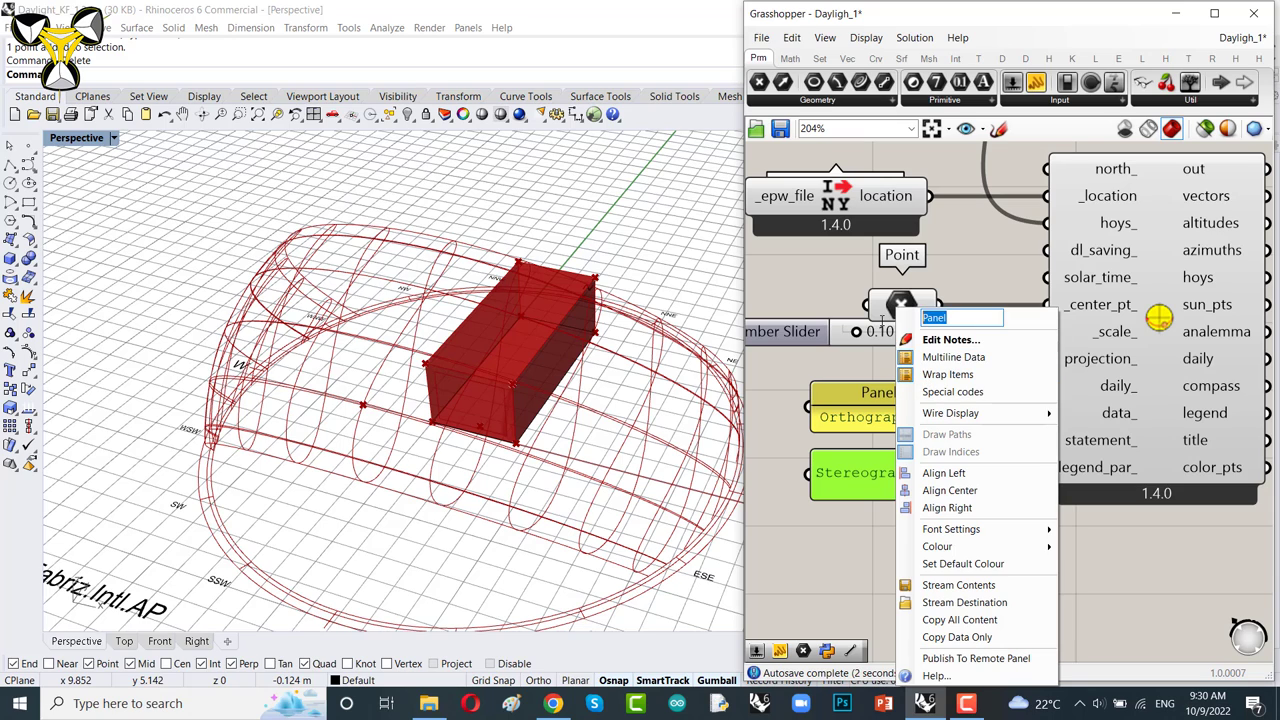
left_click(845, 386)
right_click(869, 405)
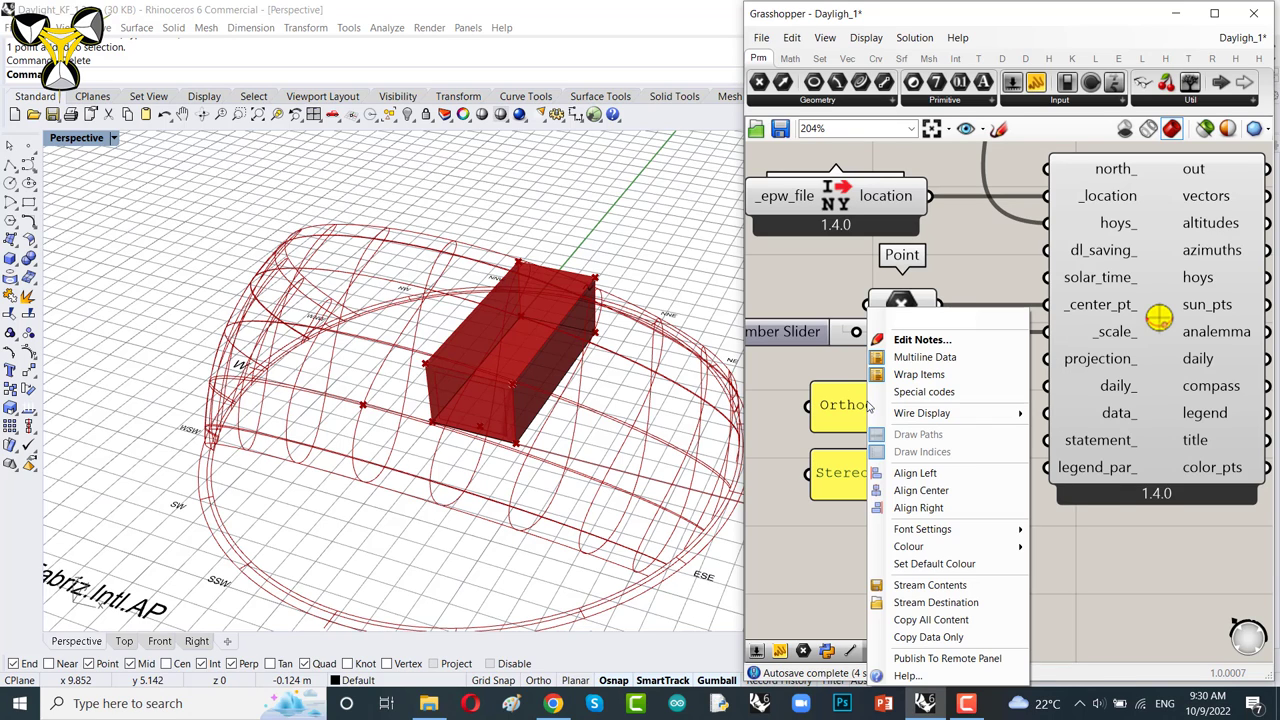
mouse_move(985, 546)
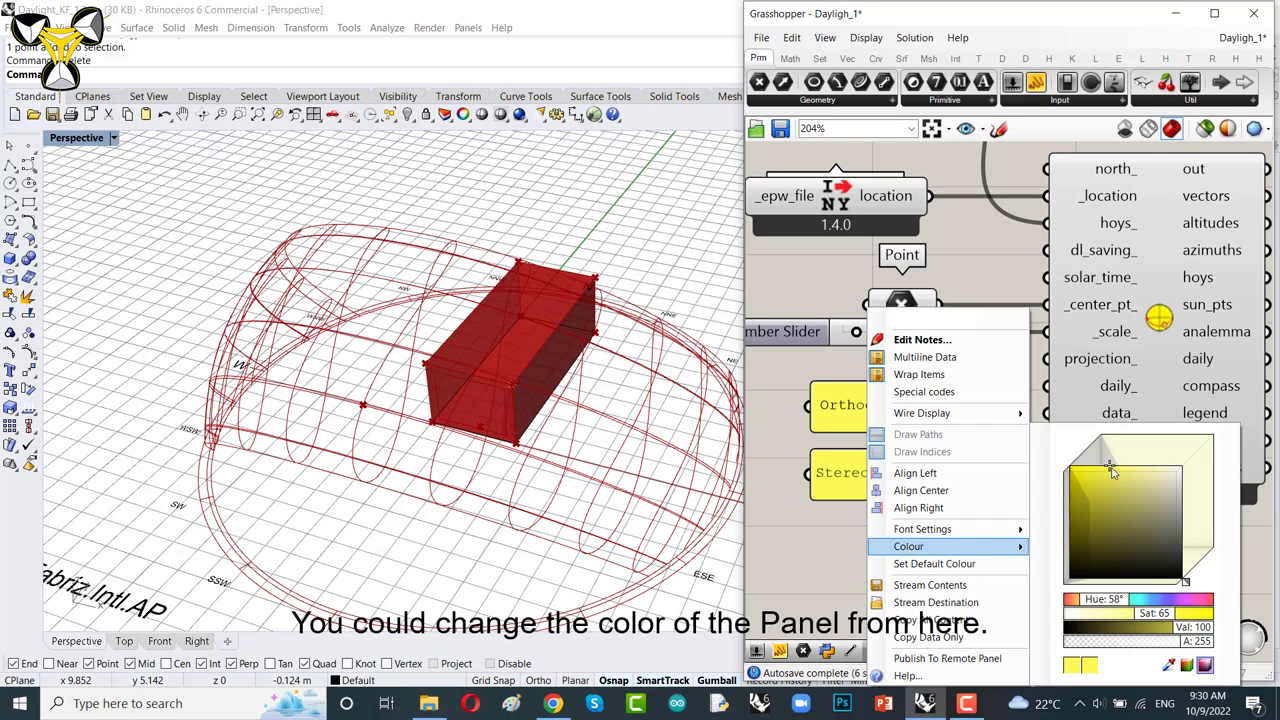
left_click(833, 550)
right_click(851, 470)
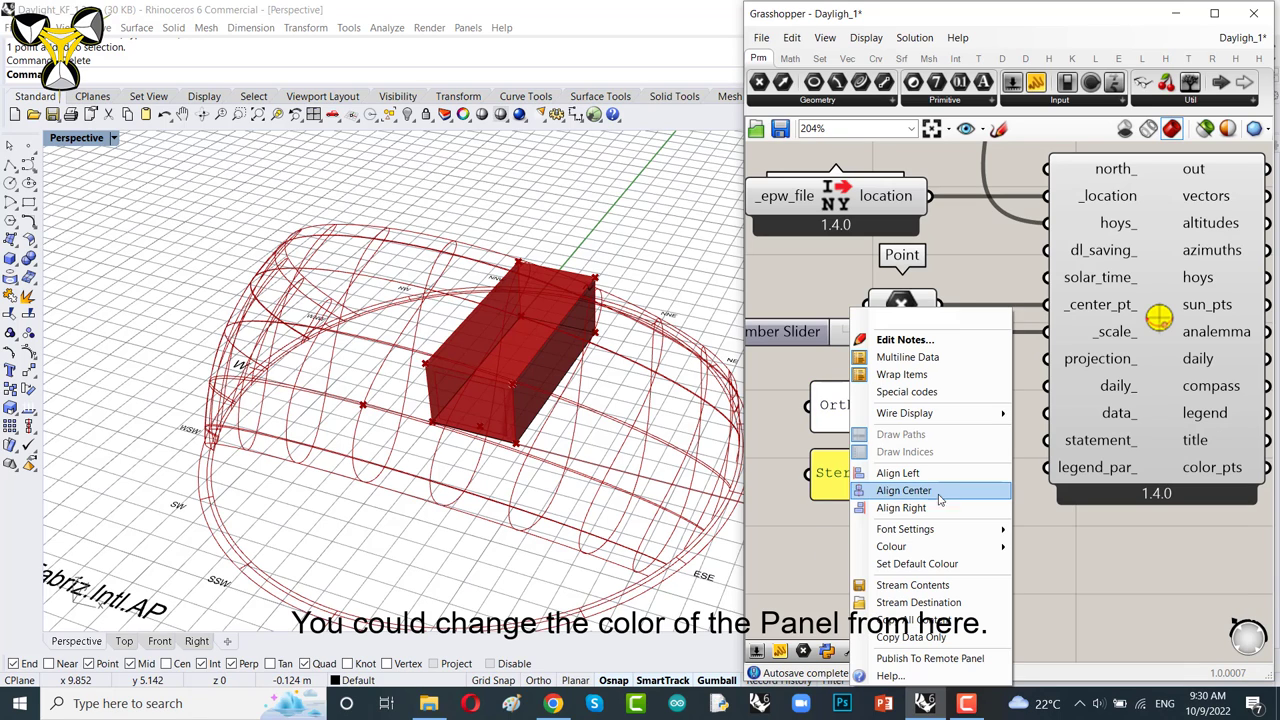
mouse_move(982, 548)
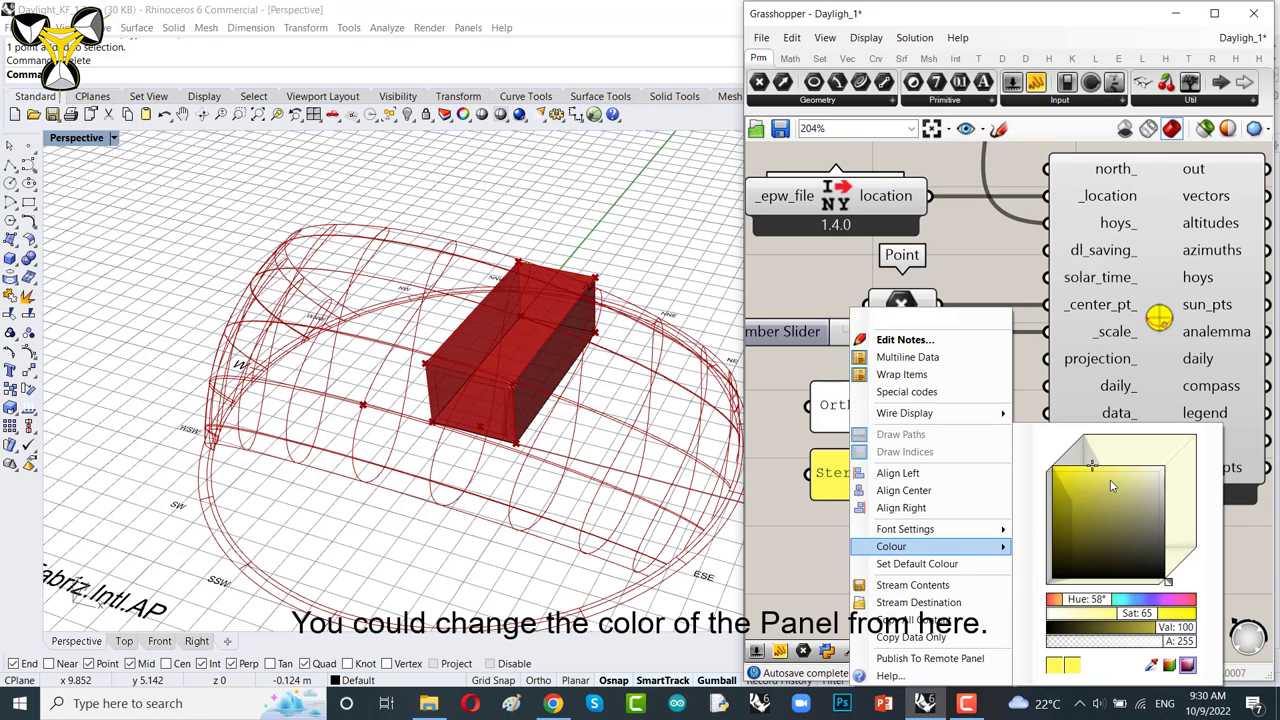
left_click(1053, 467)
left_click(885, 494)
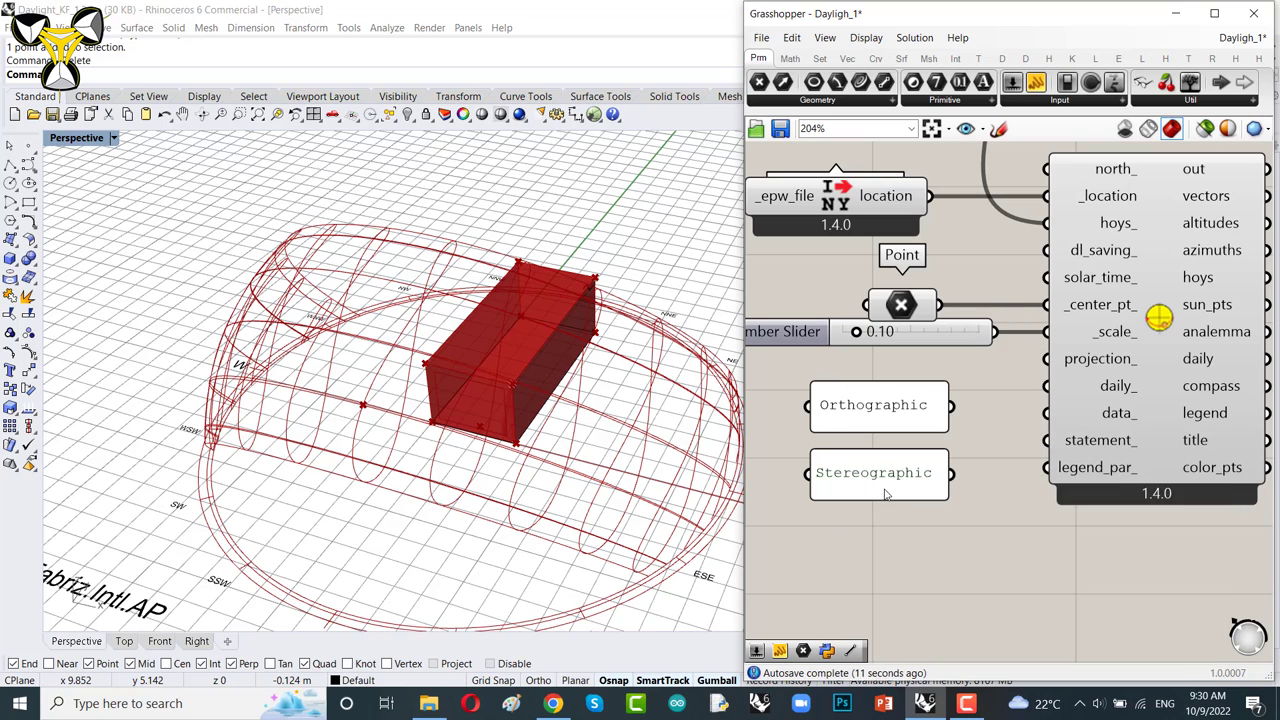
left_click_drag(883, 494, 1046, 358)
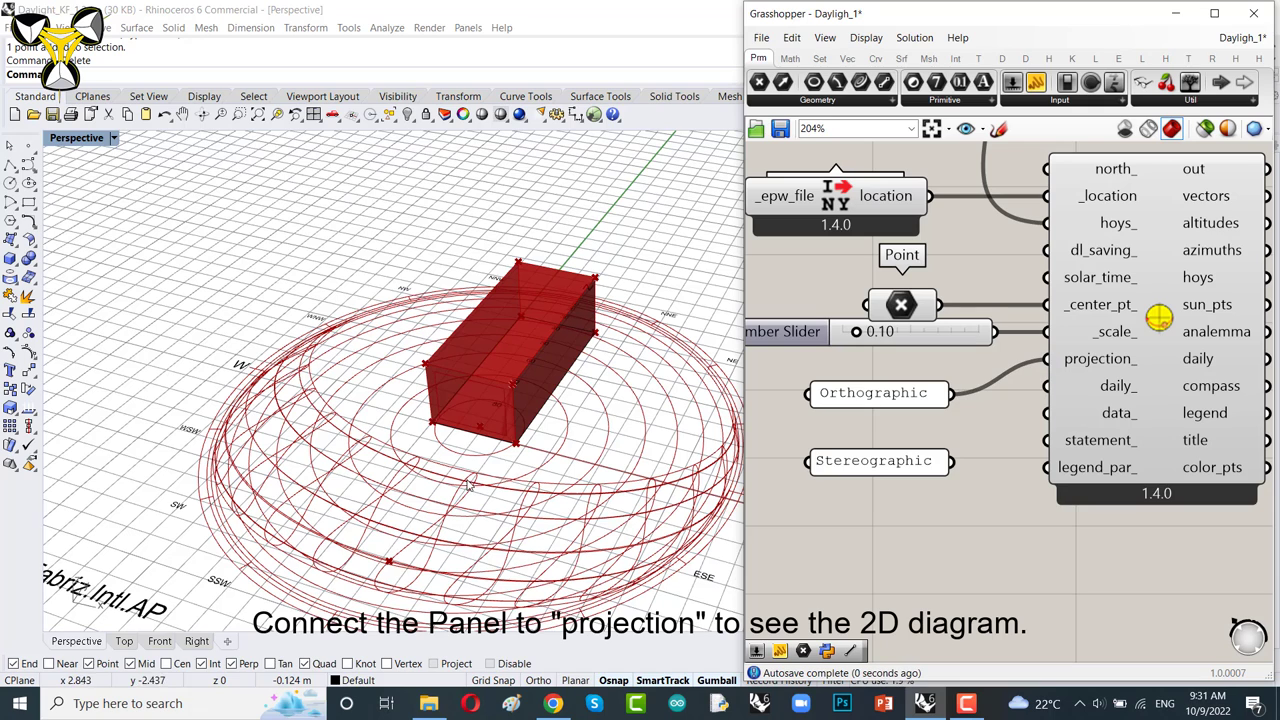
- Switch Rhino to the Top view and rewire projection_ from Orthographic to Stereographic
left_click(124, 641)
mouse_move(1046, 358)
left_mouse_down("ctrl")
mouse_move(953, 394)
mouse_move(1046, 358)
left_mouse_up("ctrl")
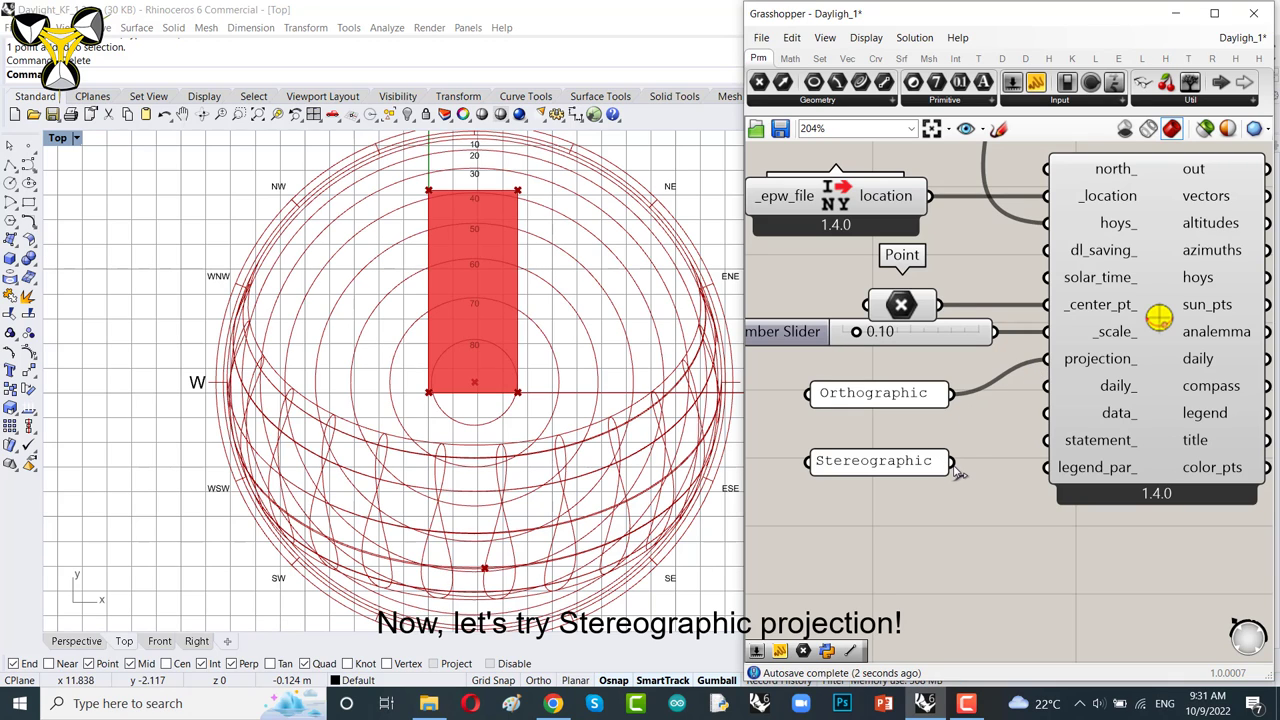
left_click_drag(951, 461, 1046, 358)
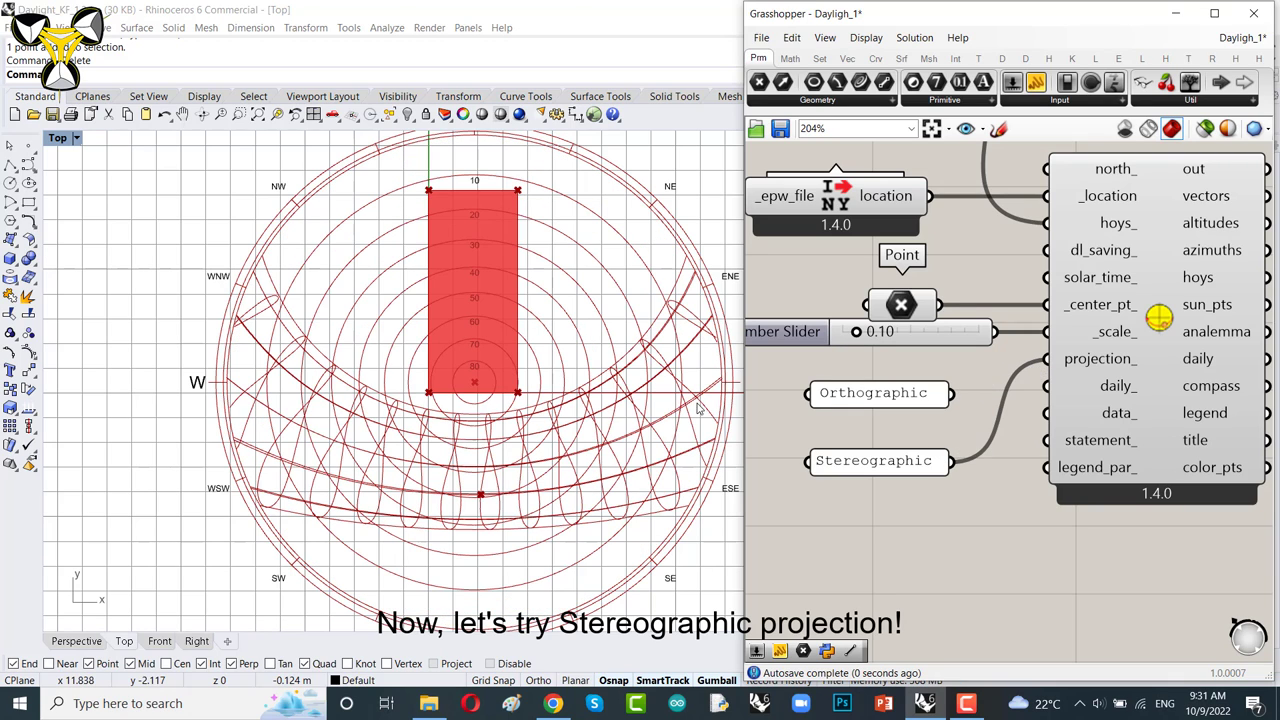
- Move both projection panels up-left and reconnect Stereographic to the projection_ input
scroll(517, 413, "down", 3)
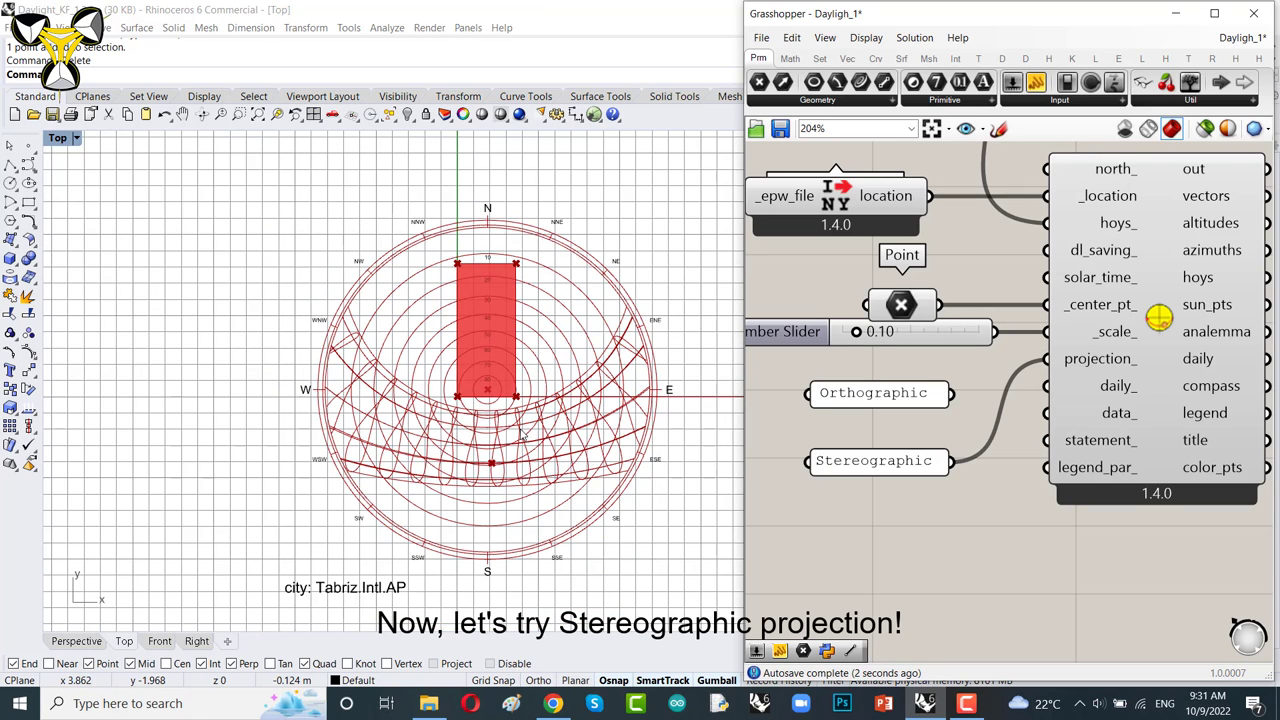
left_click_drag(885, 462, 883, 422)
left_click_drag(887, 476, 866, 421)
left_click_drag(1008, 371, 1047, 359)
left_click(918, 484)
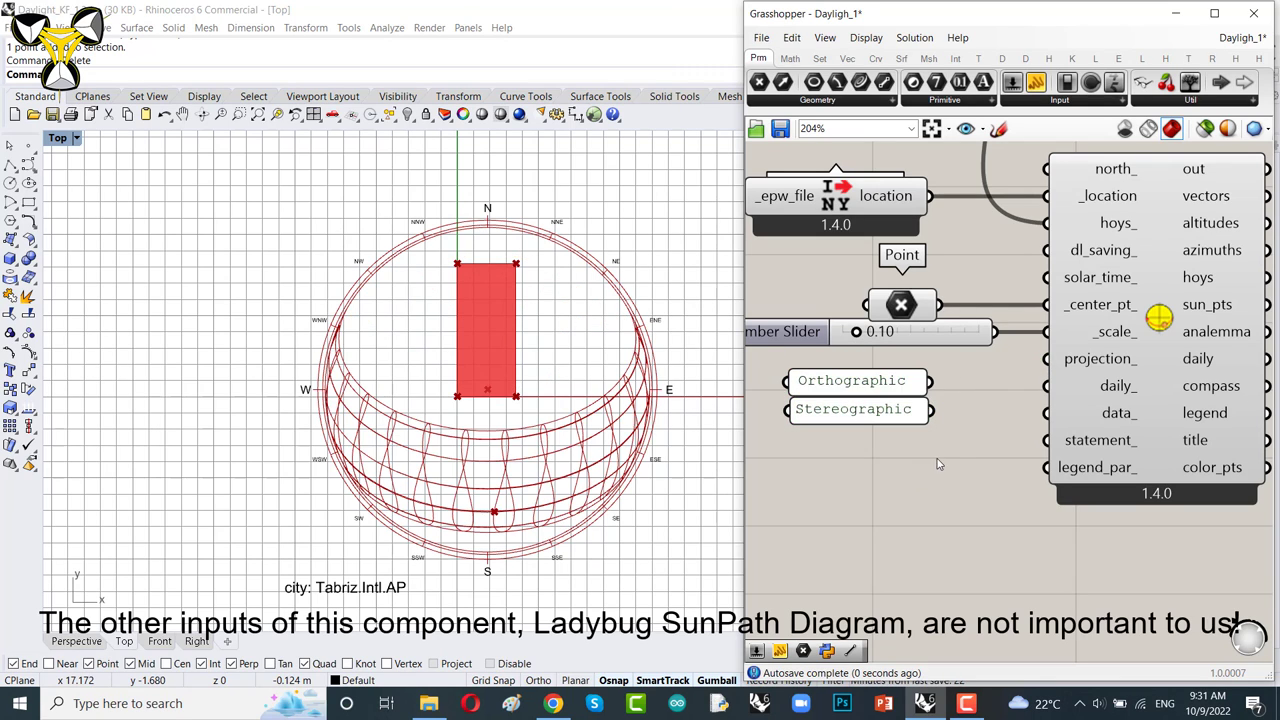
mouse_move(1110, 388)
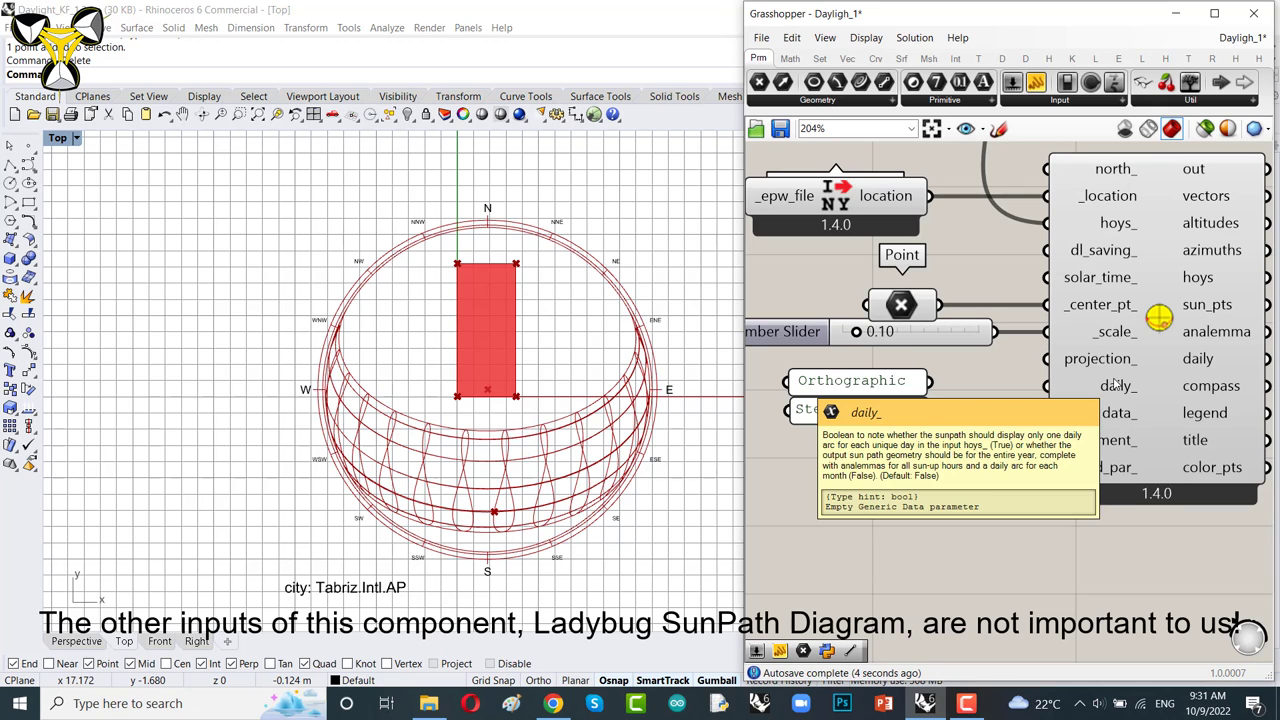
scroll(1114, 385, "down", 4)
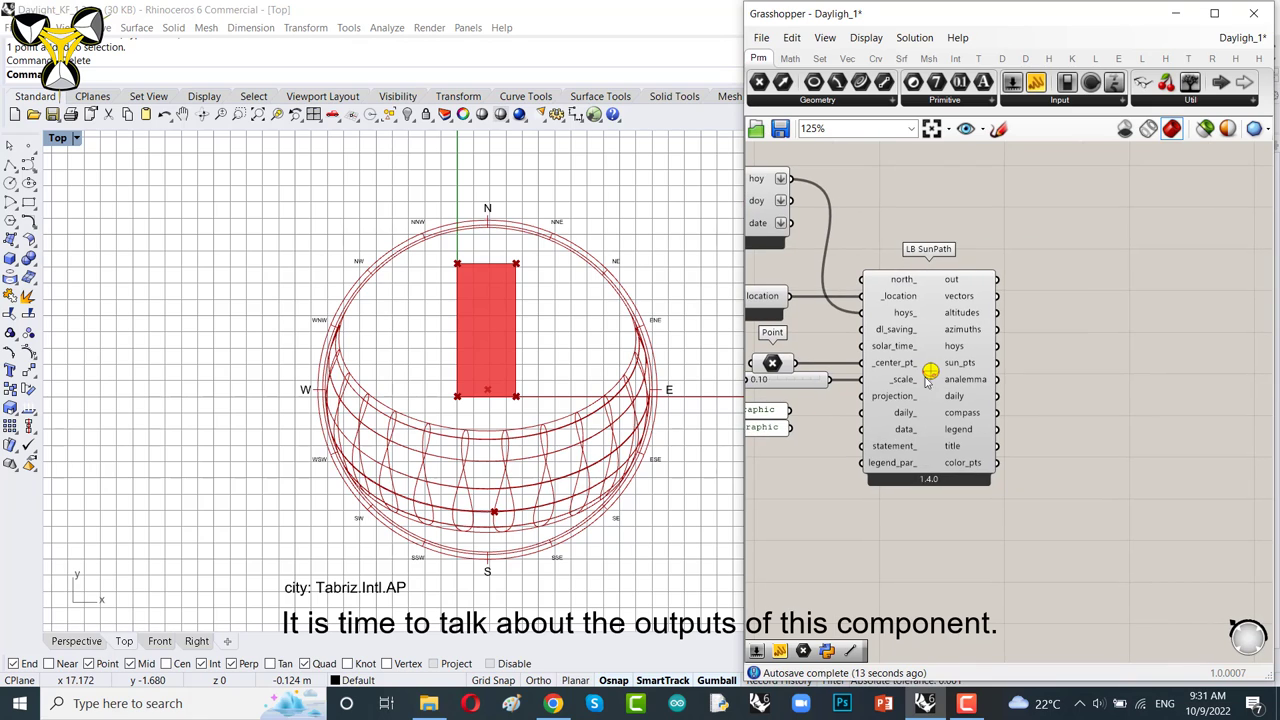
- Return Rhino to Perspective, orbit to the dome, and inspect the vectors output (-0.041329, 0.753311, -0.656364)
scroll(956, 266, "up", 4)
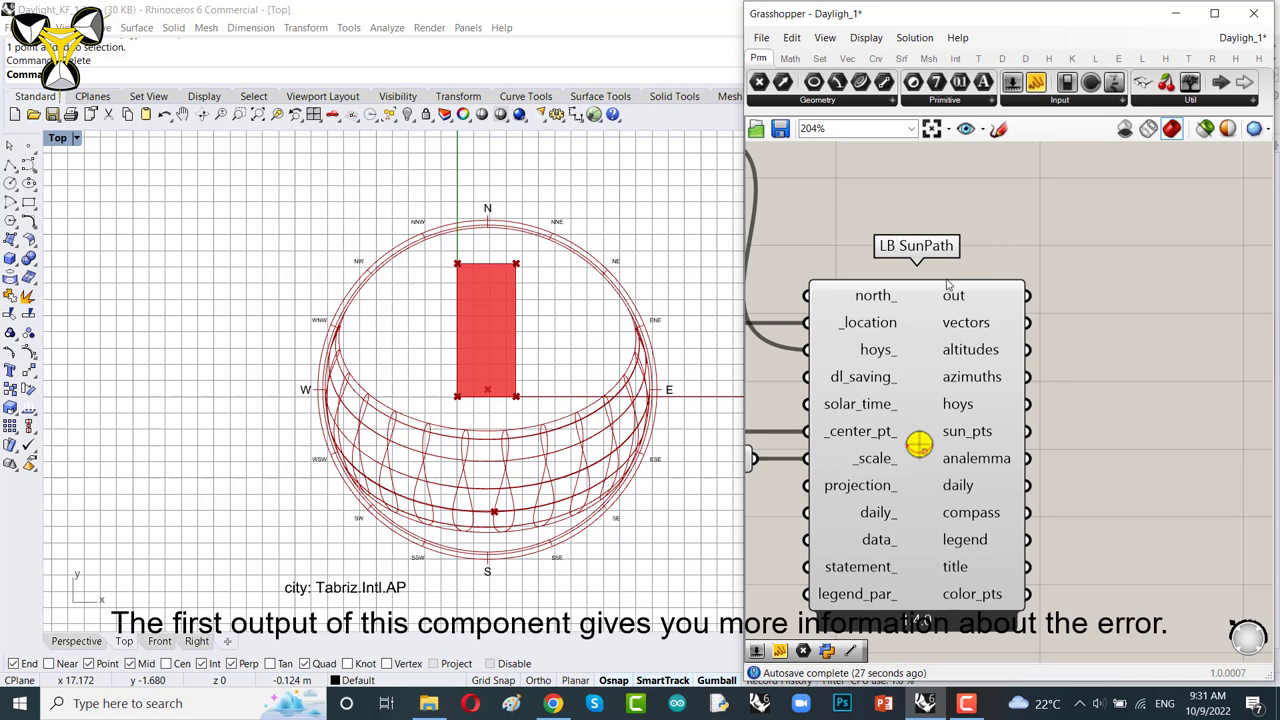
mouse_move(963, 326)
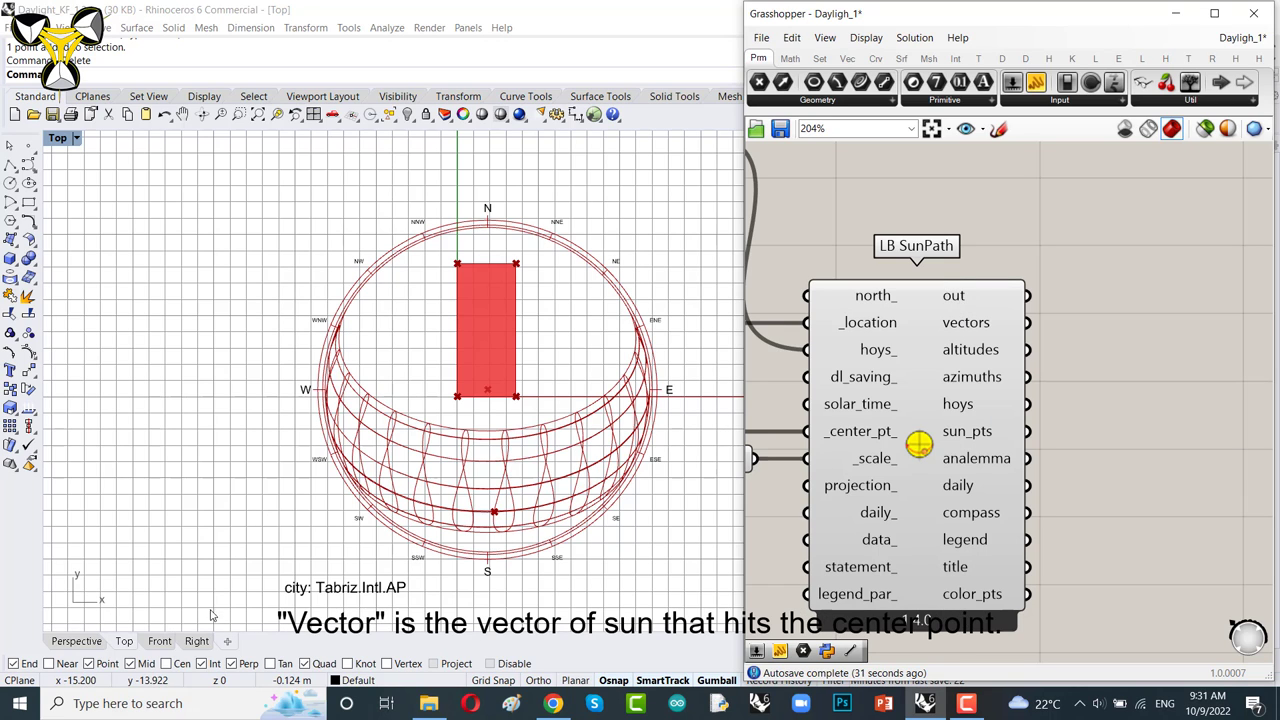
left_click(78, 642)
right_click_drag(165, 590, 455, 360)
mouse_move(970, 330)
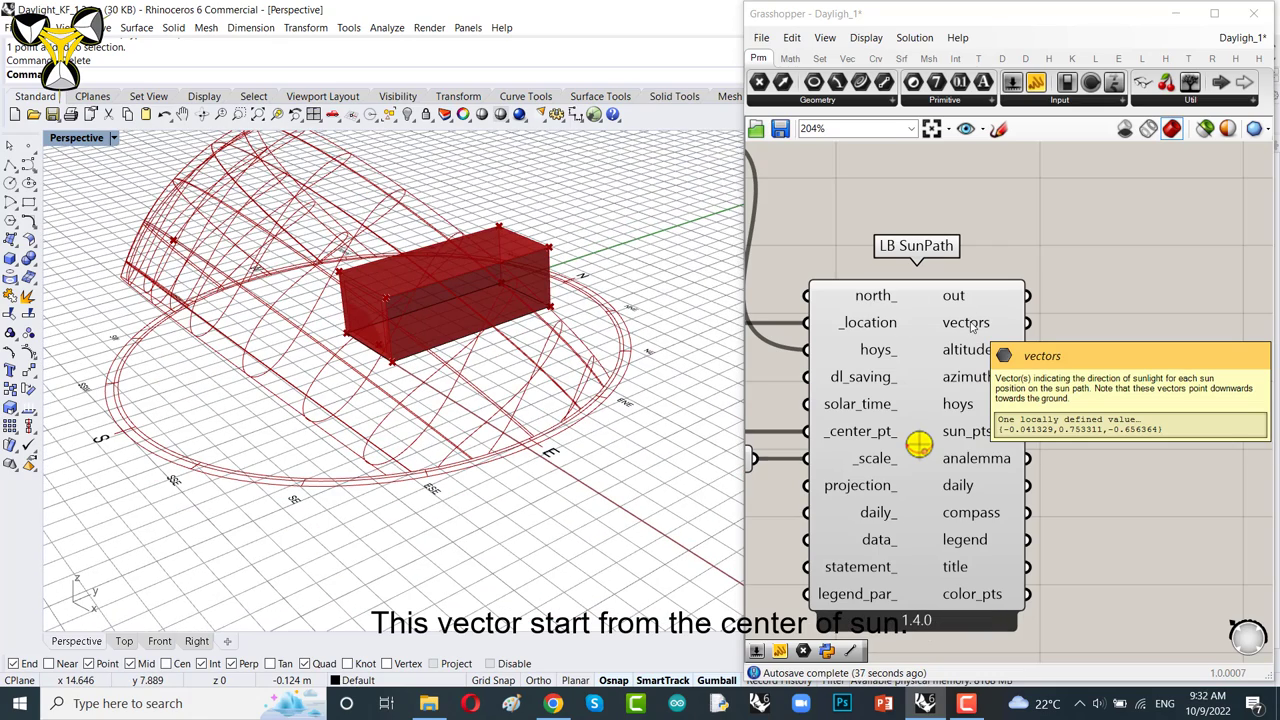
- Place a Vector Display beside LB SunPath and feed it the sun vectors
left_click(1002, 58)
left_click(1205, 101)
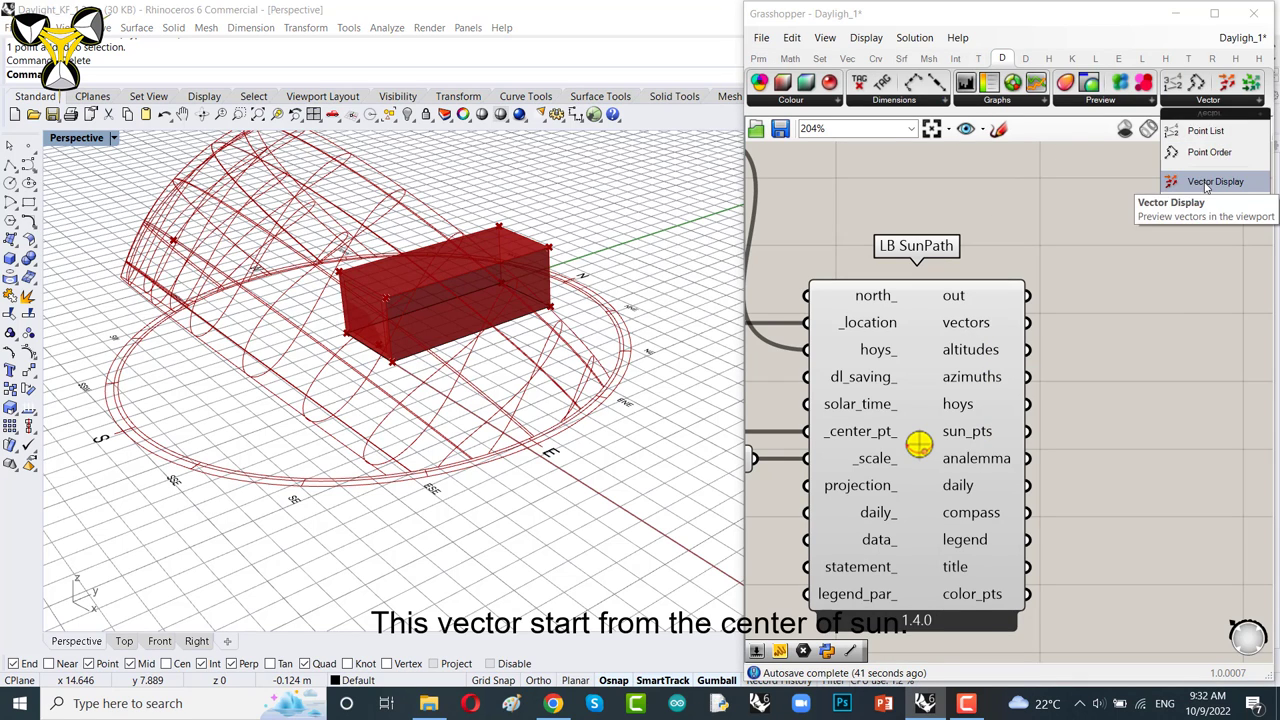
left_click_drag(1215, 181, 1166, 318)
right_click_drag(1084, 372, 1048, 368)
left_click_drag(991, 319, 1080, 328)
- Wire the centre Point into the Vector Display's Anchor and orbit to view the sun vector
left_click(1135, 338)
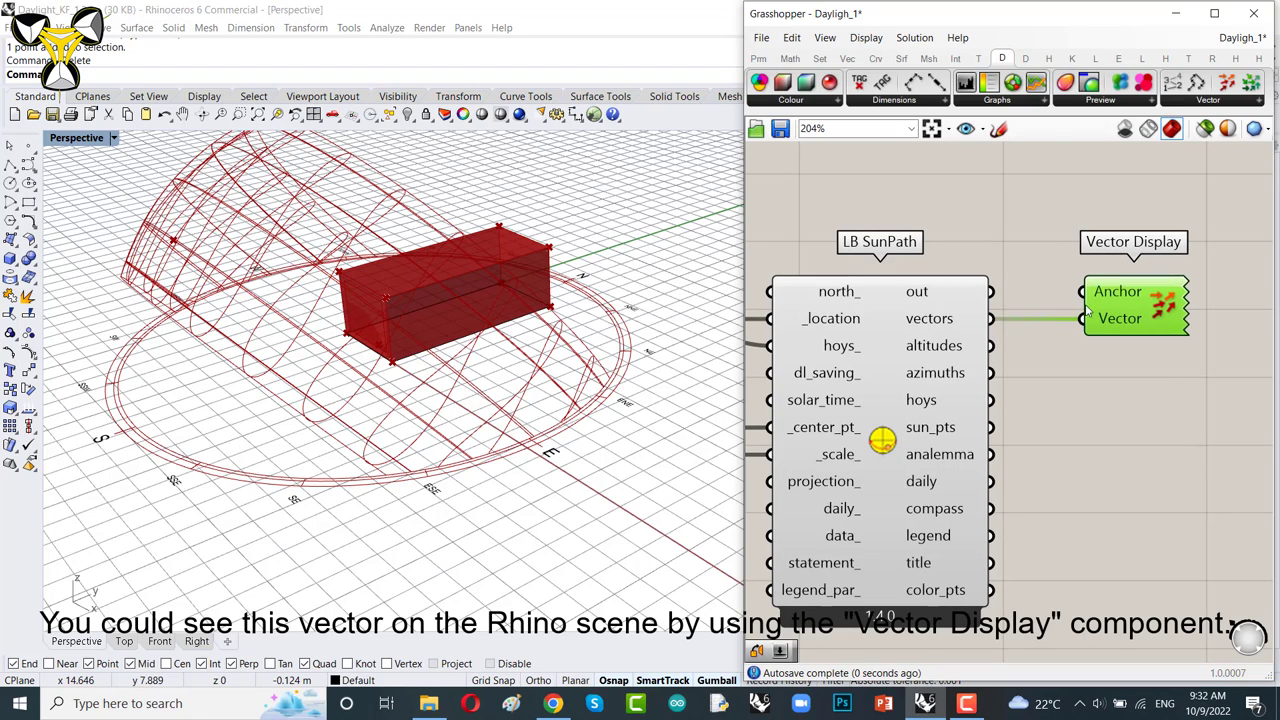
scroll(1085, 245, "down", 4)
scroll(452, 372, "up", 10)
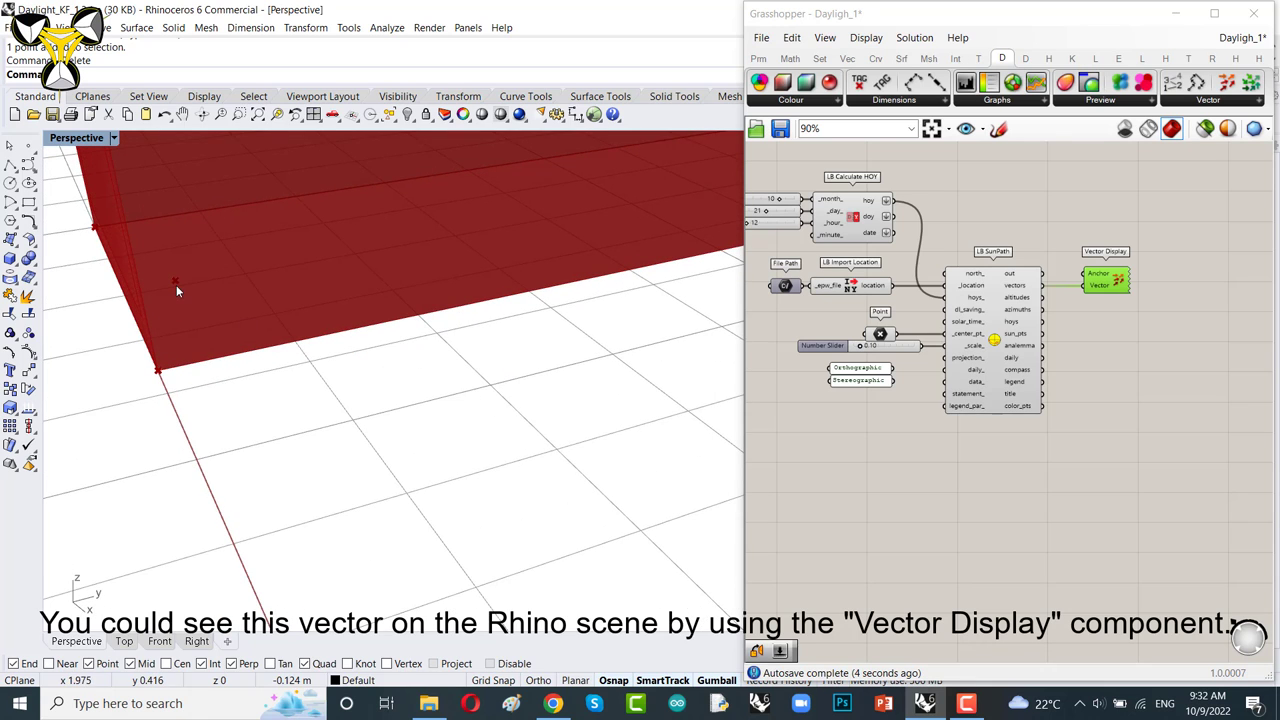
scroll(908, 327, "up", 3)
left_click(862, 337)
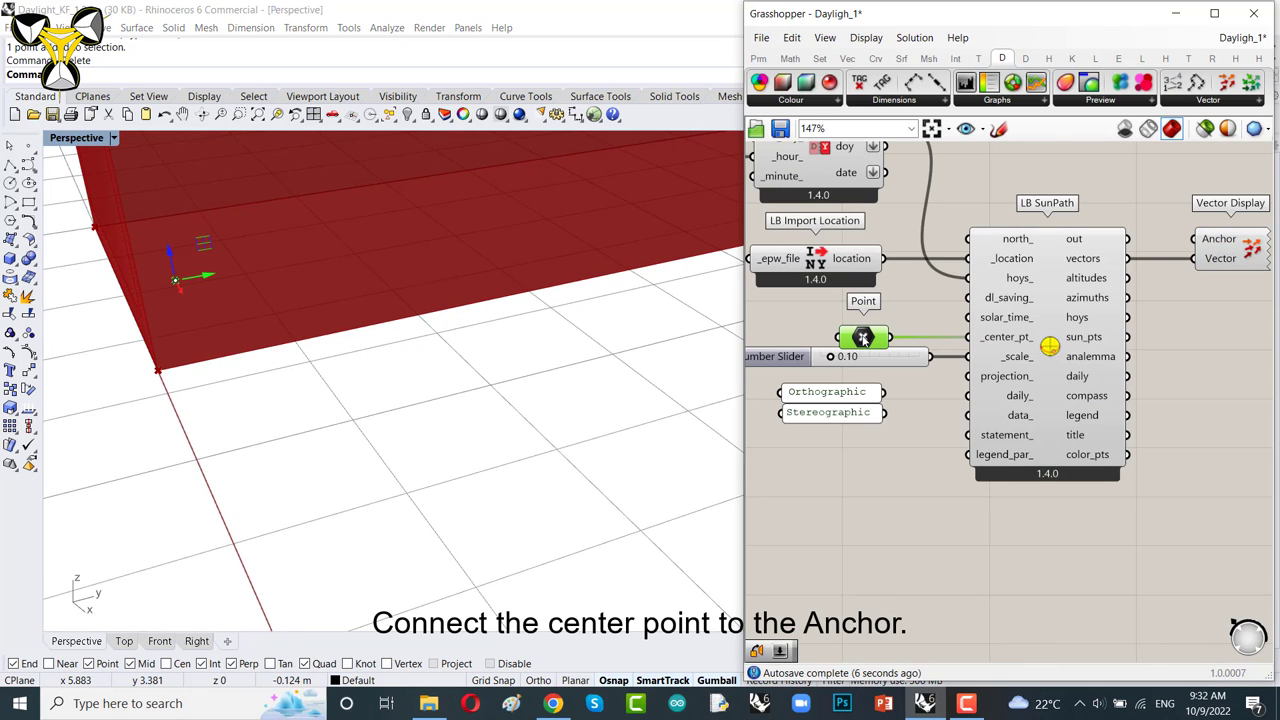
scroll(858, 350, "up", 2)
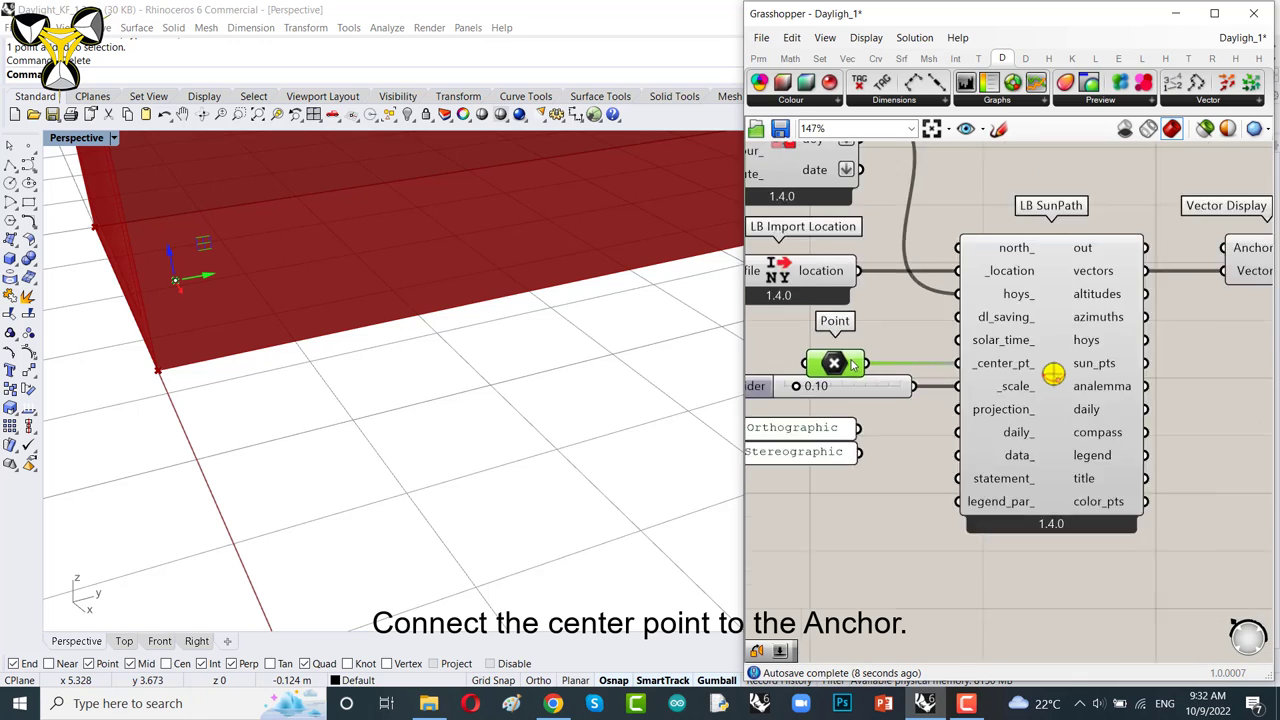
scroll(813, 377, "down", 1)
left_click_drag(800, 385, 1094, 283)
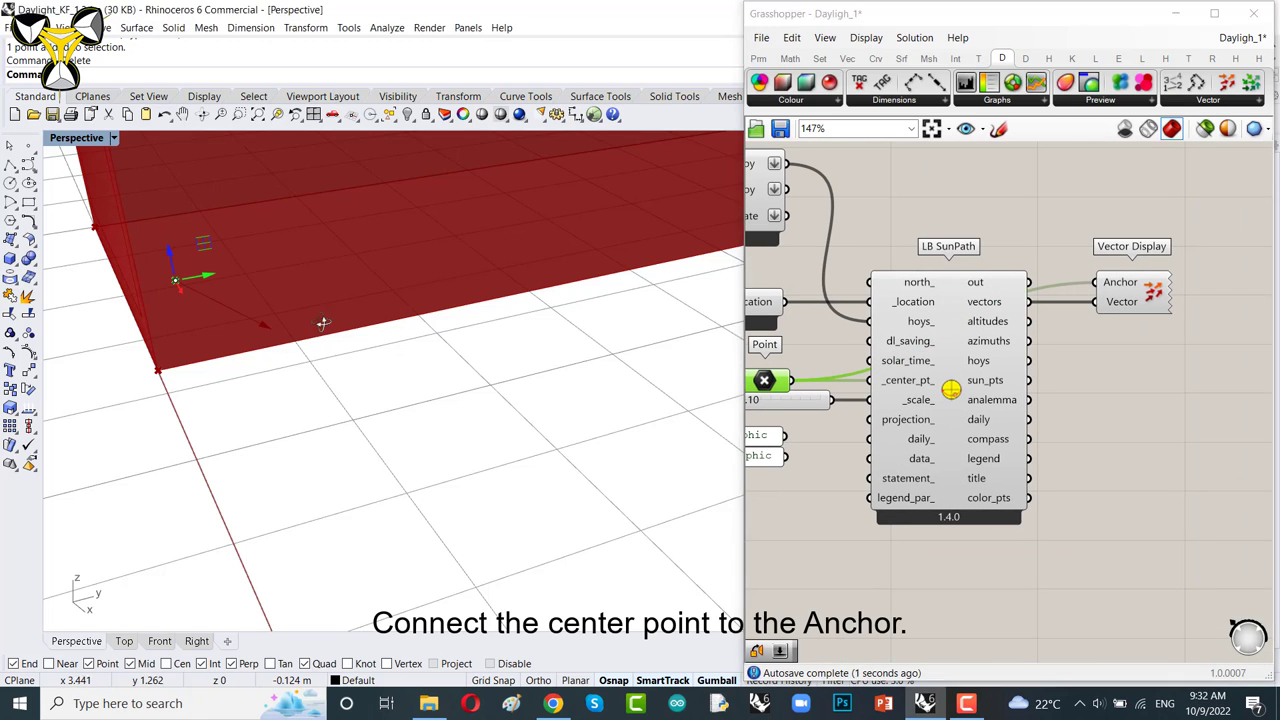
scroll(306, 306, "down", 5)
right_click_drag(306, 306, 240, 246)
scroll(246, 206, "down", 3)
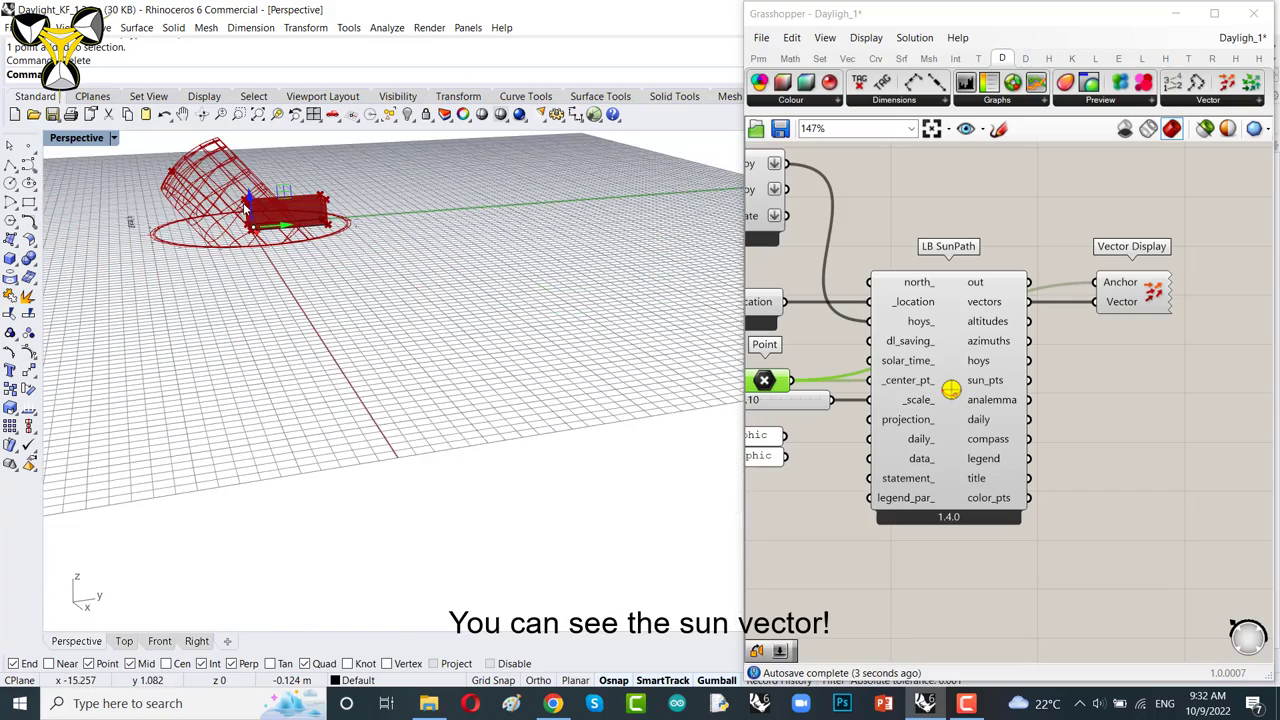
scroll(192, 186, "up", 6)
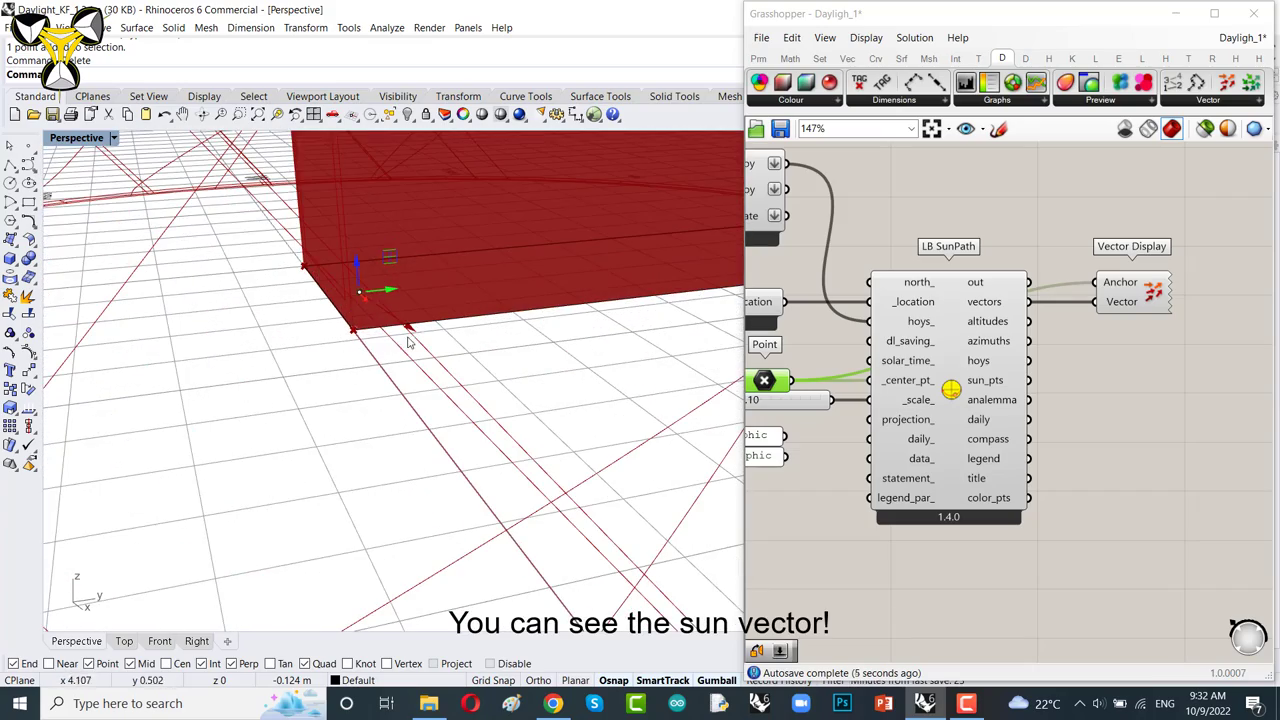
scroll(408, 342, "down", 4)
scroll(412, 322, "up", 4)
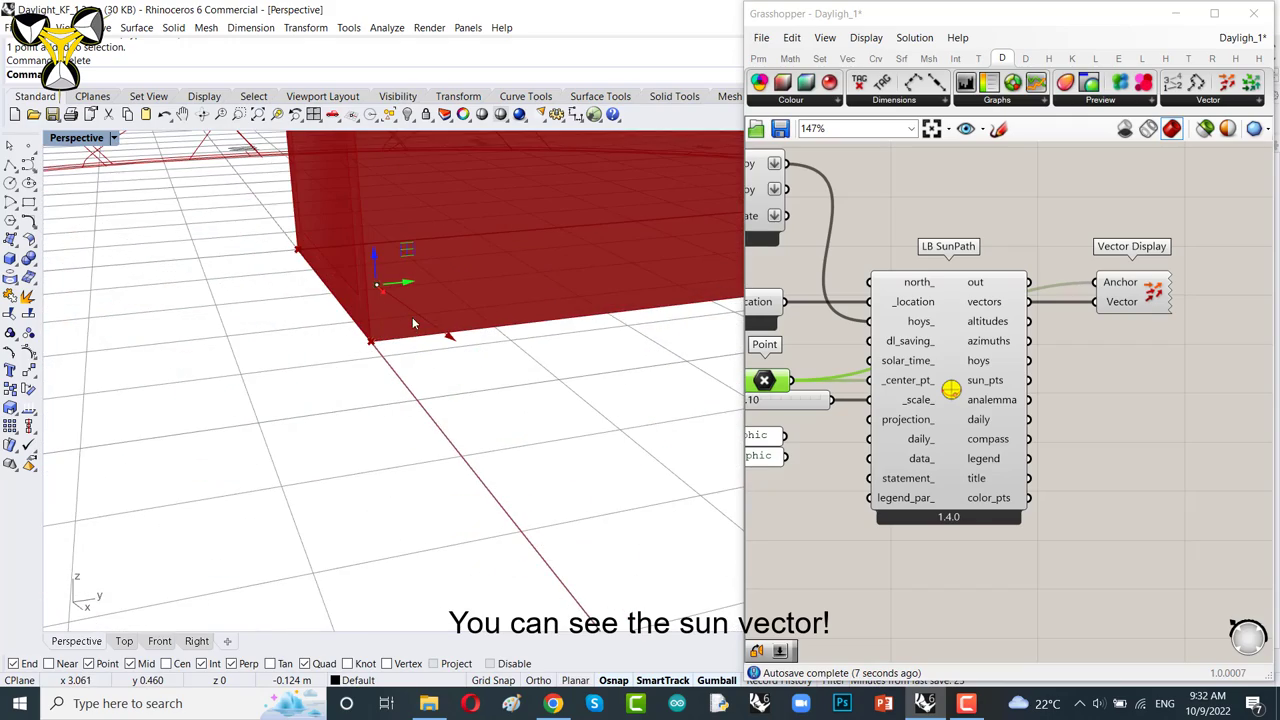
scroll(412, 322, "up", 3)
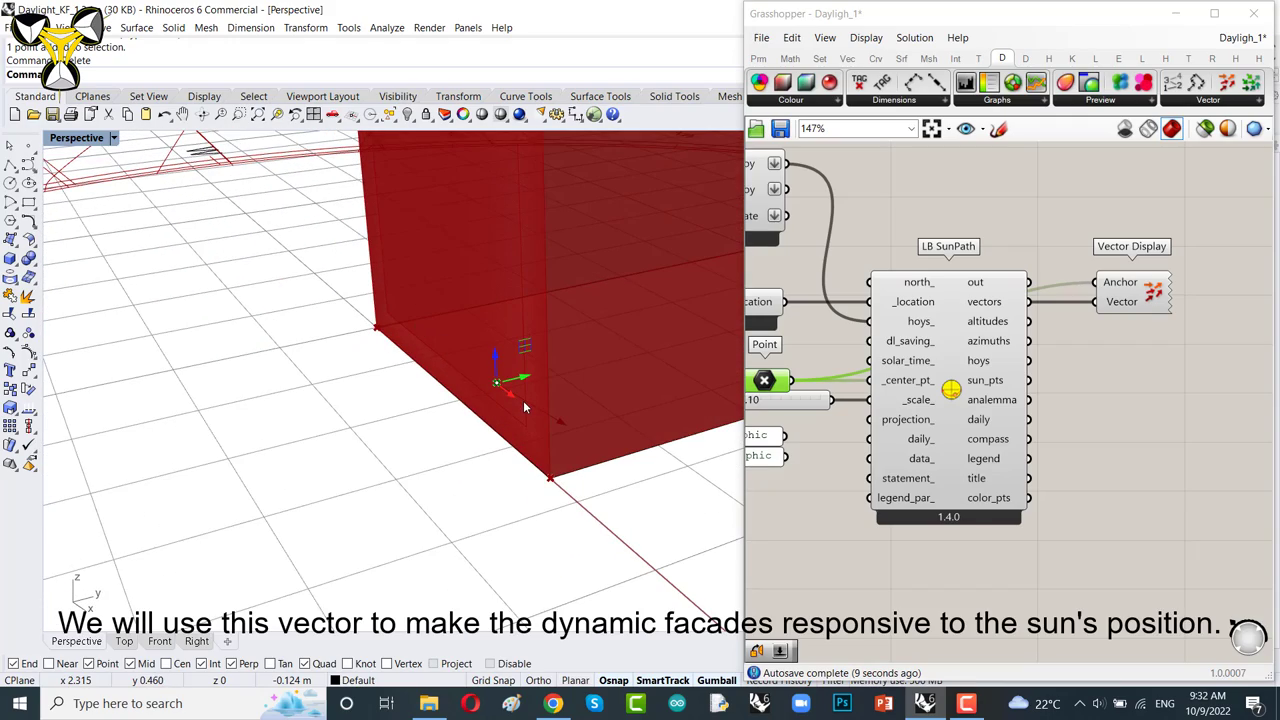
scroll(520, 408, "down", 5)
scroll(540, 418, "up", 2)
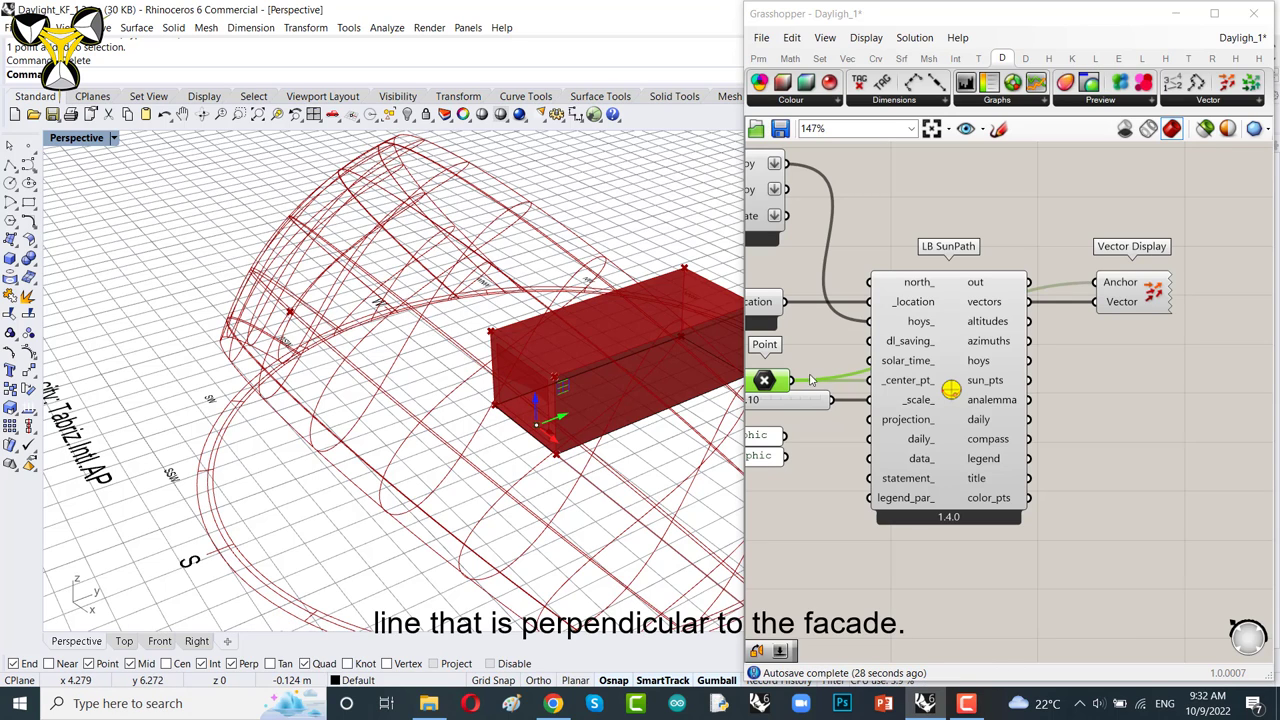
left_click_drag(1140, 311, 1135, 287)
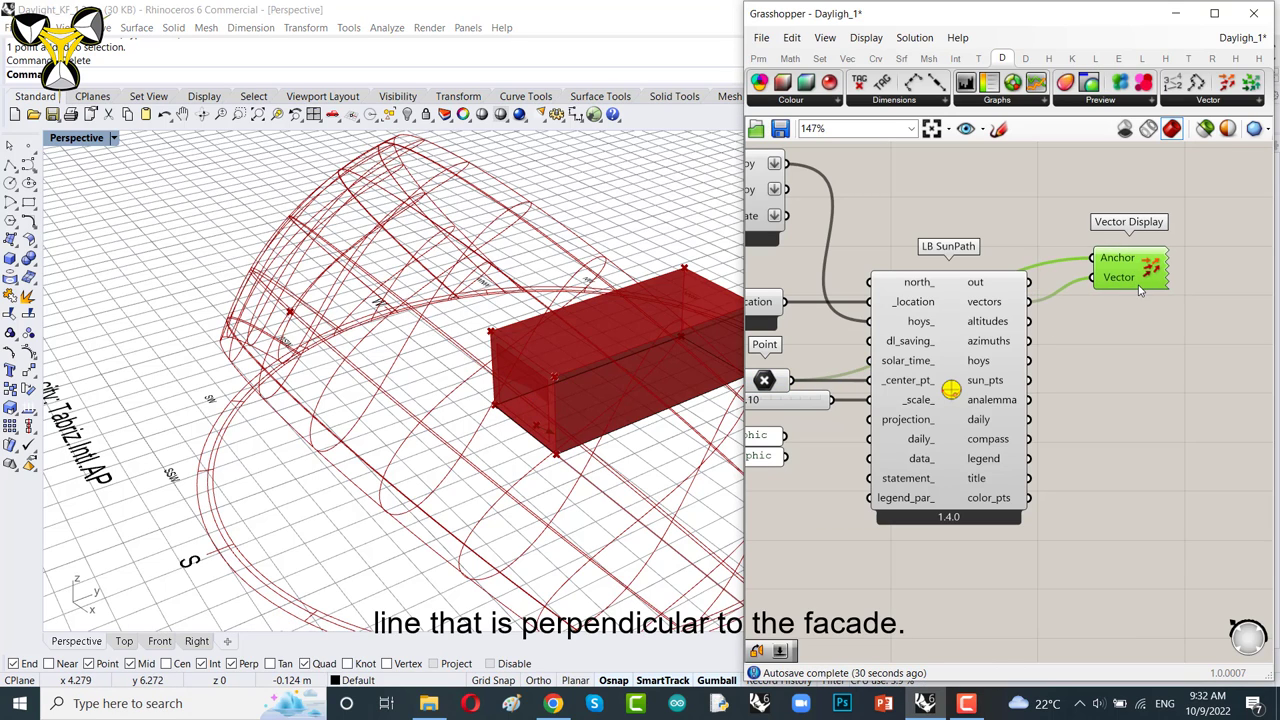
- Delete the Vector Display and its wires, then check the SunPath hoys output reads 7044
key("Delete")
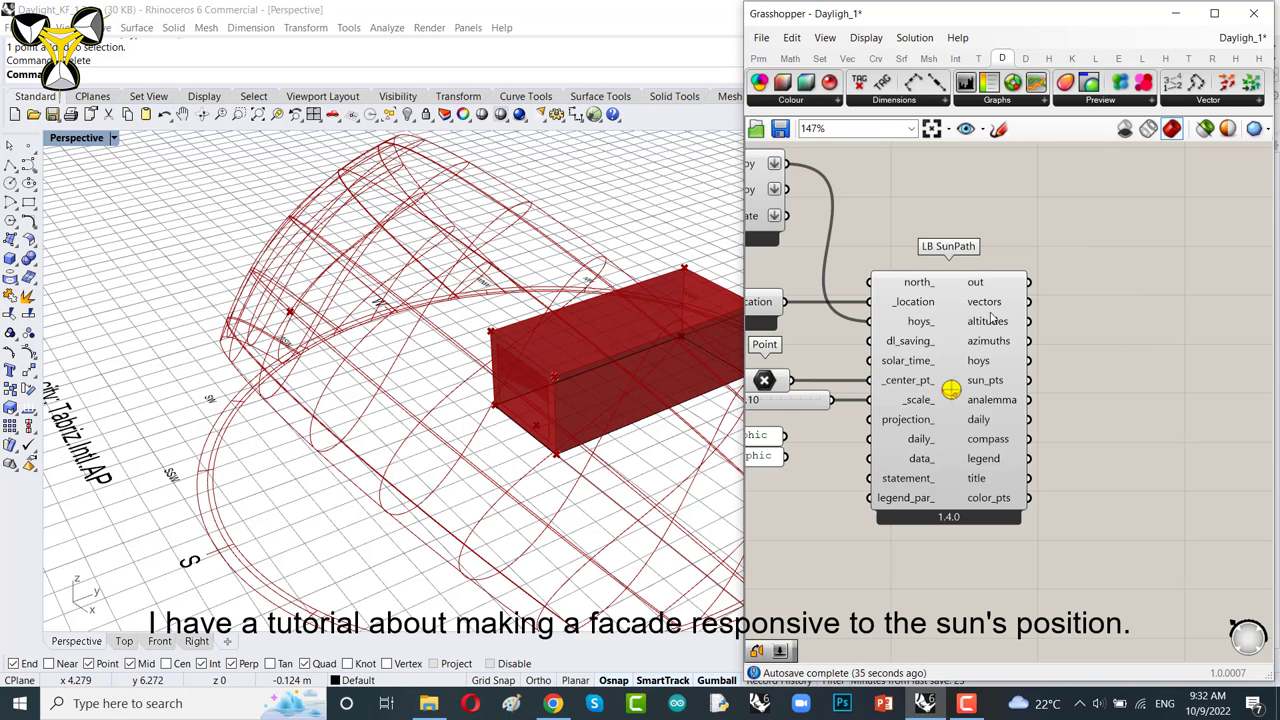
scroll(991, 316, "up", 2)
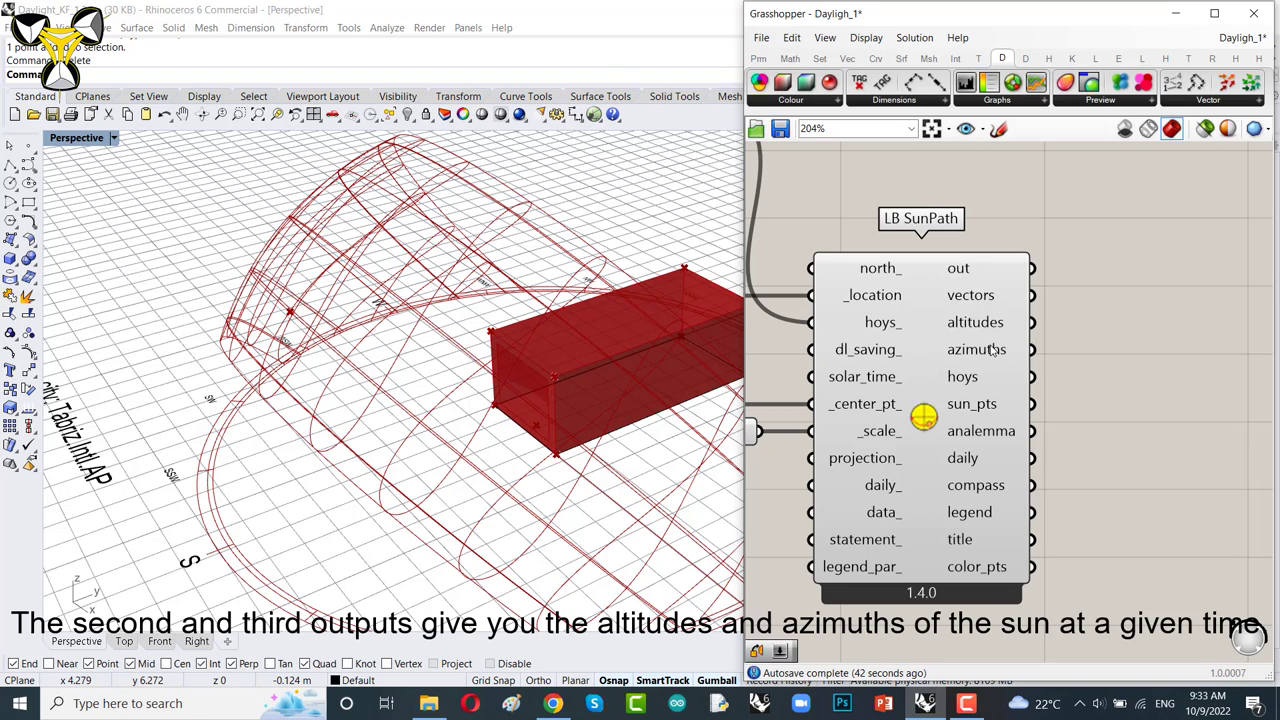
mouse_move(965, 380)
mouse_move(968, 412)
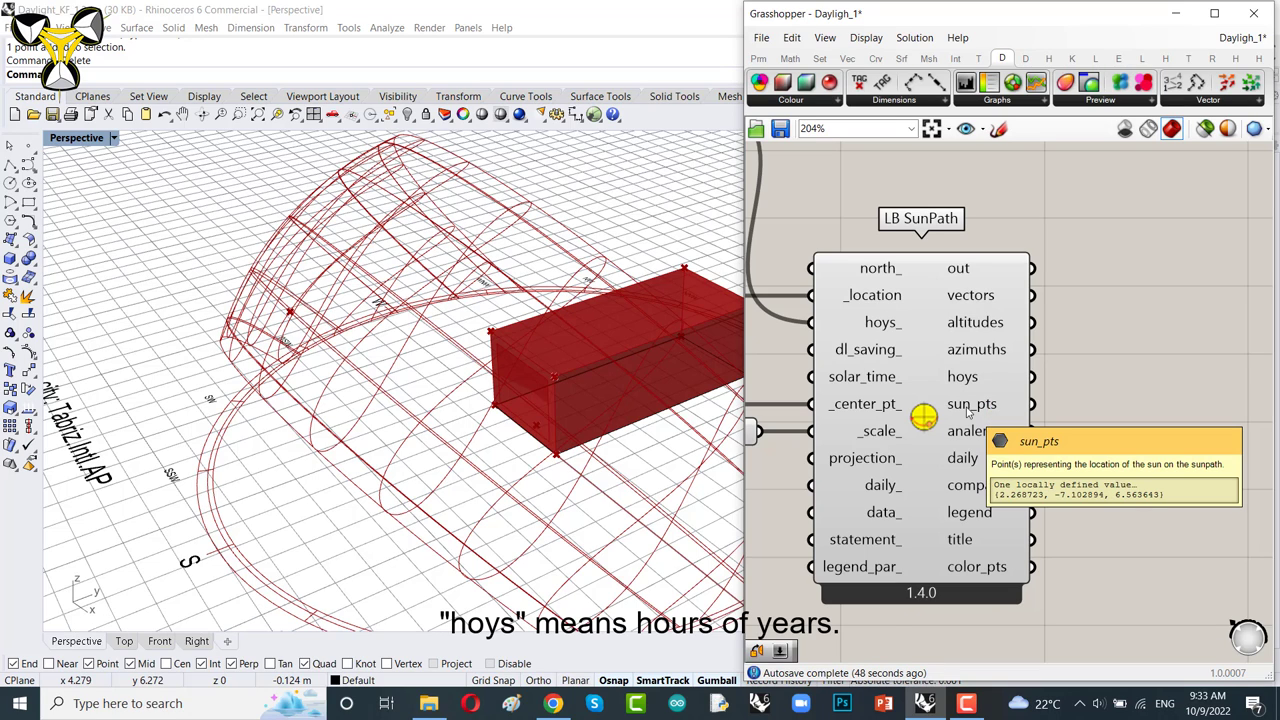
- Place a Point parameter and wire LB SunPath's sun_pts output into it
left_click(777, 100)
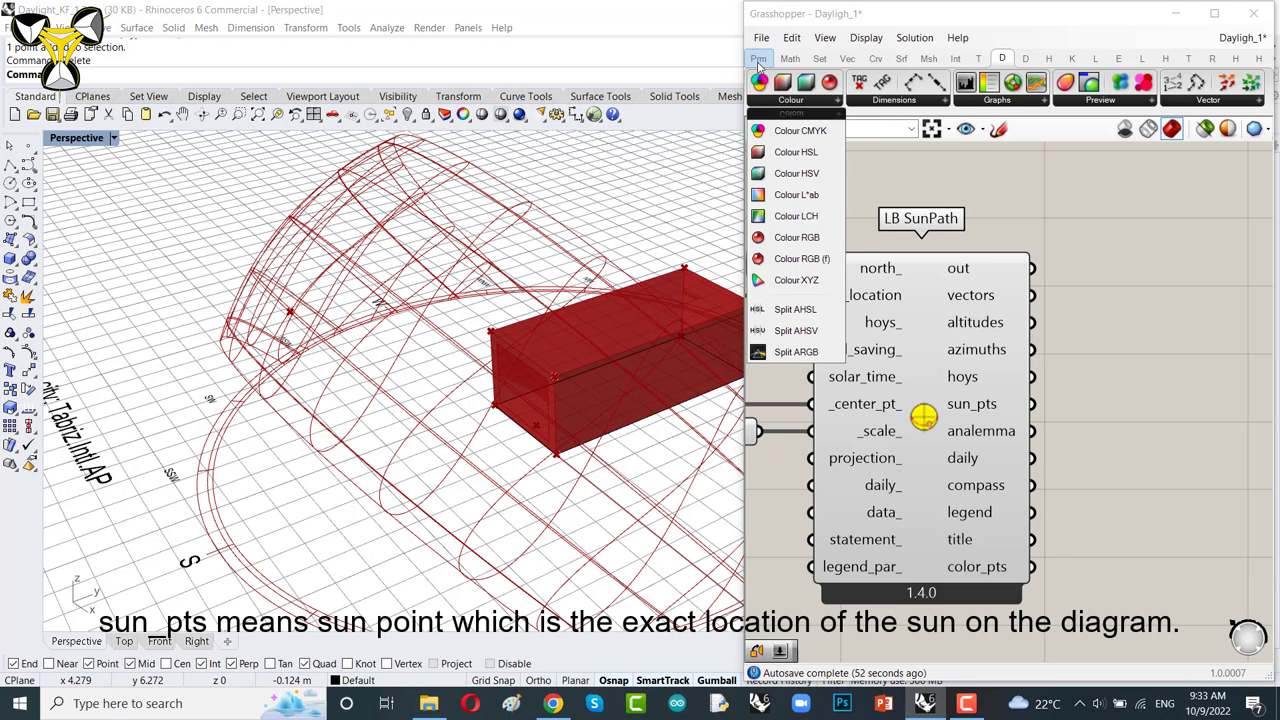
left_click(760, 62)
left_click(777, 103)
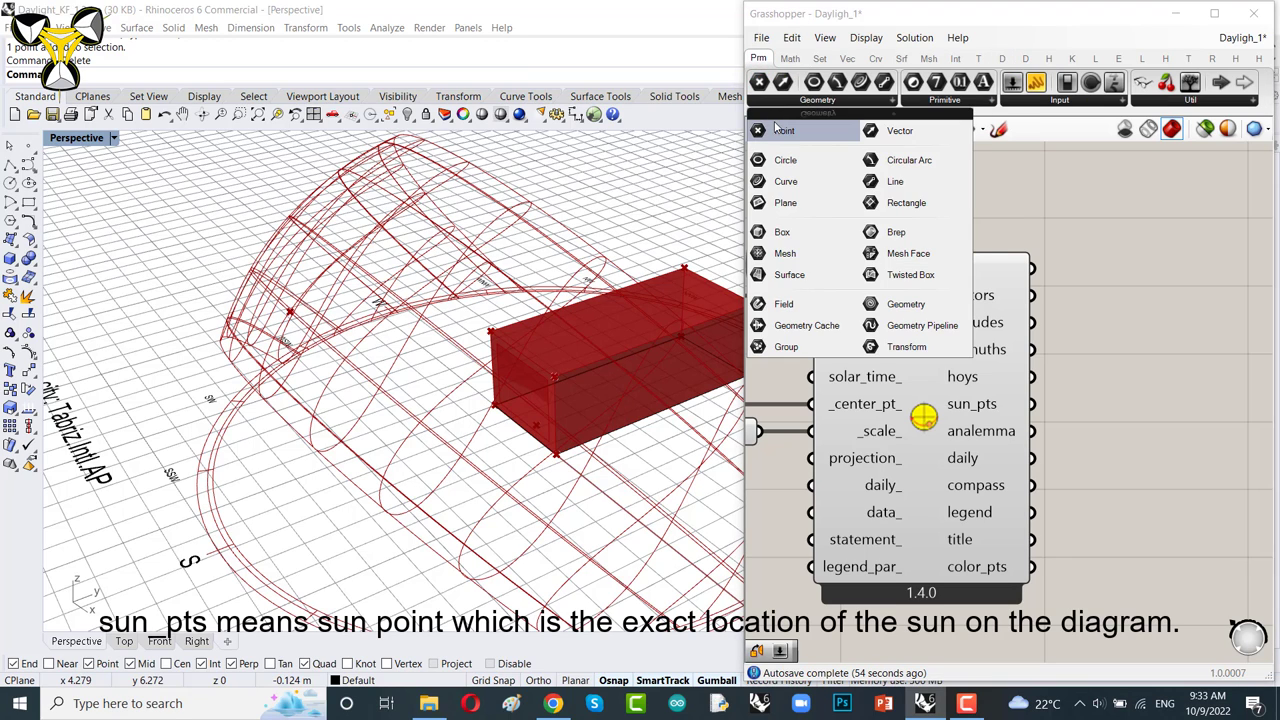
left_click(789, 129)
left_click(1178, 397)
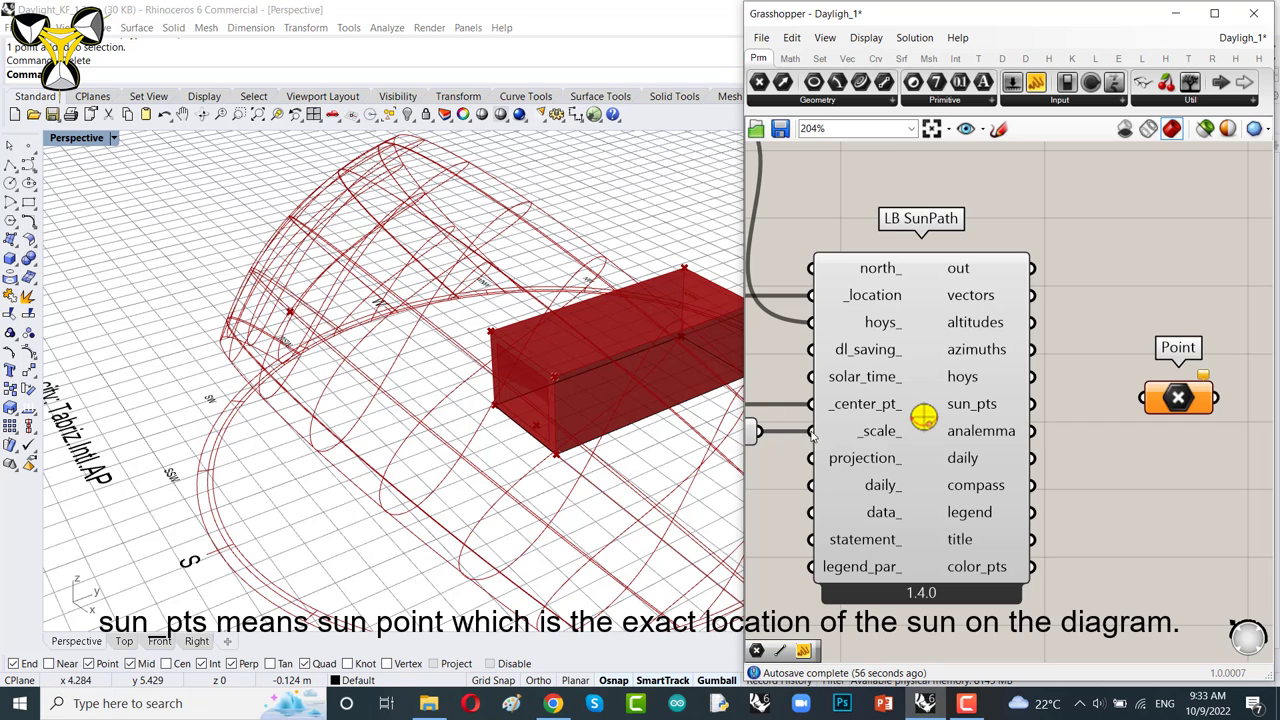
left_click(960, 438)
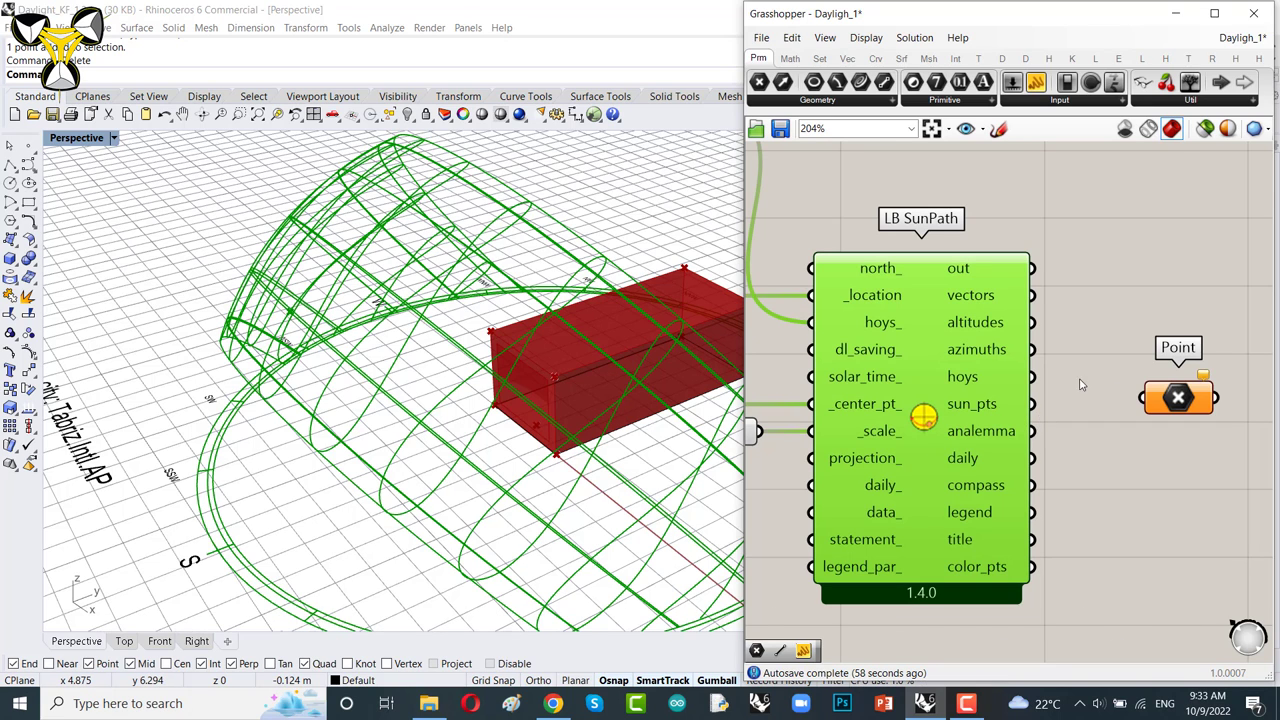
left_click(1112, 392)
left_click_drag(1033, 377, 1158, 391)
left_click_drag(1033, 404, 1096, 410)
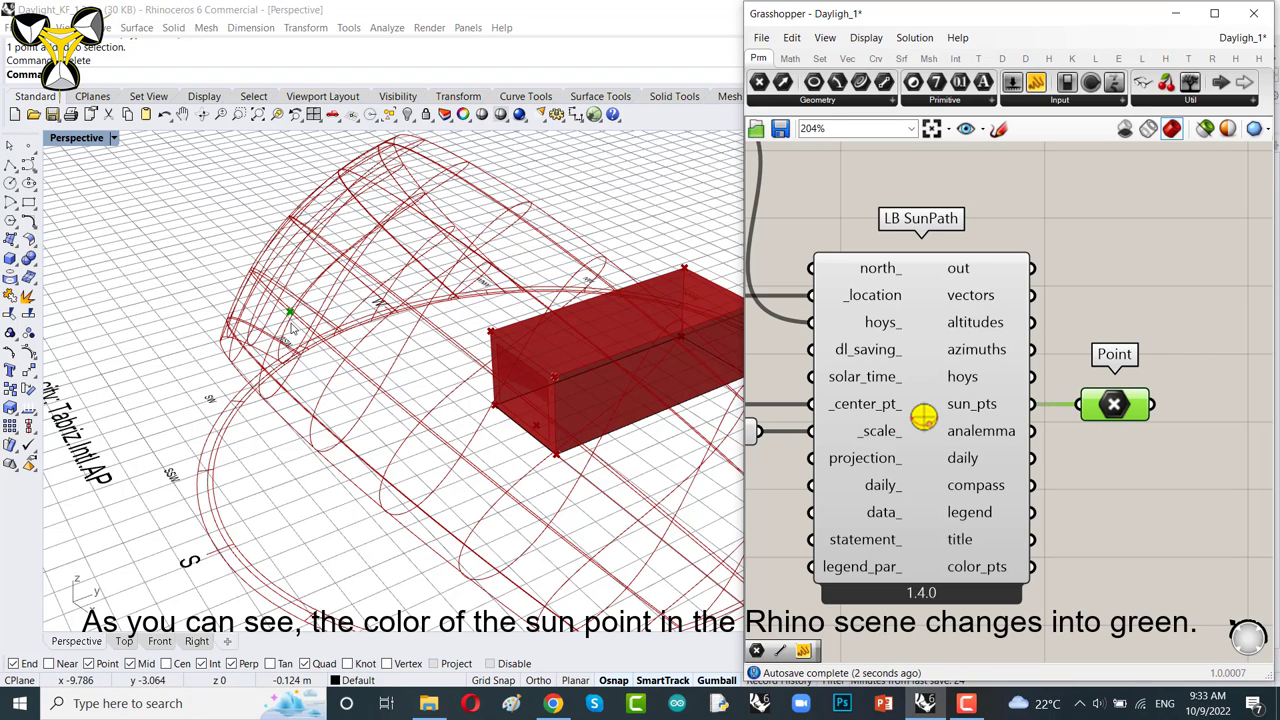
right_click_drag(1140, 376, 966, 347)
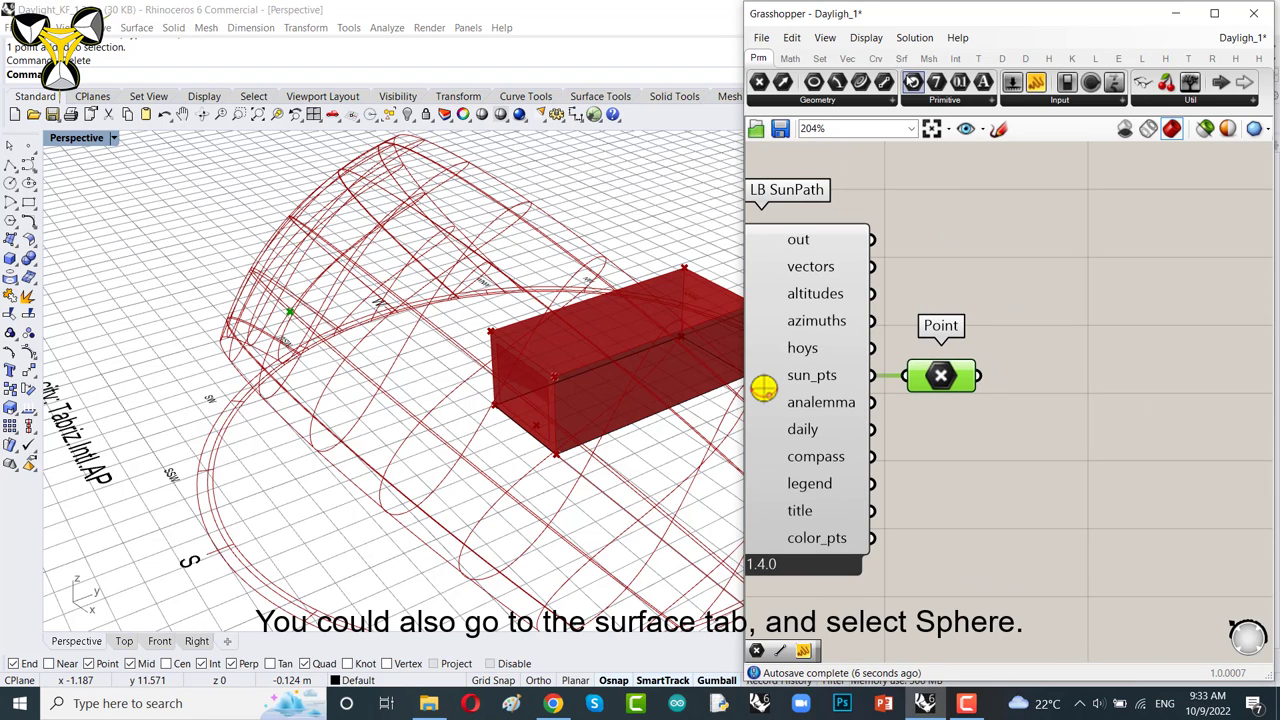
- Add a Sphere component and connect the Point to its Base input
left_click(901, 59)
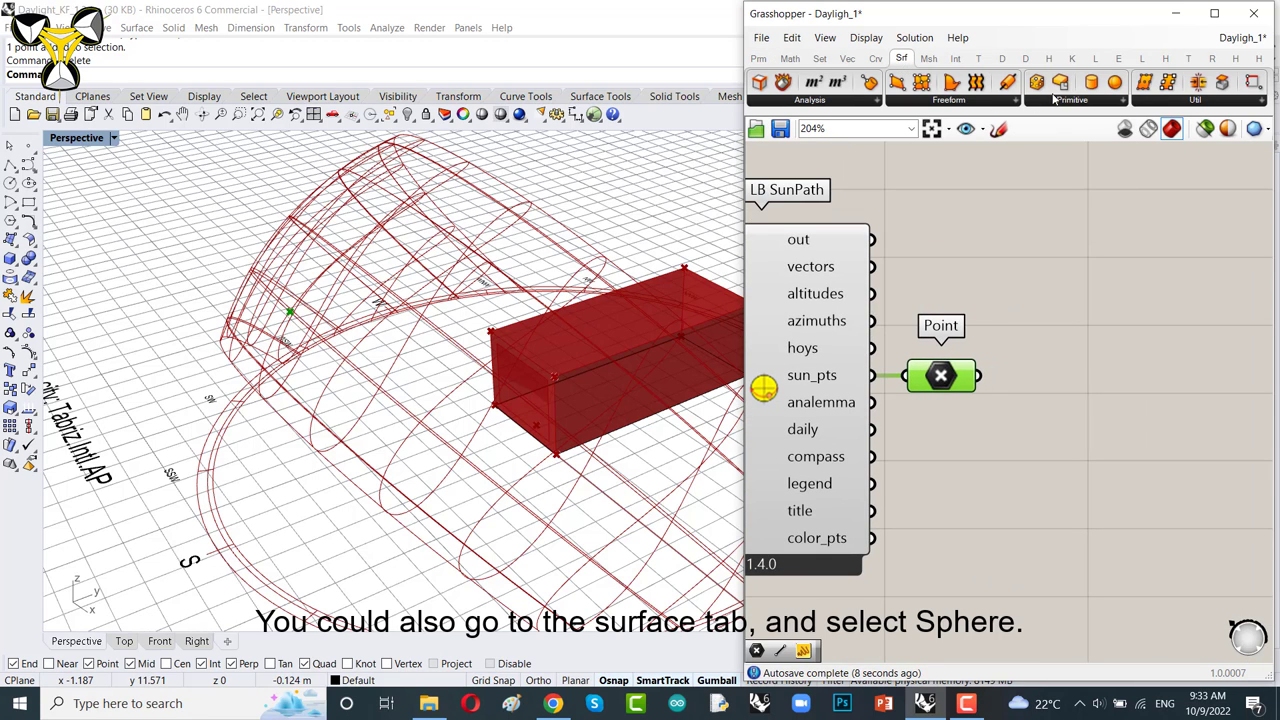
left_click_drag(1115, 83, 1093, 391)
left_click_drag(978, 376, 1186, 402)
- Create a 0.60 Number Slider and wire it to the Sphere's Radius input
double_click(965, 484)
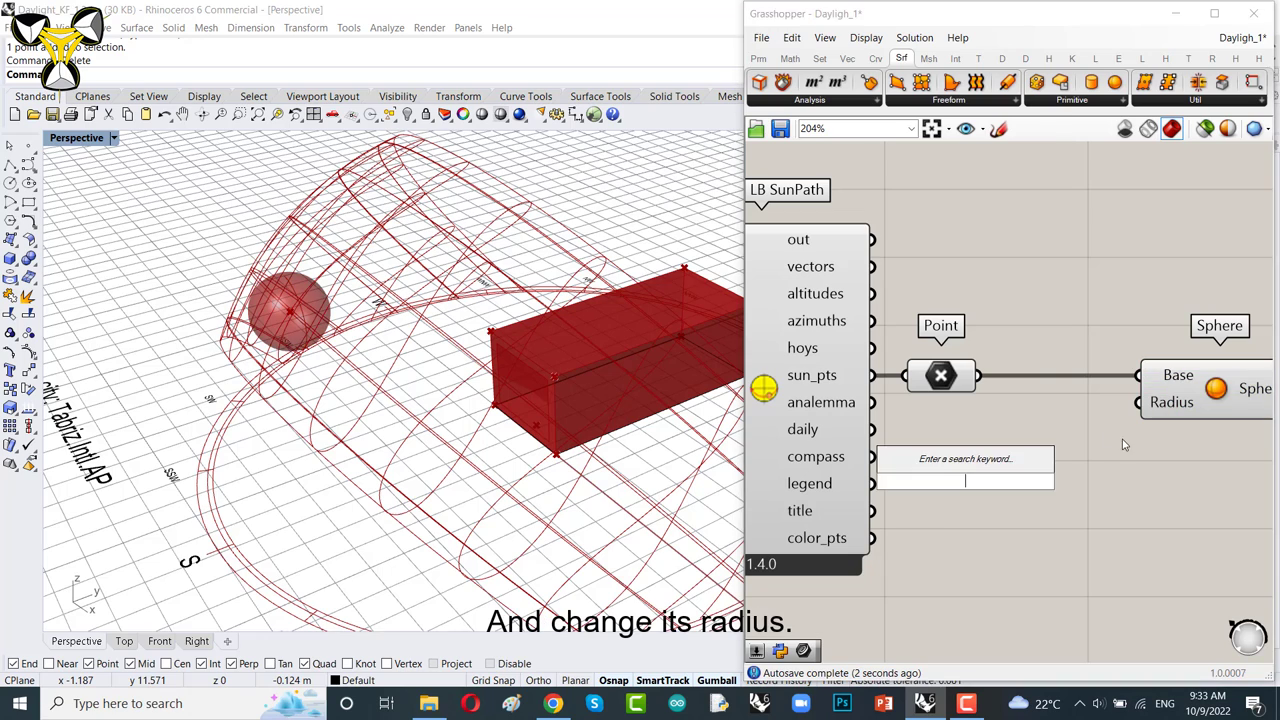
double_click(1063, 480)
type("0.")
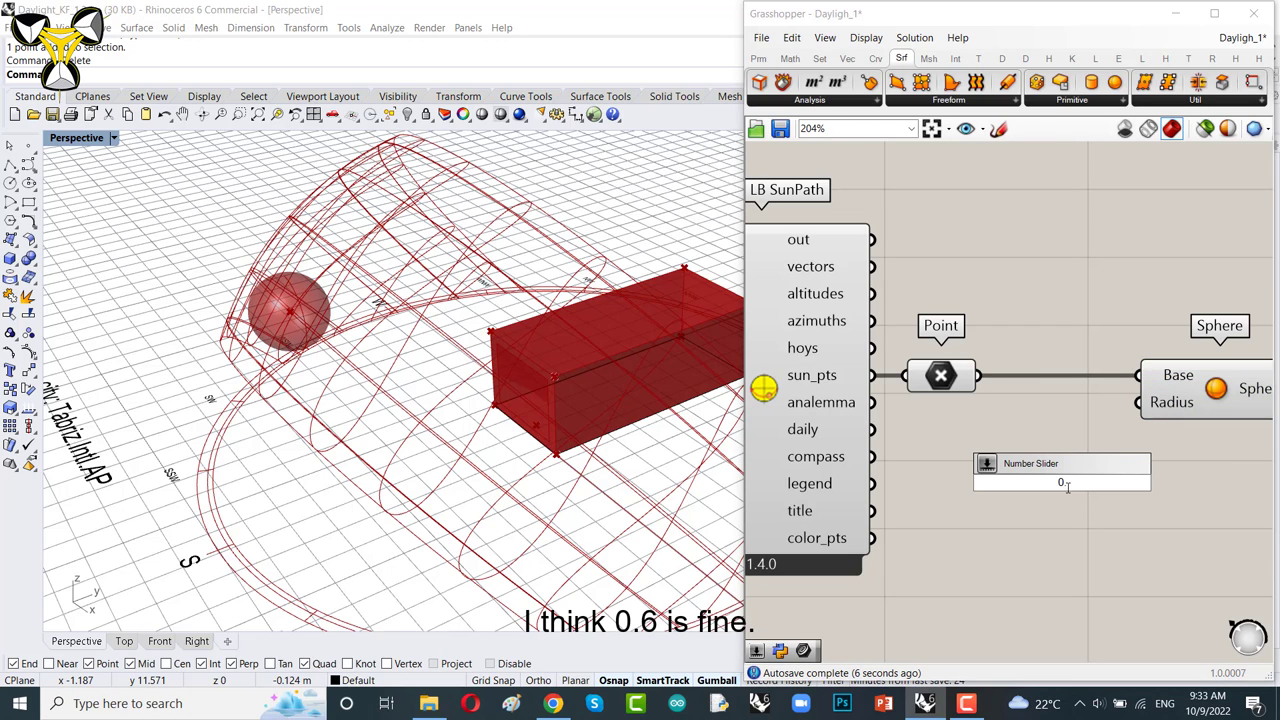
type("60")
key("Return")
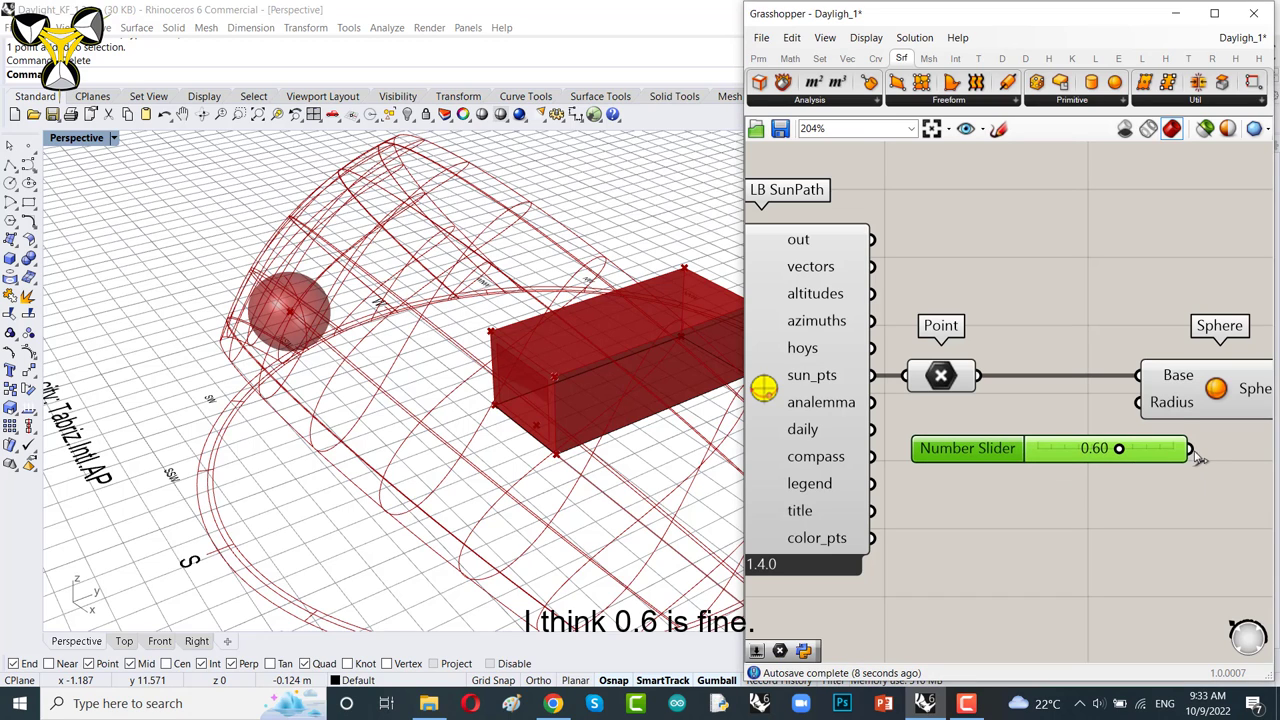
left_click_drag(1190, 448, 1138, 402)
right_click_drag(1100, 450, 947, 417)
left_click(1182, 362)
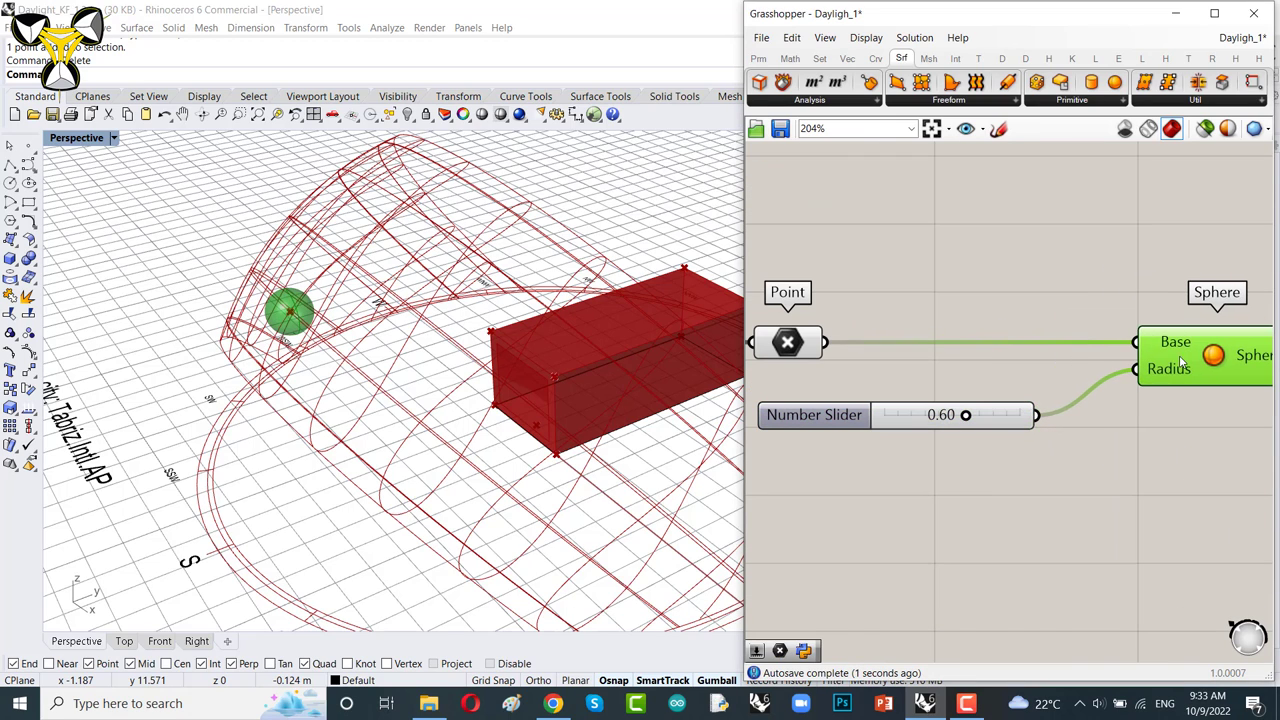
left_click_drag(1015, 420, 990, 370)
- Adjust the sphere radius slider to 0.28, then settle on 0.43
right_click_drag(983, 262, 869, 257)
left_click(1100, 340)
right_click_drag(400, 300, 312, 295)
scroll(312, 295, "down", 5)
scroll(400, 380, "up", 4)
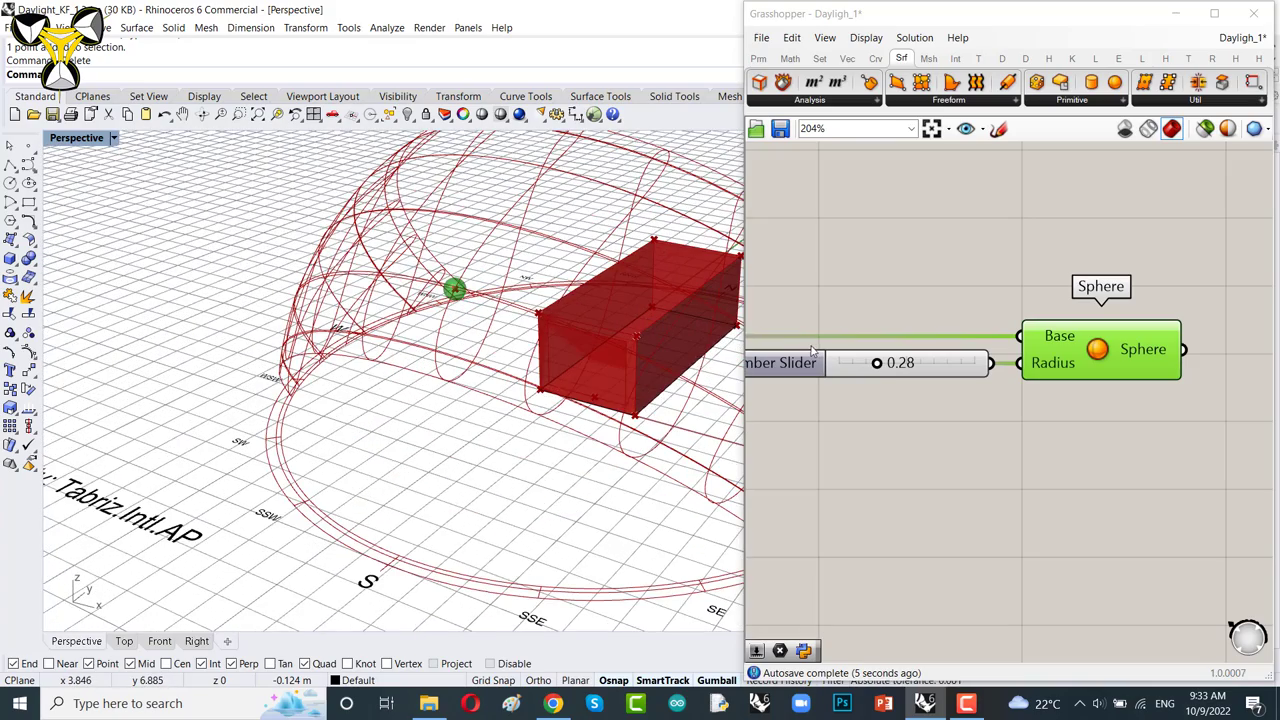
left_click_drag(874, 363, 897, 363)
left_click(986, 266)
scroll(986, 266, "down", 4)
right_click_drag(986, 266, 1035, 263)
scroll(1035, 263, "up", 4)
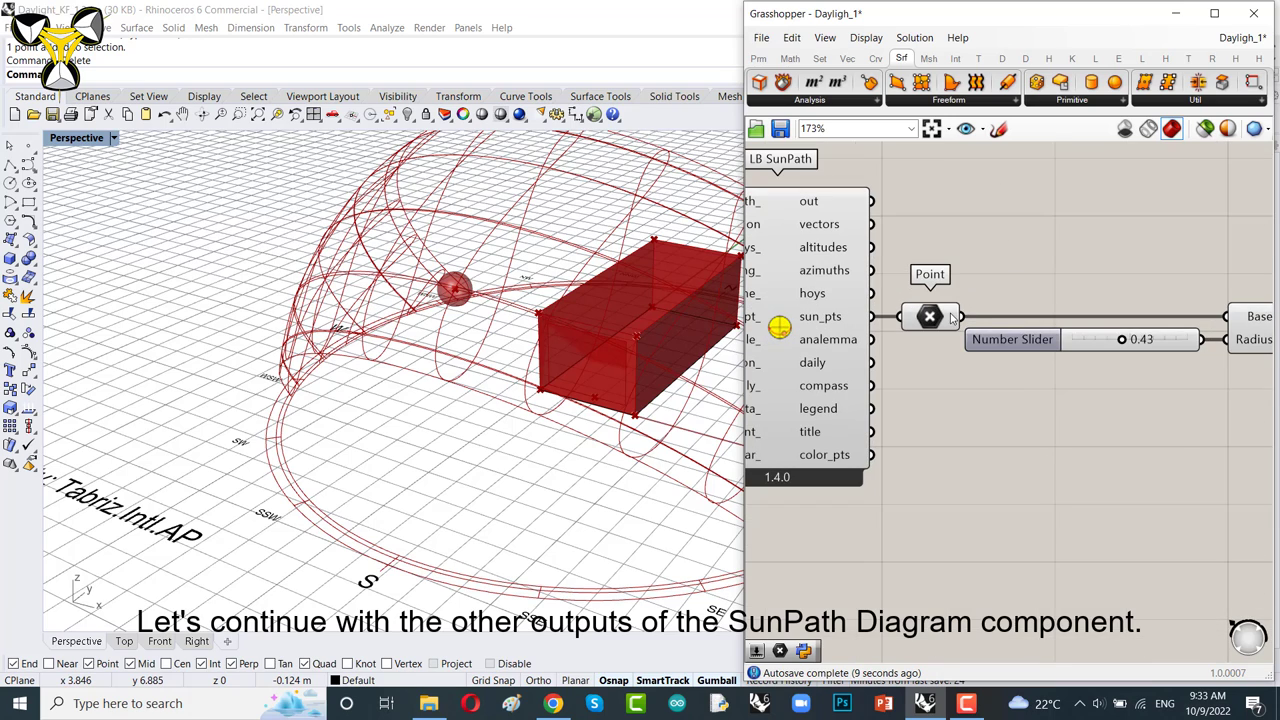
scroll(895, 350, "up", 2)
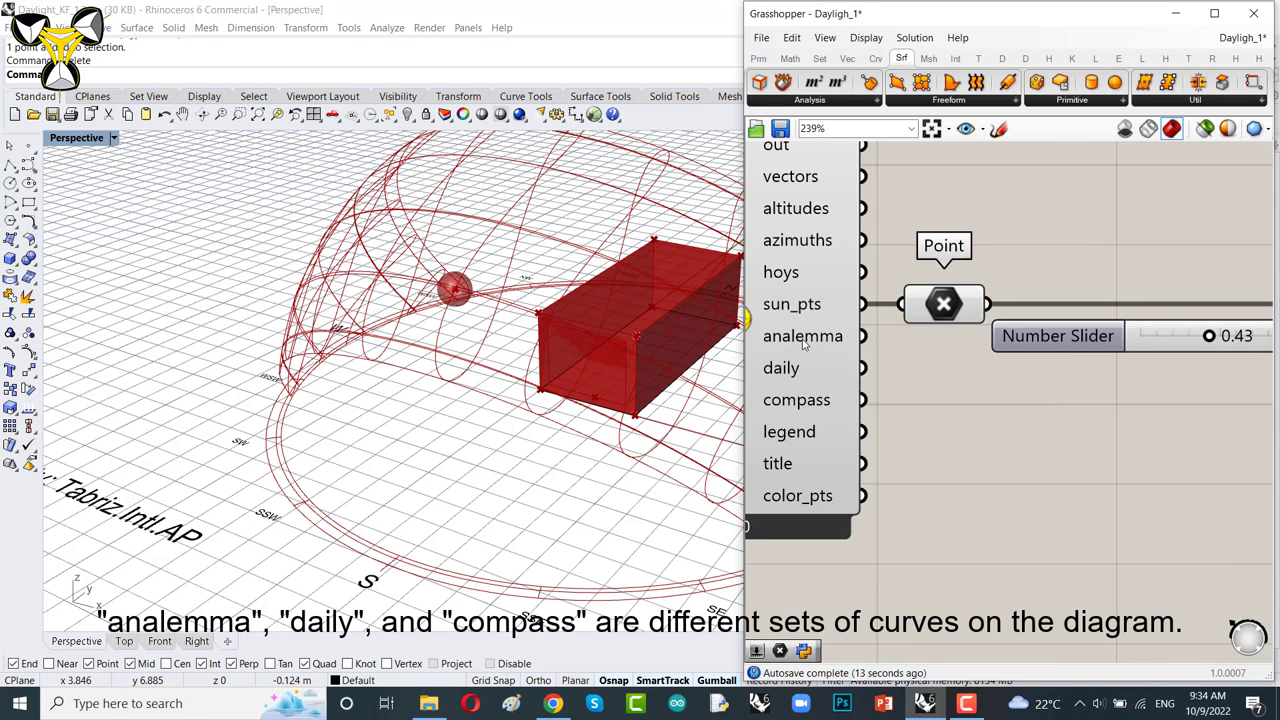
mouse_move(789, 370)
mouse_move(784, 408)
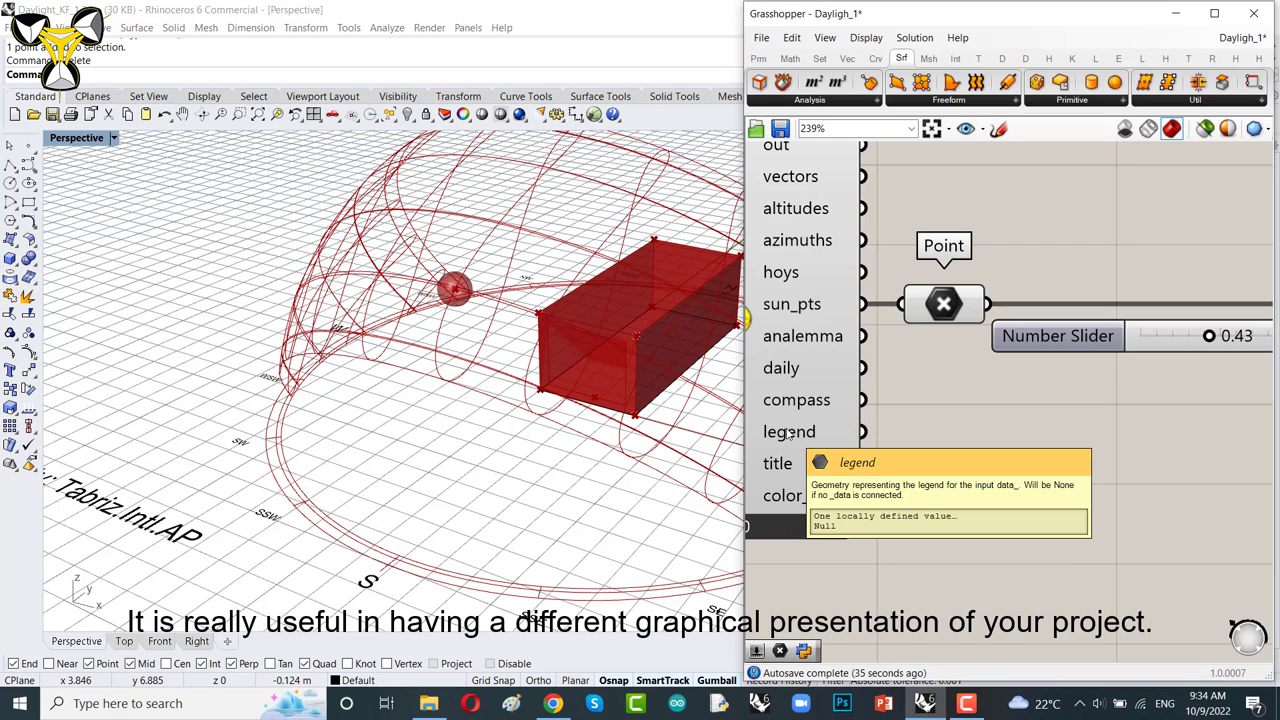
scroll(789, 432, "down", 4)
scroll(853, 425, "up", 3)
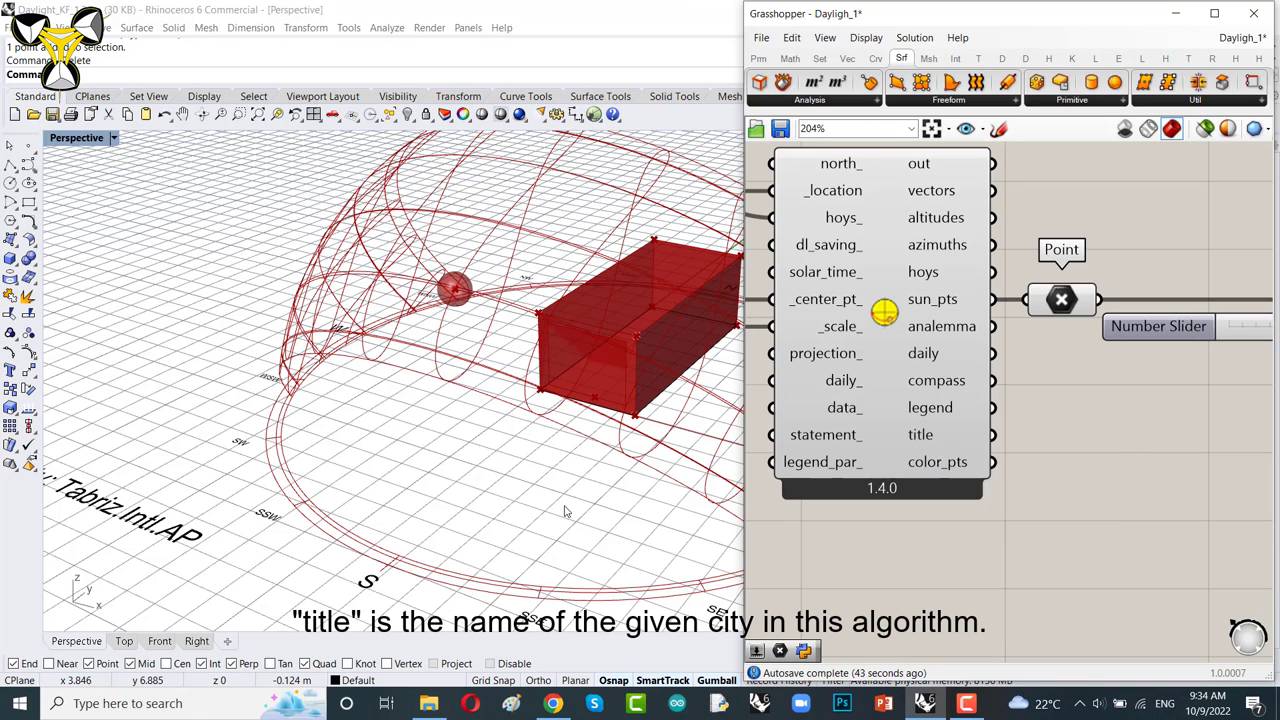
scroll(270, 475, "down", 5)
right_click_drag(340, 455, 260, 565)
scroll(260, 565, "up", 4)
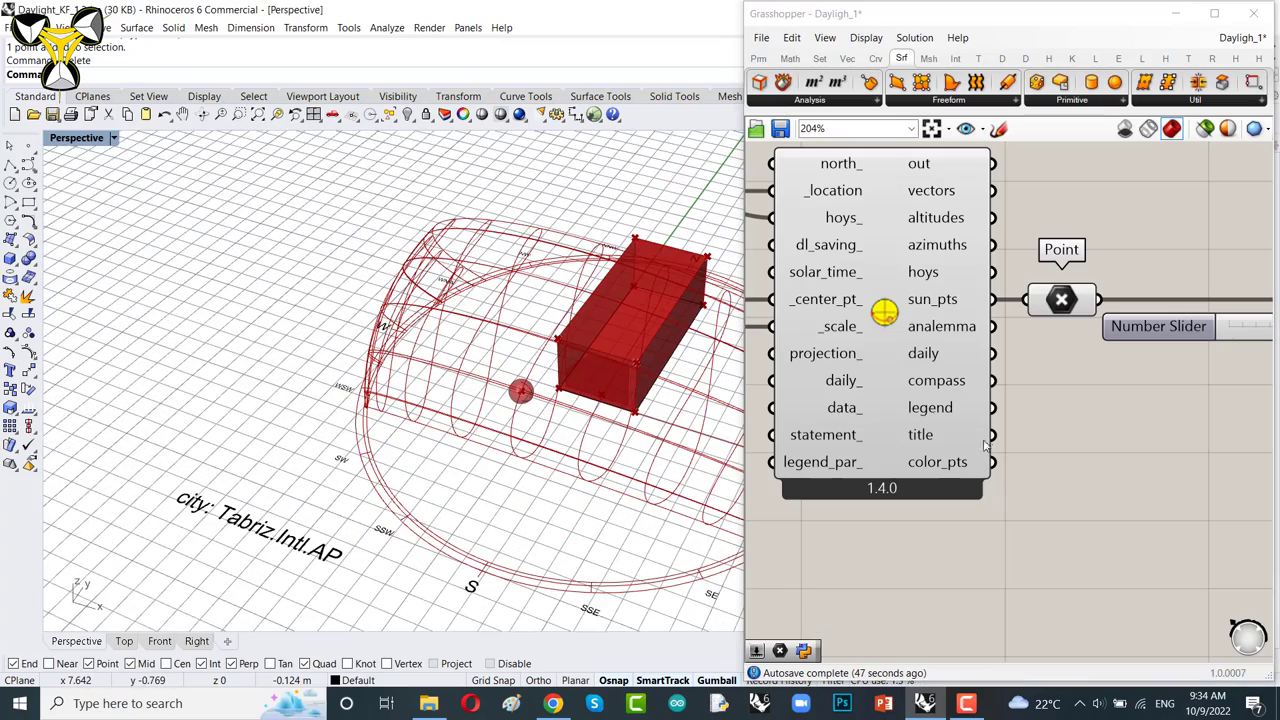
right_click_drag(1004, 384, 926, 370)
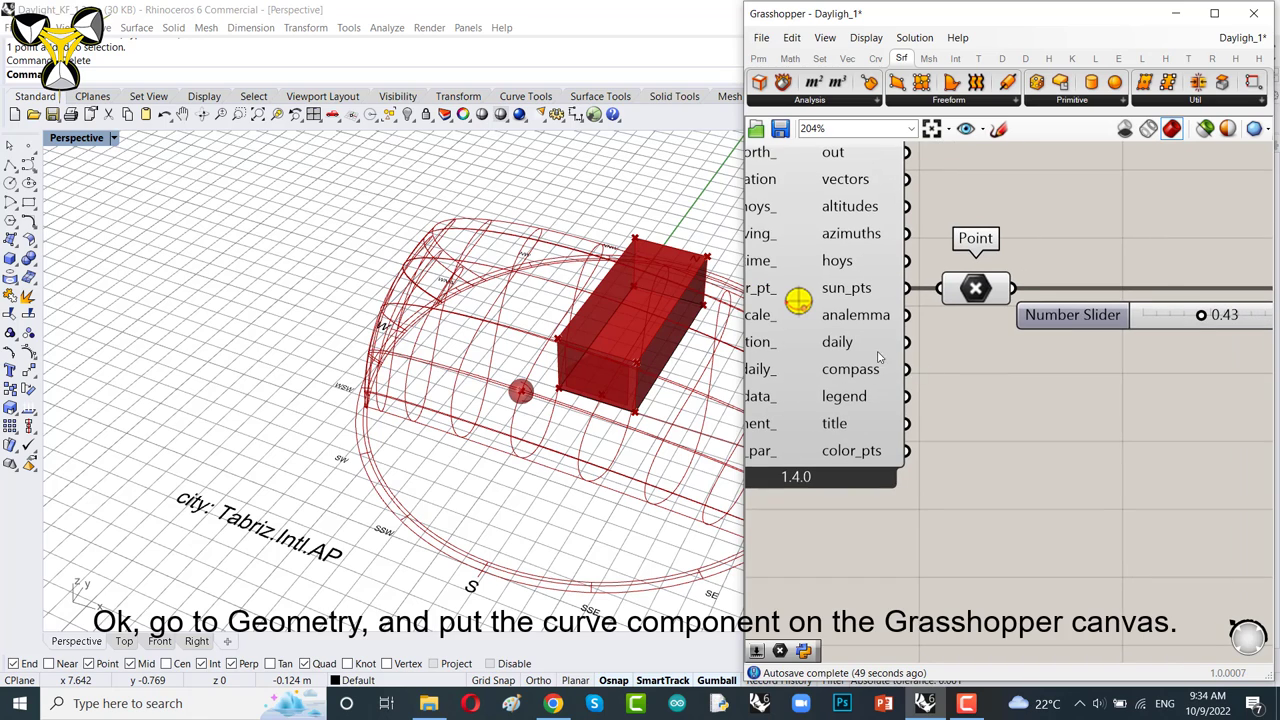
- Add a Curve parameter and wire the SunPath's analemma output into it
scroll(873, 299, "up", 1)
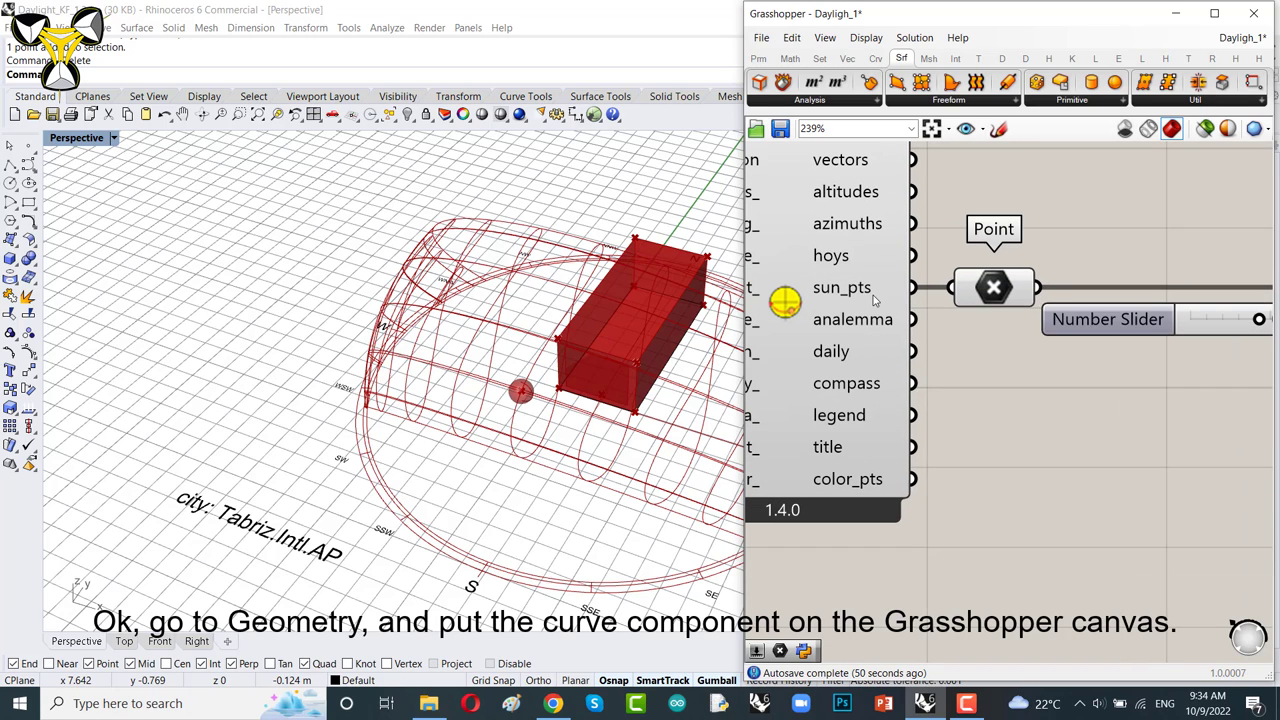
left_click(758, 58)
left_click(818, 101)
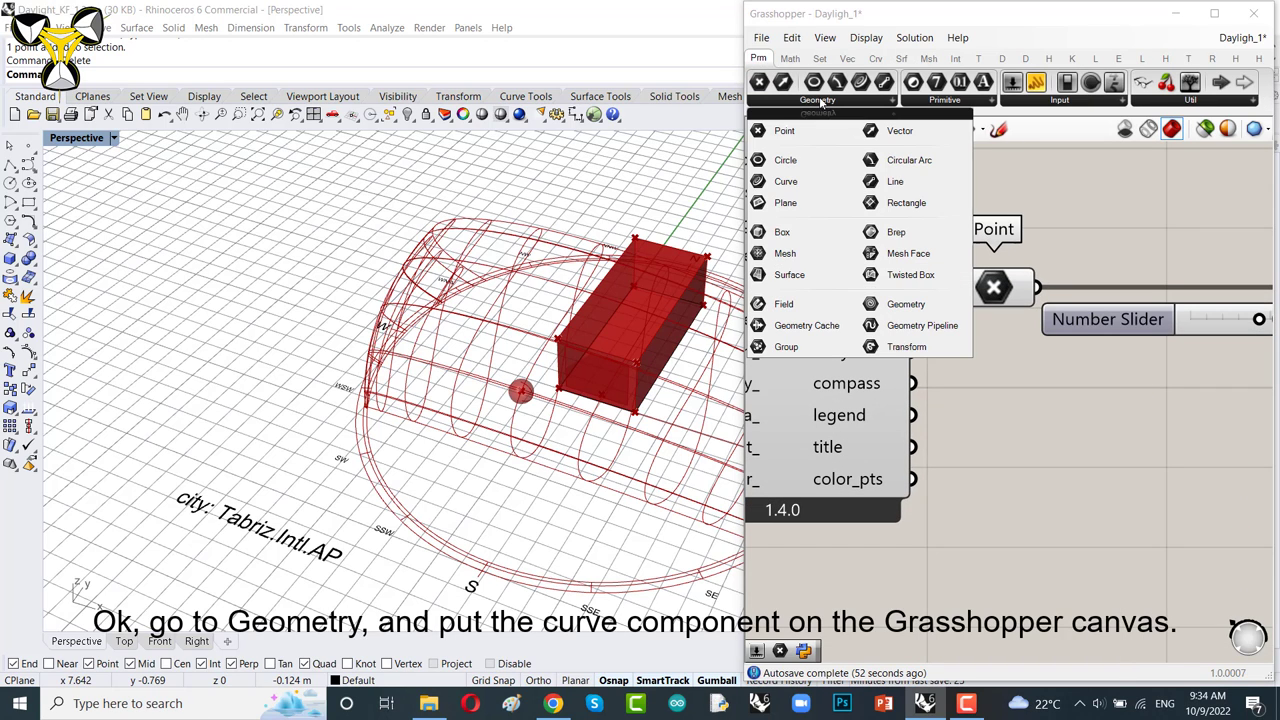
left_click(785, 181)
left_click(1165, 423)
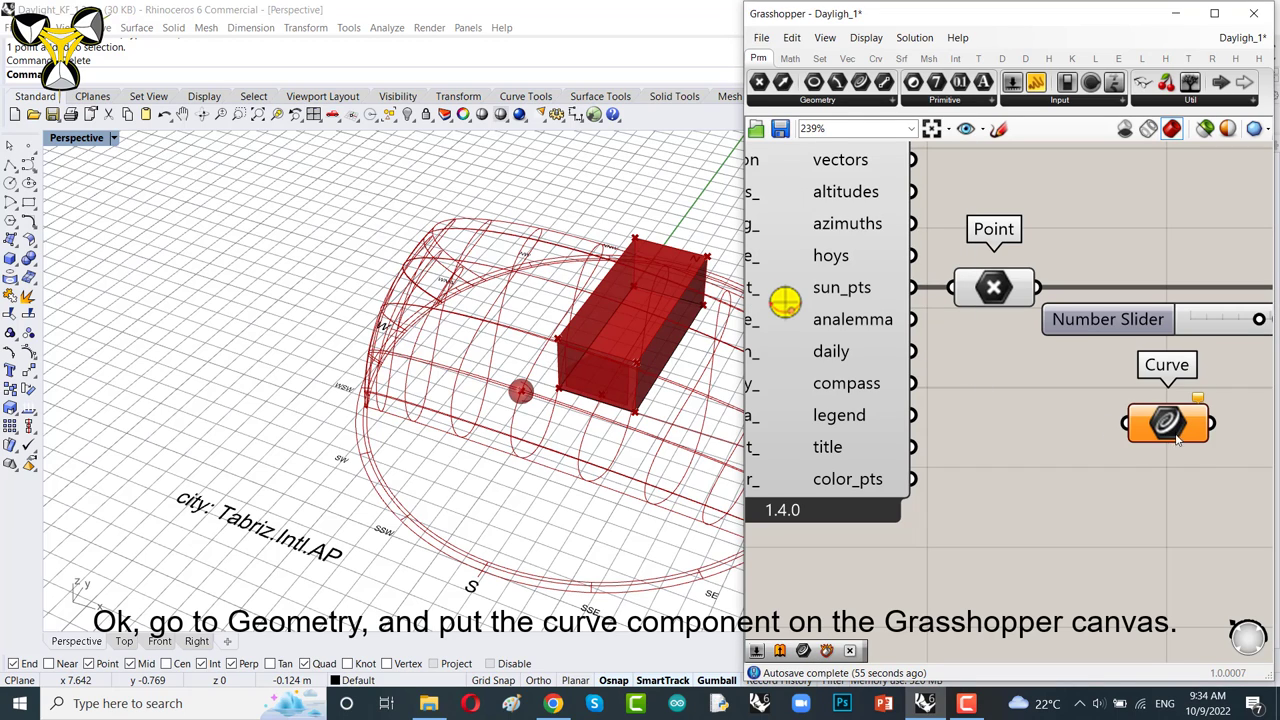
left_click_drag(1176, 432, 1168, 460)
left_click_drag(912, 319, 1125, 425)
- Add a second Curve parameter fed by the daily output
left_click(789, 102)
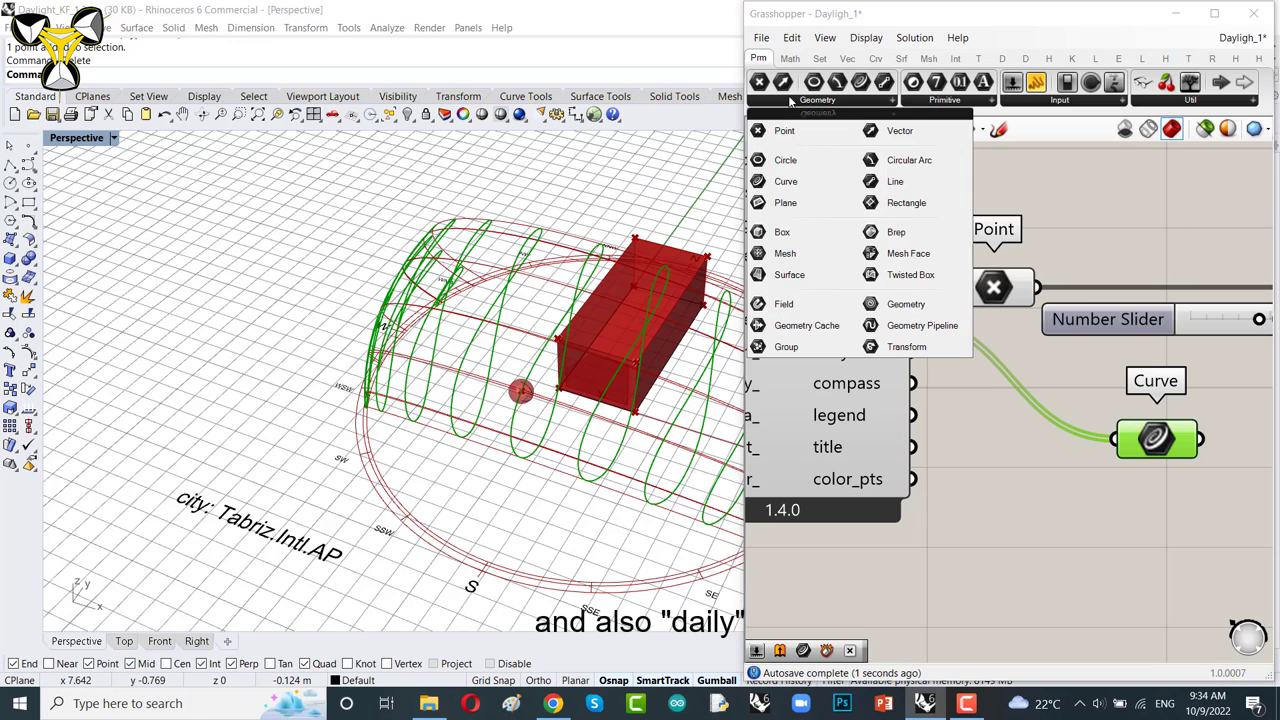
left_click(785, 181)
left_click(1170, 508)
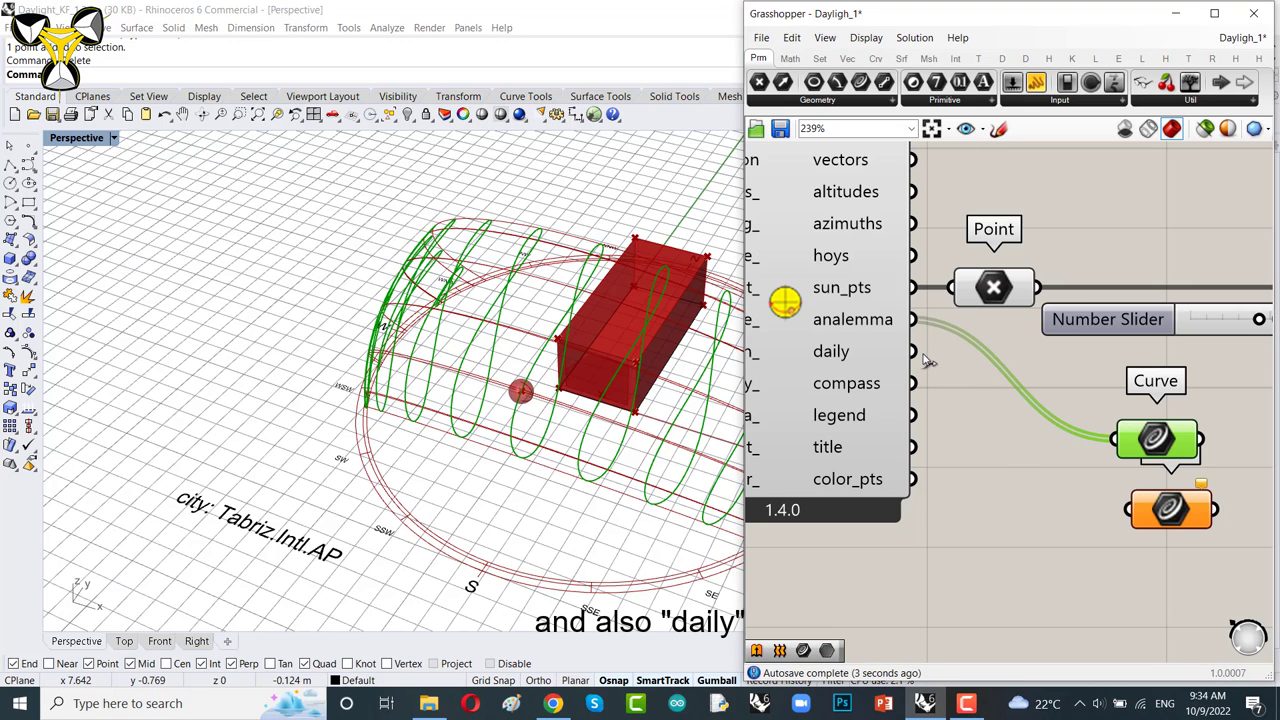
left_click_drag(913, 351, 1166, 583)
- Add a third Curve fed by the compass output, which shows an error
left_click_drag(912, 383, 1112, 584)
scroll(1110, 586, "down", 2)
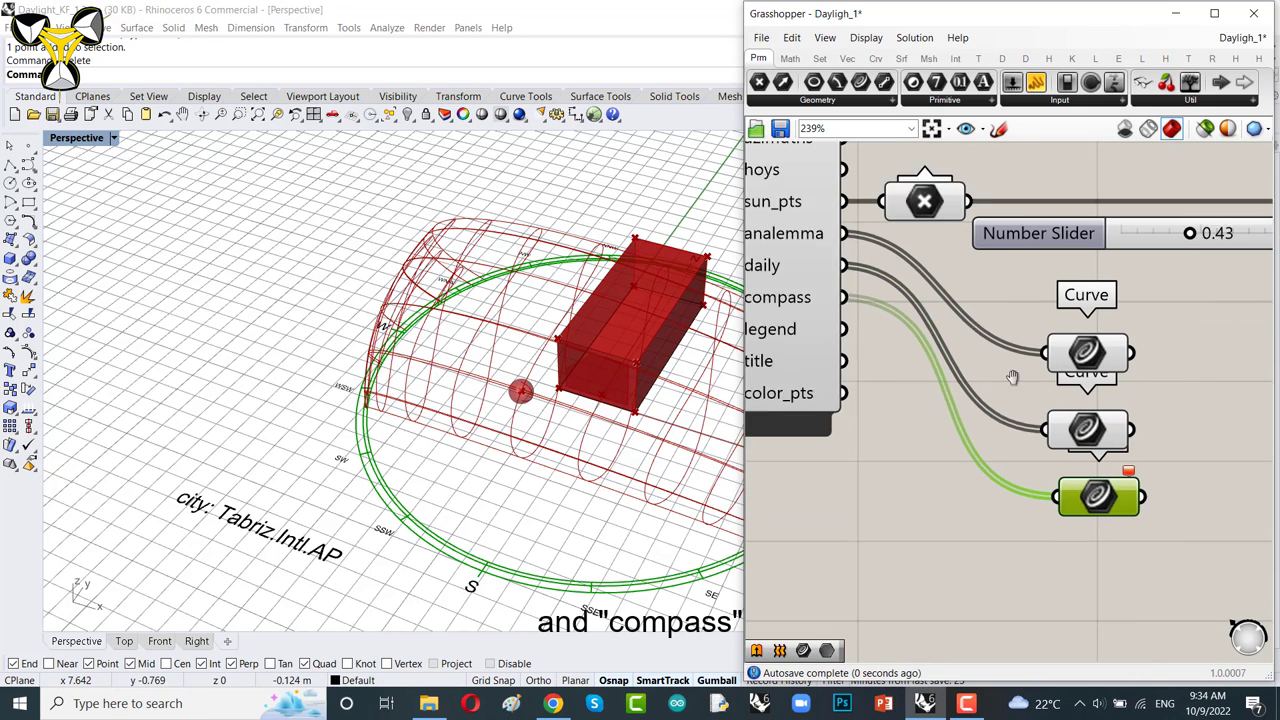
right_click_drag(1110, 586, 1040, 420)
left_click(907, 377)
scroll(838, 256, "up", 2)
mouse_move(838, 257)
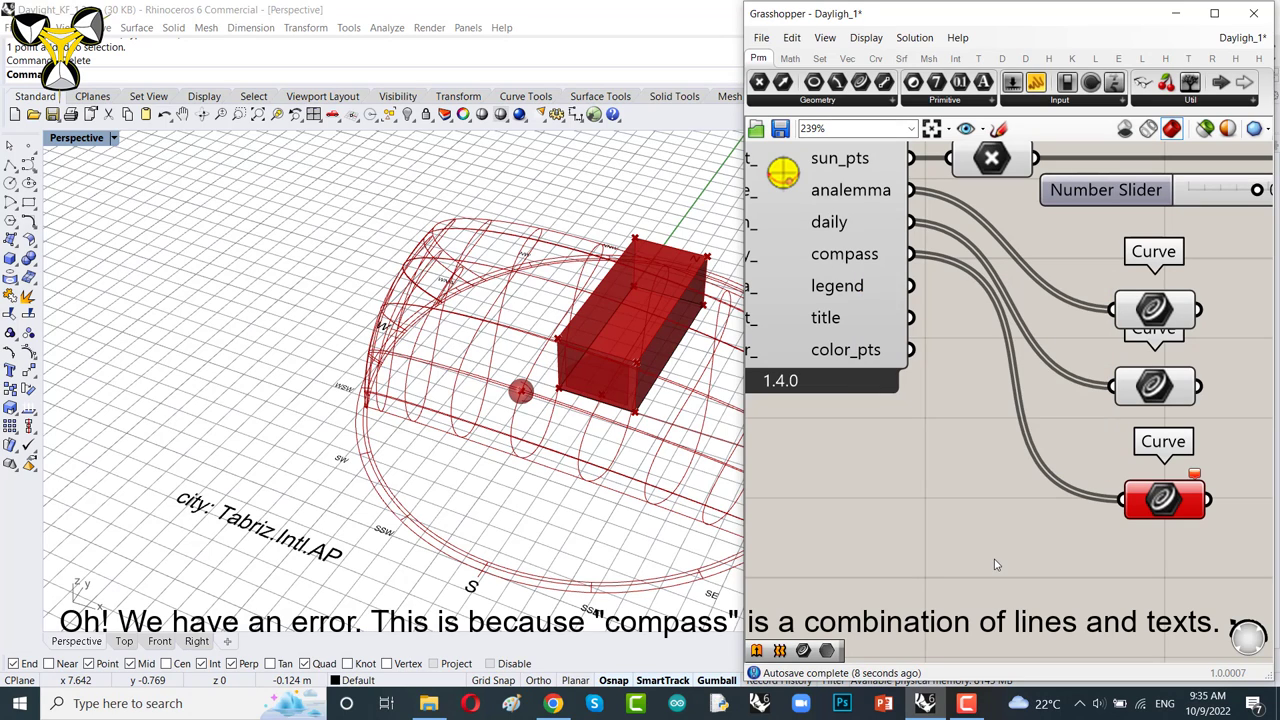
left_click(803, 102)
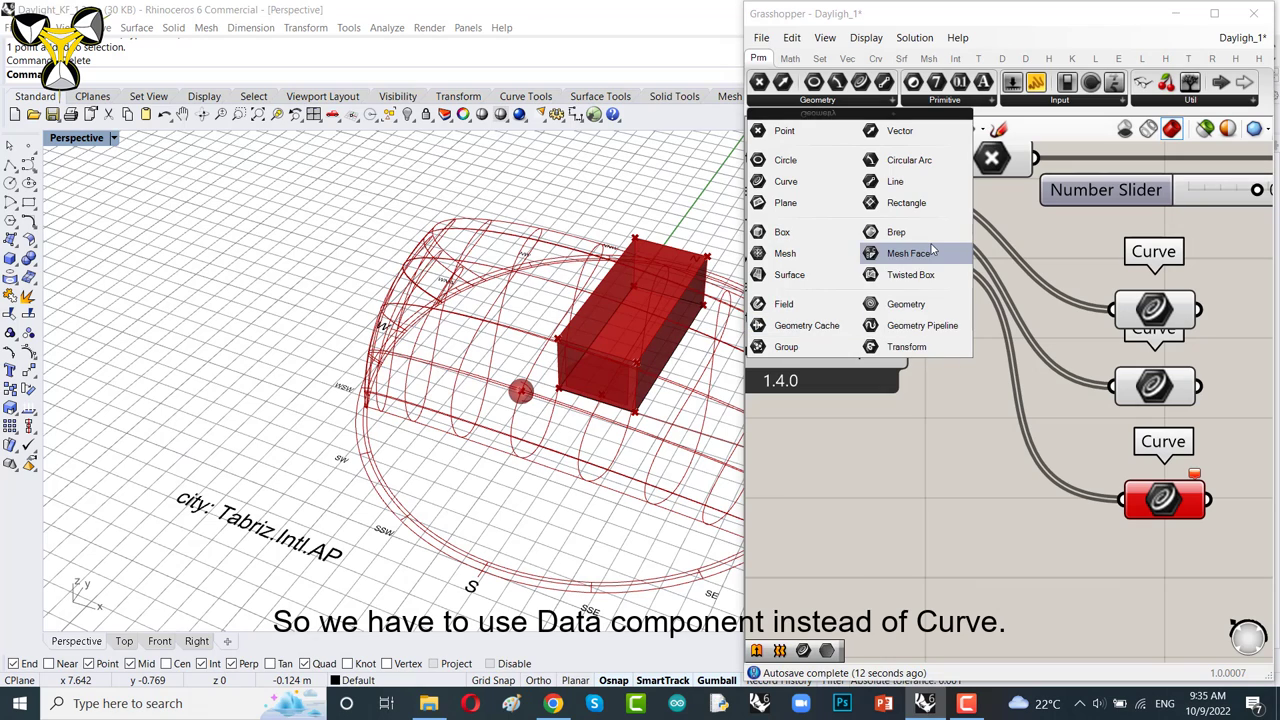
- Place a Data container, wire SunPath's legend output into it, and delete the erroring Curve param
left_click(980, 425)
double_click(980, 425)
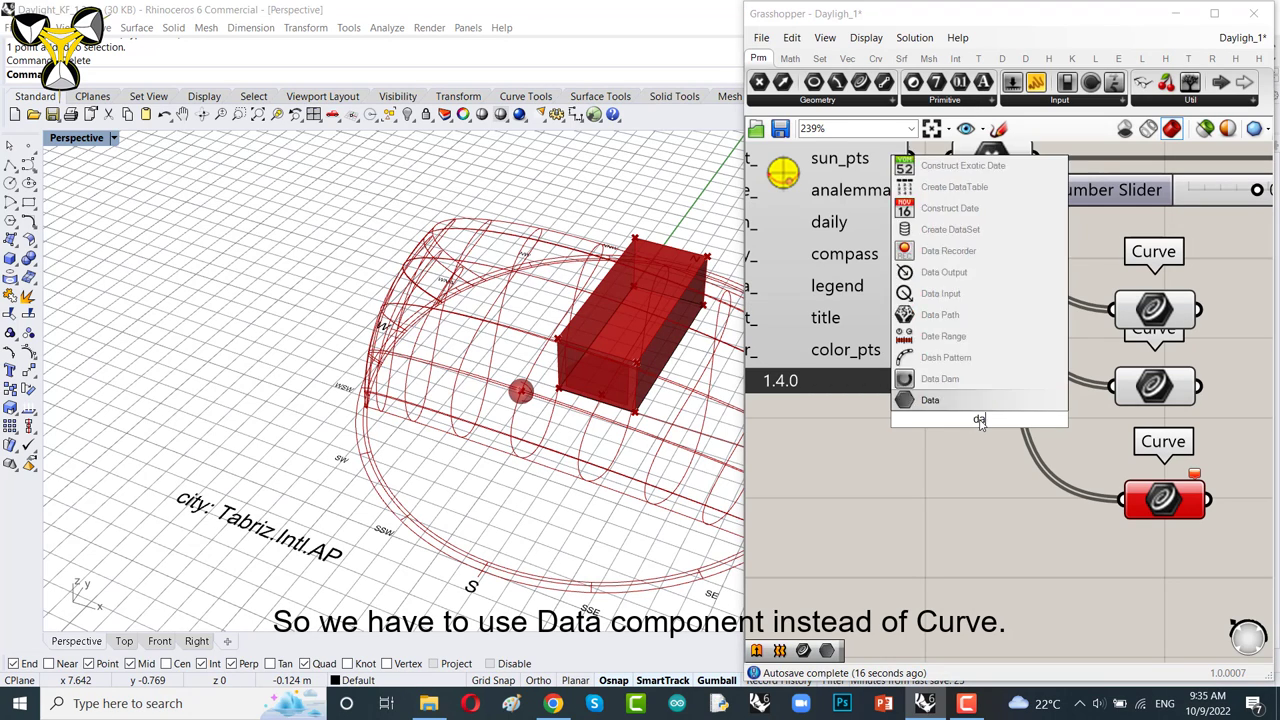
left_click(928, 400)
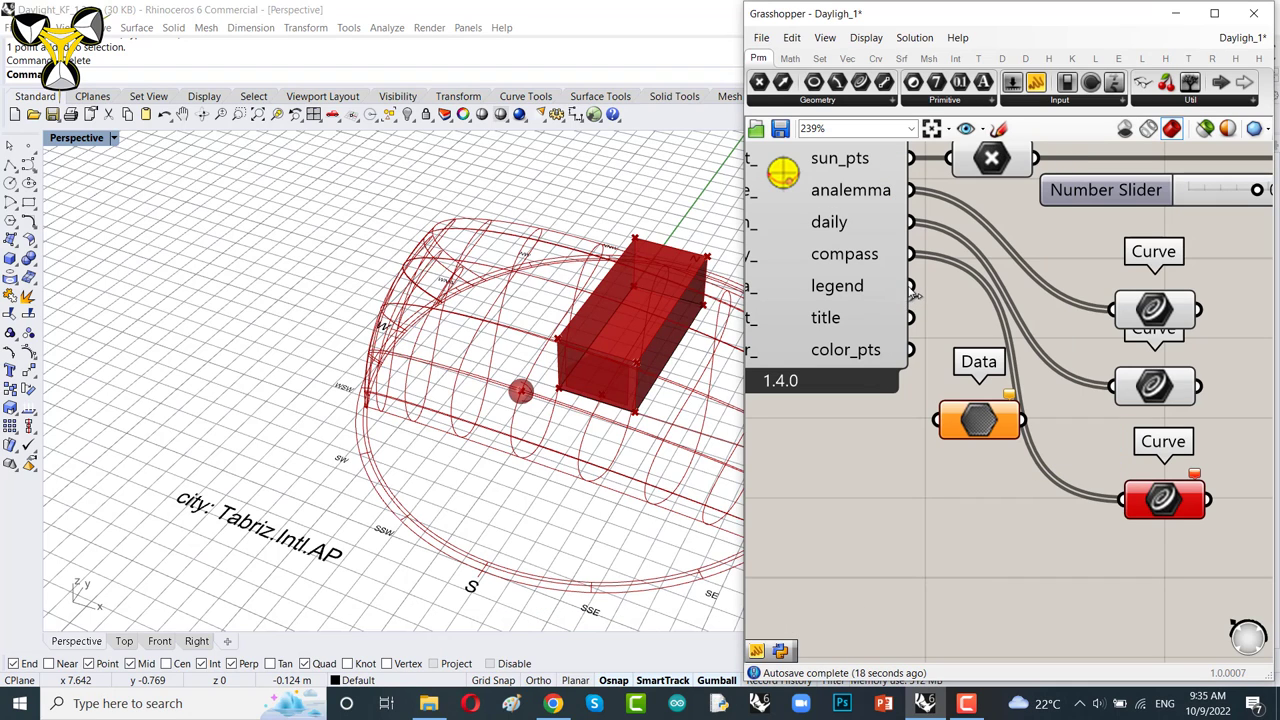
left_click_drag(911, 288, 1027, 538)
left_click_drag(1163, 503, 1094, 455)
key("Delete")
- Move the Data container into place and orbit the Rhino view around the sun path
left_click_drag(1055, 542, 1187, 528)
scroll(1187, 528, "down", 2)
right_click_drag(1180, 500, 1020, 515)
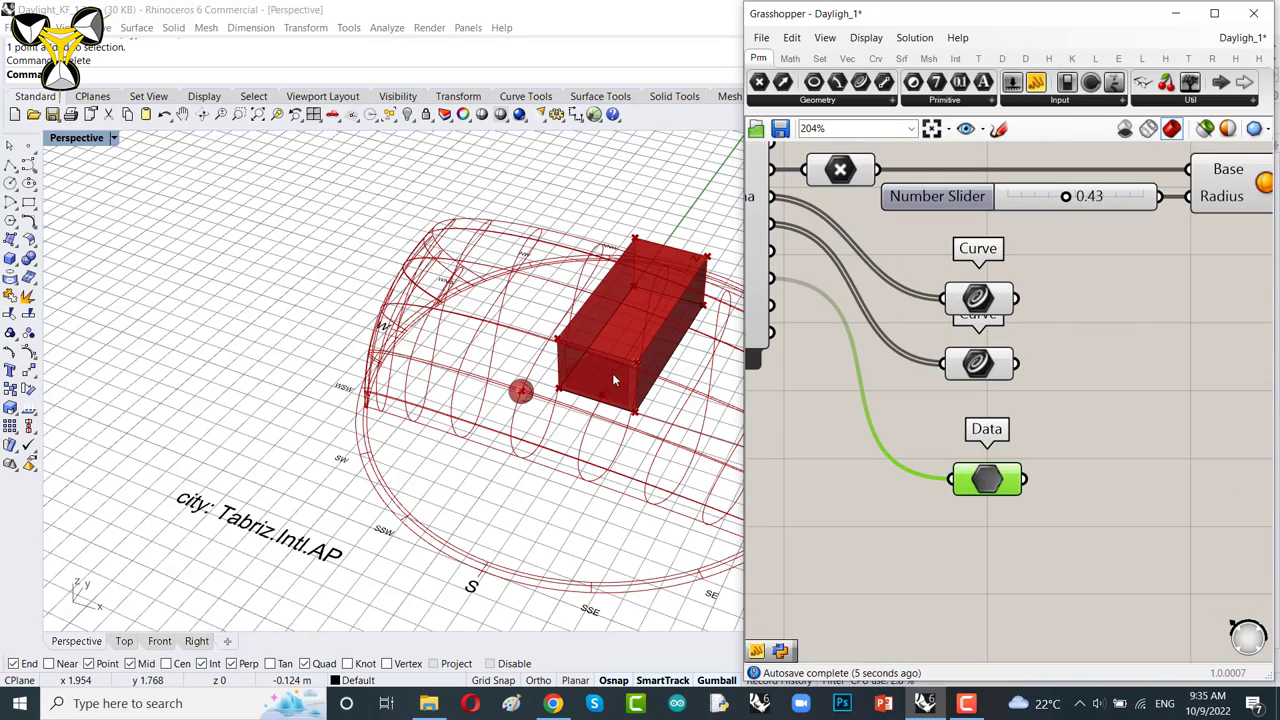
right_click_drag(606, 376, 449, 314)
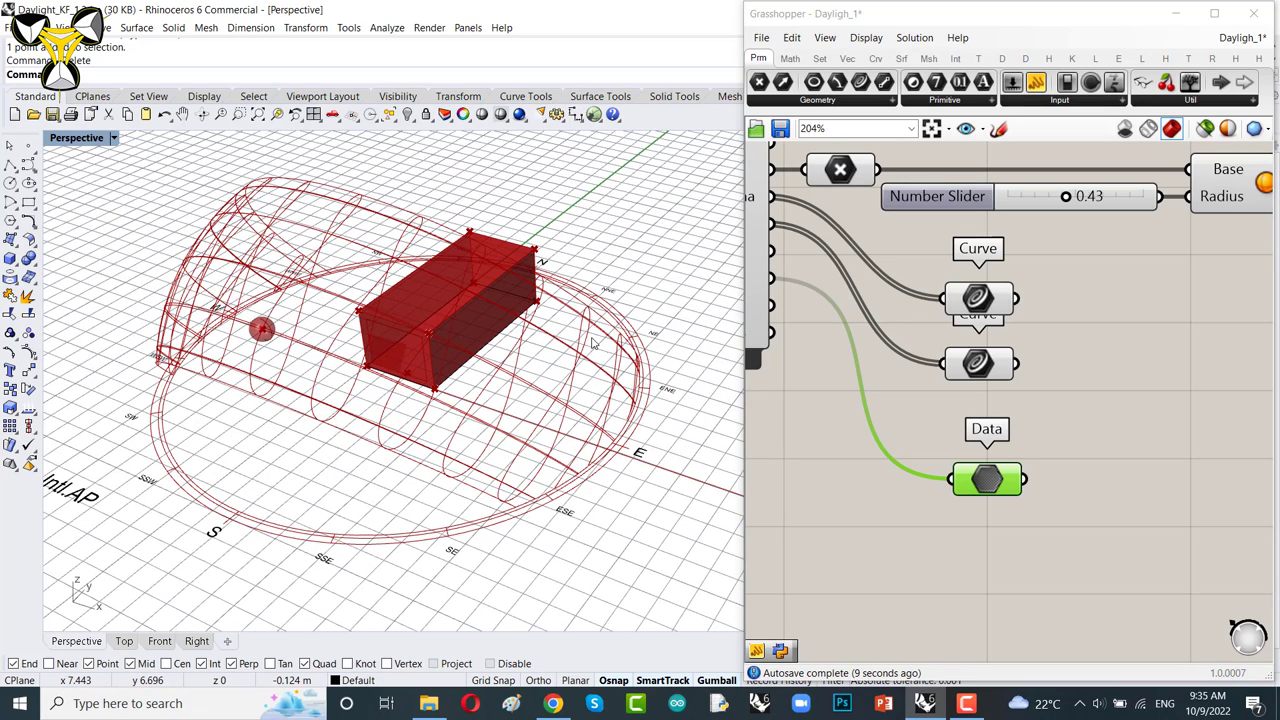
right_click_drag(980, 303, 785, 255)
left_click_drag(1094, 338, 1073, 341)
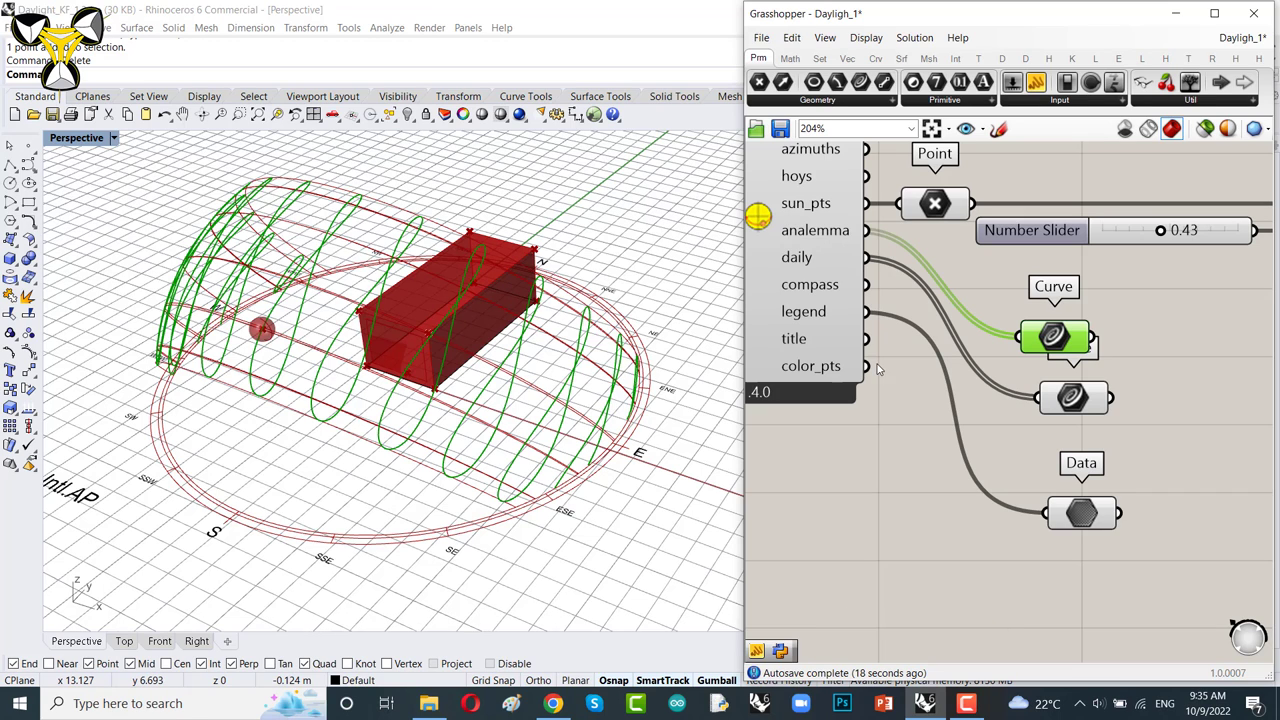
left_click_drag(1143, 392, 1034, 554)
left_click_drag(1078, 400, 1023, 497)
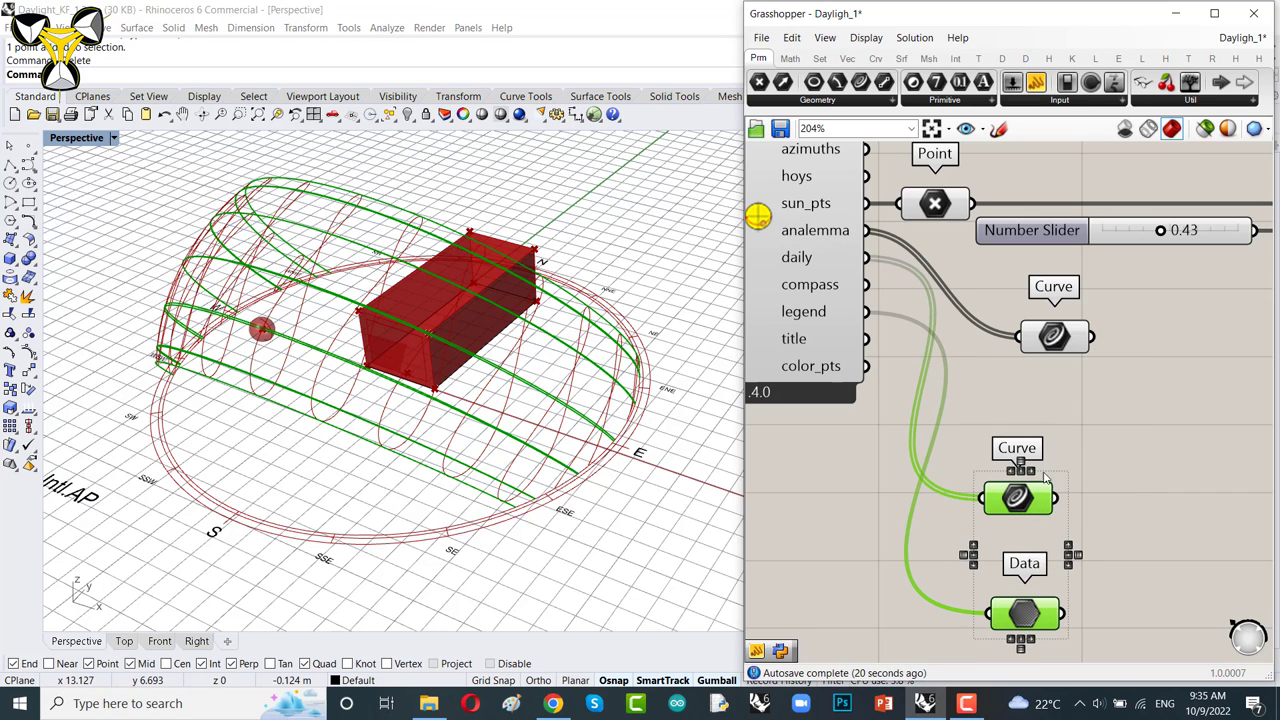
left_click(1120, 420)
left_click(1053, 337)
scroll(790, 380, "down", 4)
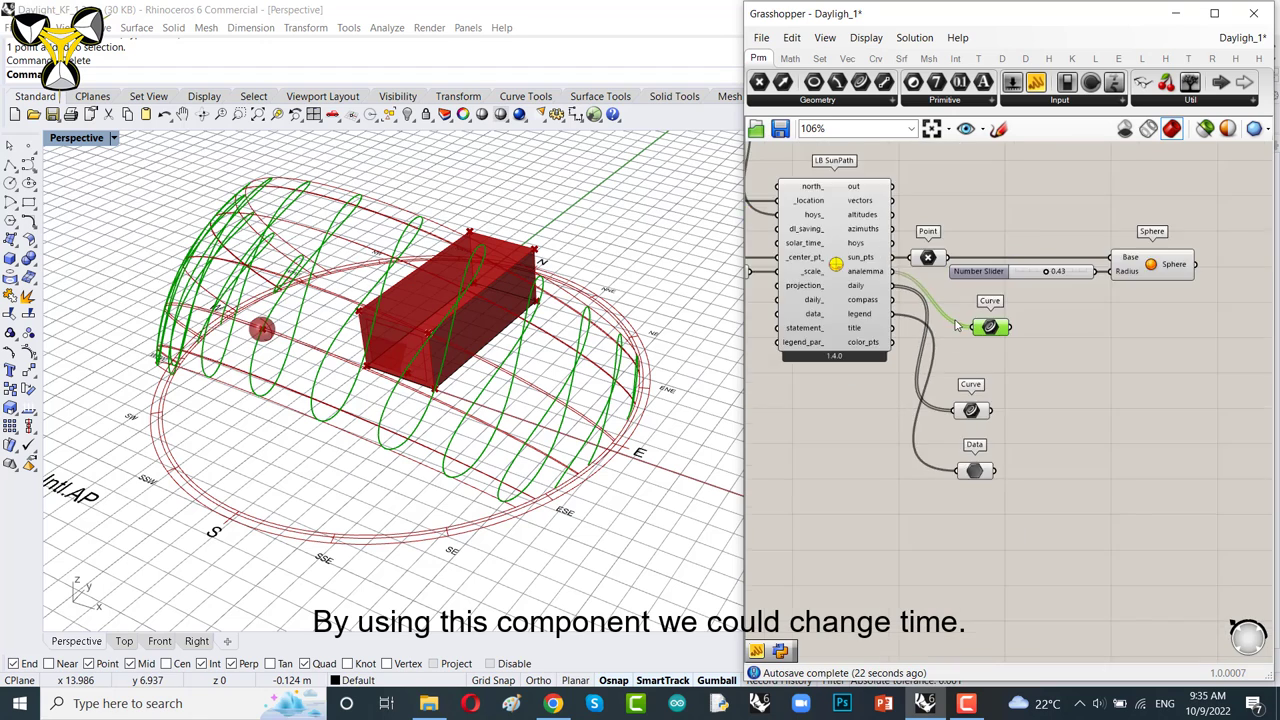
scroll(884, 365, "up", 3)
scroll(884, 365, "up", 2)
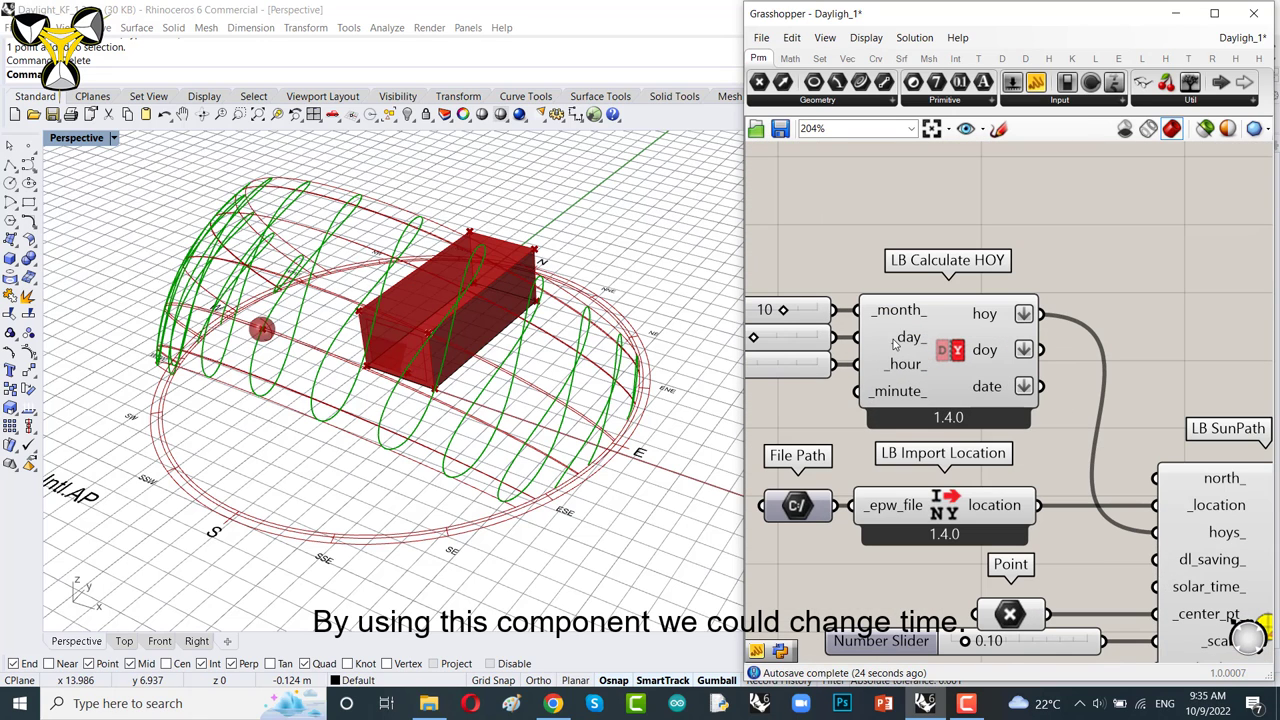
right_click_drag(846, 352, 1031, 301)
scroll(1016, 267, "up", 2)
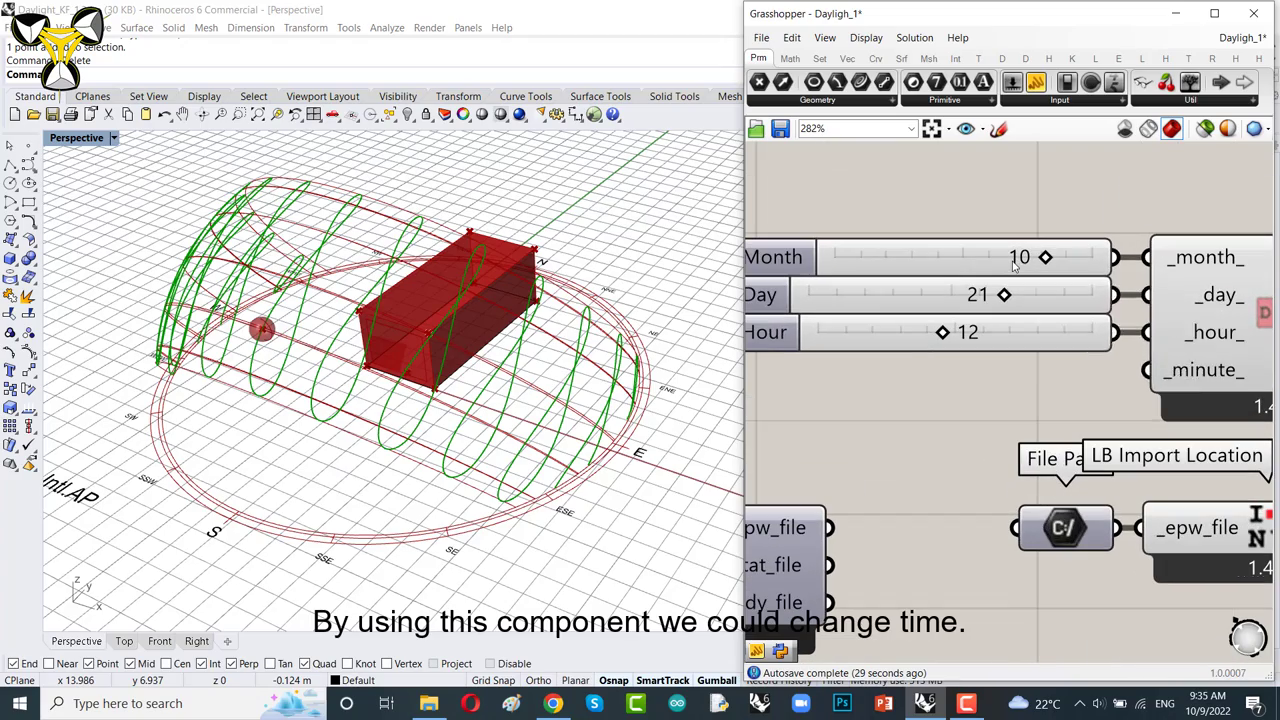
right_click_drag(423, 288, 282, 347)
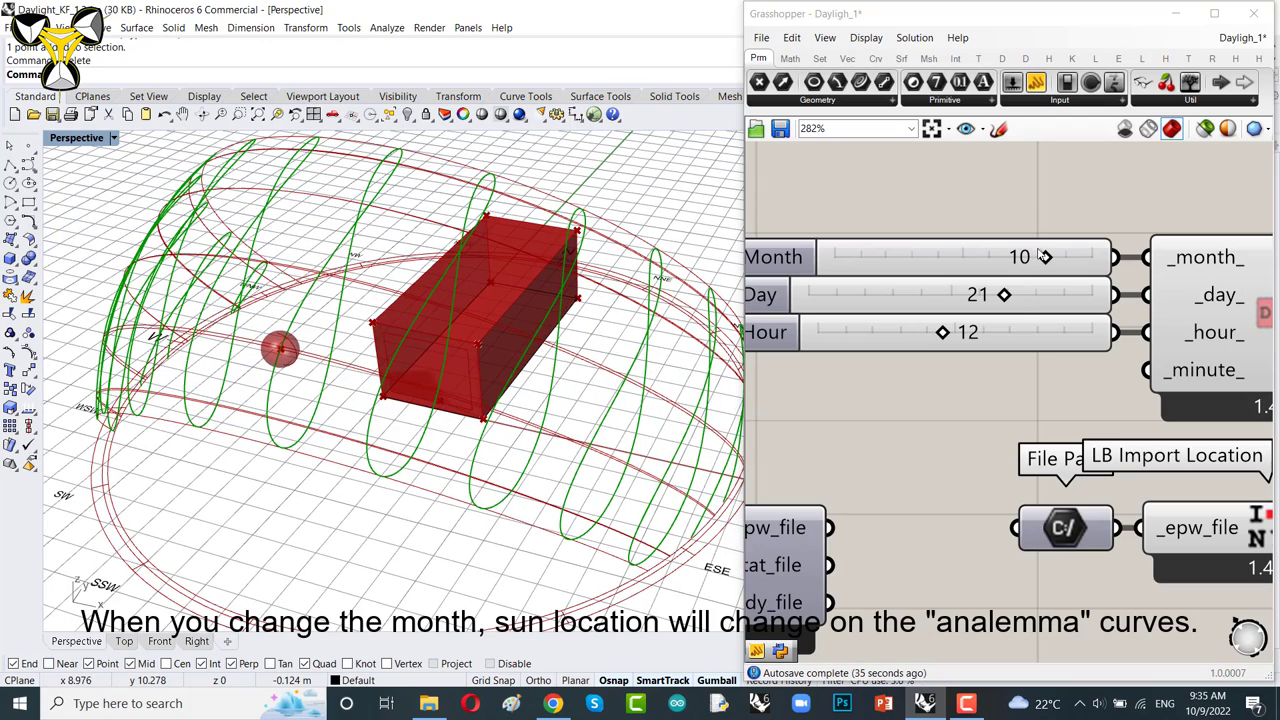
mouse_move(1043, 257)
left_mouse_down()
mouse_move(1056, 257)
mouse_move(832, 268)
mouse_move(1068, 252)
mouse_move(860, 256)
mouse_move(790, 275)
mouse_move(909, 254)
mouse_move(1071, 254)
mouse_move(900, 254)
mouse_move(1035, 253)
left_mouse_up()
scroll(920, 240, "down", 5)
scroll(923, 237, "down", 4)
scroll(1052, 393, "up", 6)
- Move the daily Curve container up, then sweep the Hour slider, leaving it at 12
left_click(1052, 393)
left_click_drag(1030, 487, 1069, 420)
scroll(1083, 350, "down", 5)
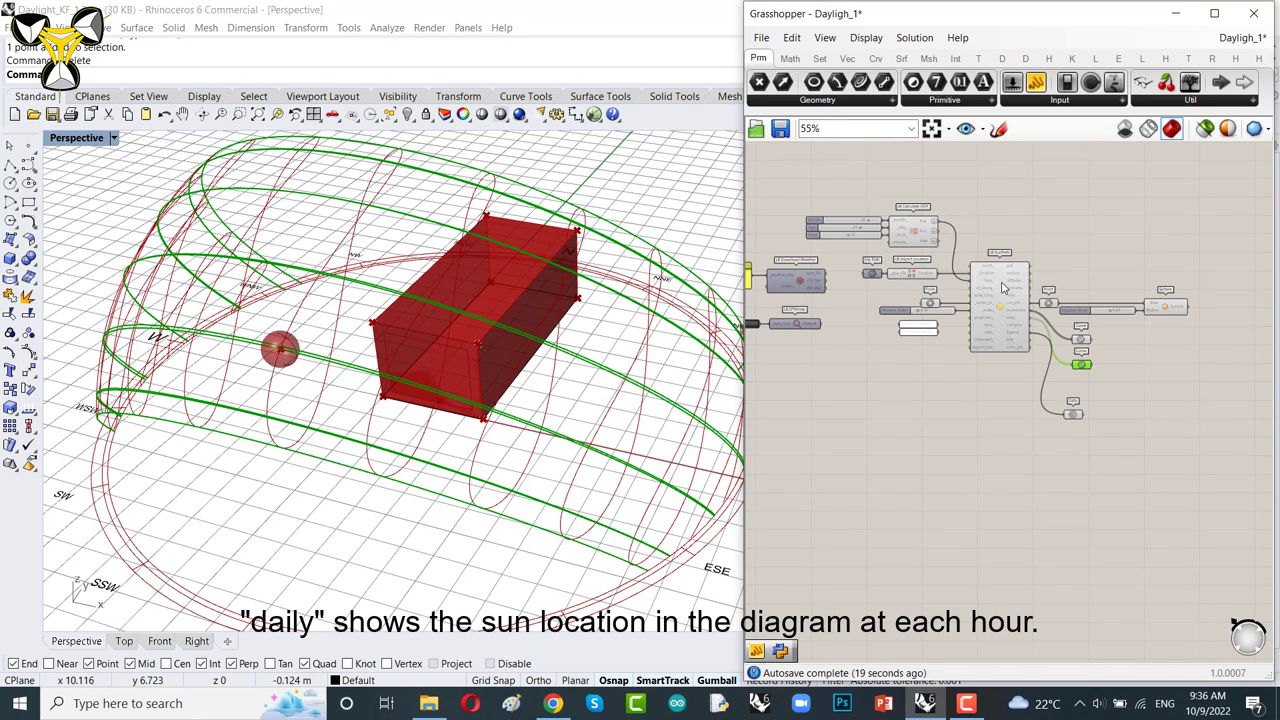
scroll(968, 270, "up", 2)
scroll(968, 270, "up", 4)
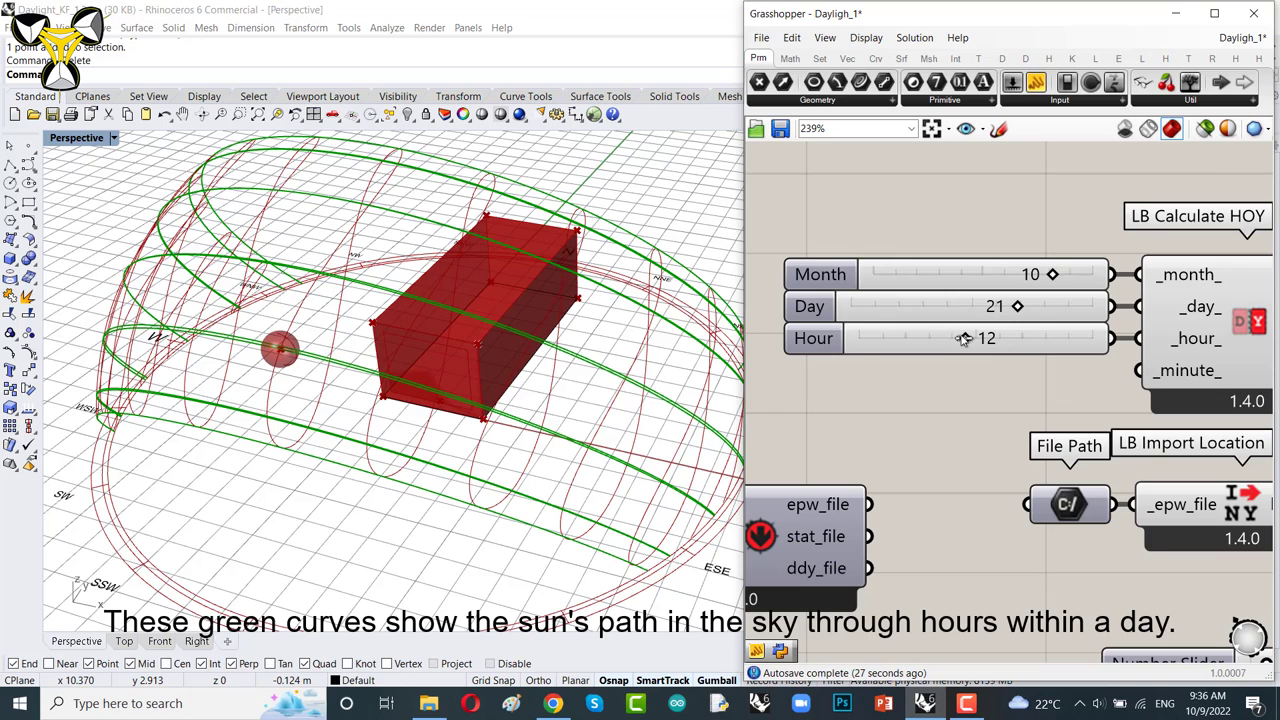
mouse_move(963, 338)
left_mouse_down()
mouse_move(1015, 338)
mouse_move(835, 342)
mouse_move(1100, 341)
mouse_move(905, 342)
mouse_move(955, 356)
mouse_move(1006, 340)
mouse_move(966, 350)
left_mouse_up()
scroll(968, 352, "down", 8)
scroll(1020, 368, "up", 7)
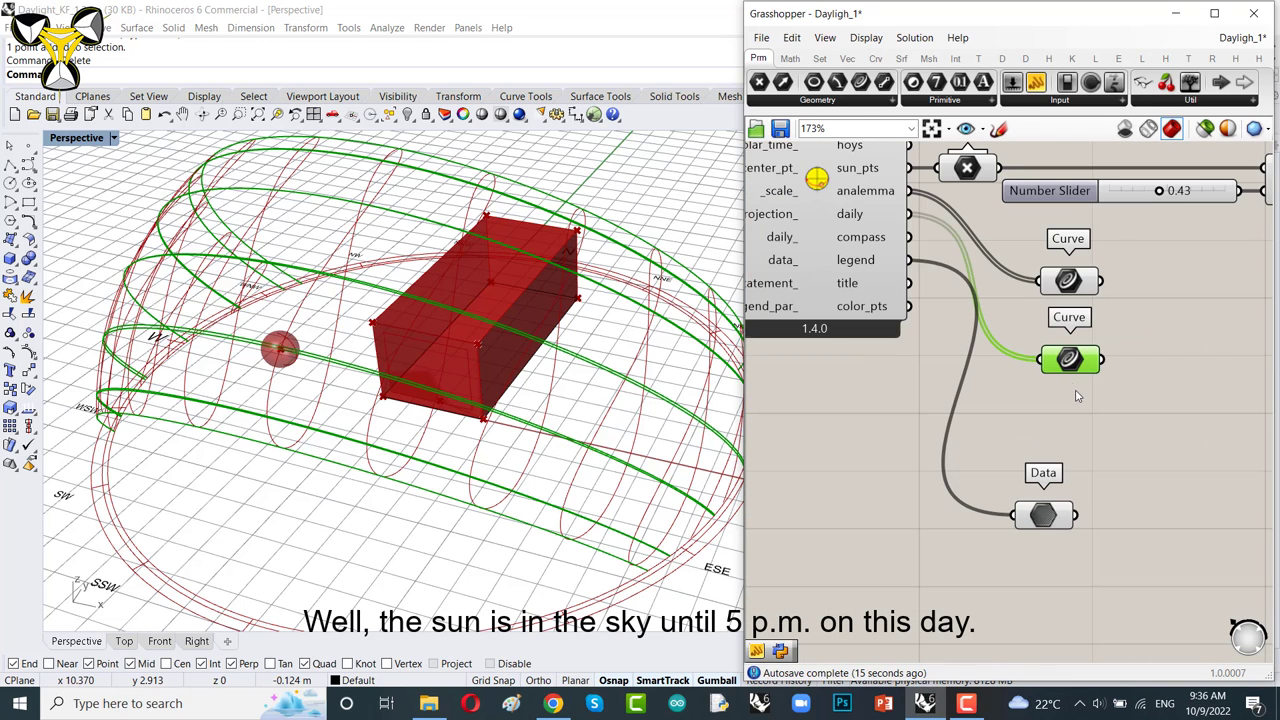
- Line up the two Curve containers and the Data container in a tidy column
right_click_drag(1086, 338, 983, 351)
scroll(967, 330, "down", 3)
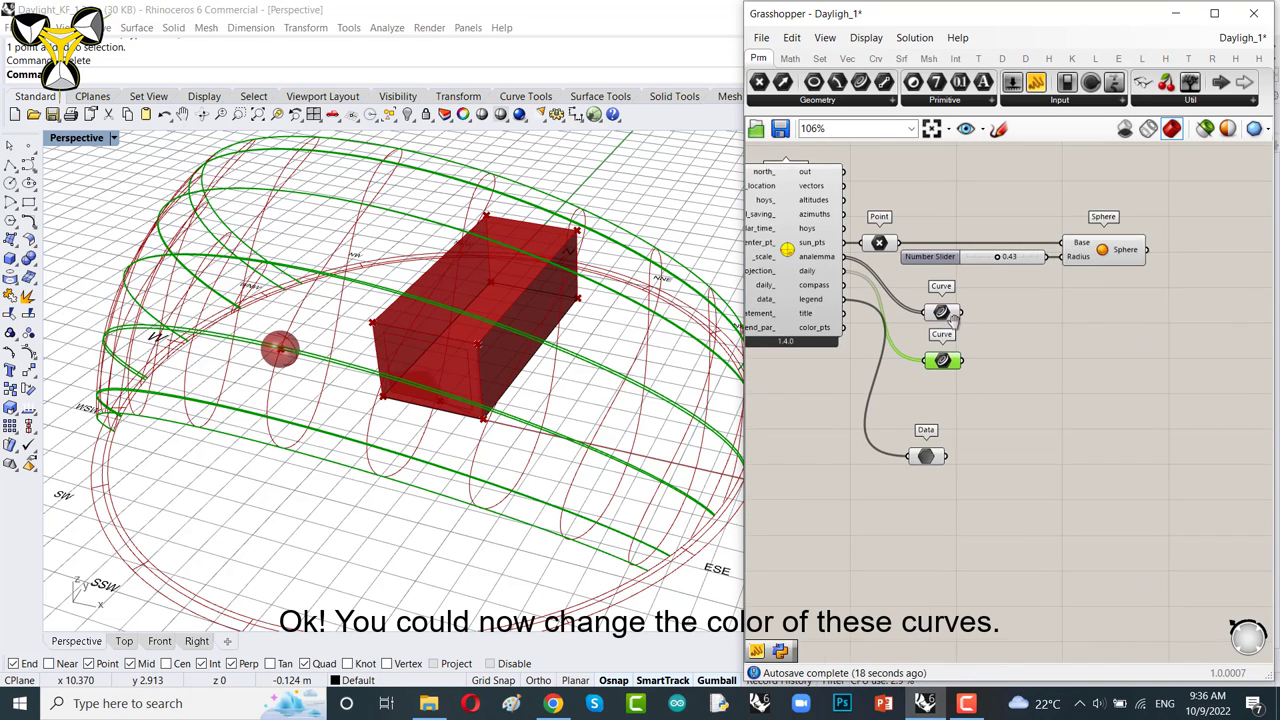
left_click_drag(957, 287, 937, 375)
left_click(1029, 344)
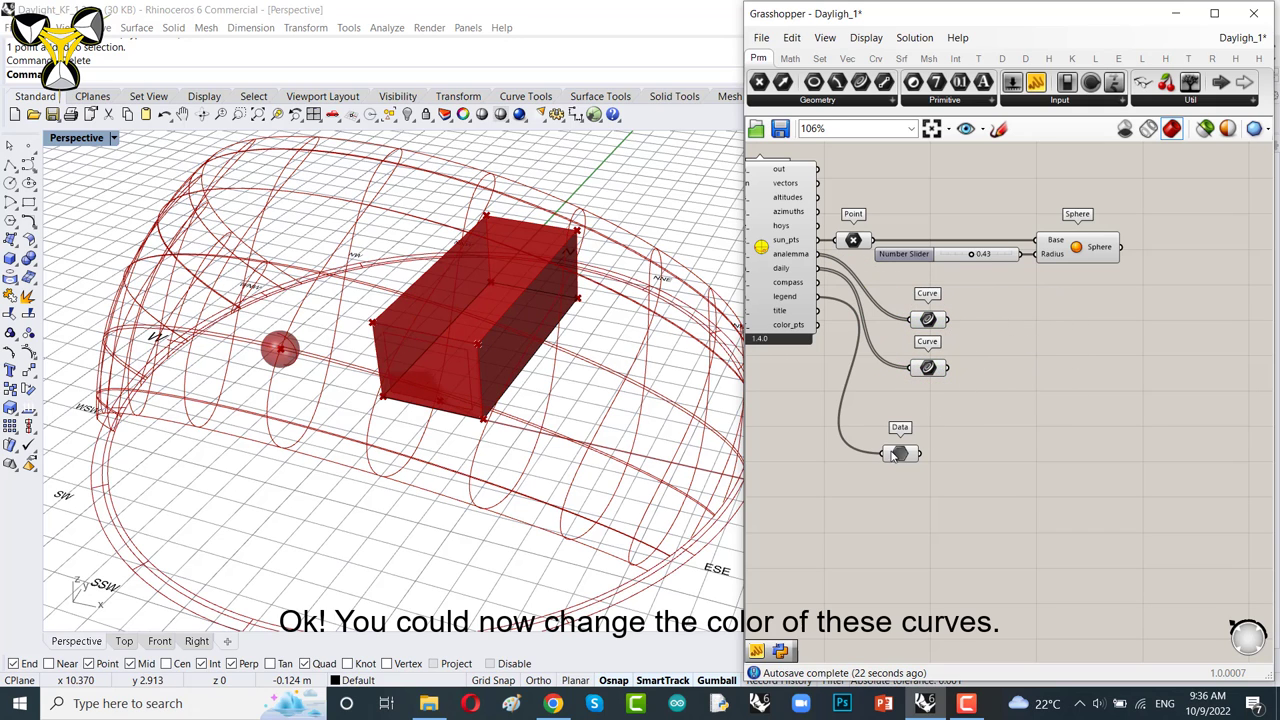
left_click_drag(893, 456, 925, 446)
left_click(990, 390)
- Shift the daily Curve container down and orbit Rhino to view the daily curves
scroll(912, 371, "up", 3)
left_click_drag(946, 370, 951, 393)
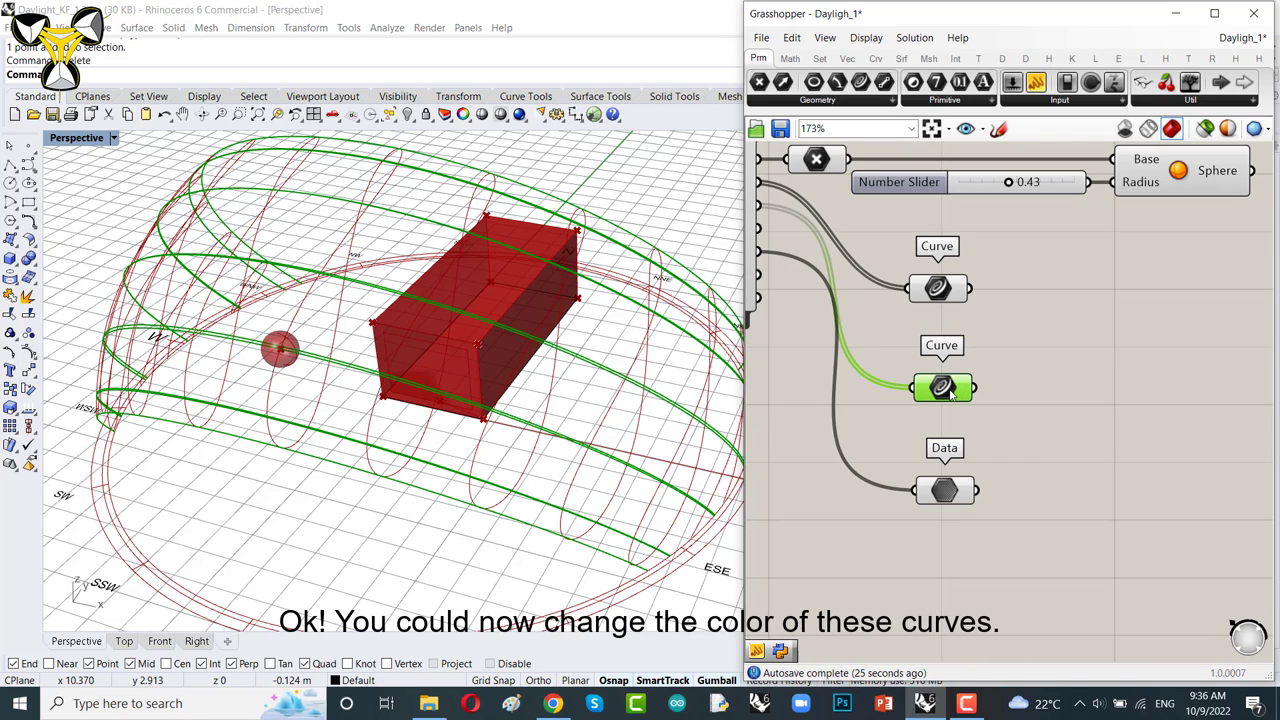
left_click(1017, 351)
left_click(1004, 58)
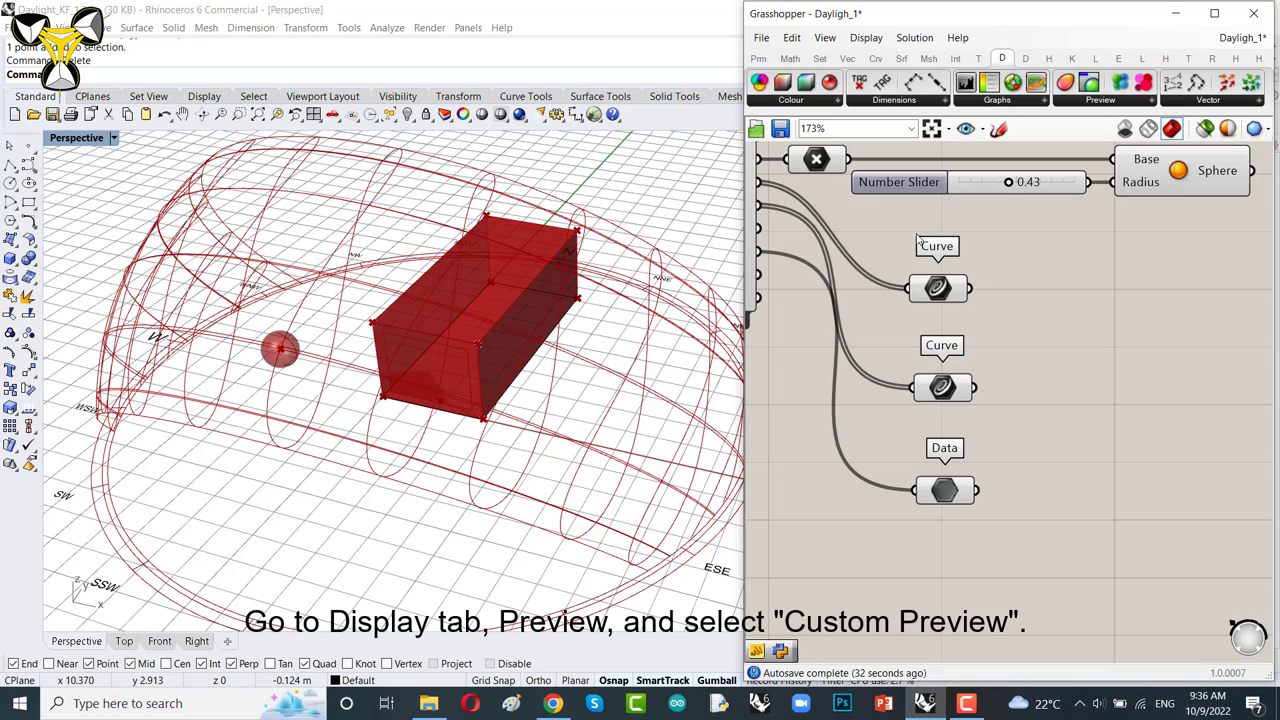
right_click_drag(560, 290, 742, 320)
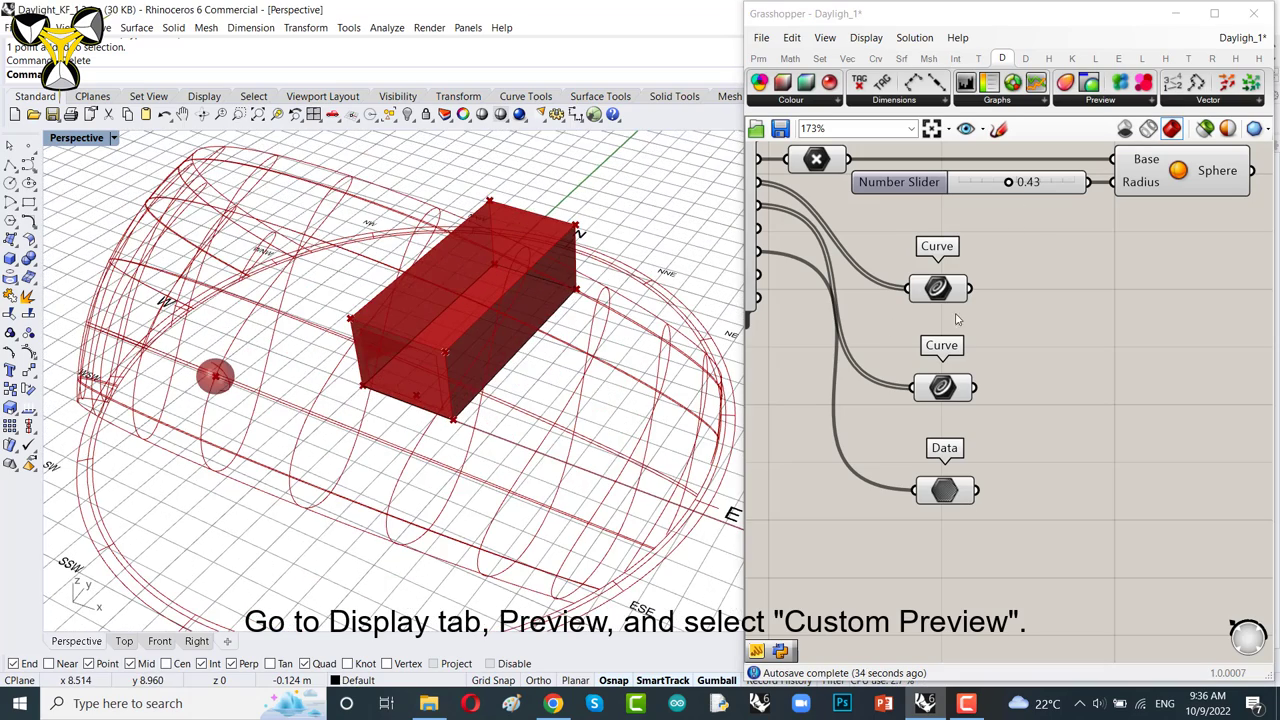
left_click(942, 386)
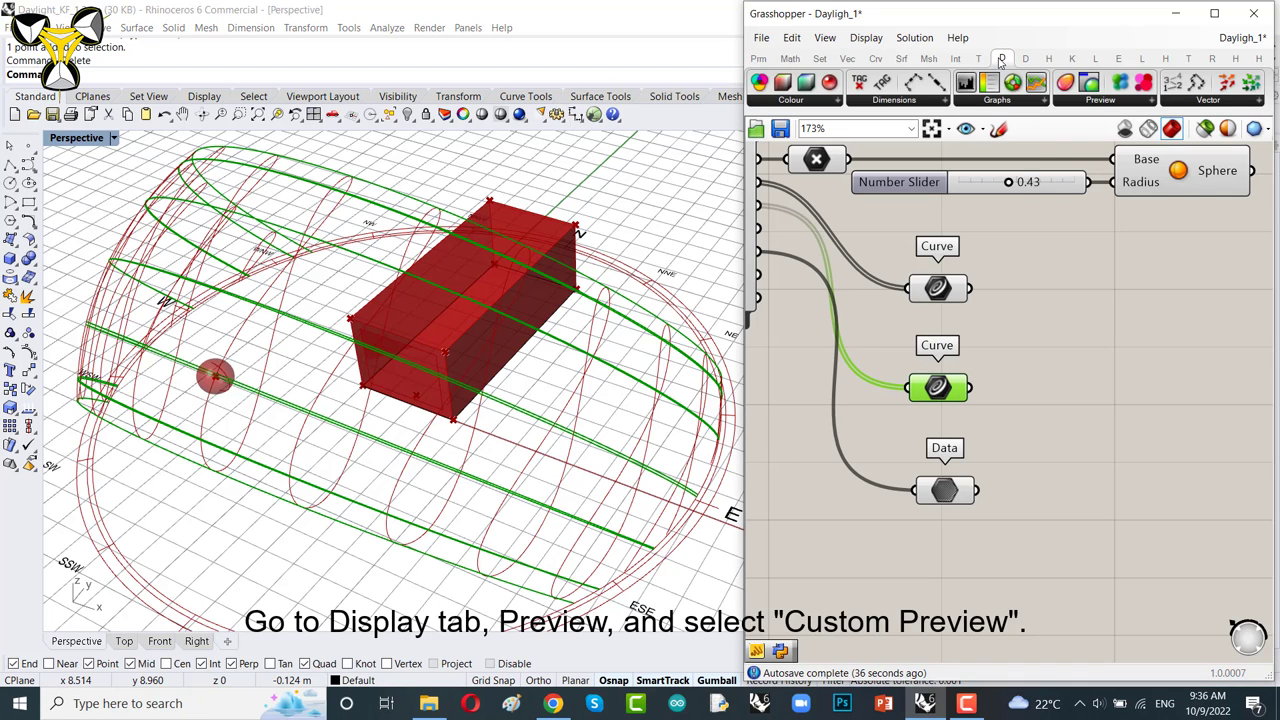
- Place a Custom Preview component and wire the analemma Curve into its Geometry input
left_click(1100, 101)
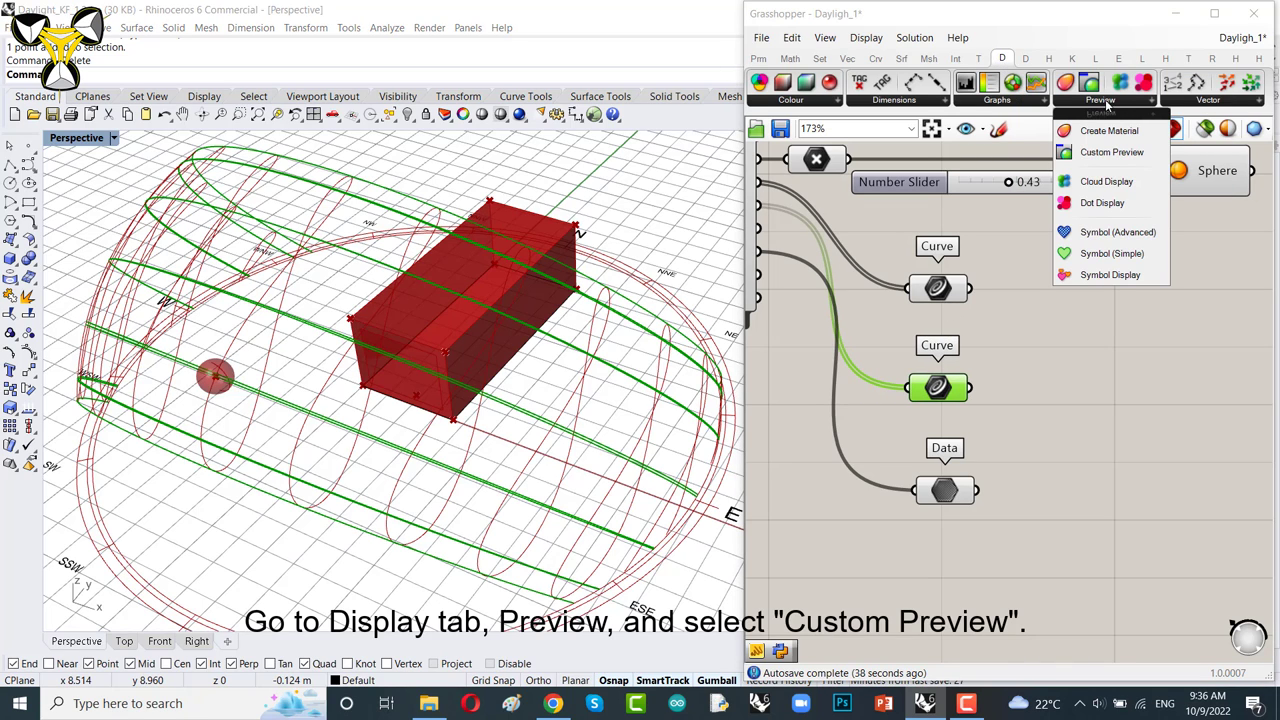
left_click(1101, 155)
left_click(1052, 288)
scroll(1050, 290, "up", 2)
left_click_drag(966, 288, 1058, 283)
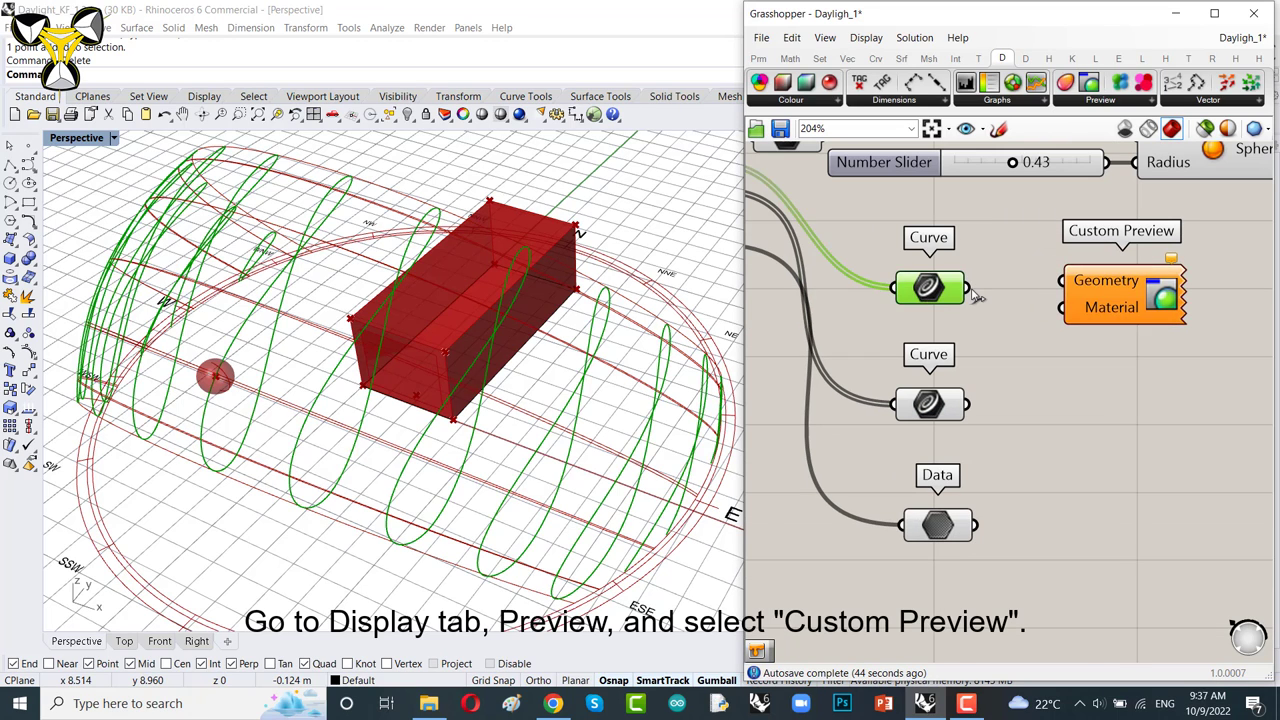
left_click_drag(927, 287, 930, 272)
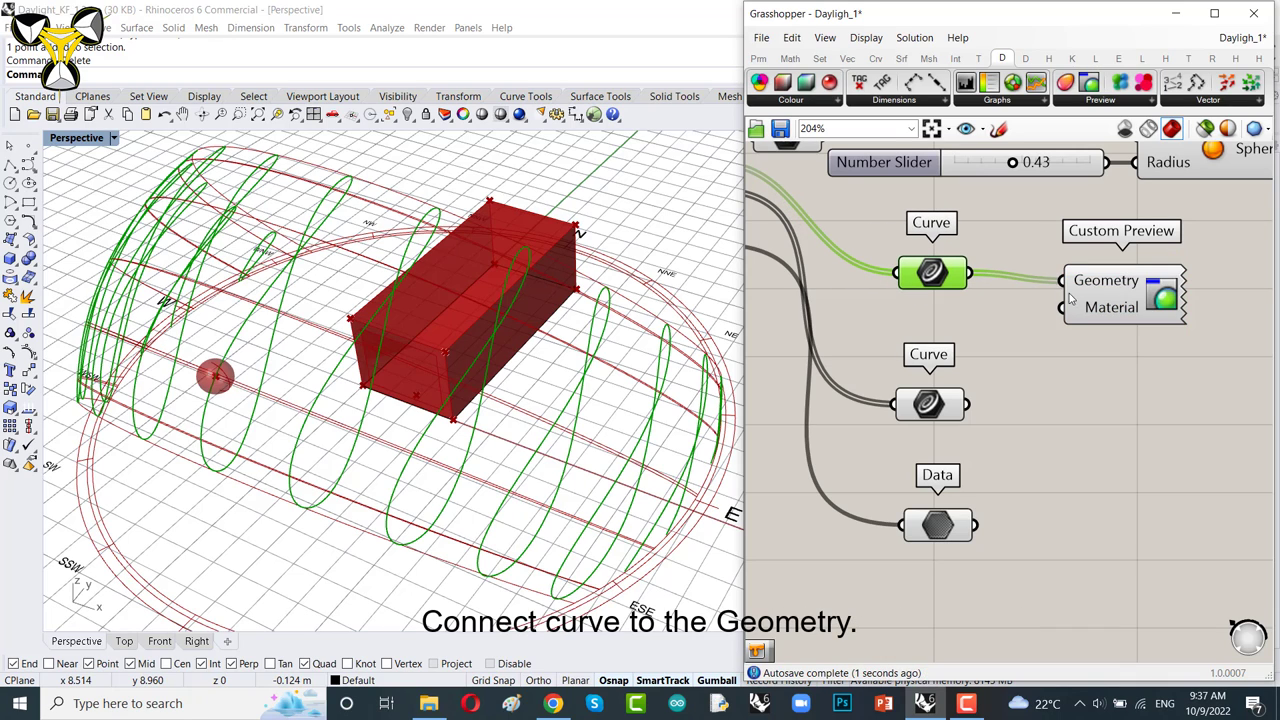
left_click_drag(1076, 298, 1177, 287)
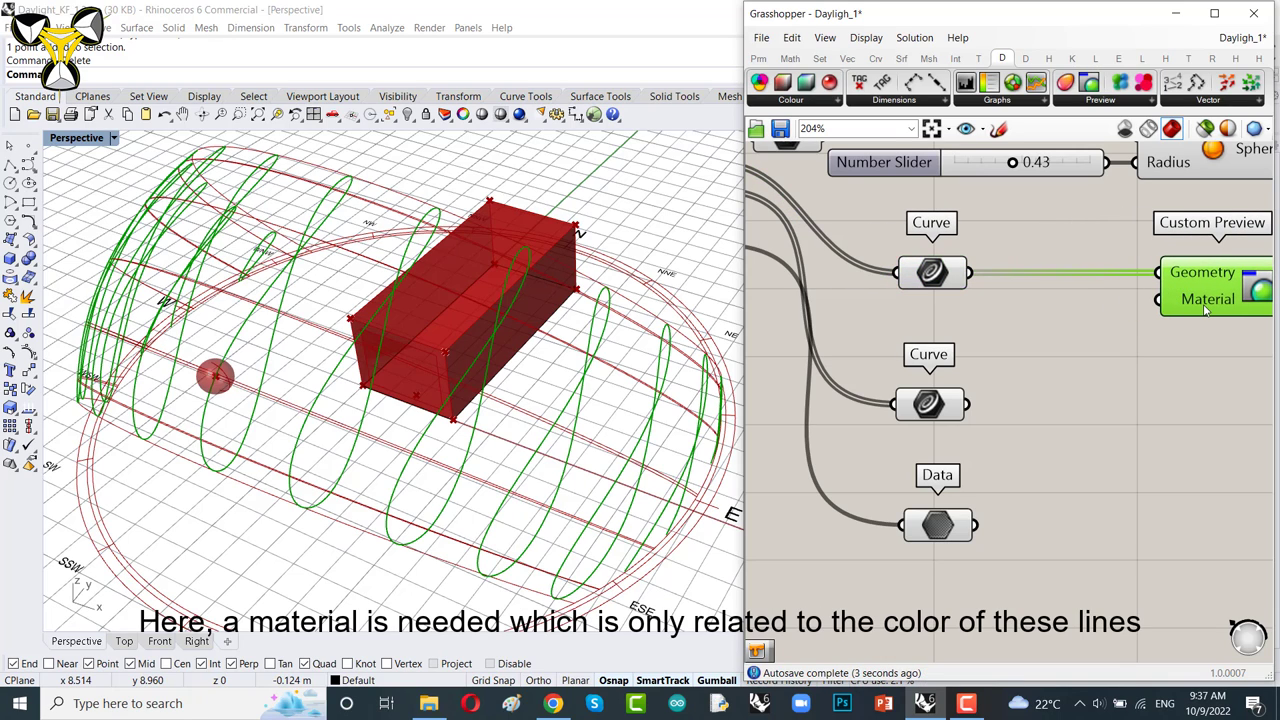
scroll(1110, 290, "up", 3)
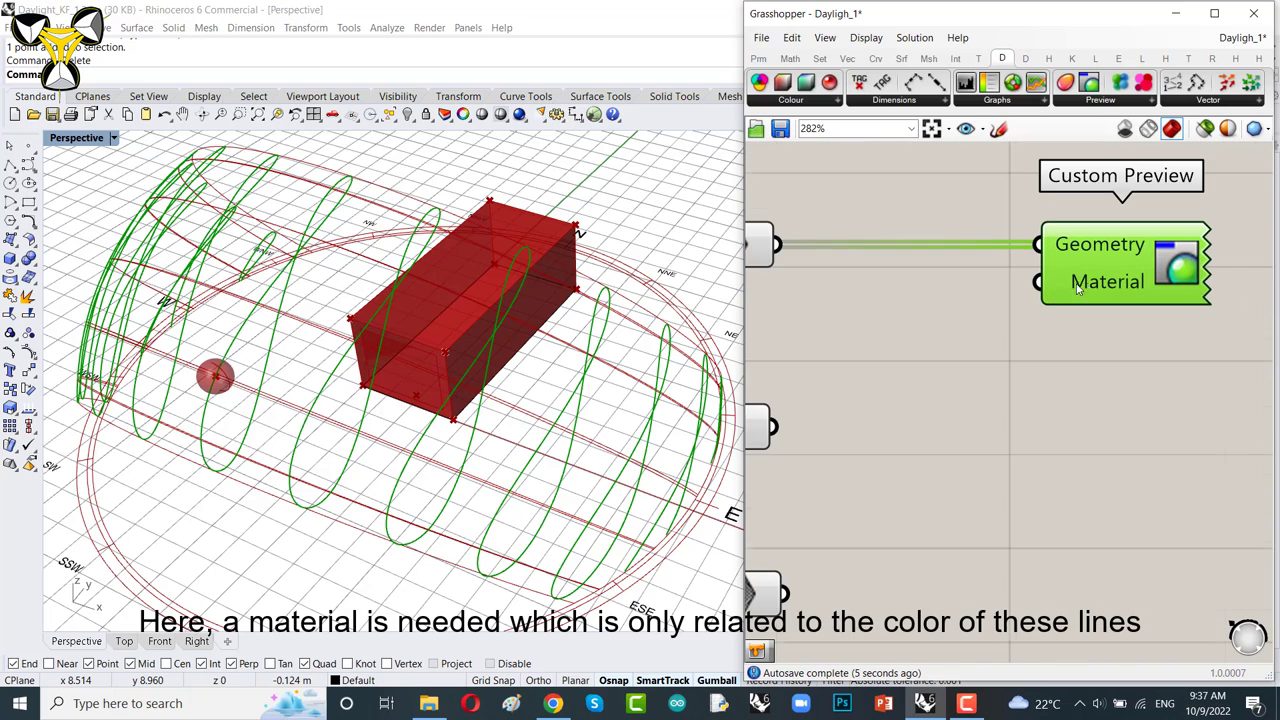
left_click(761, 60)
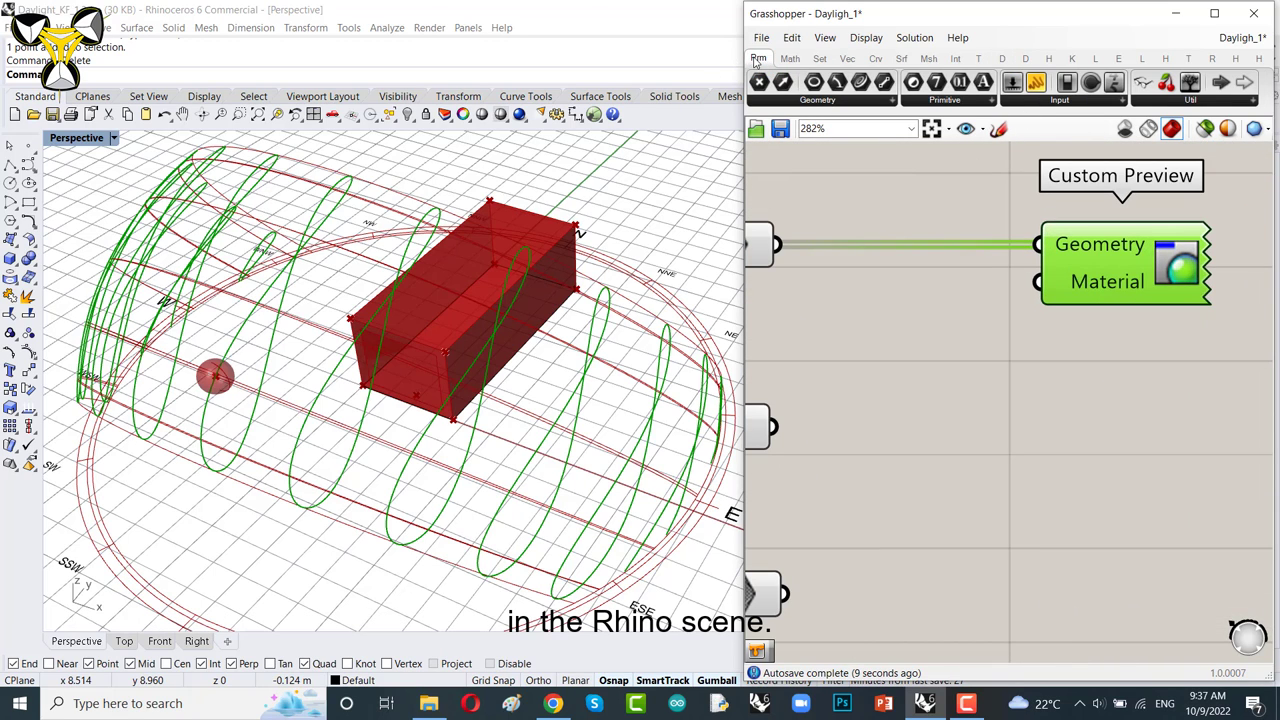
- Add a Colour Swatch and wire it into Custom Preview's Material input
left_click(1045, 101)
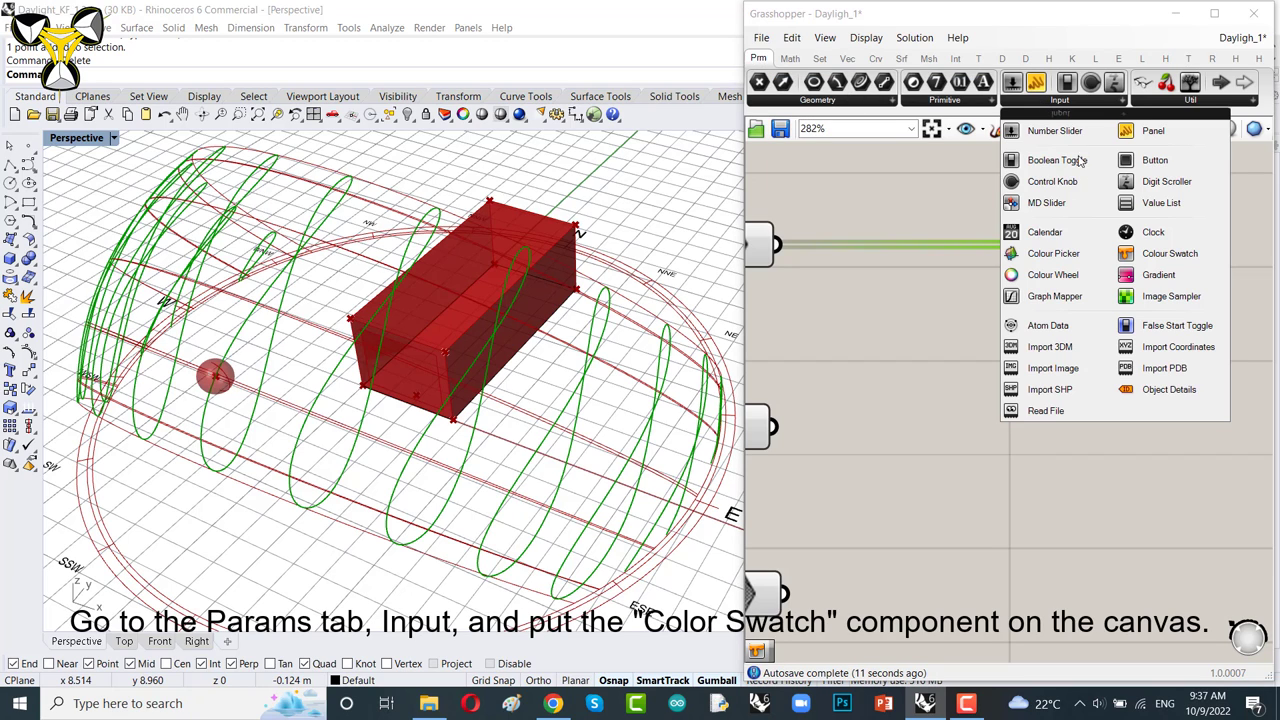
left_click(1155, 258)
left_click(906, 306)
left_click_drag(1012, 305, 1128, 284)
left_click(871, 333)
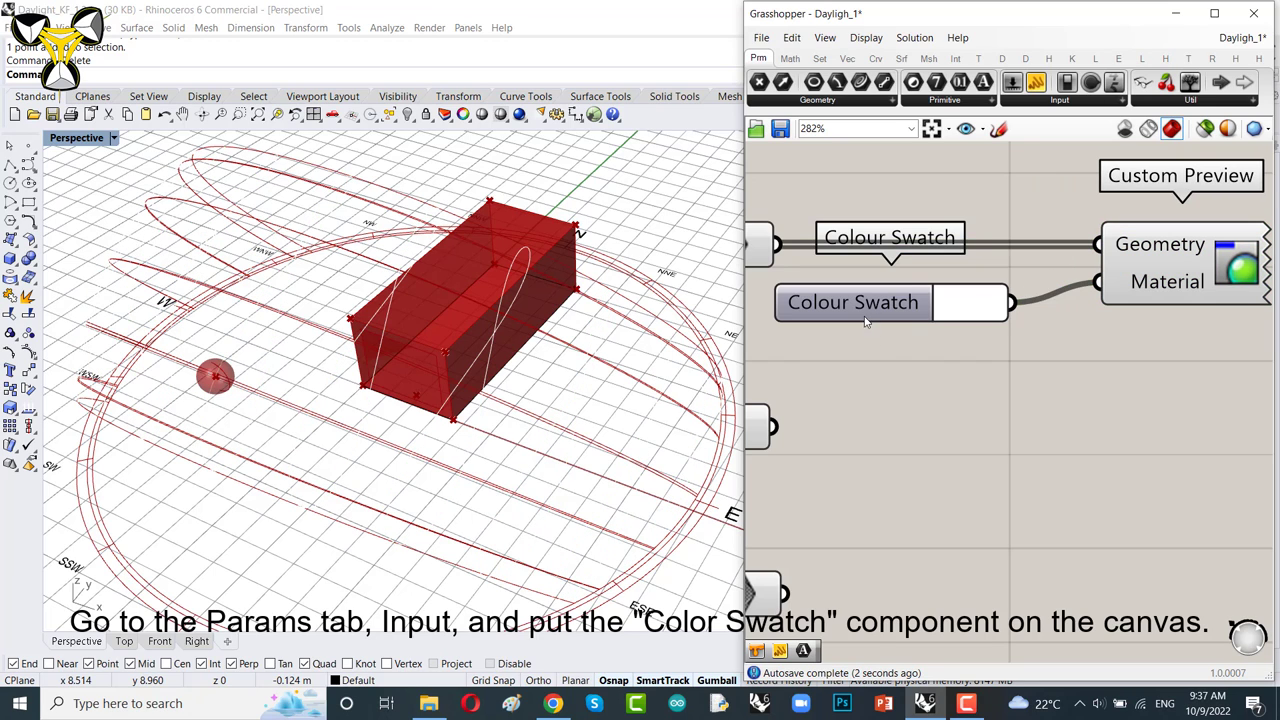
left_click_drag(866, 318, 938, 300)
- Set the swatch to a near-black red and orbit the Rhino view
left_click(1013, 292)
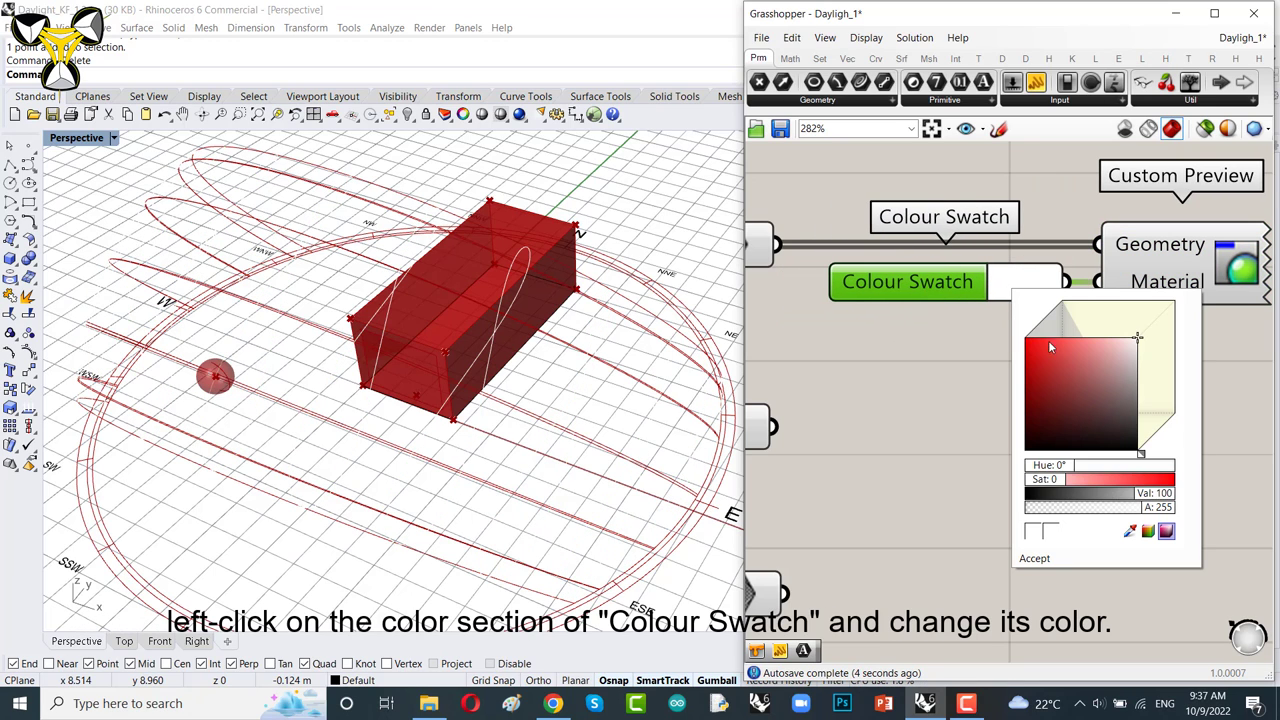
left_click_drag(1065, 366, 1115, 435)
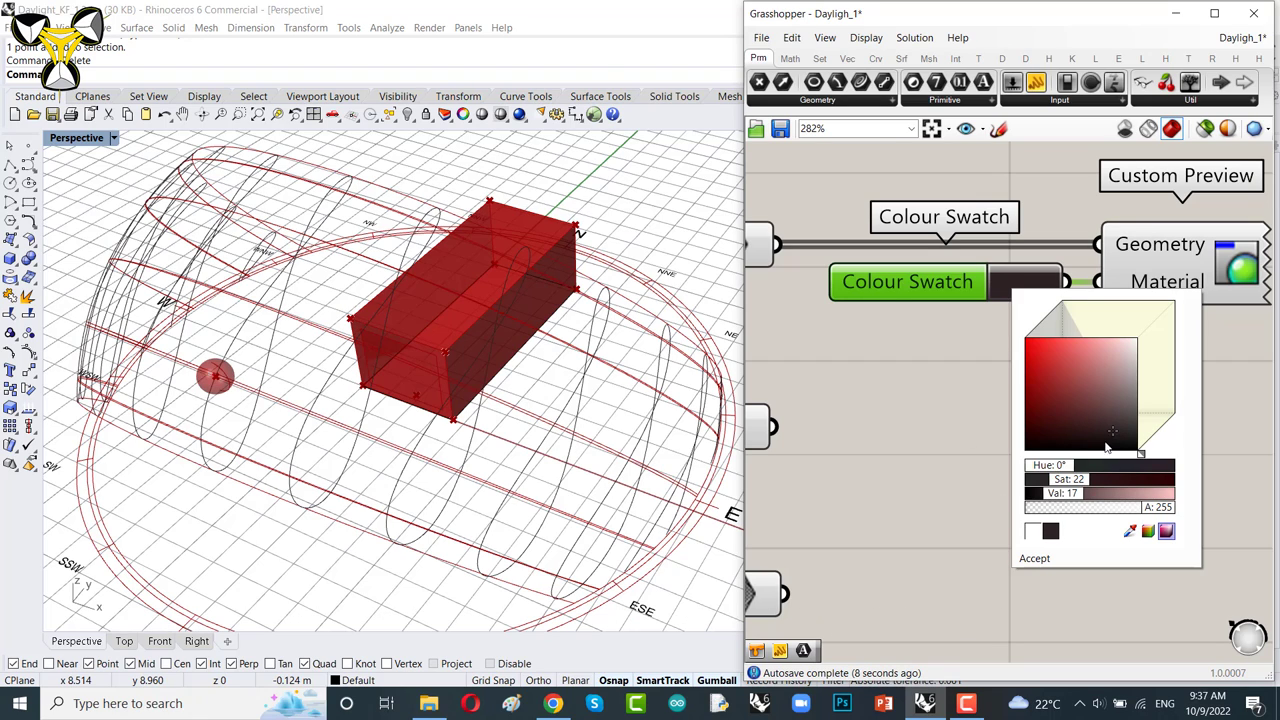
left_click(952, 394)
scroll(393, 380, "down", 5)
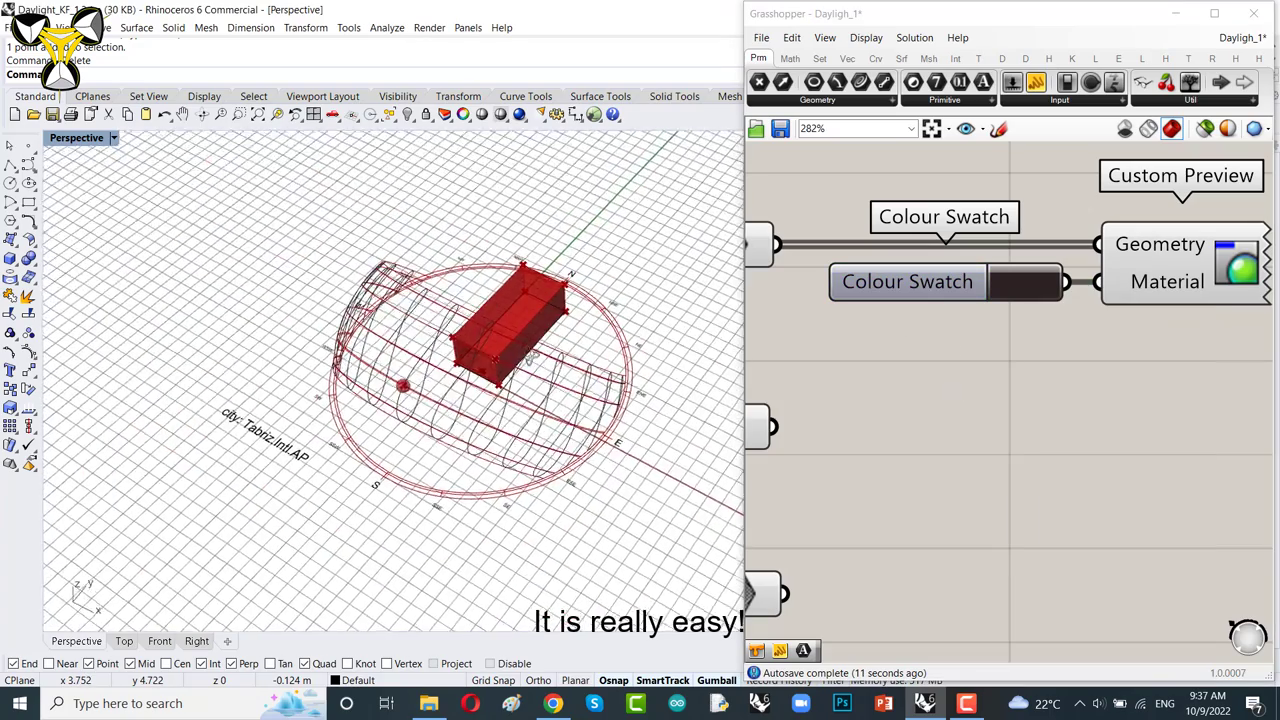
scroll(506, 331, "up", 5)
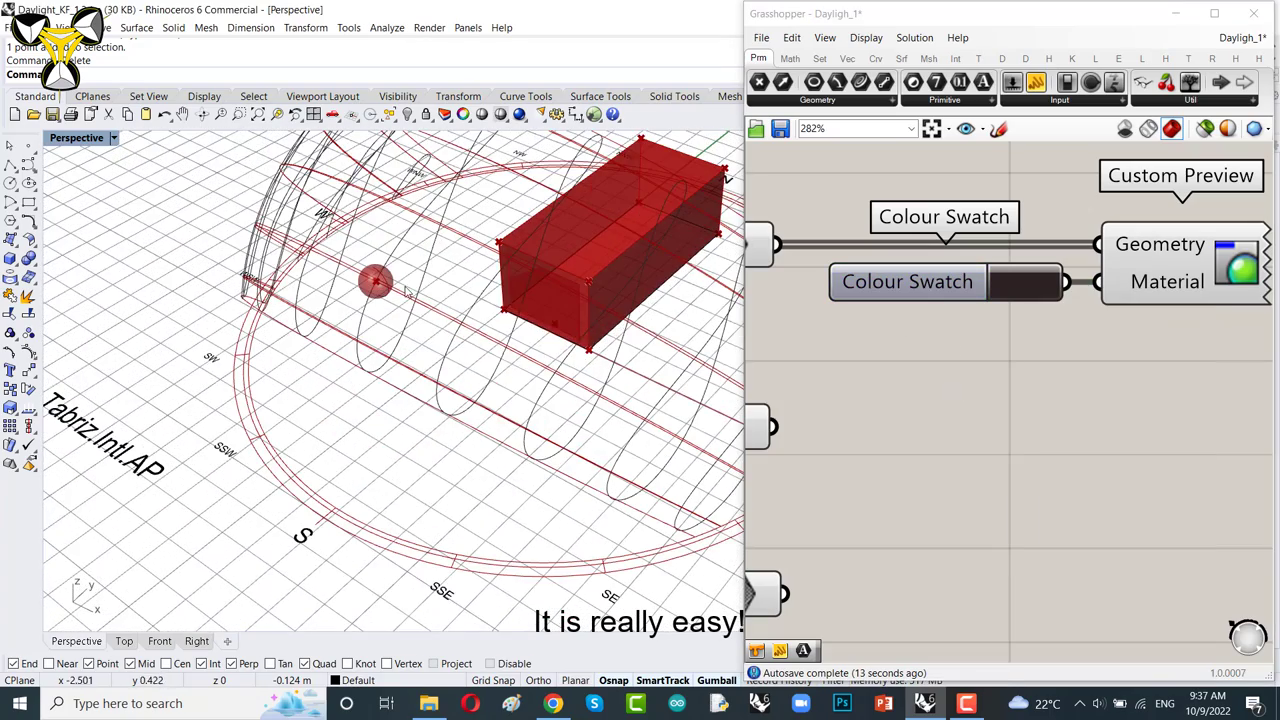
scroll(389, 293, "down", 5)
right_click_drag(389, 293, 560, 300)
- Change the swatch to bright blue: hue 248°, saturation 100, value 100
left_click(1030, 287)
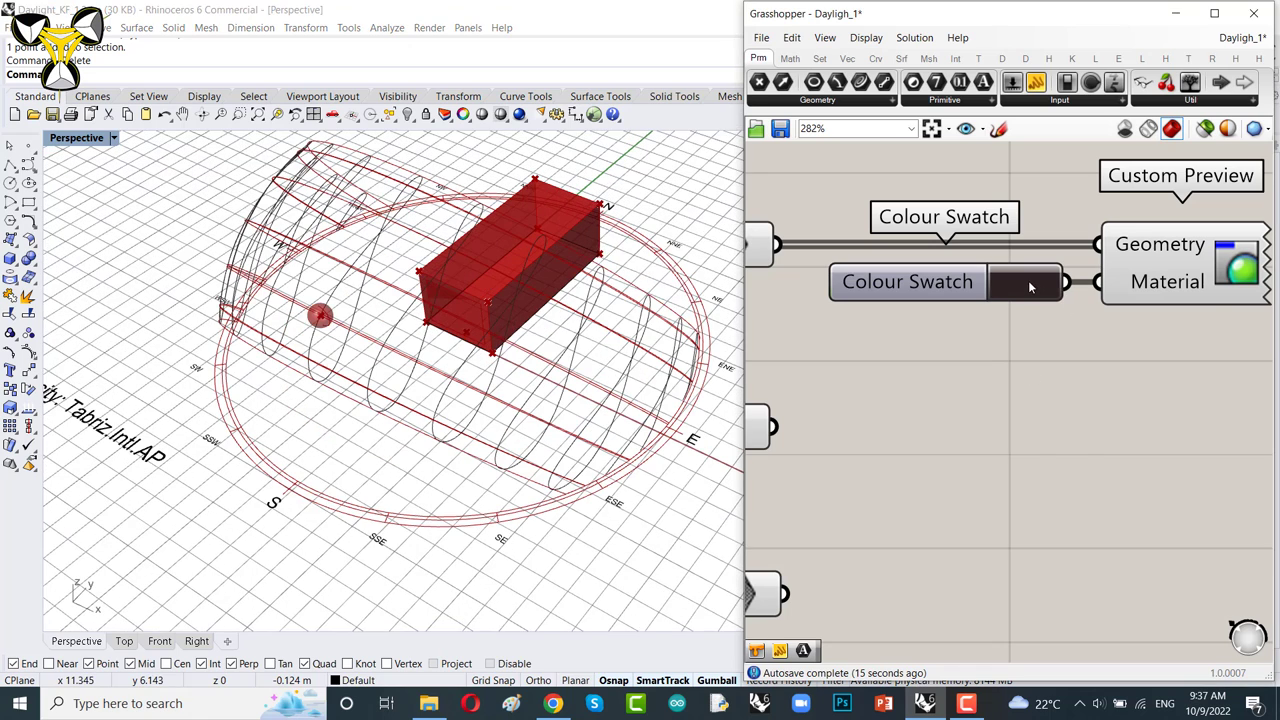
left_click(1030, 287)
left_click_drag(1129, 432, 1138, 400)
left_click_drag(1160, 450, 1185, 423)
left_click_drag(1164, 378, 1064, 302)
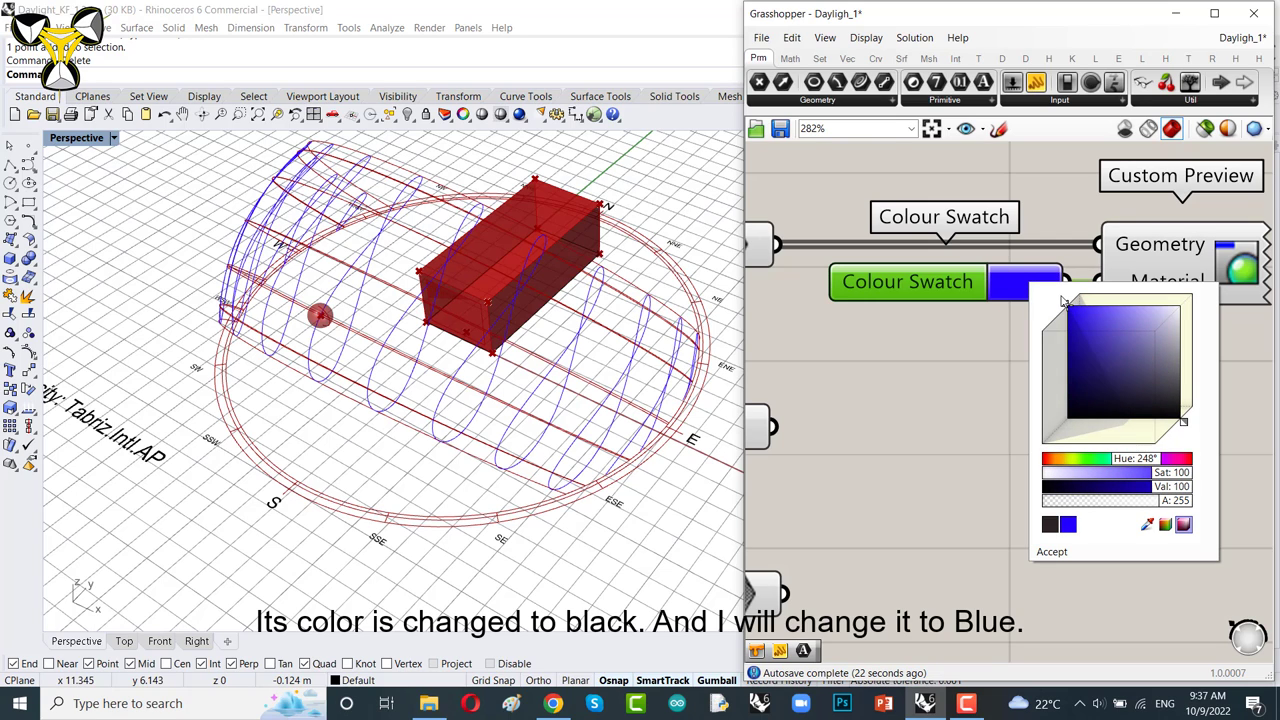
left_click(905, 399)
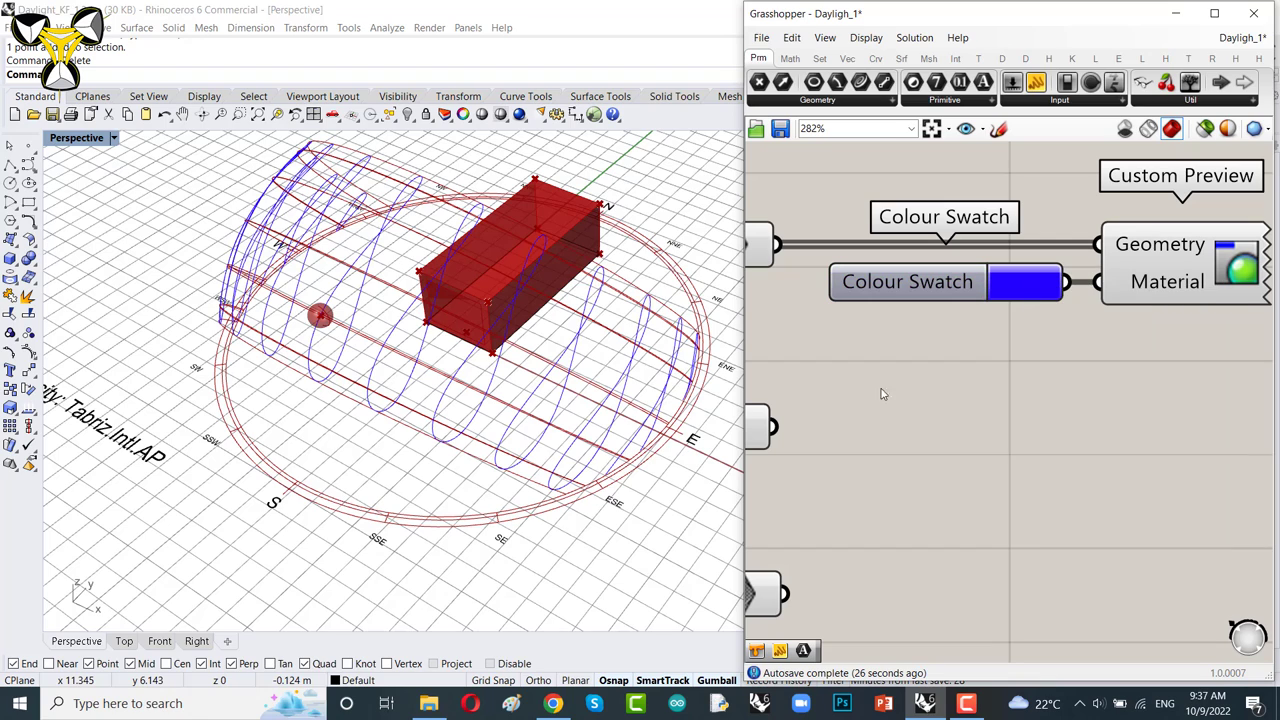
left_click(1019, 283)
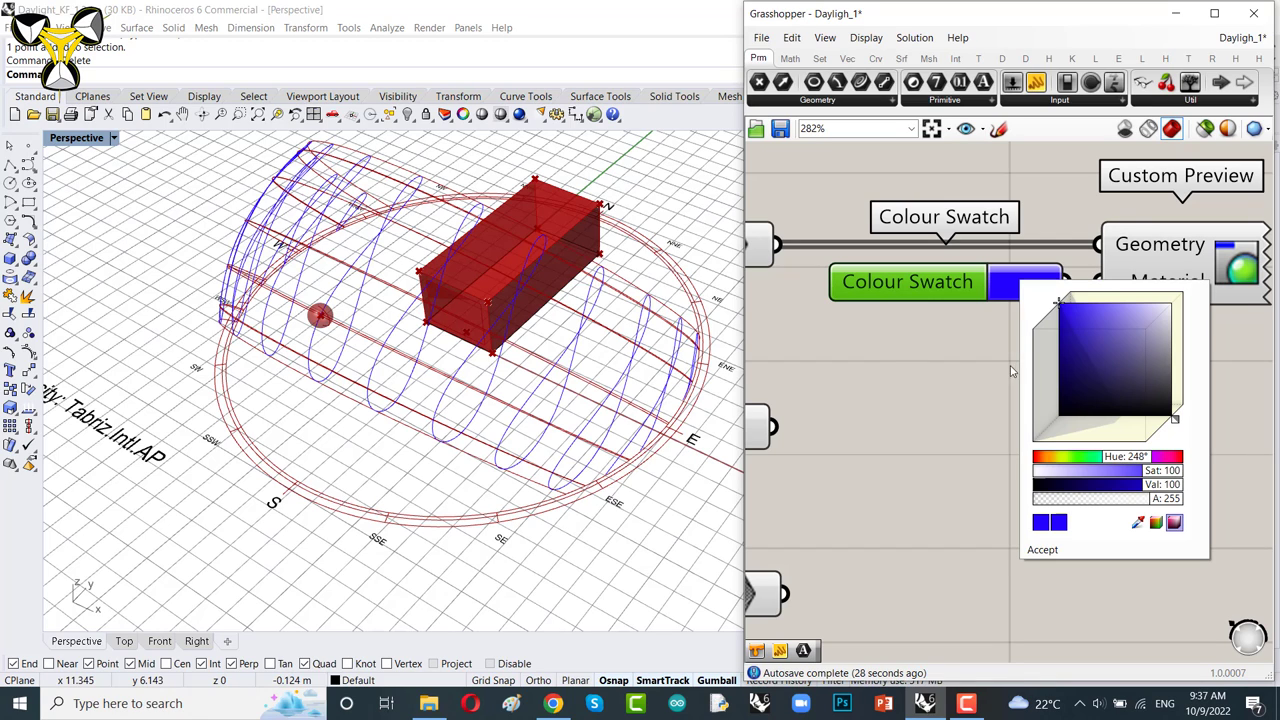
left_click(903, 337)
right_click_drag(520, 340, 543, 316)
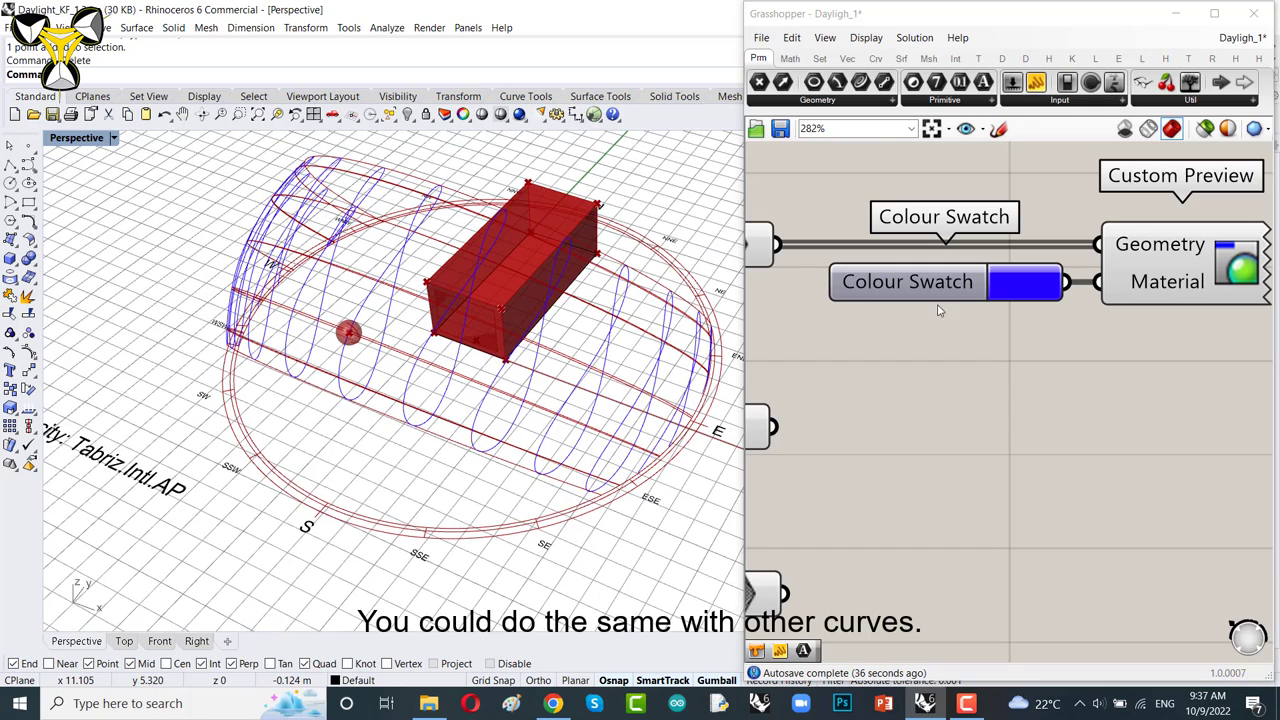
- Copy the Colour Swatch and Custom Preview pair below and wire the daily curves into its Geometry
scroll(937, 306, "down", 4)
scroll(1120, 263, "up", 1)
left_click_drag(1120, 255, 896, 486)
left_click(865, 365)
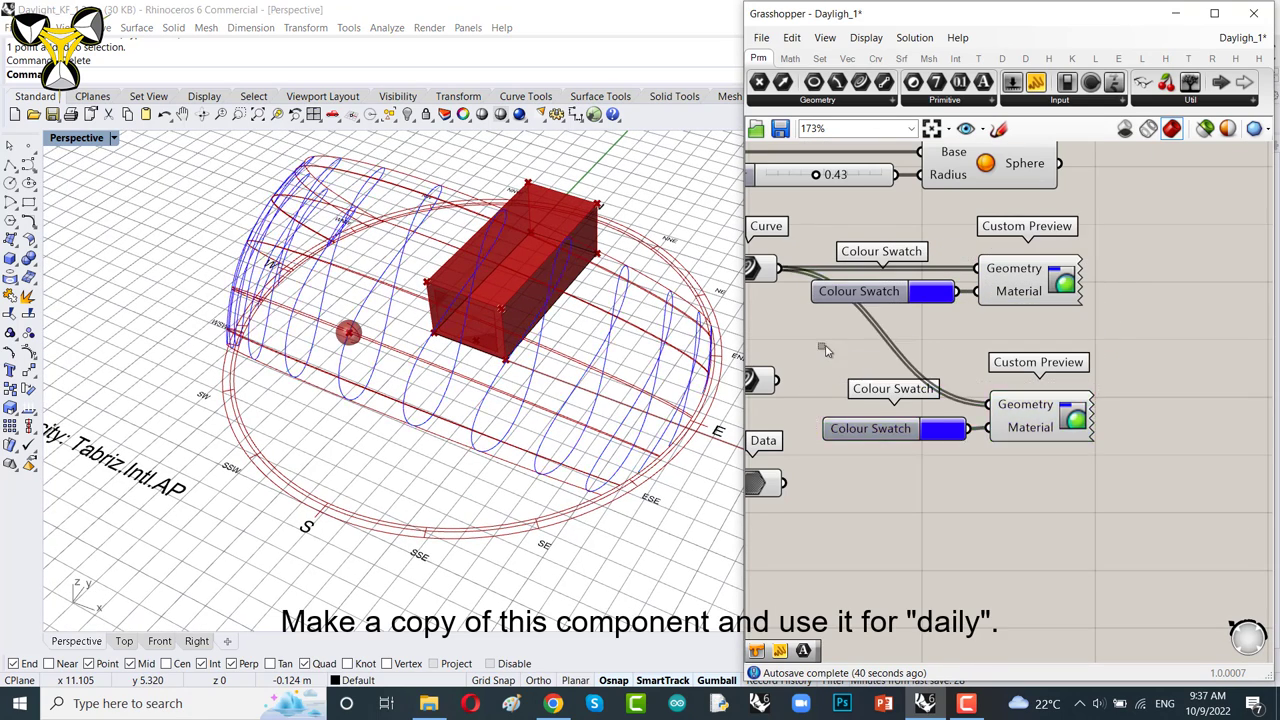
right_click_drag(806, 350, 924, 335)
left_click_drag(897, 366, 1106, 389)
left_click_drag(1160, 480, 925, 345)
left_click_drag(1143, 410, 1135, 388)
left_click(1136, 409)
- Set the copied swatch to dark green
left_click(1002, 391)
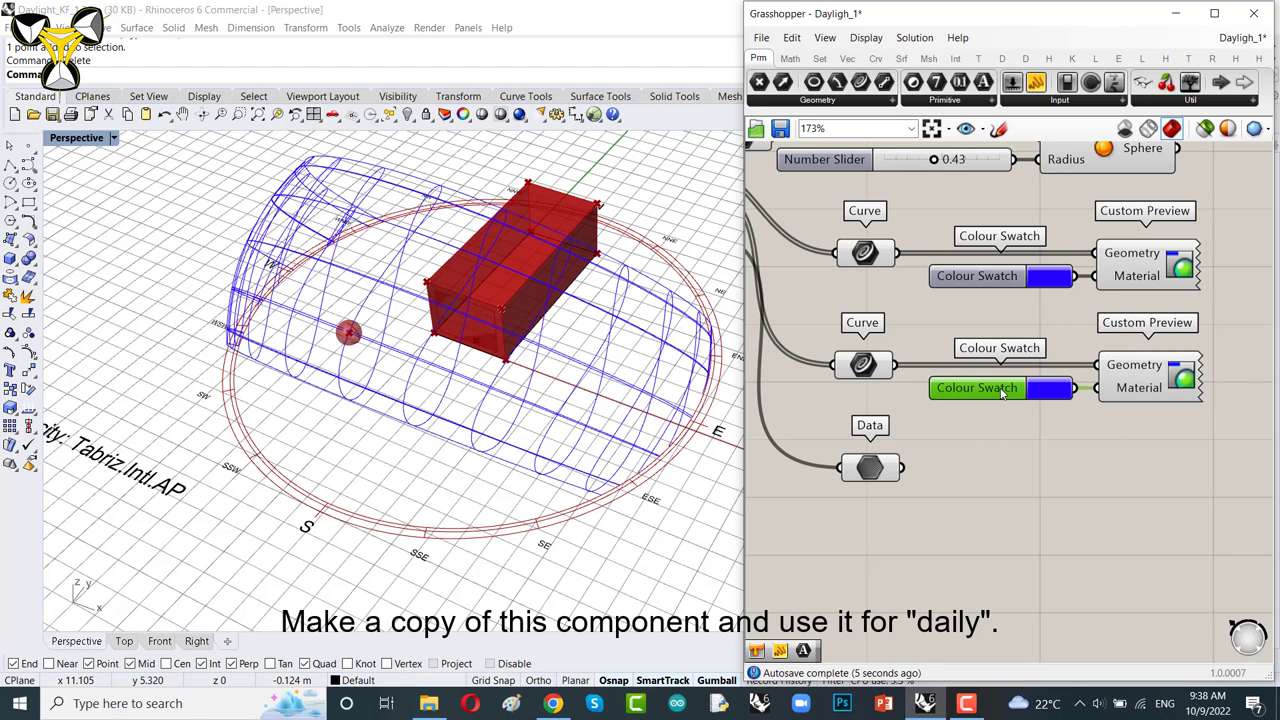
left_click(1043, 390)
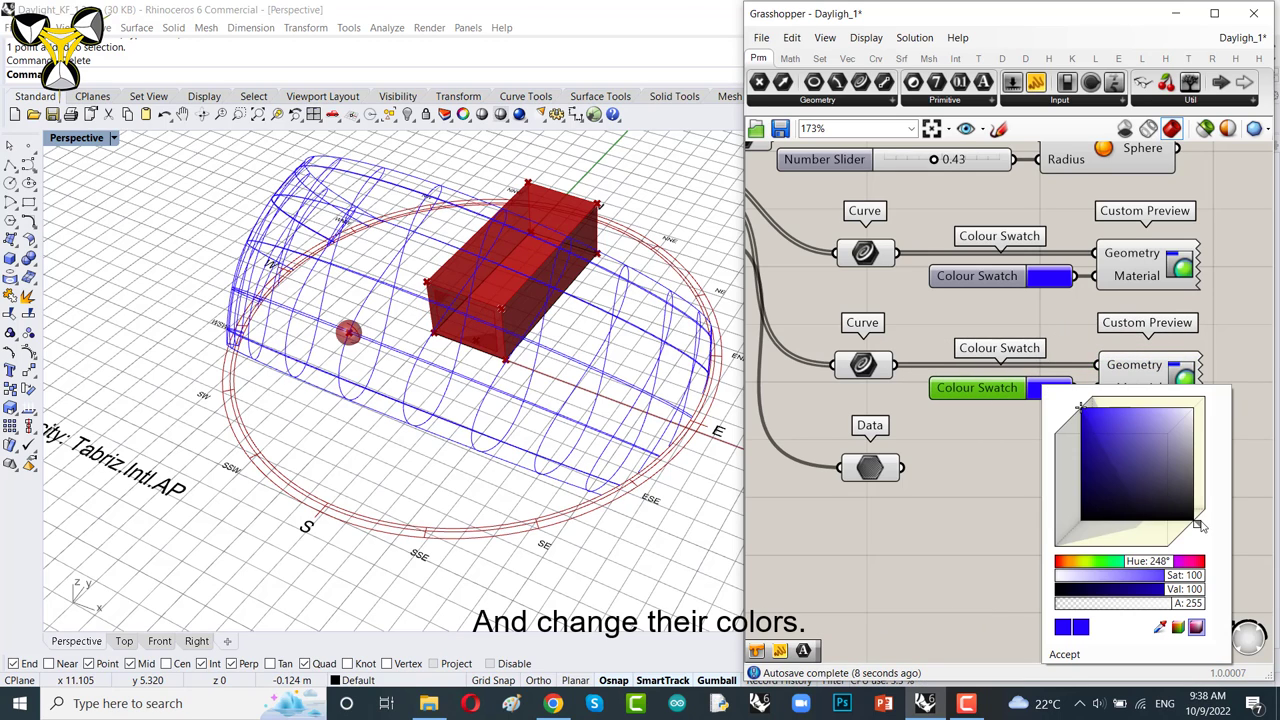
mouse_move(1197, 527)
left_mouse_down()
mouse_move(1207, 510)
mouse_move(1188, 537)
left_mouse_up()
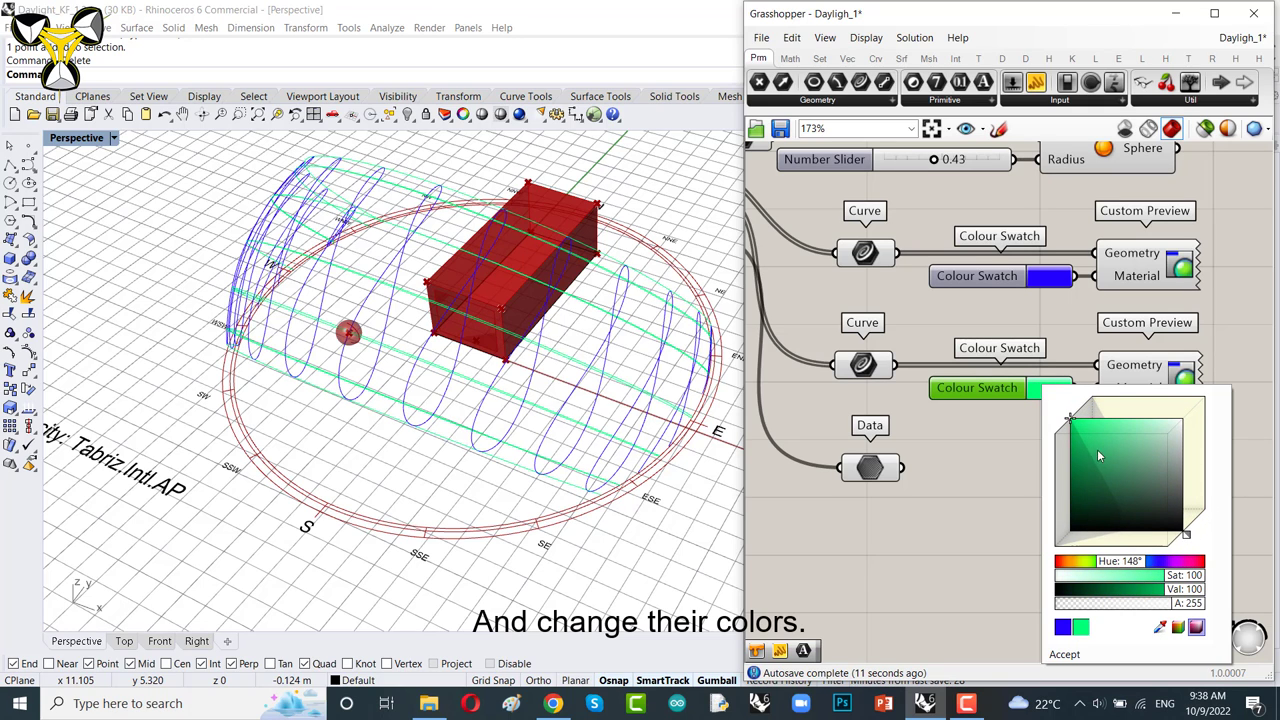
left_click_drag(1096, 457, 1074, 494)
left_click(985, 444)
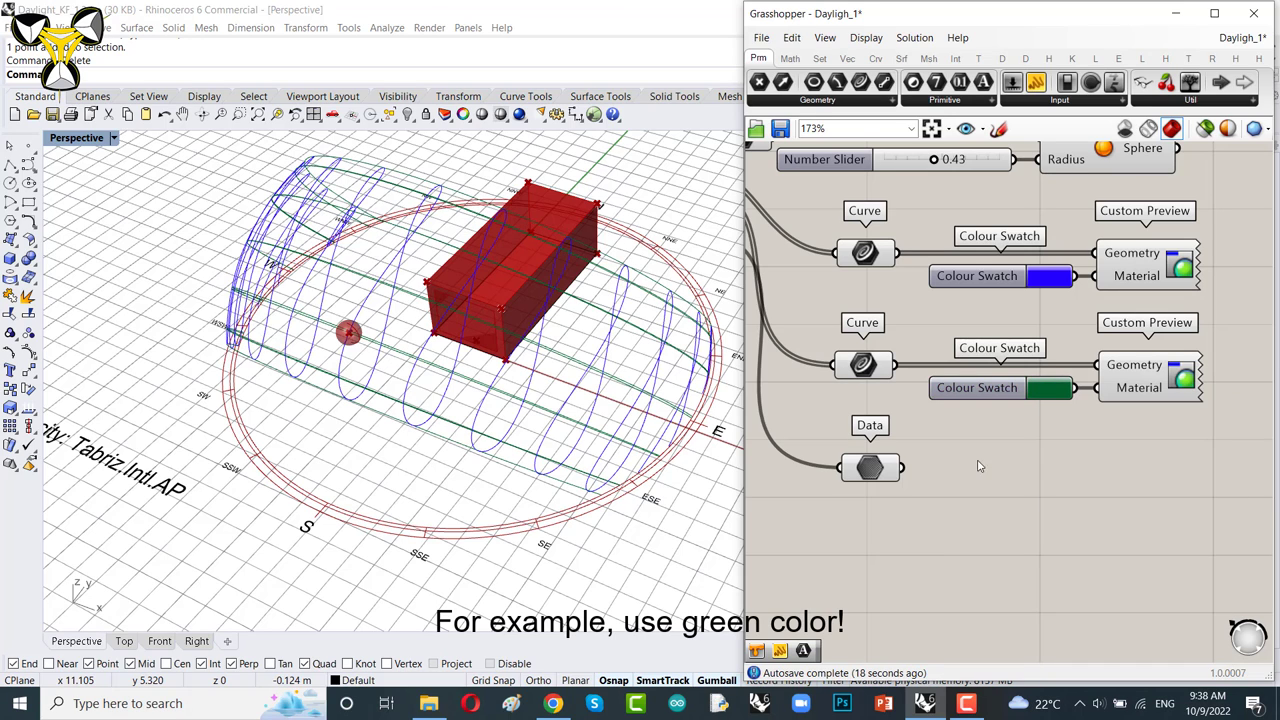
scroll(1064, 338, "down", 2)
right_click_drag(1206, 343, 1156, 328)
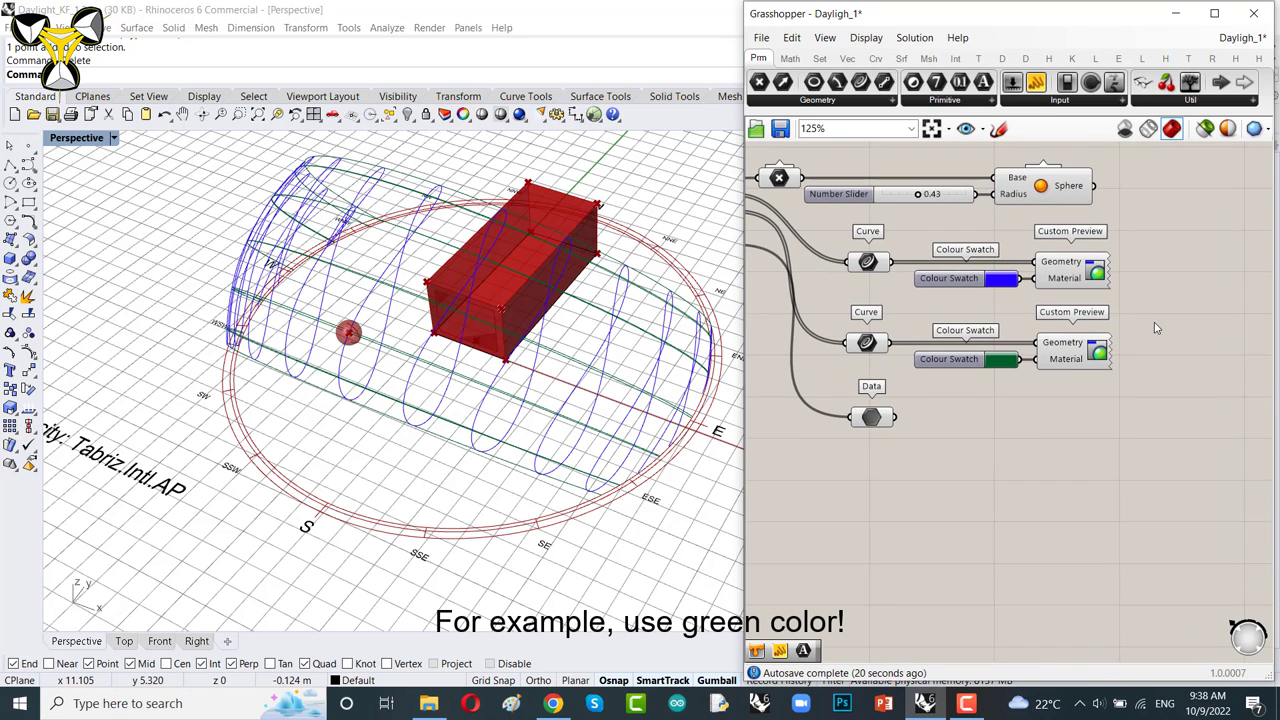
right_click_drag(1108, 219, 1170, 371)
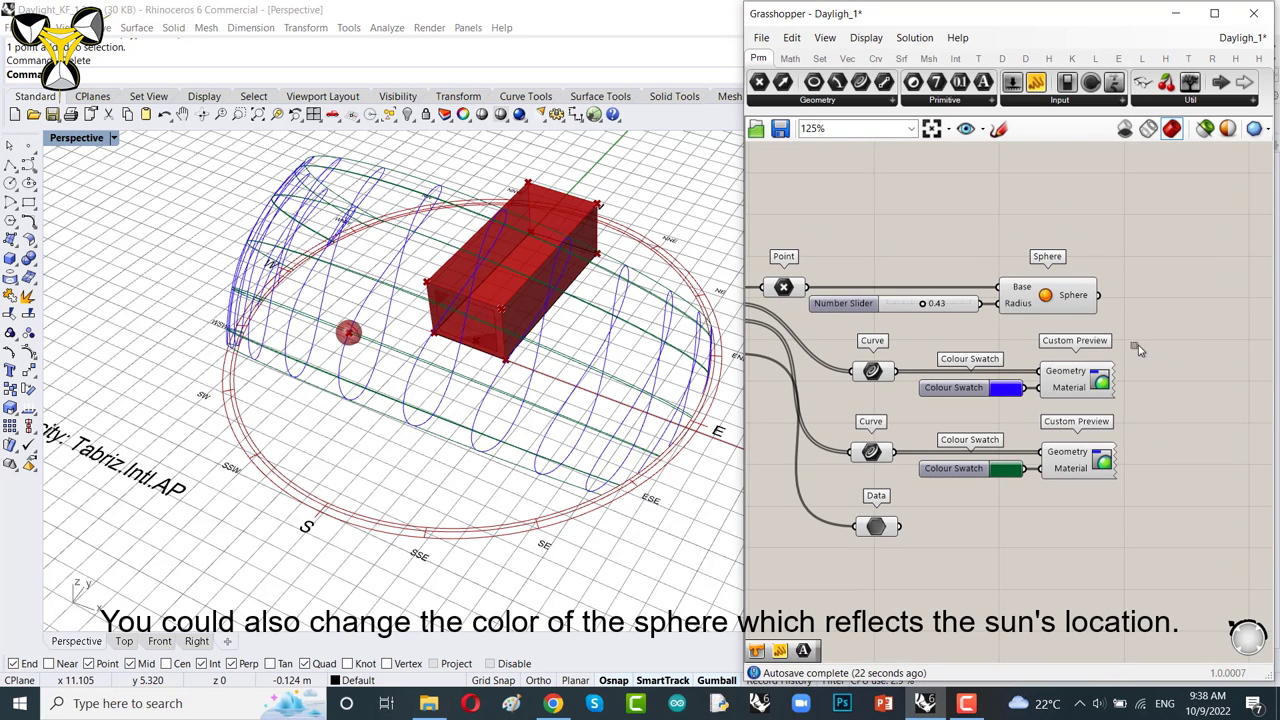
- Copy the swatch and preview pair beside the Sphere and wire the Sphere into its Geometry
left_click_drag(1144, 337, 1150, 300)
left_click(1046, 230)
right_click_drag(1046, 258, 984, 258)
scroll(984, 258, "up", 1)
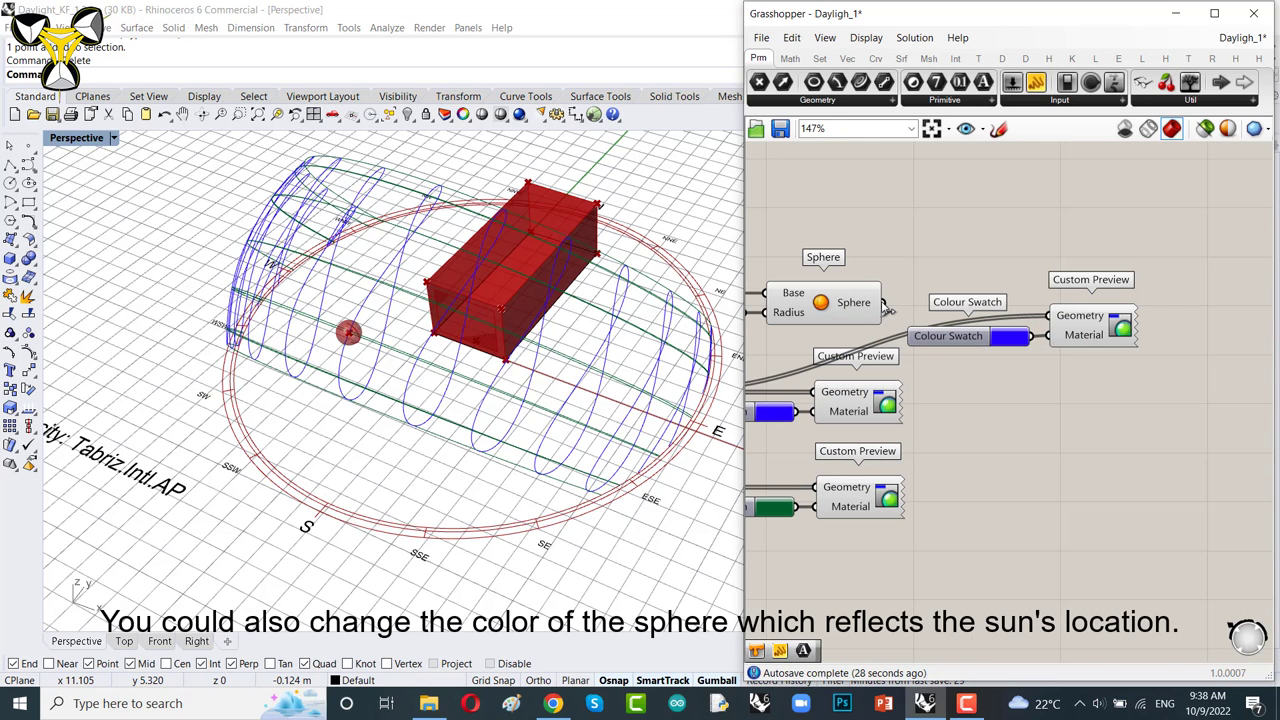
left_click_drag(884, 303, 1048, 316)
left_click_drag(1098, 374, 936, 318)
left_click_drag(1078, 338, 1054, 327)
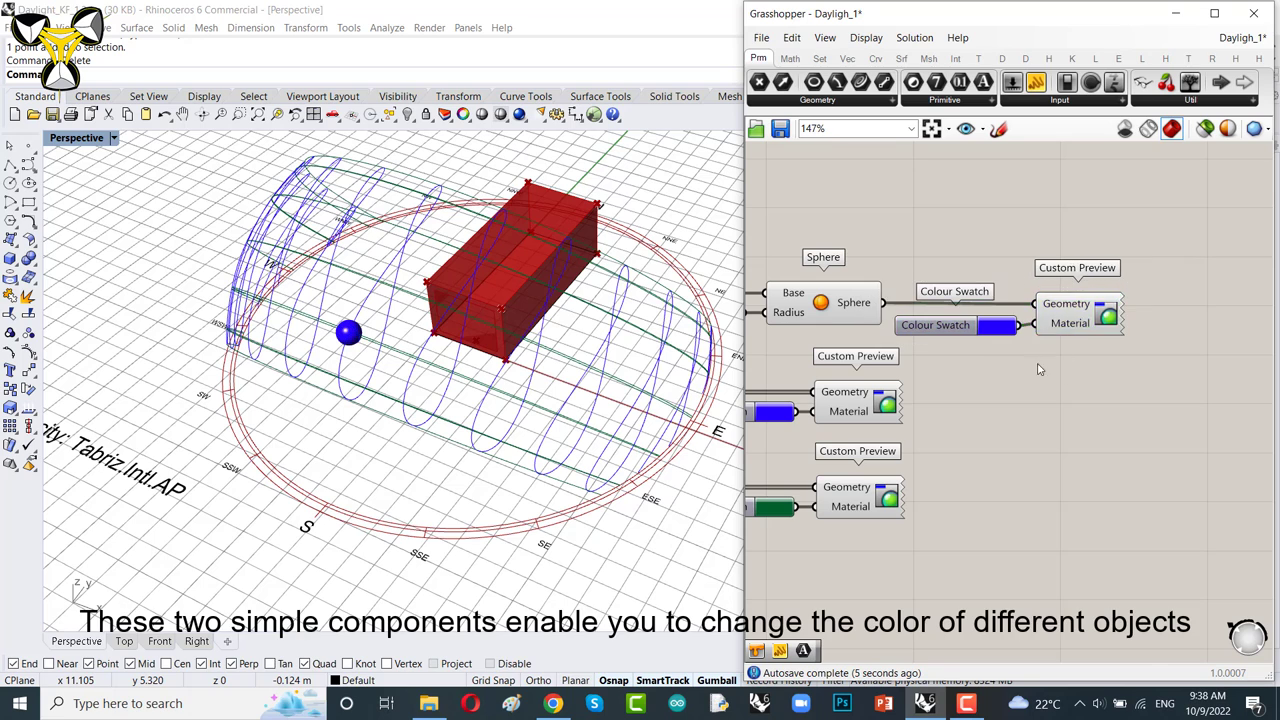
scroll(890, 336, "up", 3)
left_click(928, 330)
left_click_drag(928, 329, 936, 329)
scroll(1020, 308, "down", 2)
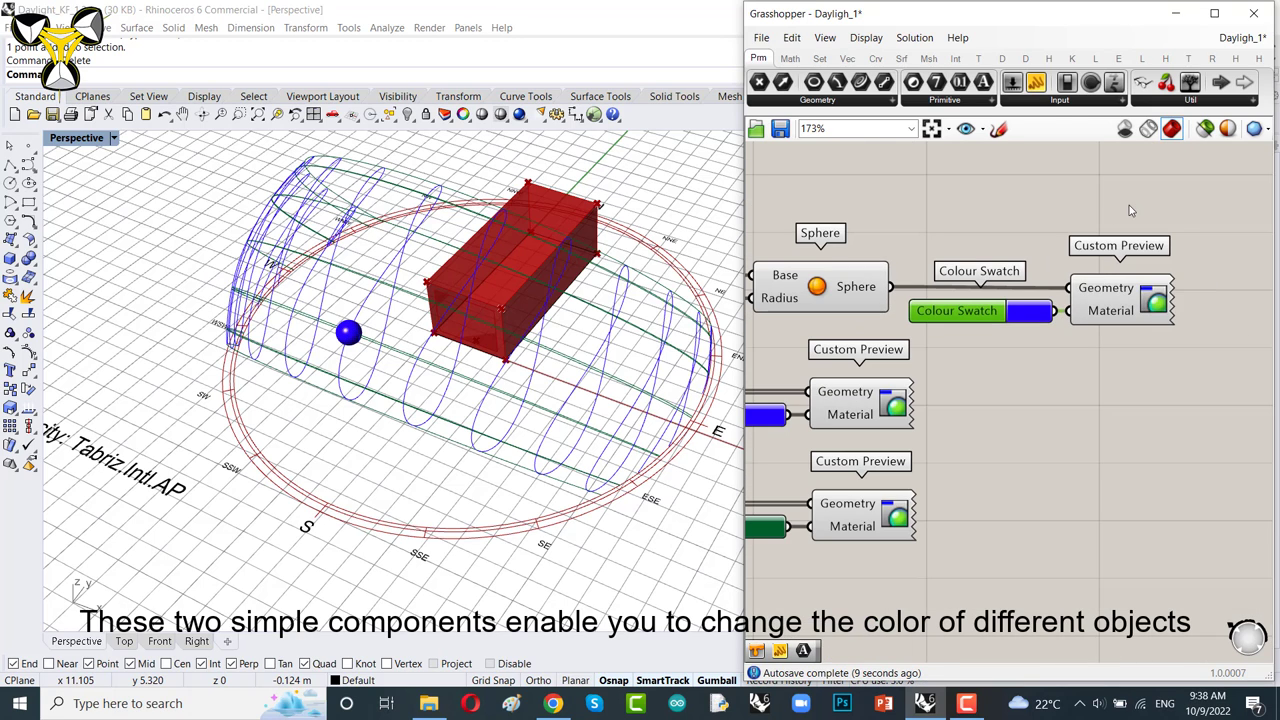
scroll(994, 308, "up", 2)
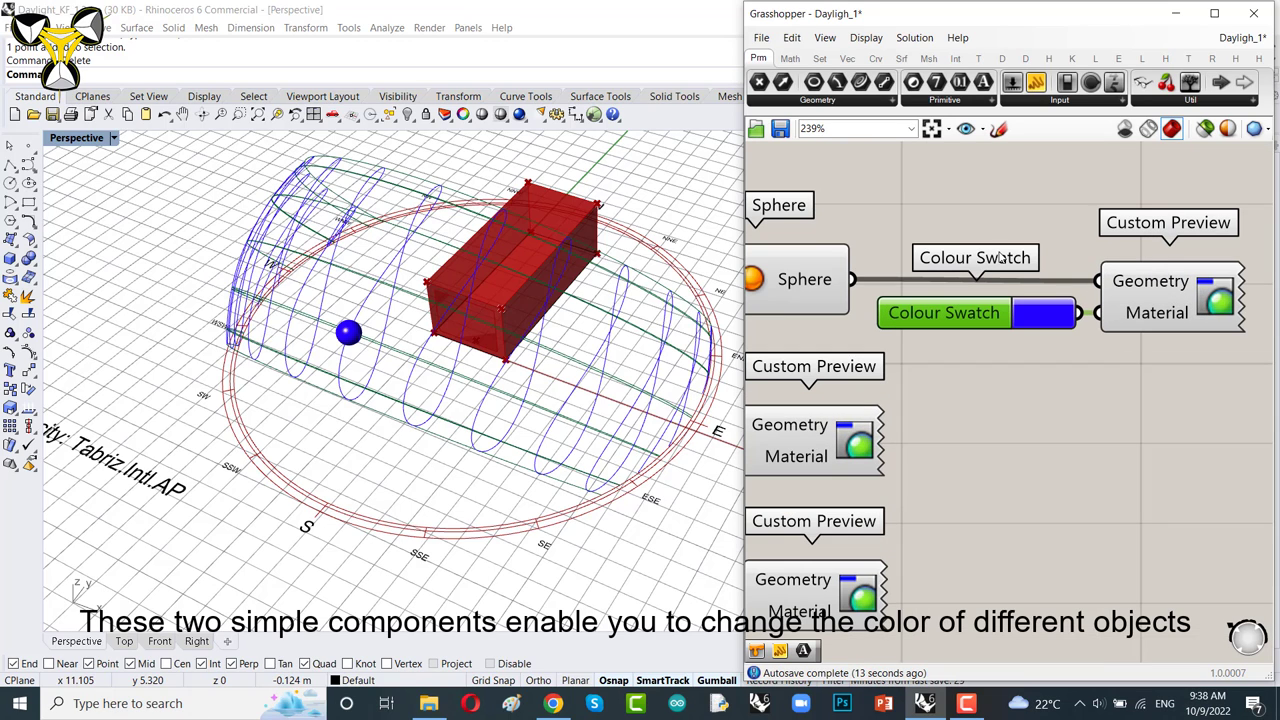
- Set the sphere's swatch to yellow (hue 51°)
left_click(1043, 314)
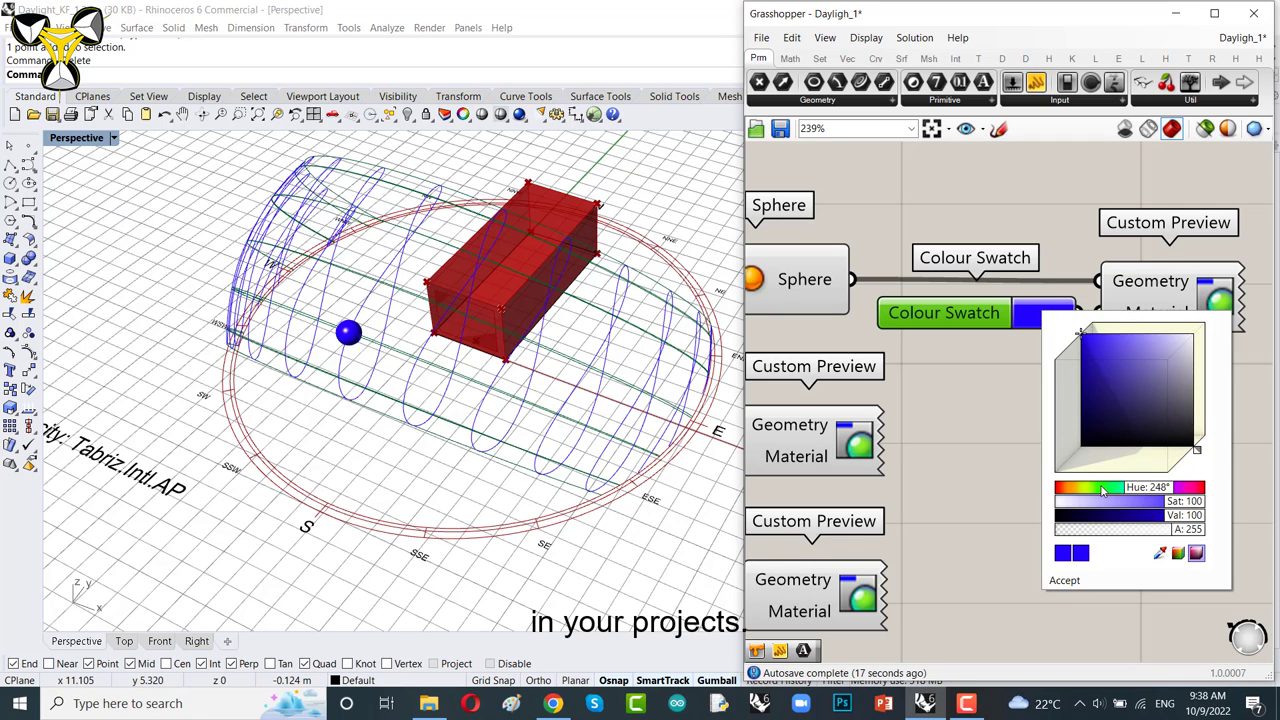
left_click_drag(1146, 490, 1090, 470)
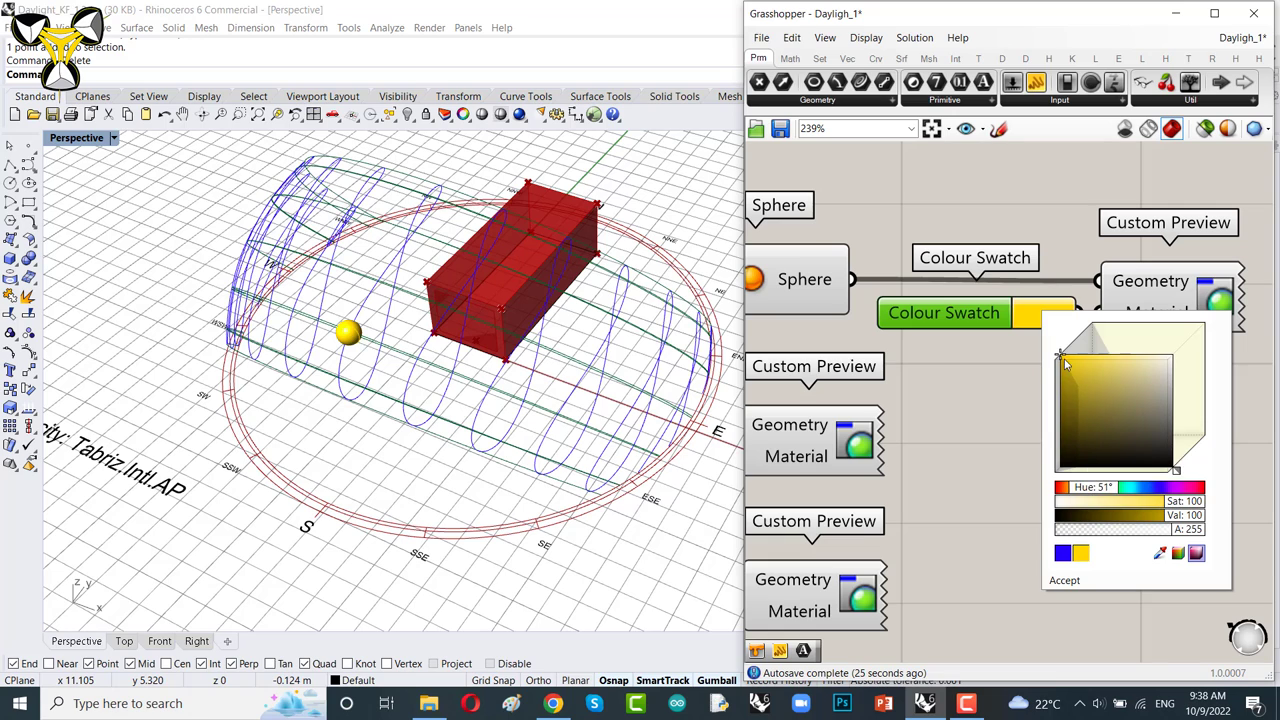
mouse_move(1064, 362)
left_mouse_down()
mouse_move(1068, 398)
mouse_move(1087, 401)
mouse_move(1117, 374)
mouse_move(1076, 433)
mouse_move(1073, 371)
left_mouse_up()
left_click(949, 387)
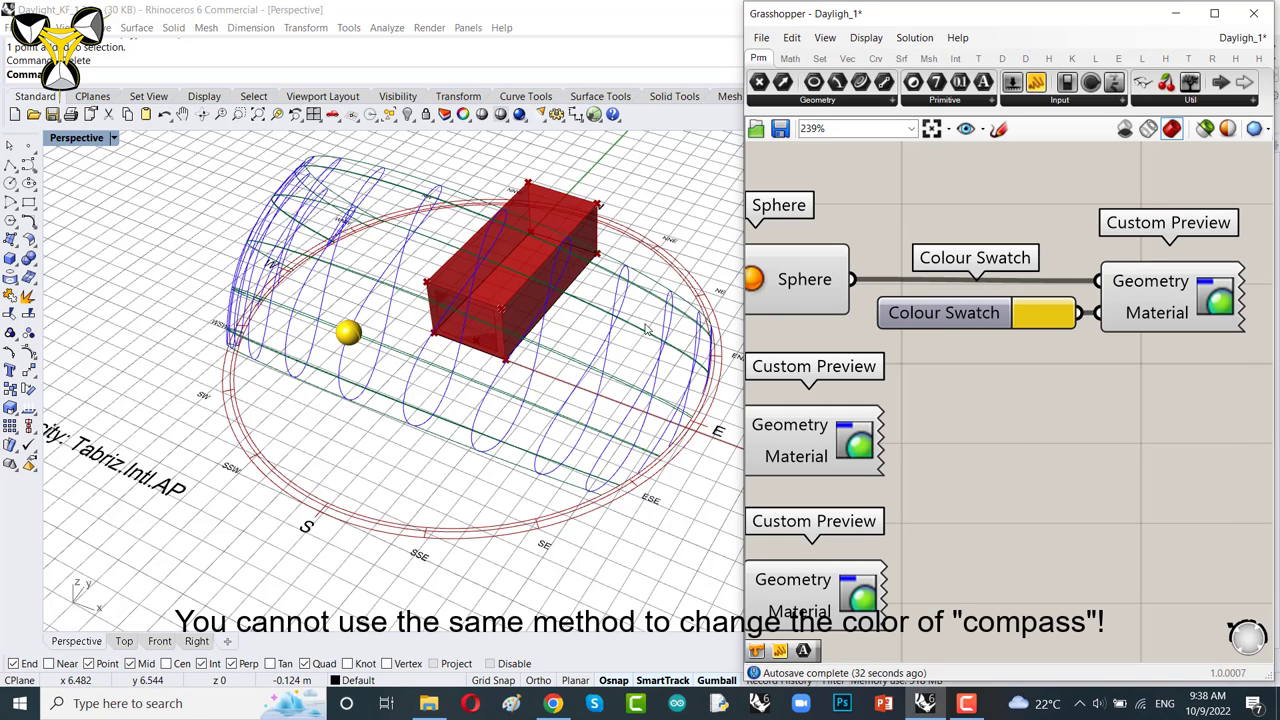
scroll(1029, 392, "down", 5)
scroll(1029, 392, "up", 3)
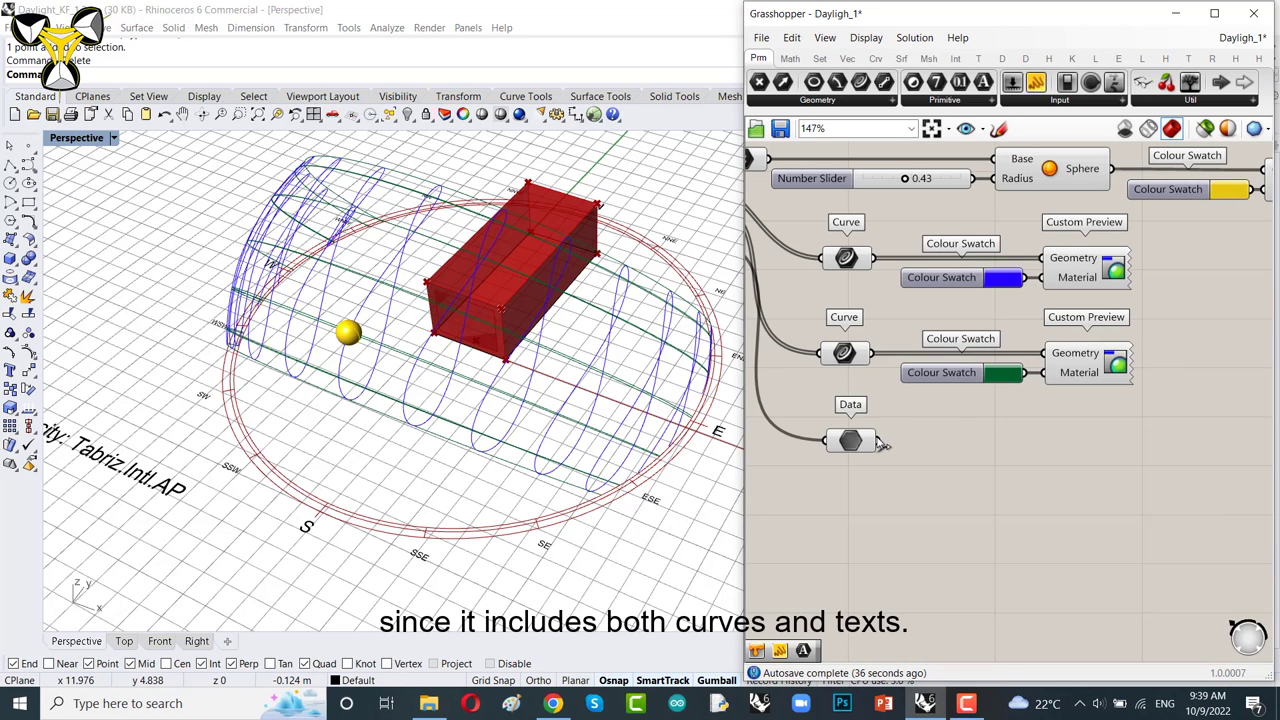
left_click_drag(880, 442, 1043, 354)
double_click(1007, 447)
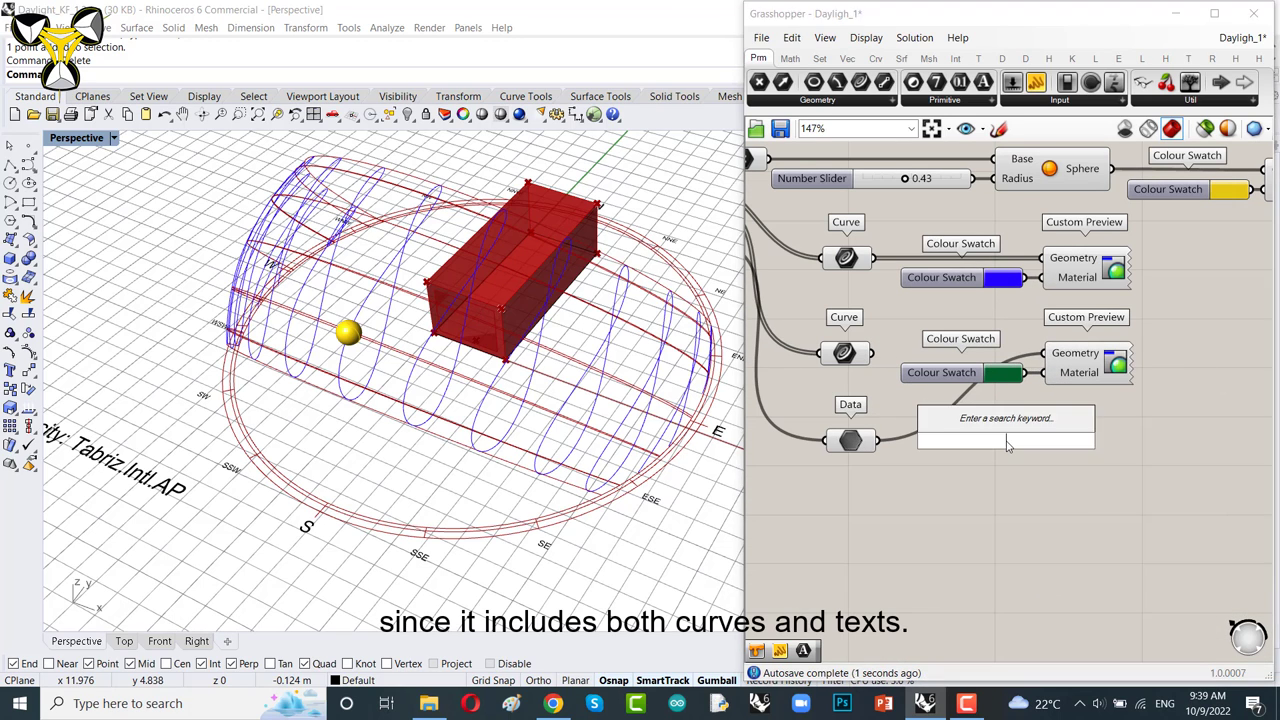
key("Escape")
key("ctrl+z")
left_click_drag(1158, 368, 953, 418)
left_click_drag(953, 372, 1089, 463, "alt")
left_click(940, 522)
scroll(893, 413, "up", 3)
left_click_drag(1167, 556, 885, 425)
left_click_drag(1153, 482, 1165, 470)
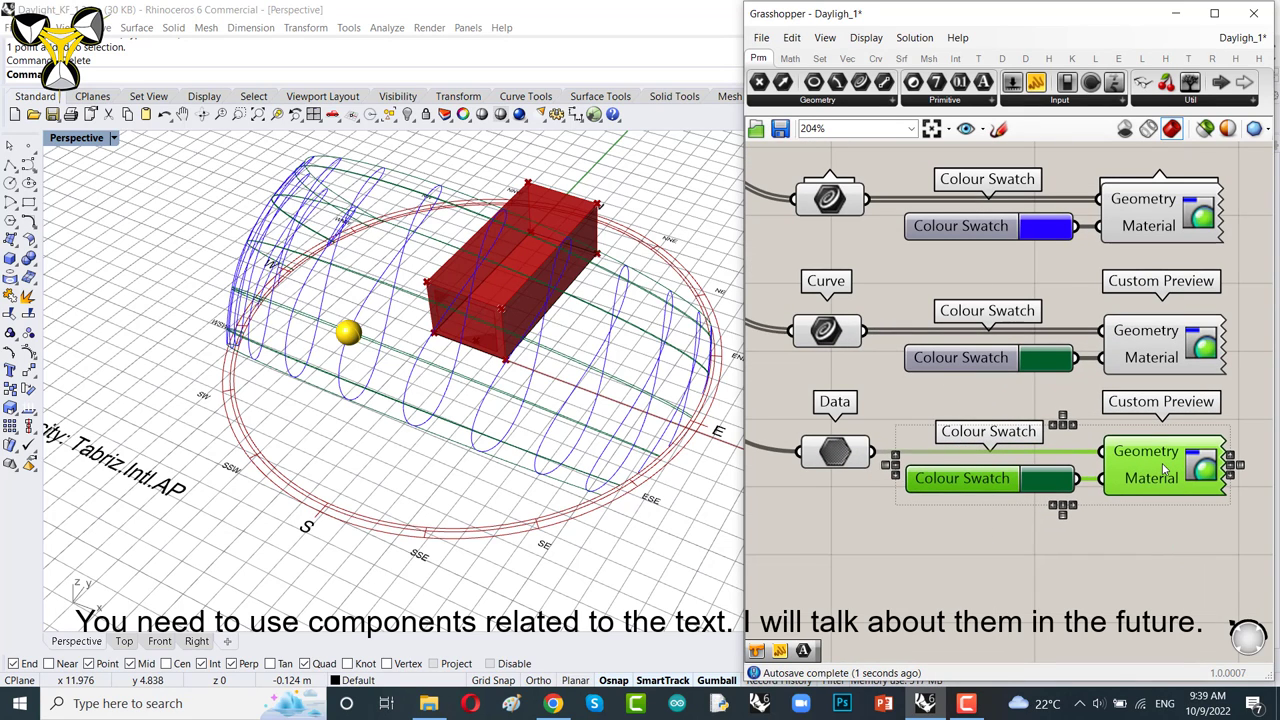
left_click(1064, 540)
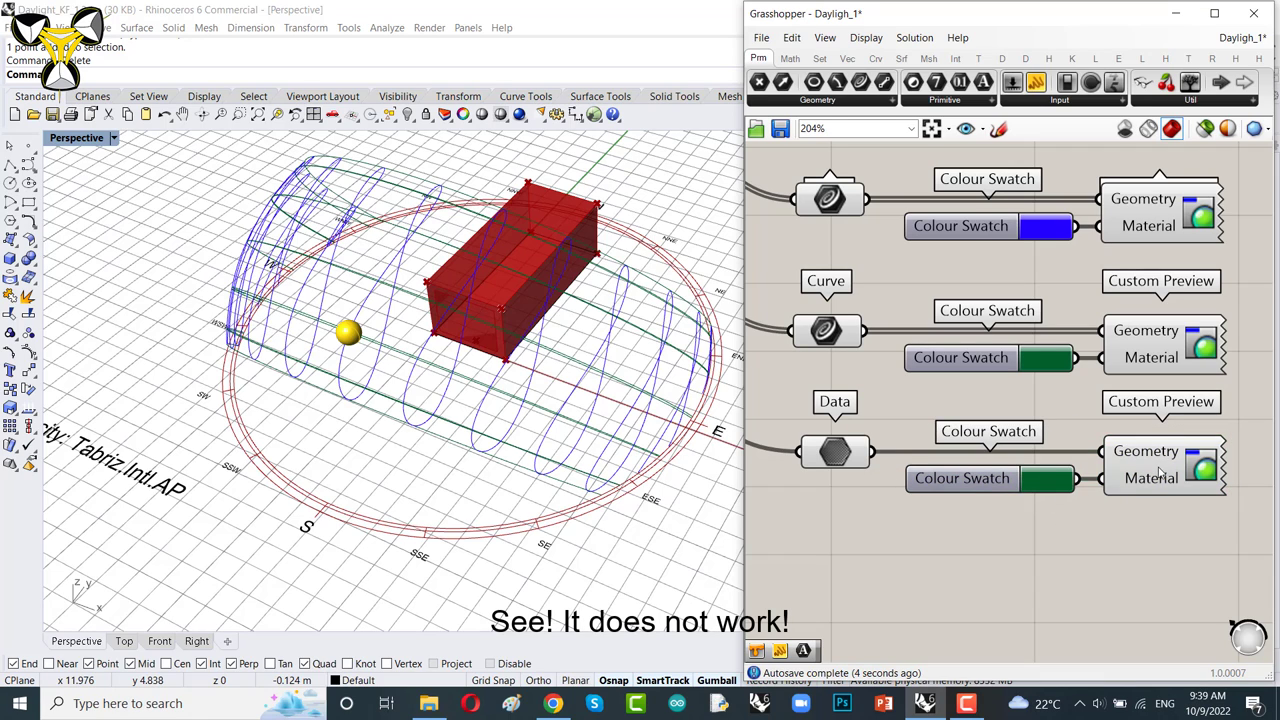
left_click(1159, 470)
left_click(1052, 490)
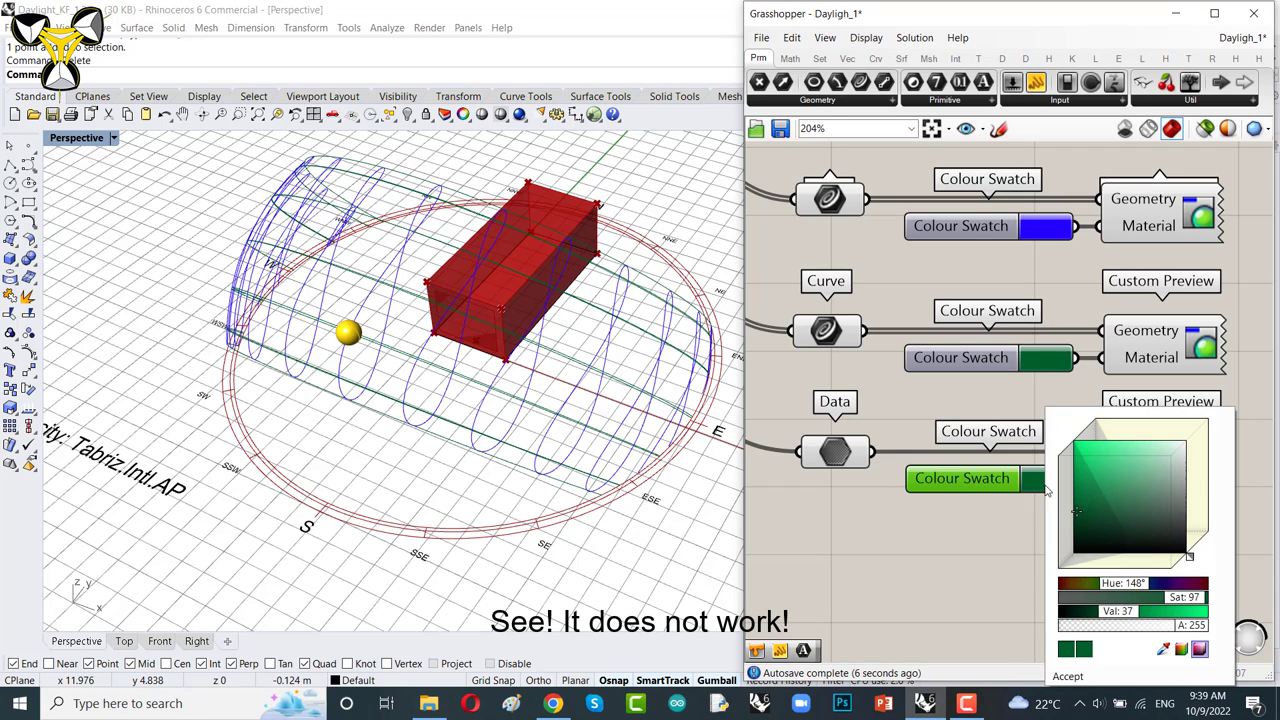
left_click(1080, 540)
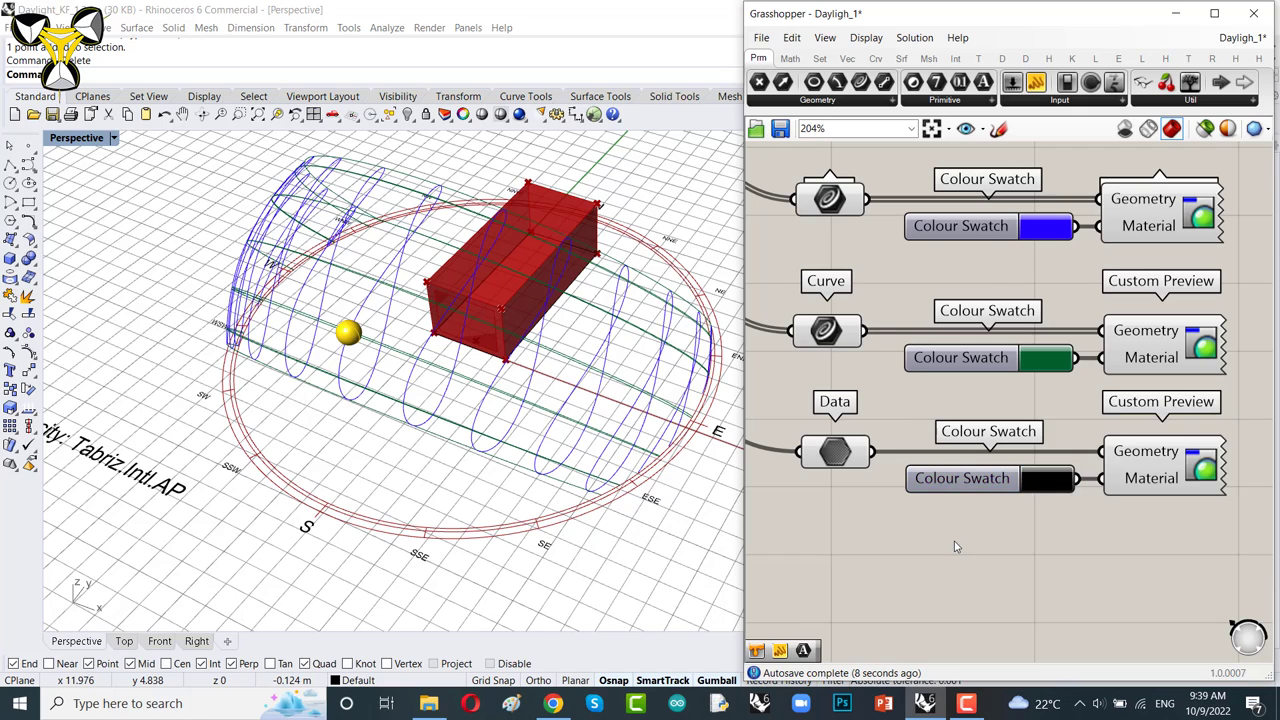
scroll(990, 465, "down", 5)
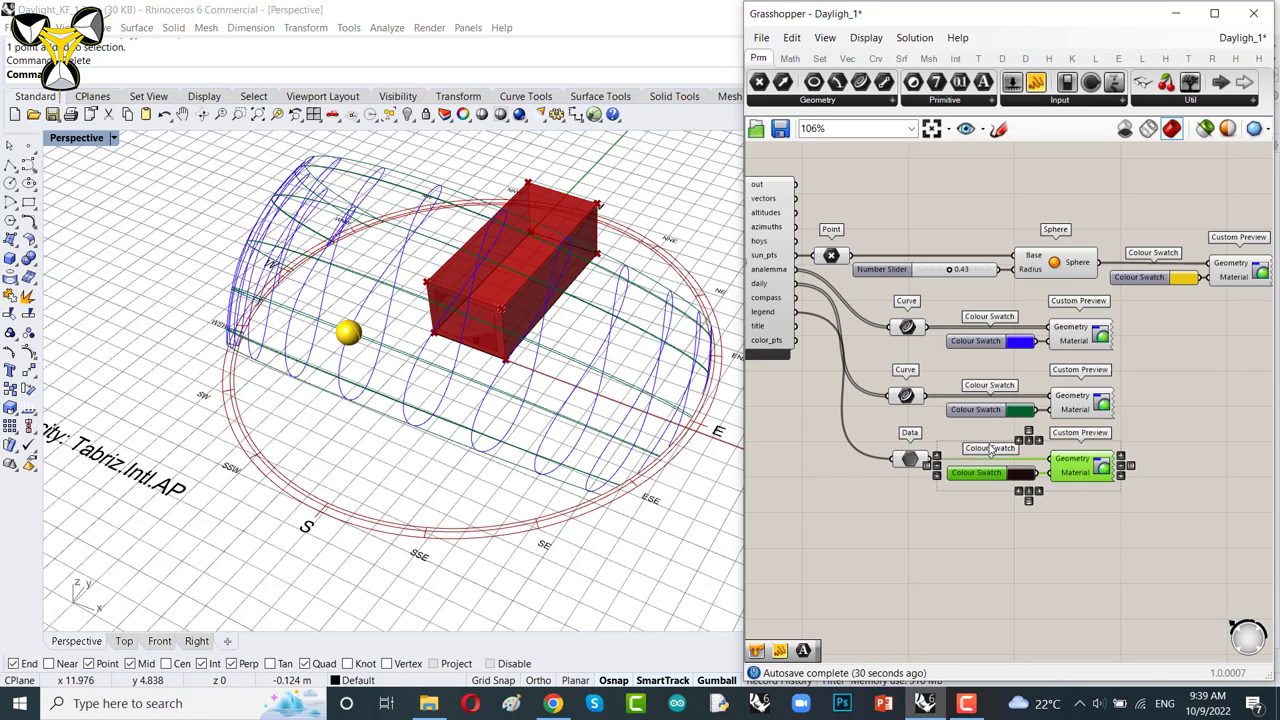
left_click(966, 438)
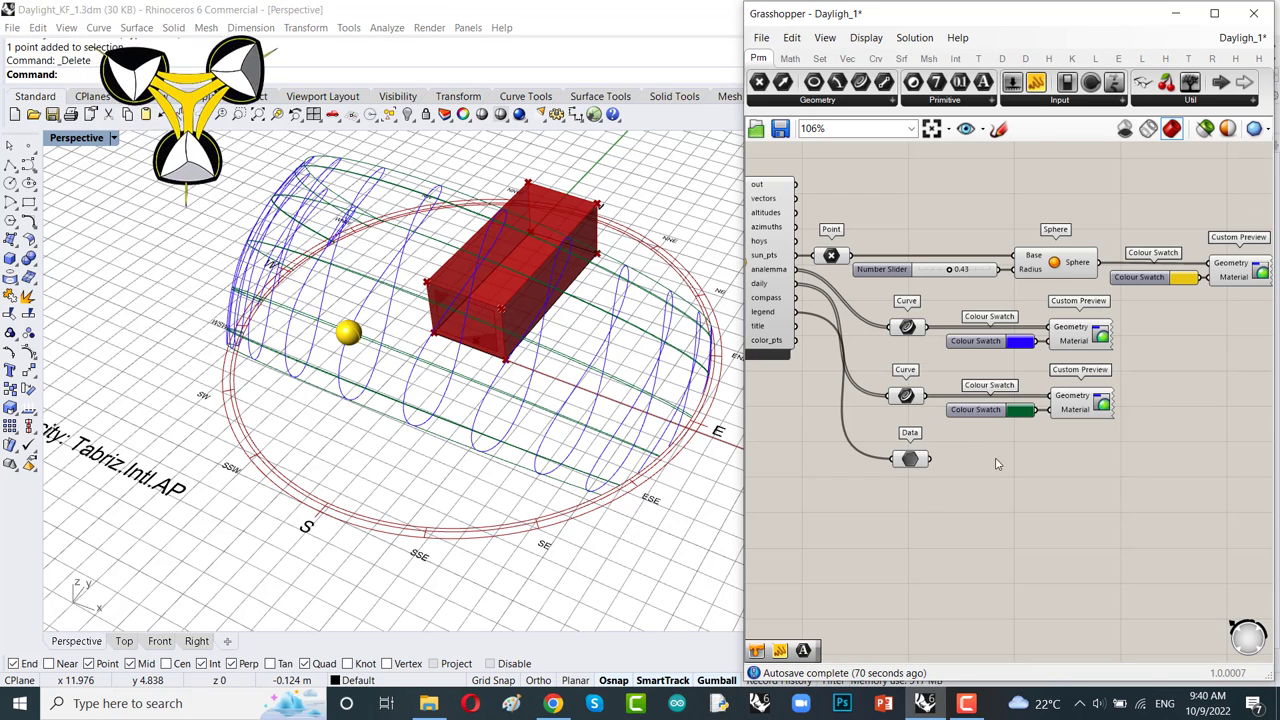